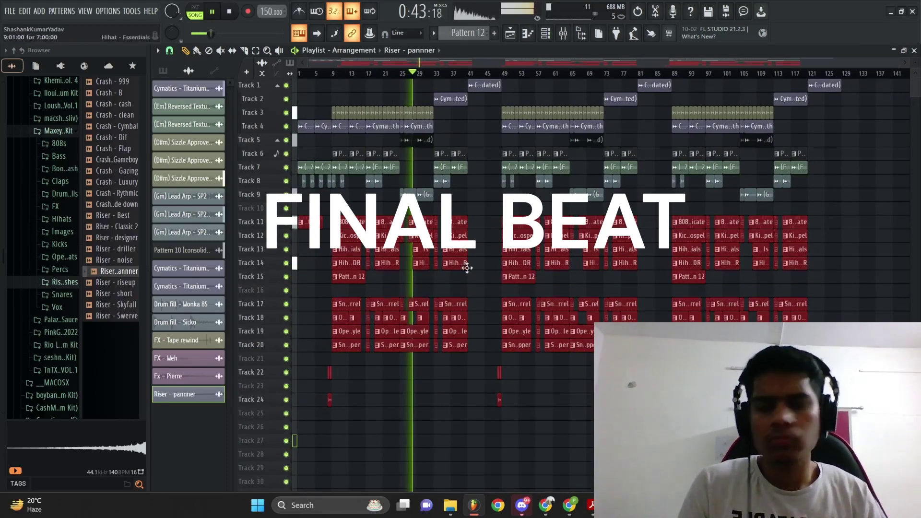
scroll(382, 379, up, 4)
scroll(390, 403, up, 3)
scroll(430, 300, up, 4)
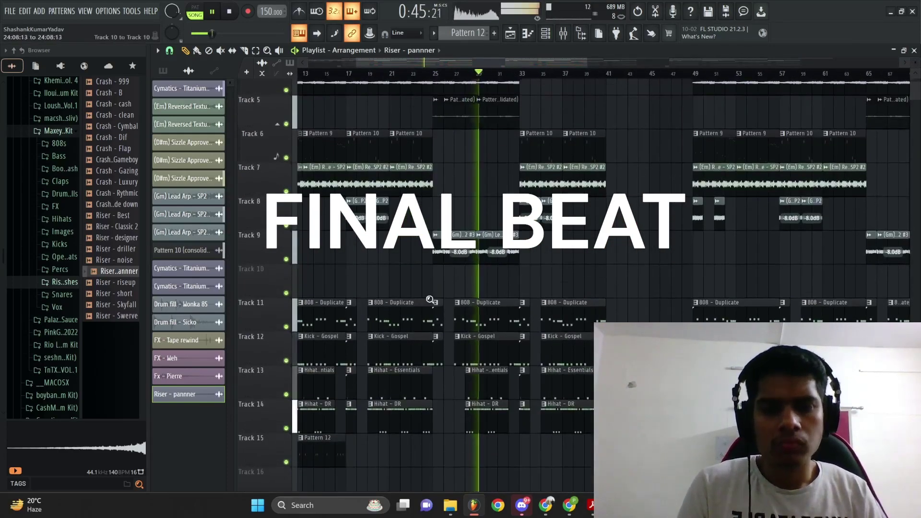
scroll(431, 301, down, 3)
scroll(430, 300, down, 1)
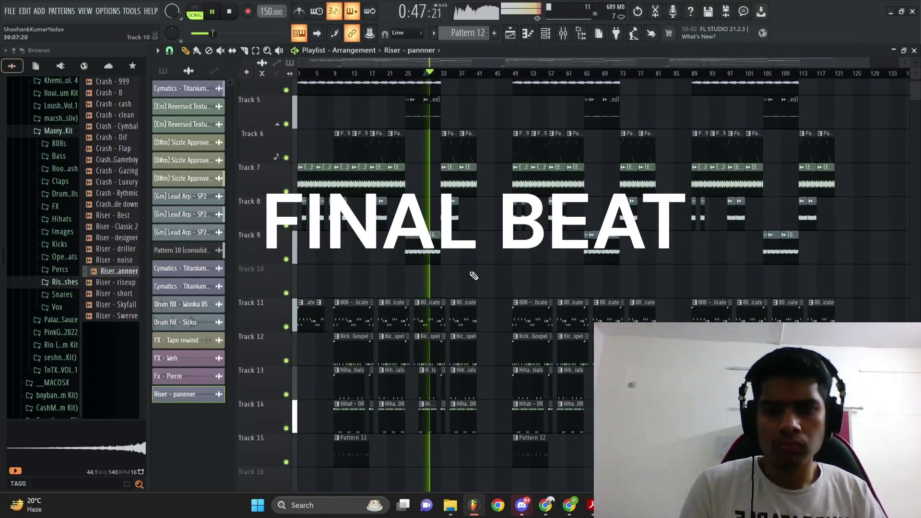
scroll(474, 275, down, 4)
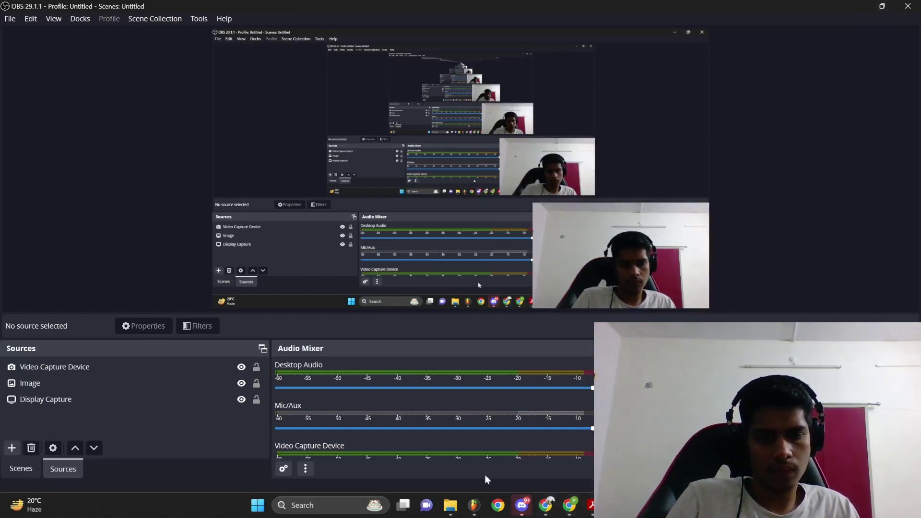
Step: Switch to FL Studio and extend the Pattern 1 clip on Track 1 to eight bars
click(473, 508)
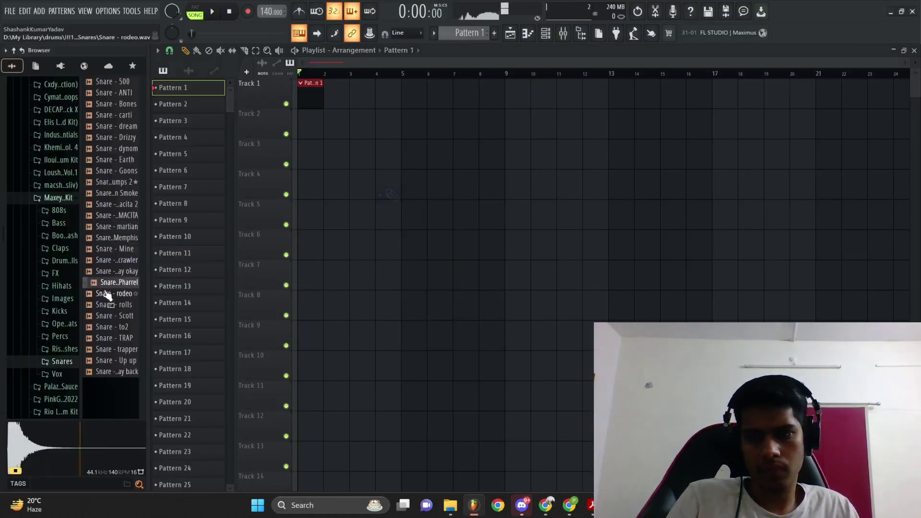
right_click(325, 221)
click(327, 223)
drag(321, 99, 514, 107)
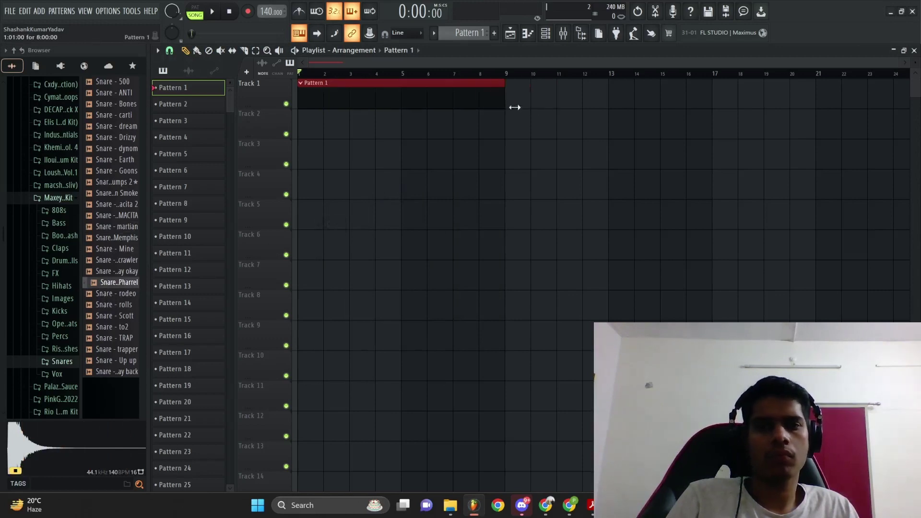
Step: Show the Channel rack and add the Snare - Pharrel sample as a new channel
double_click(493, 105)
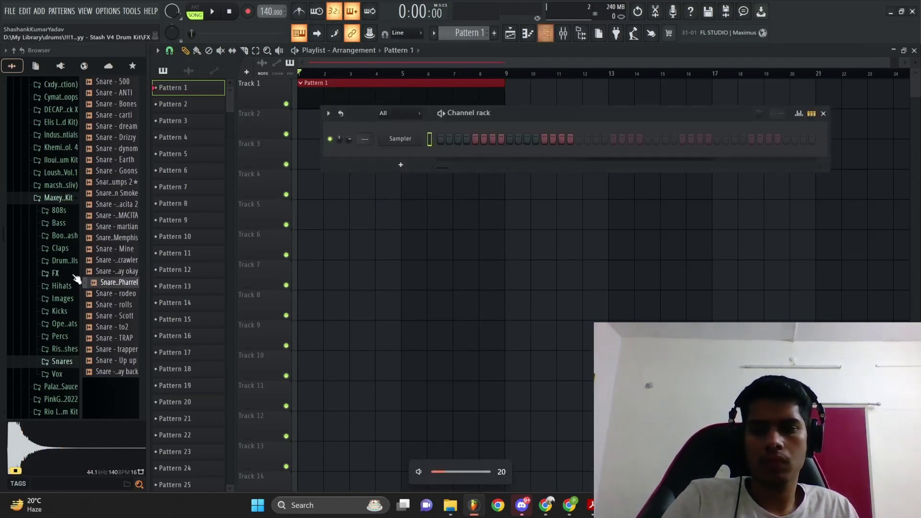
click(104, 293)
drag(356, 161, 358, 160)
key(space)
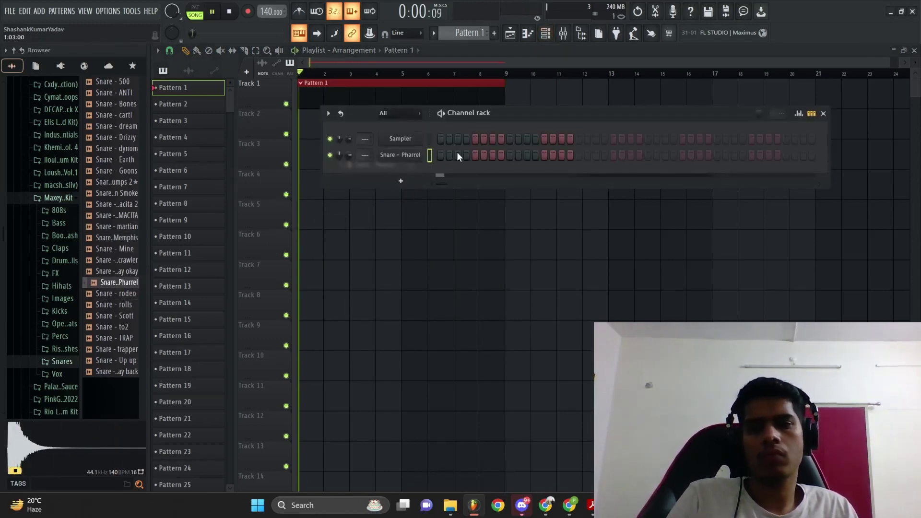
Step: Try Snare - Pharrel hits on steps 5, 13, 21 and 29 of Pattern 1 during playback
click(510, 155)
click(577, 155)
key(space)
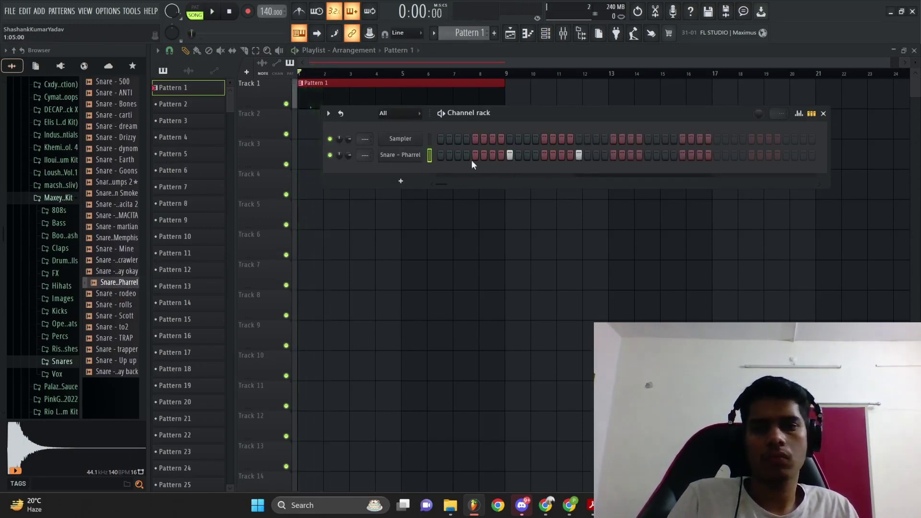
click(475, 155)
click(544, 155)
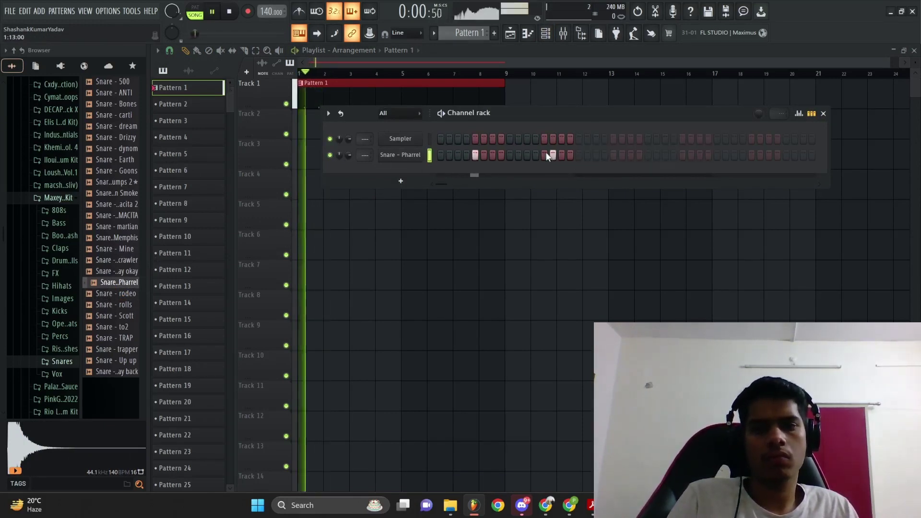
click(612, 155)
click(682, 155)
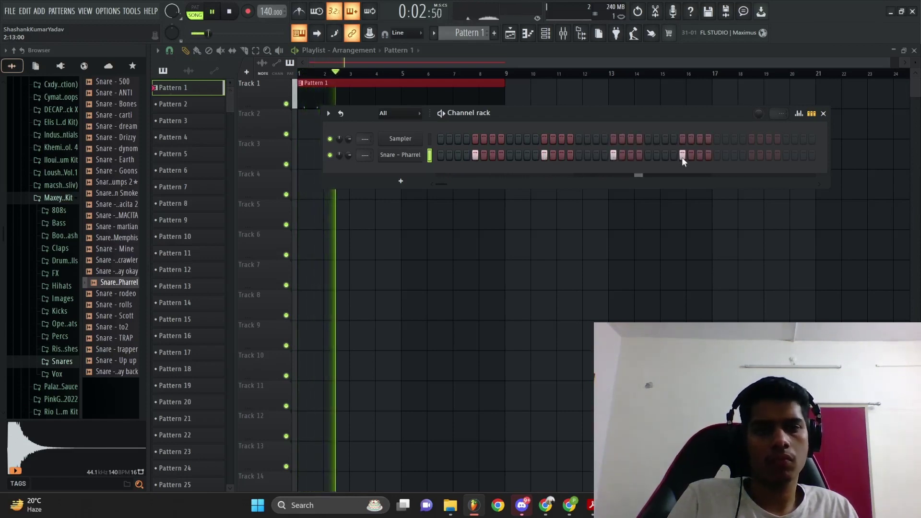
Step: Add the Hihat - DR sample as a channel, fill every second step and play the pattern
click(85, 194)
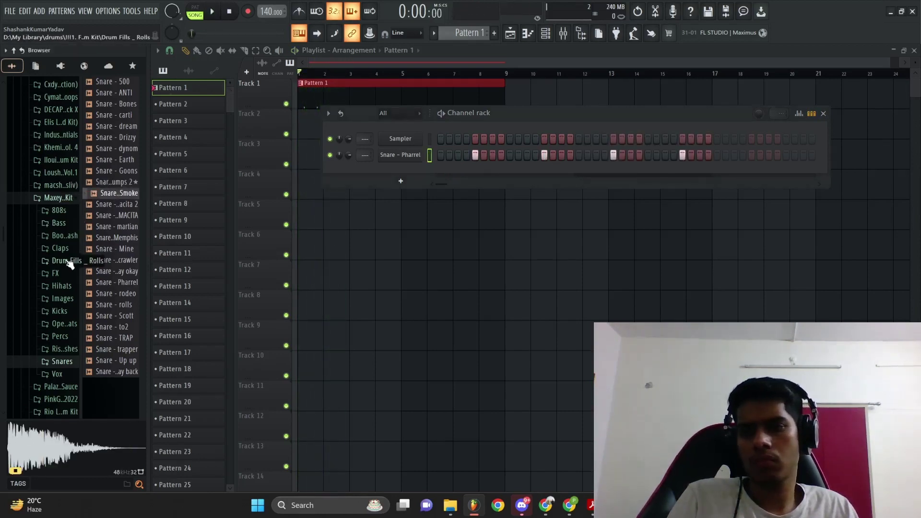
click(61, 285)
drag(110, 192, 409, 156)
right_click(410, 171)
click(552, 199)
key(space)
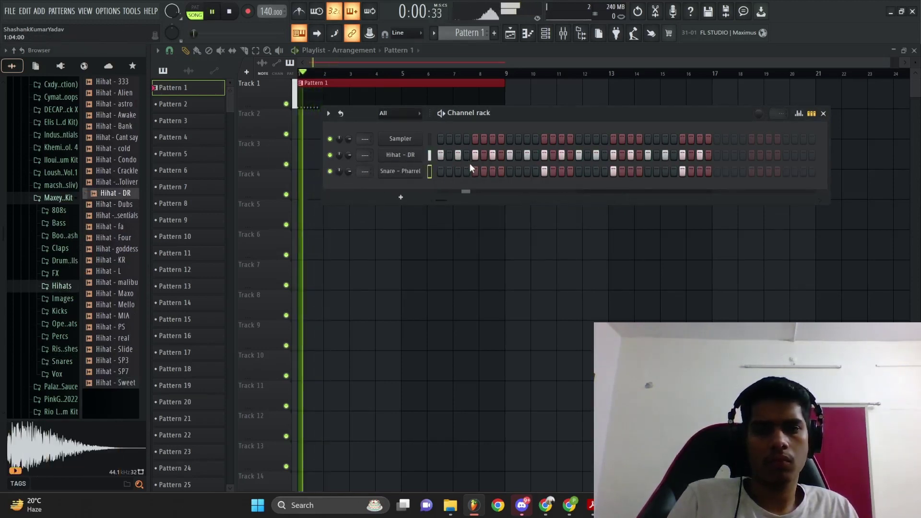
Step: Clear the existing snare steps and import the starred clap MIDI file into the Snare - Pharrel channel with all tracks
right_click(682, 171)
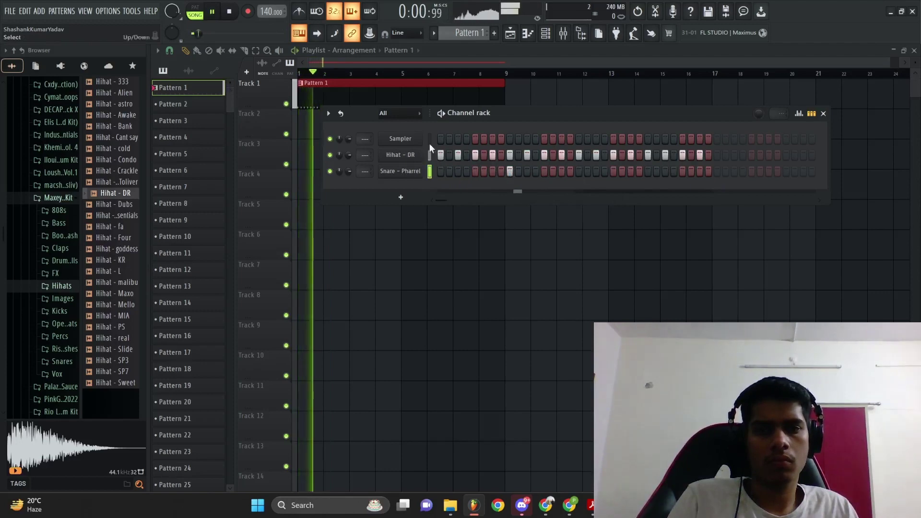
click(134, 68)
scroll(54, 242, down, 10)
scroll(51, 250, up, 10)
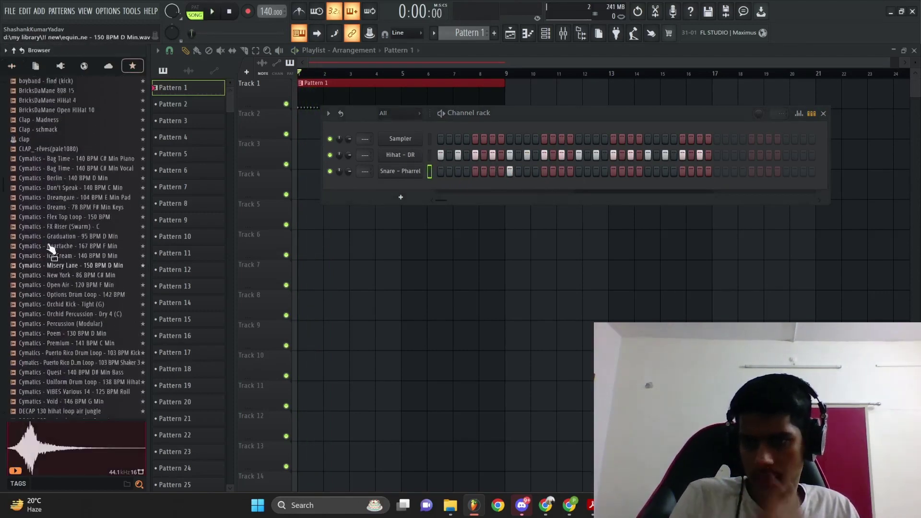
scroll(50, 248, up, 3)
click(28, 229)
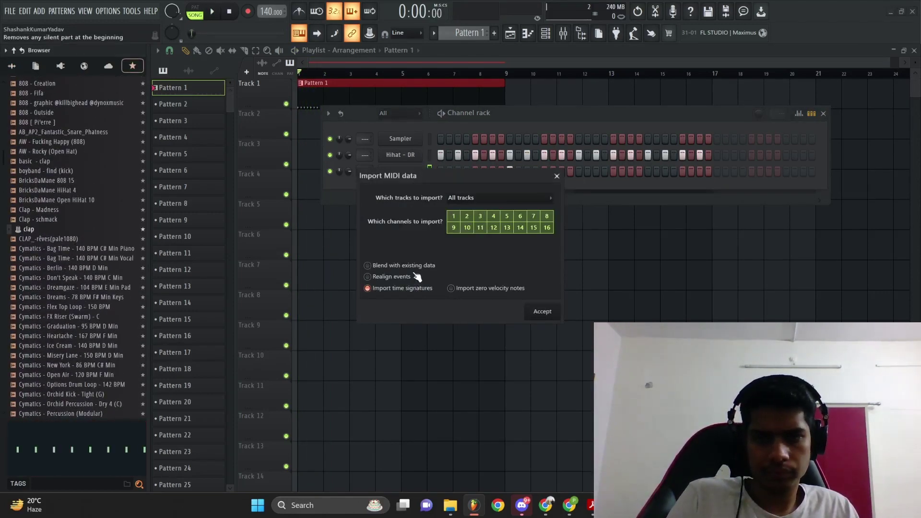
click(496, 197)
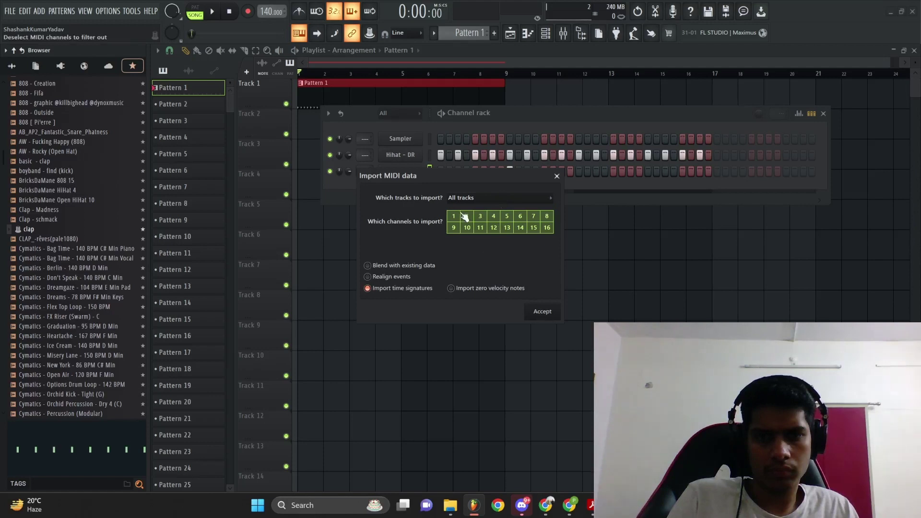
click(541, 313)
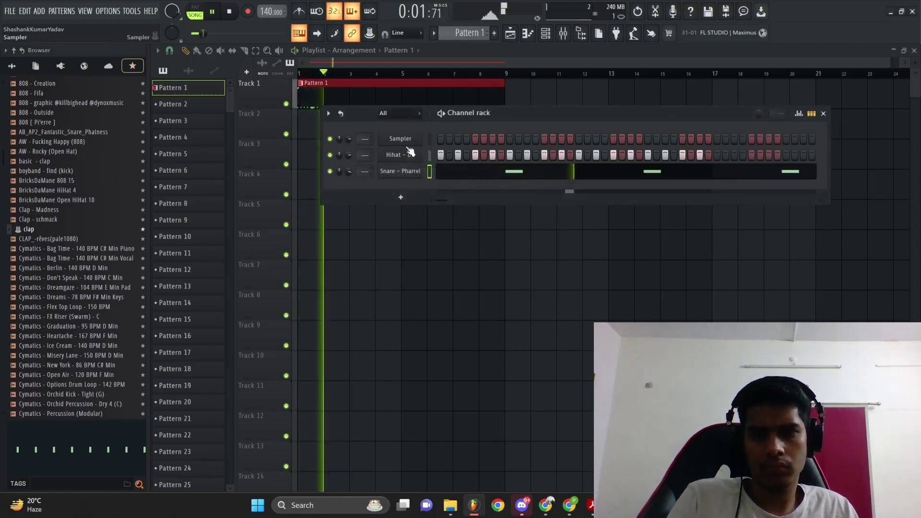
Step: Route the three channels to mixer tracks 1 to 3 and set the project tempo to 150 BPM, restretching all channels
key(ctrl+l)
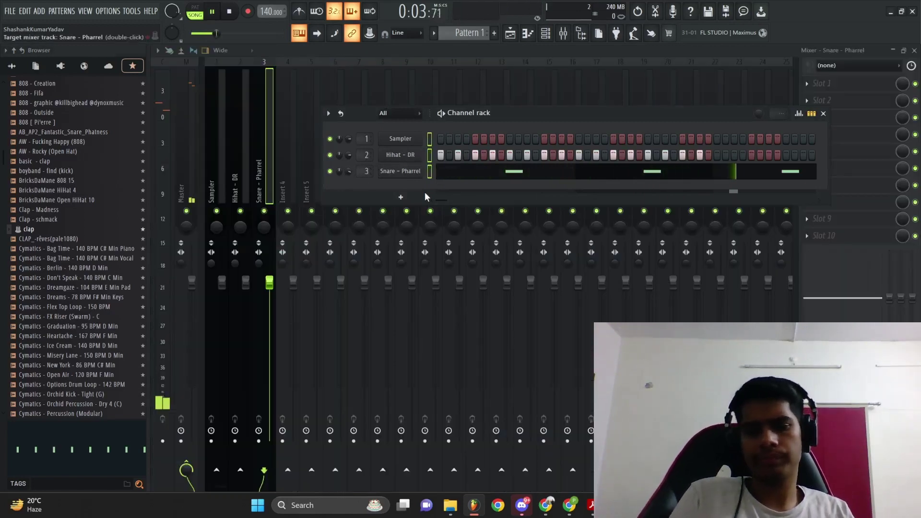
scroll(267, 8, up, 1)
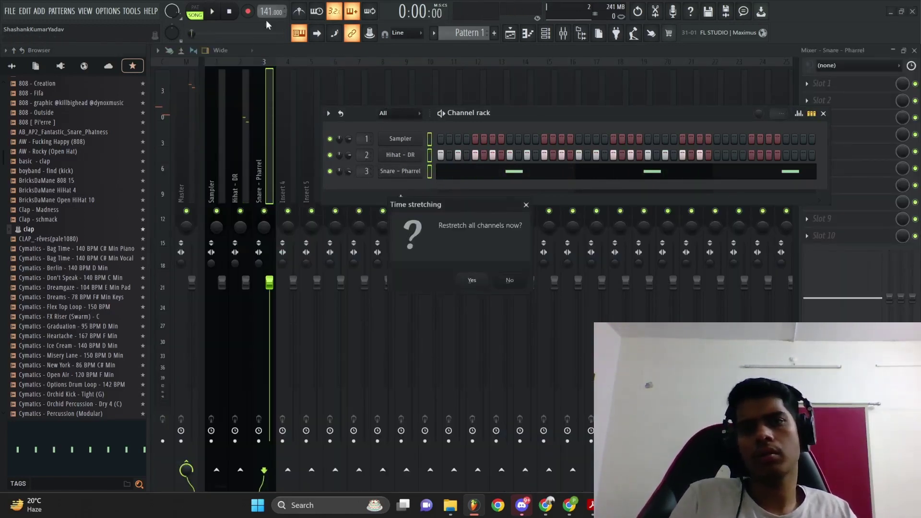
click(509, 280)
scroll(267, 12, up, 9)
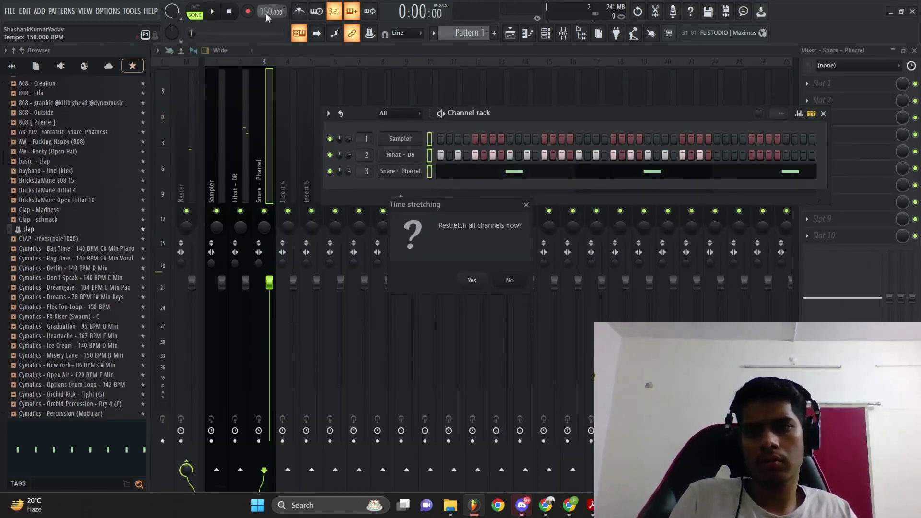
click(479, 281)
key(space)
click(545, 33)
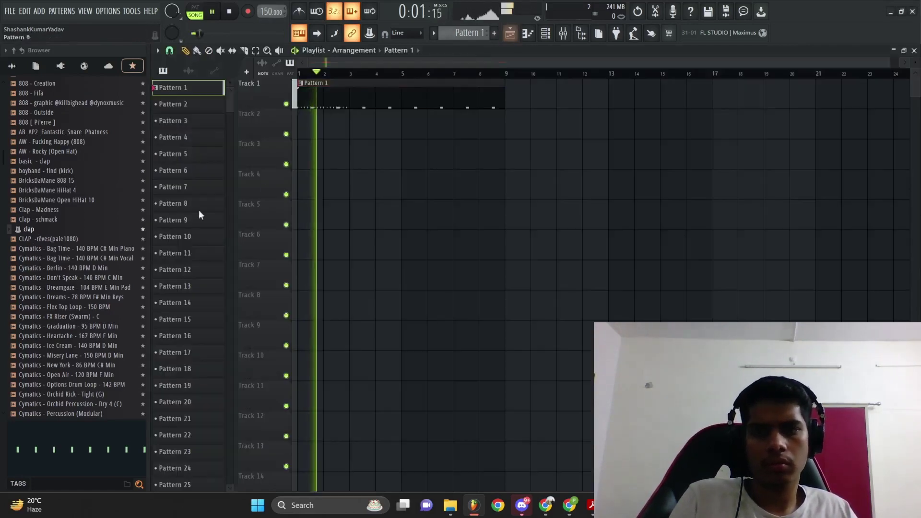
key(space)
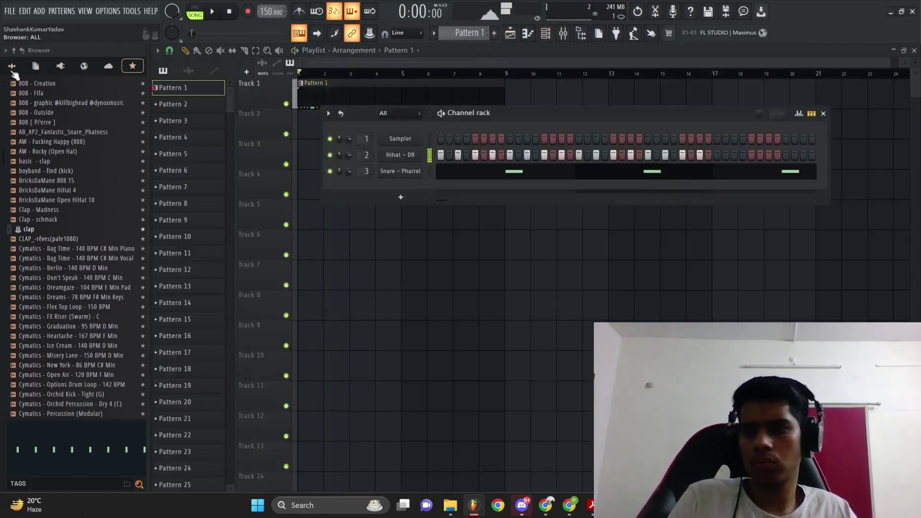
Step: Preview samples in the Maxey kit's 808s folder, including 808 - Duplicate
click(12, 67)
key(space)
key(space)
click(55, 223)
click(113, 219)
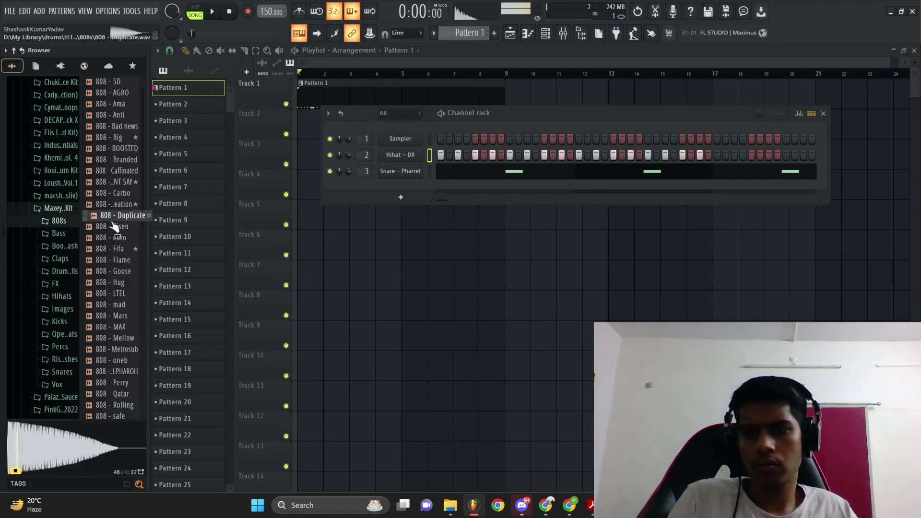
click(98, 241)
Step: Add the Openhat - rtr sample as a channel and place hits on steps 5 and 21
click(60, 333)
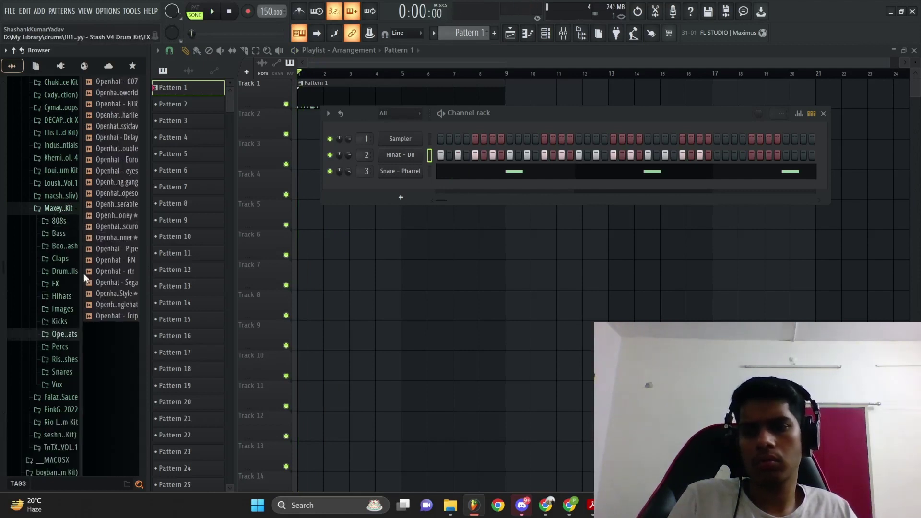
click(119, 226)
drag(384, 192, 385, 192)
key(space)
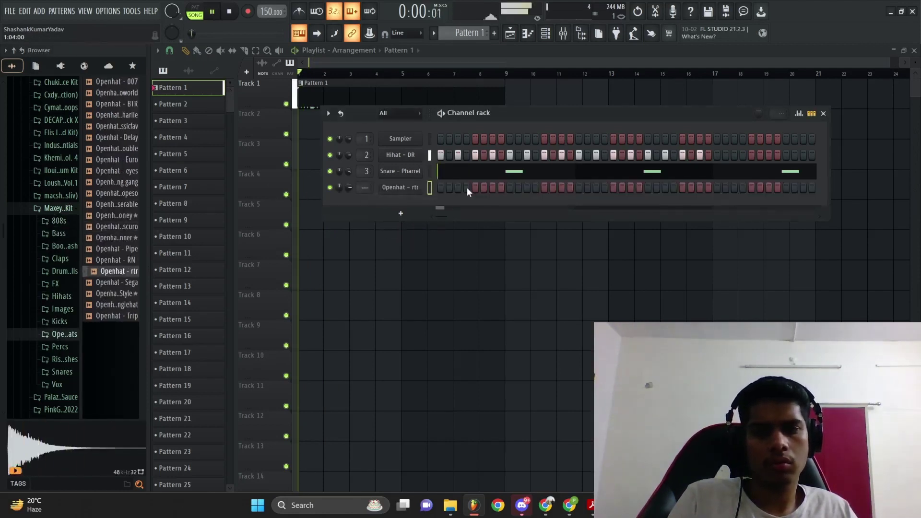
click(613, 187)
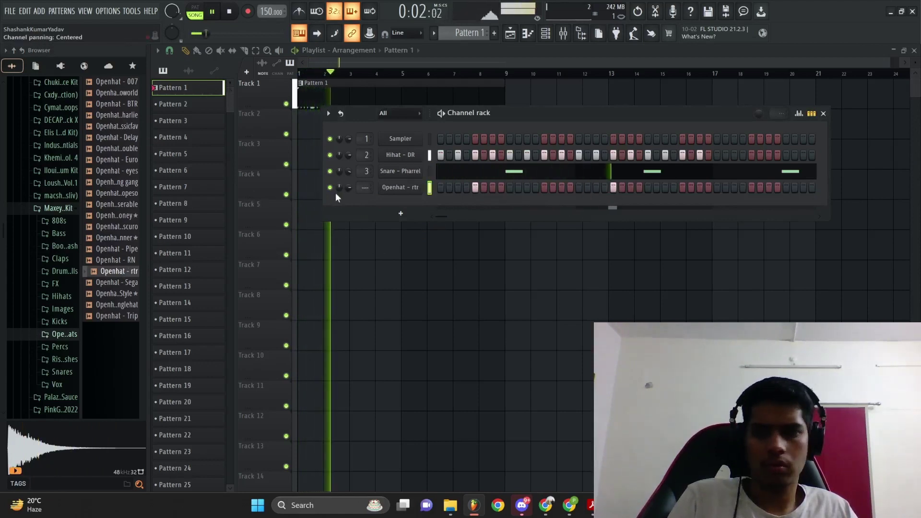
Step: Open the Hihat - DR piano roll and add triplet notes between steps 7 and 9 of bar 1
right_click(416, 187)
click(430, 186)
scroll(501, 318, up, 2)
click(486, 333)
drag(487, 333, 485, 334)
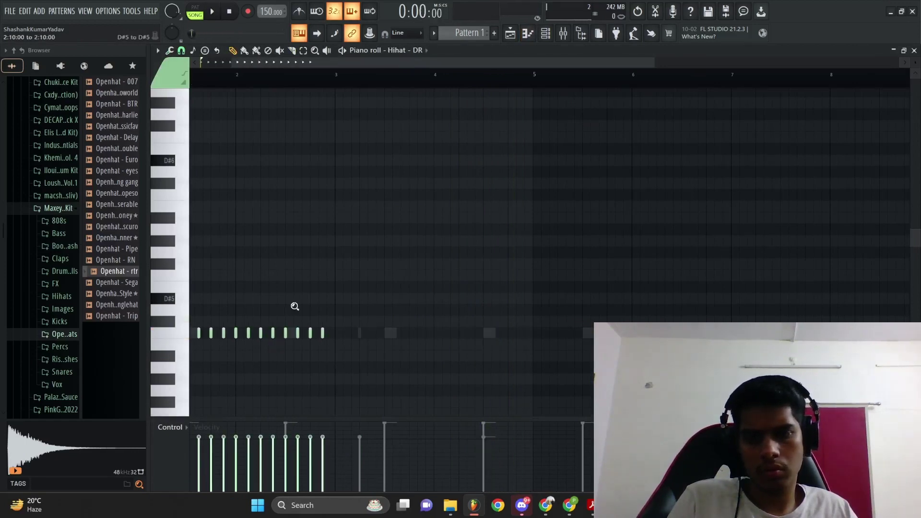
scroll(294, 306, down, 3)
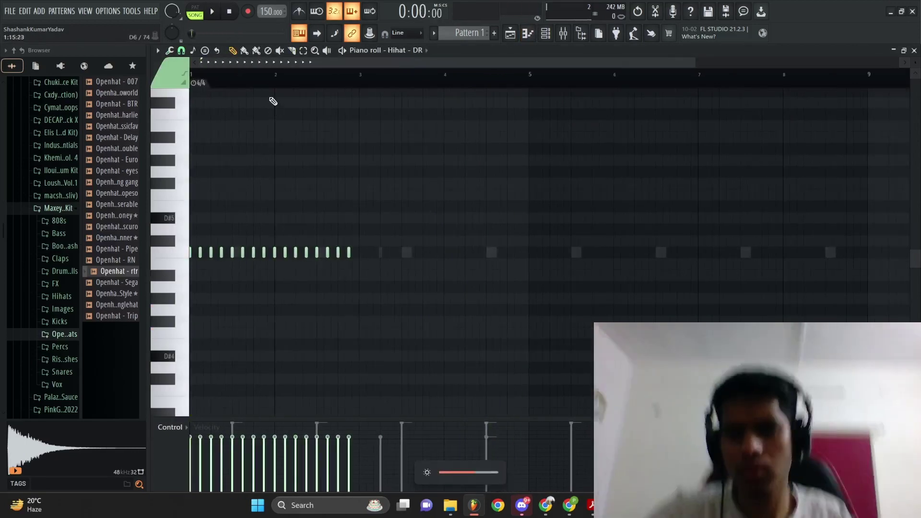
key(space)
scroll(259, 220, up, 3)
key(space)
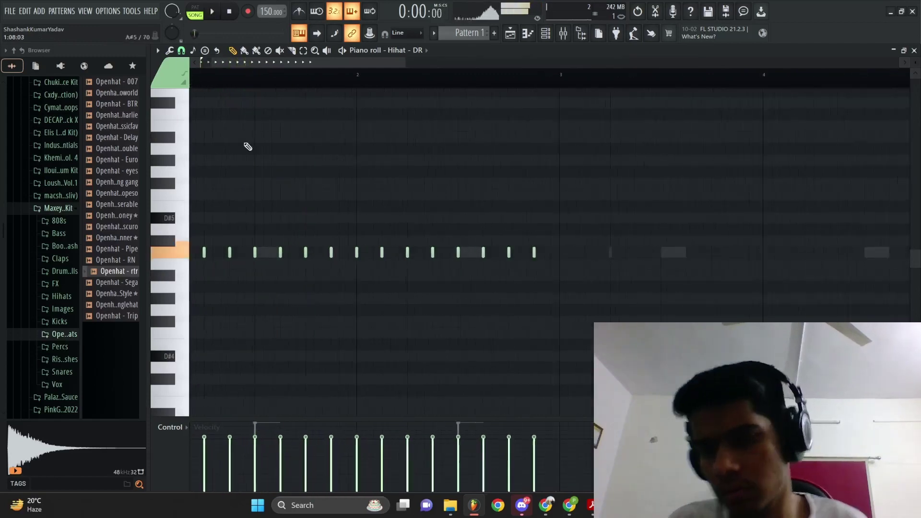
key(space)
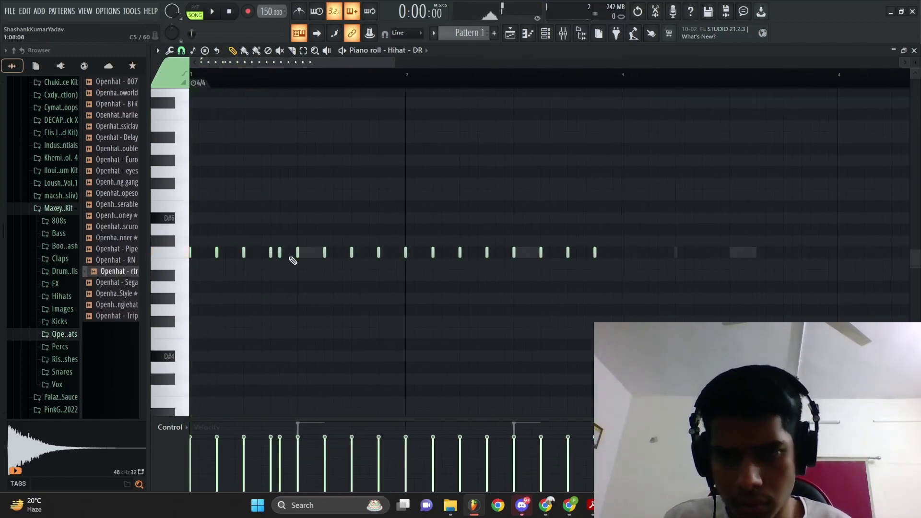
Step: Ramp the velocities down across the triplet hi-hat roll and play it back
drag(264, 433, 299, 479)
key(space)
key(space)
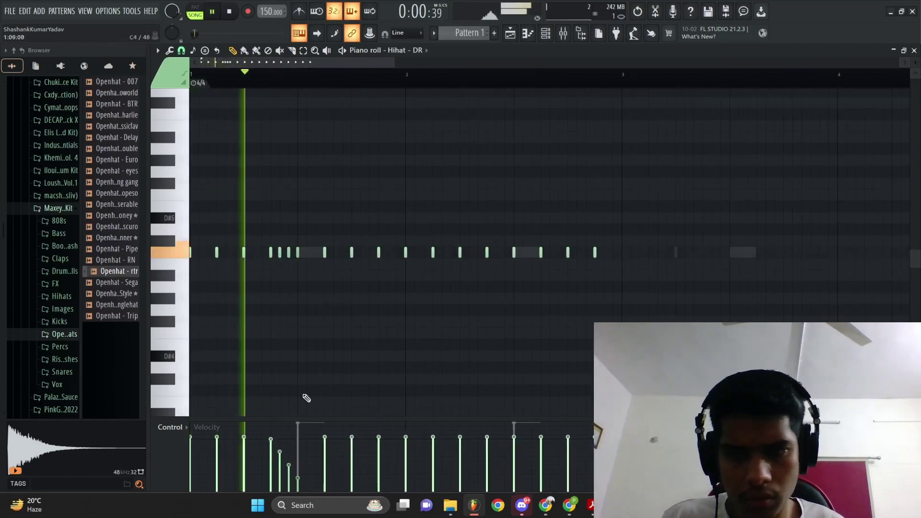
Step: Add a quick second hi-hat after step 13 of bar 1, remove the step 15 note, and lower the pair's velocities
click(362, 253)
scroll(382, 269, down, 2)
key(space)
key(space)
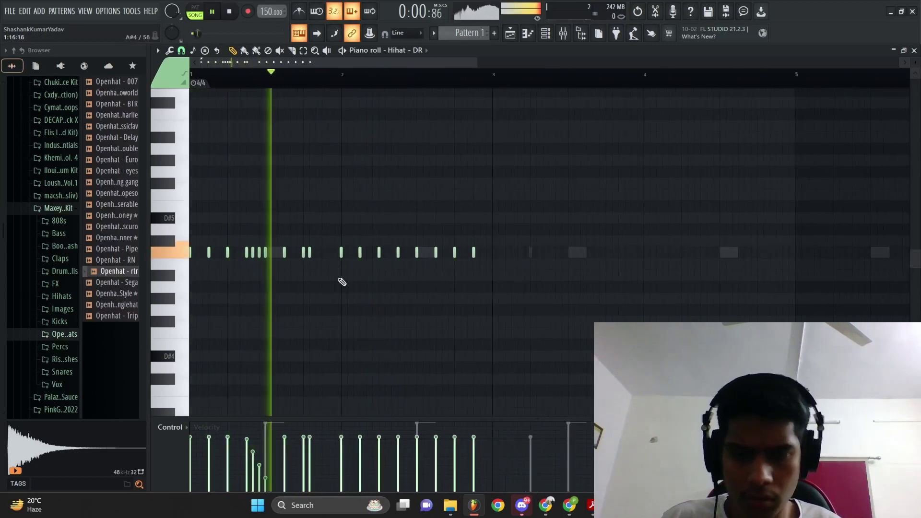
scroll(363, 286, up, 2)
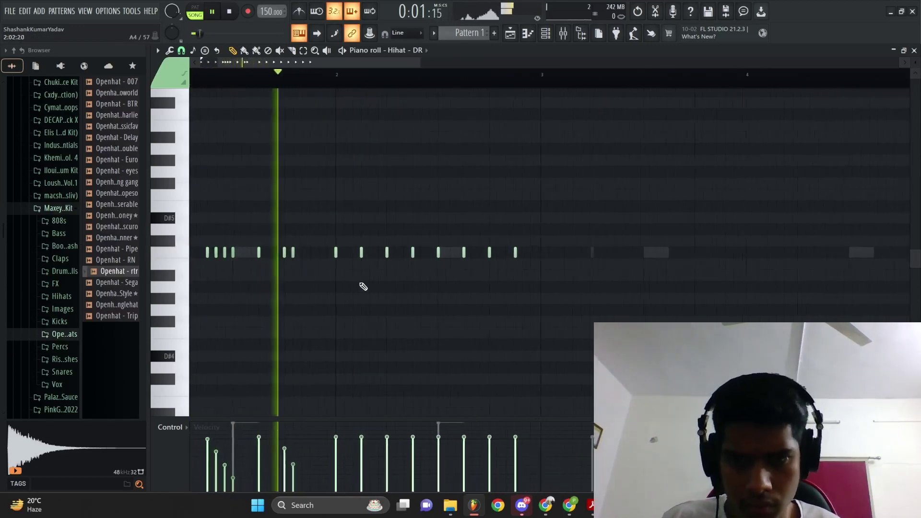
Step: Try the hi-hat notes one octave lower during playback and return them to their original octave
key(ctrl+Down)
key(space)
scroll(531, 257, down, 4)
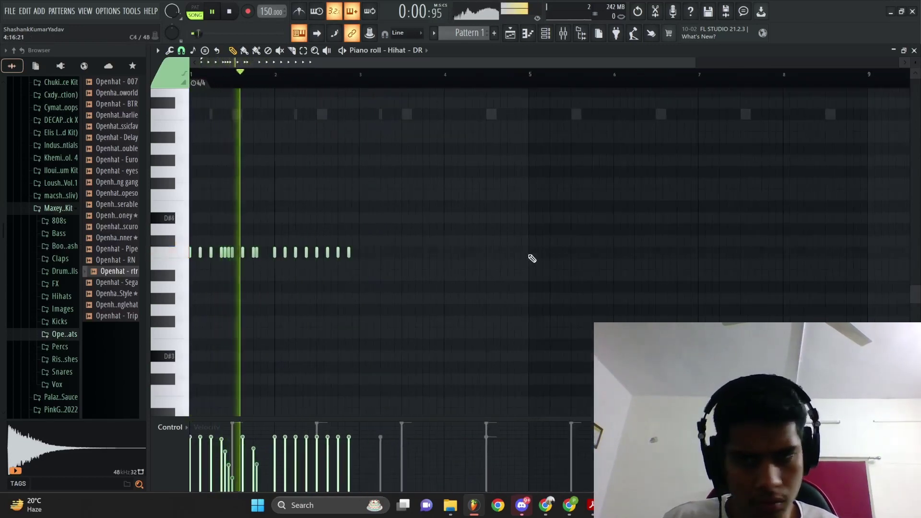
key(ctrl+Up)
scroll(324, 158, up, 3)
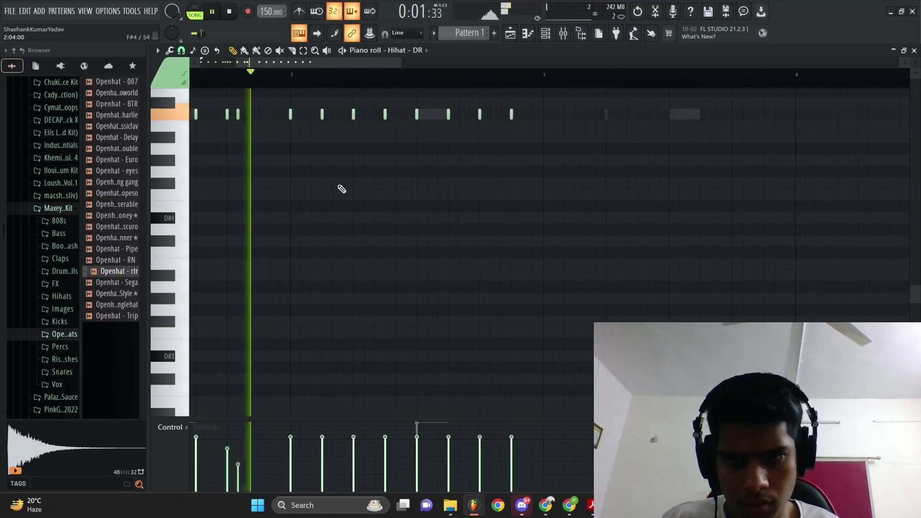
Step: Lower alternate bar 2 hi-hats to A3 and replace the last lowered note with extra C5 hits at the bar's end
key(space)
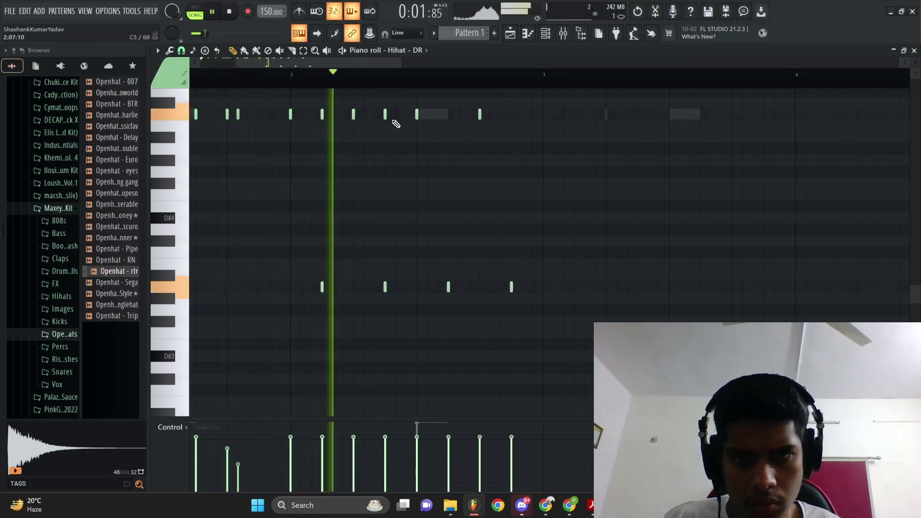
scroll(430, 110, down, 3)
right_click(397, 287)
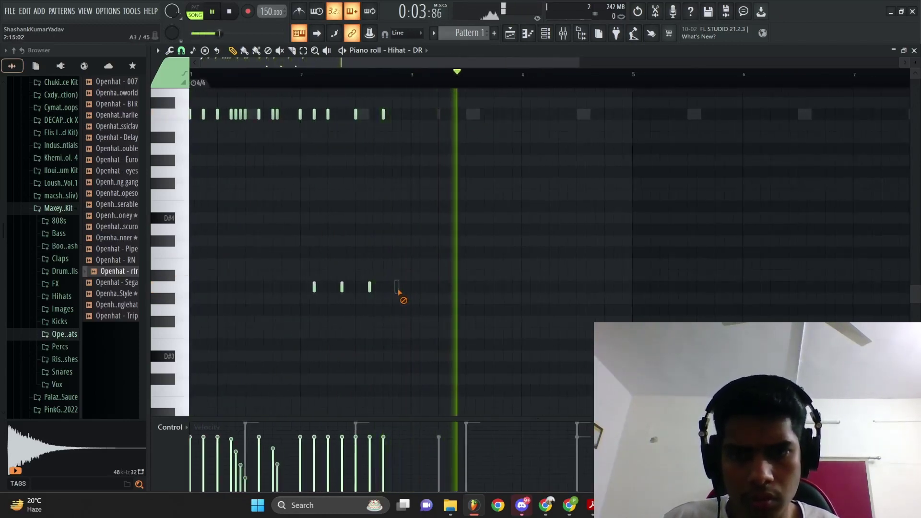
key(space)
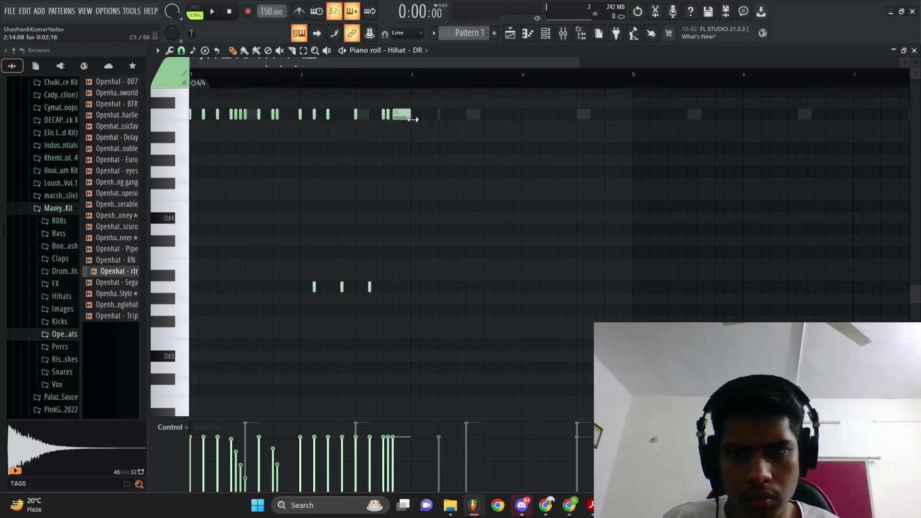
Step: Duplicate the two-bar hi-hat pattern three times to fill eight bars and play it back
scroll(437, 158, down, 2)
key(ctrl+b)
key(ctrl+b)
key(ctrl+b)
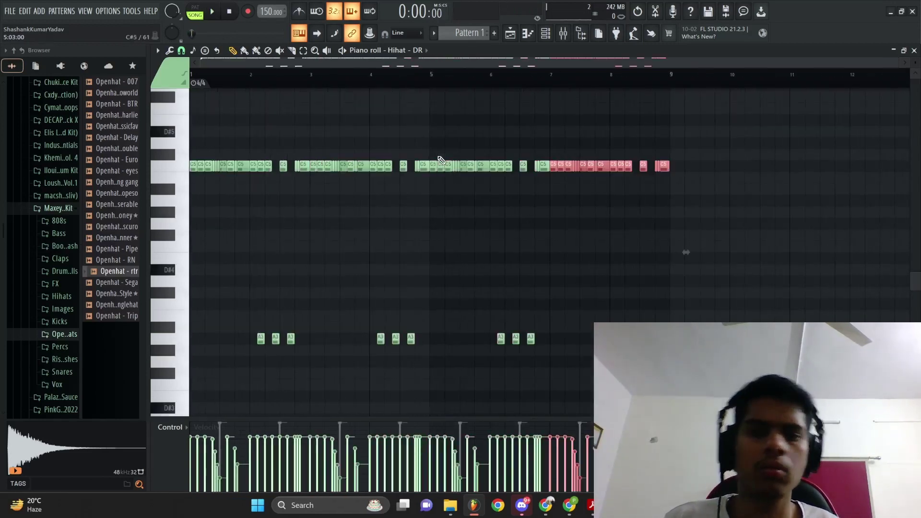
key(space)
ctrl+click(422, 145)
scroll(422, 145, up, 1)
Step: Load the 808 - Duplicate sample into the Sampler channel and place a D#5 note at the start of bar 1
key(F6)
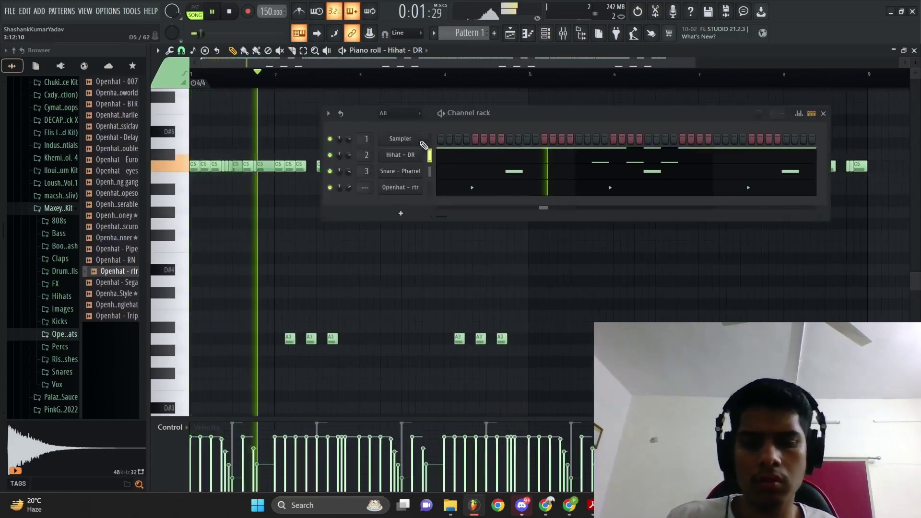
click(67, 224)
drag(118, 215, 386, 141)
right_click(421, 140)
click(432, 141)
key(space)
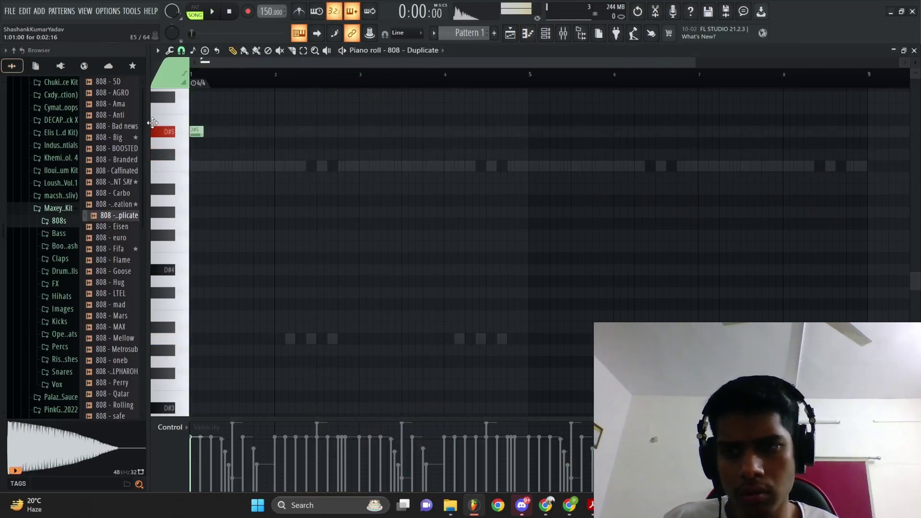
Step: Play the beat at a lower system volume and add a D#5 808 note at step 13 of bar 1
key(space)
key(XF86AudioLowerVolume)
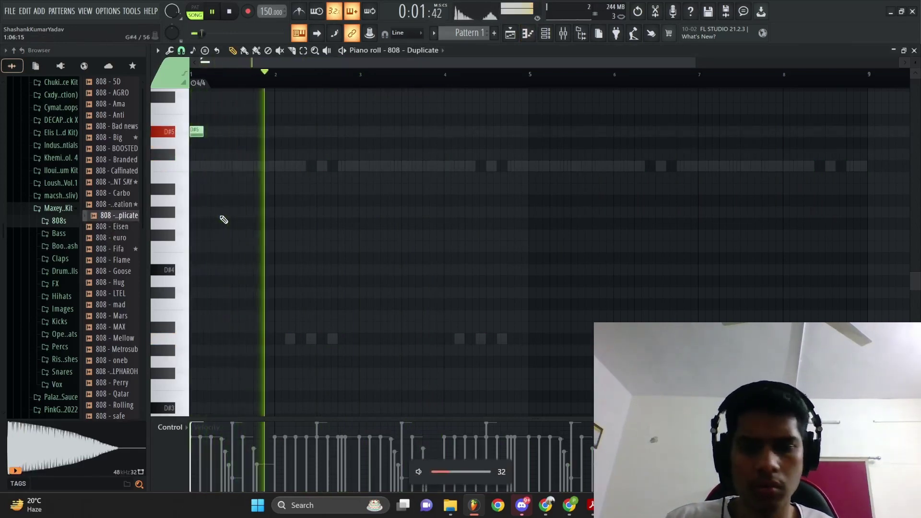
key(space)
scroll(220, 139, up, 3)
click(298, 132)
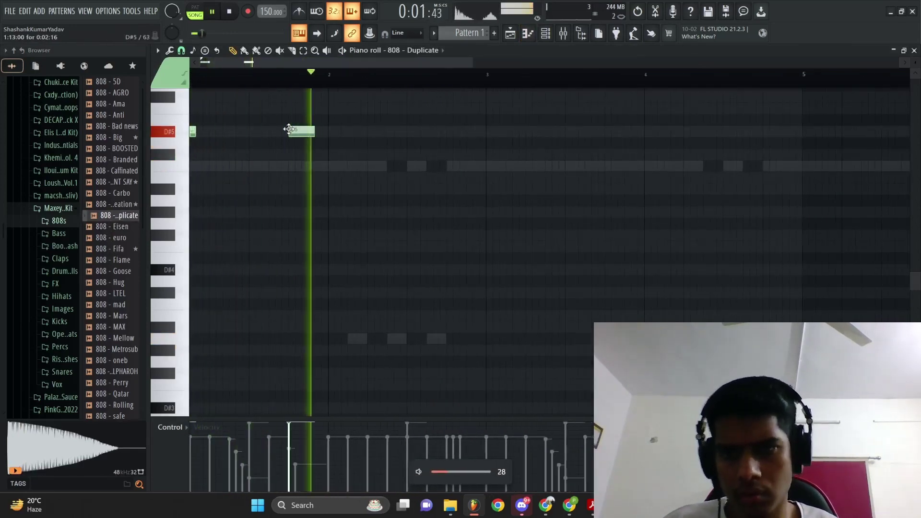
Step: Set the 808 notes' velocity to 90% and add an F#5 note at step 5 of bar 2
ctrl+right_click(332, 176)
key(space)
key(space)
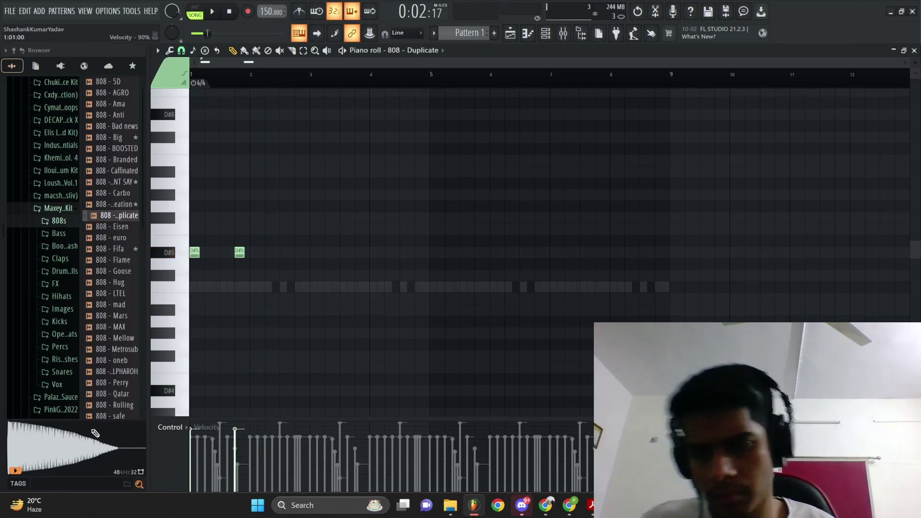
scroll(284, 314, up, 5)
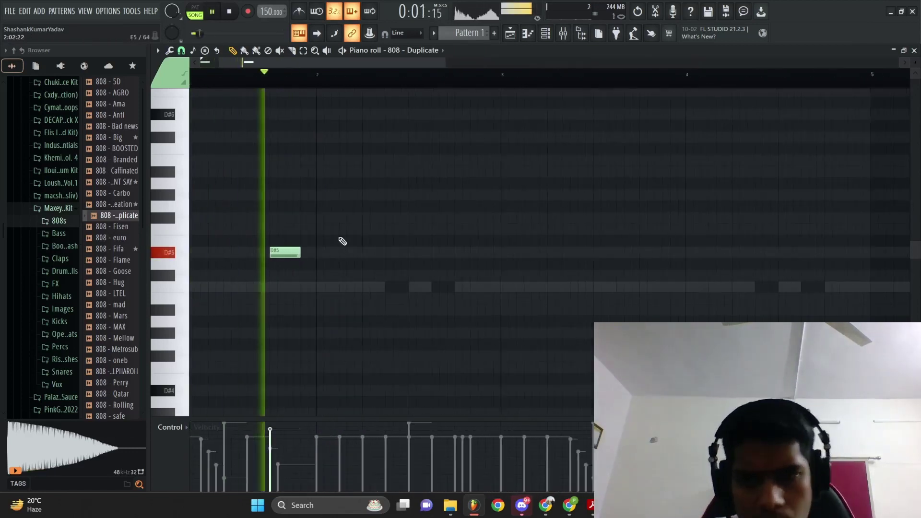
scroll(427, 248, down, 4)
Step: Adjust the 808 - Duplicate channel's settings from the channel rack and play the pattern in its piano roll
key(F6)
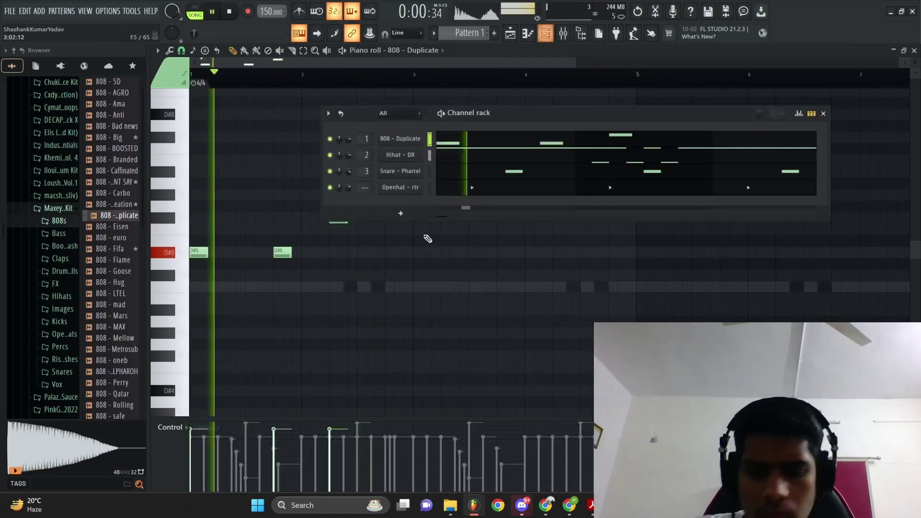
right_click(420, 137)
click(444, 199)
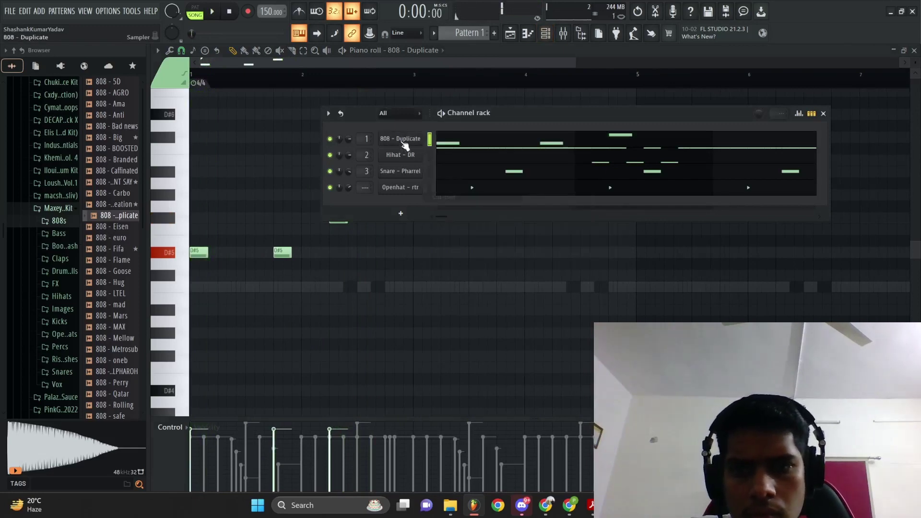
click(403, 141)
drag(489, 346, 490, 335)
key(space)
click(652, 320)
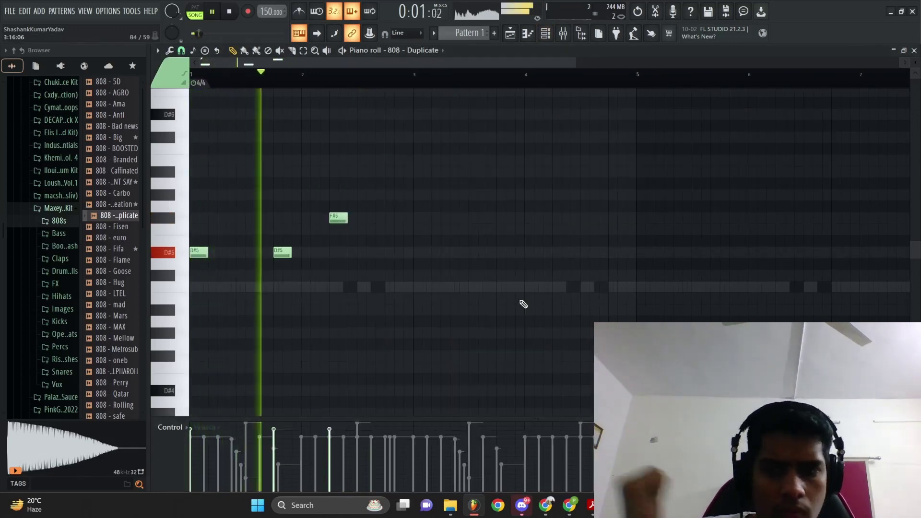
Step: Add 808 notes F#5 at the start of bar 3 and F5 at step 3 of bar 4
click(422, 217)
scroll(523, 256, up, 2)
click(540, 230)
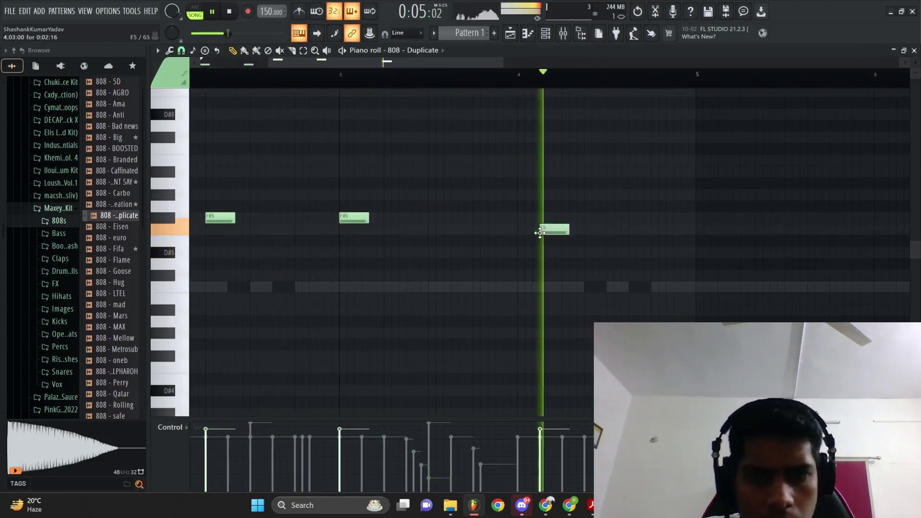
Step: Add an F5 808 note at step 9 of bar 4 and duplicate it twice up to the bar's end
scroll(609, 233, down, 4)
drag(495, 298, 429, 229)
key(ctrl+b)
key(ctrl+b)
ctrl+click(482, 227)
scroll(508, 182, up, 1)
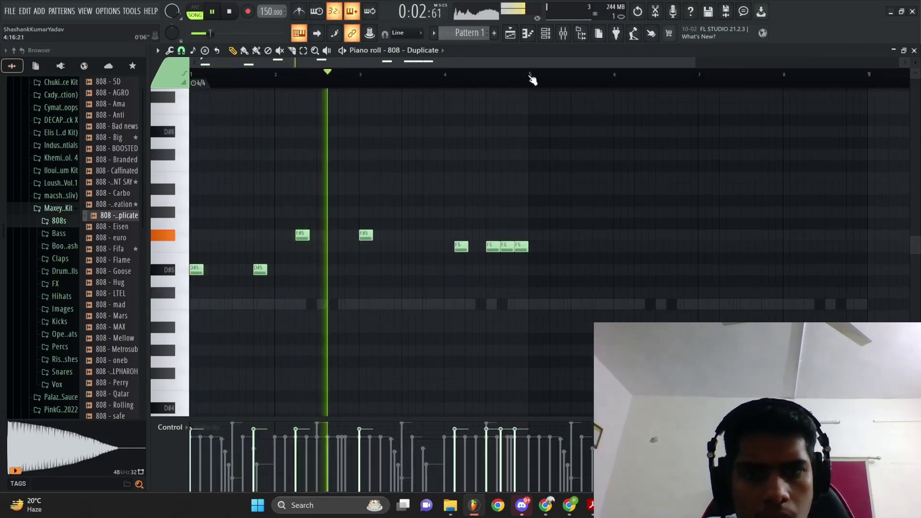
Step: Duplicate the 808 notes of bars 1 to 4 into bars 5 to 8
drag(531, 80, 191, 80)
key(ctrl+b)
ctrl+click(347, 158)
scroll(570, 206, up, 5)
scroll(566, 230, down, 6)
scroll(555, 262, up, 2)
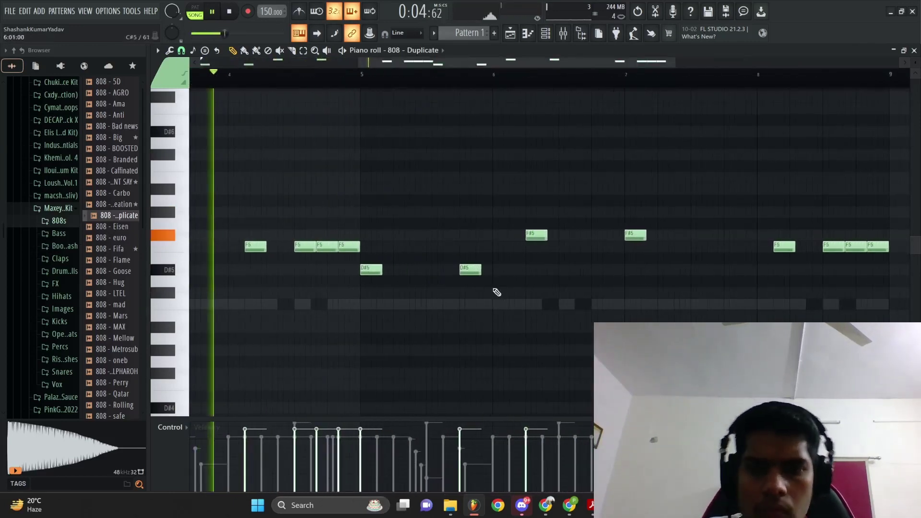
Step: Add 808 notes D#5 at step 7 of bar 5 and F#5 at step 11 of bar 6 during playback
click(410, 270)
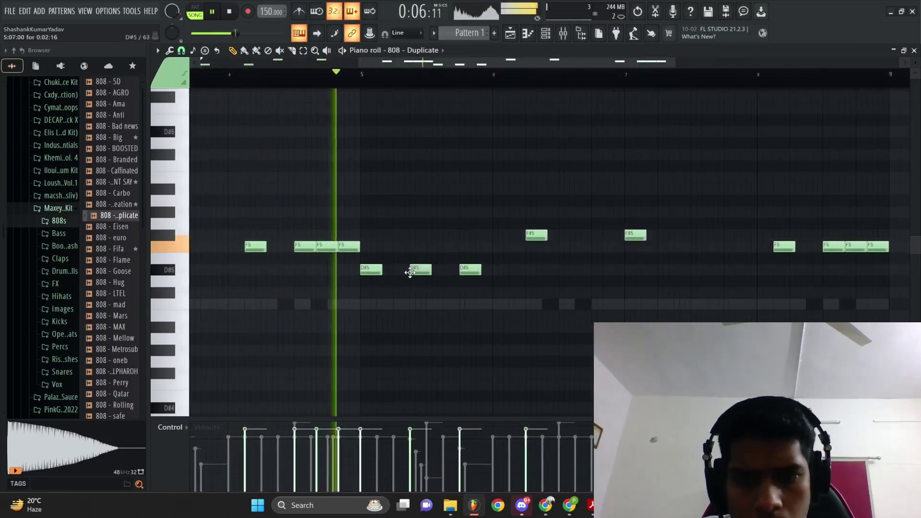
click(577, 238)
scroll(606, 271, down, 3)
scroll(695, 312, up, 4)
scroll(726, 312, up, 2)
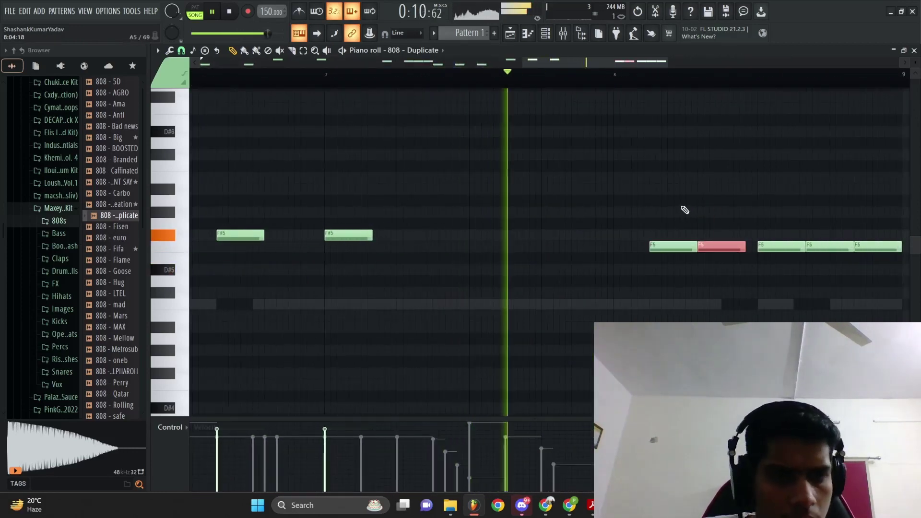
scroll(727, 270, down, 4)
scroll(727, 271, up, 1)
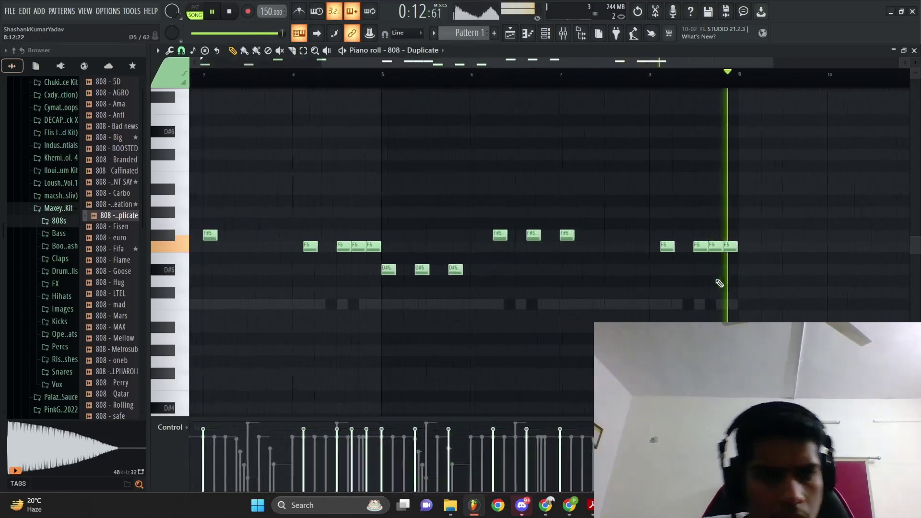
scroll(334, 163, down, 2)
key(space)
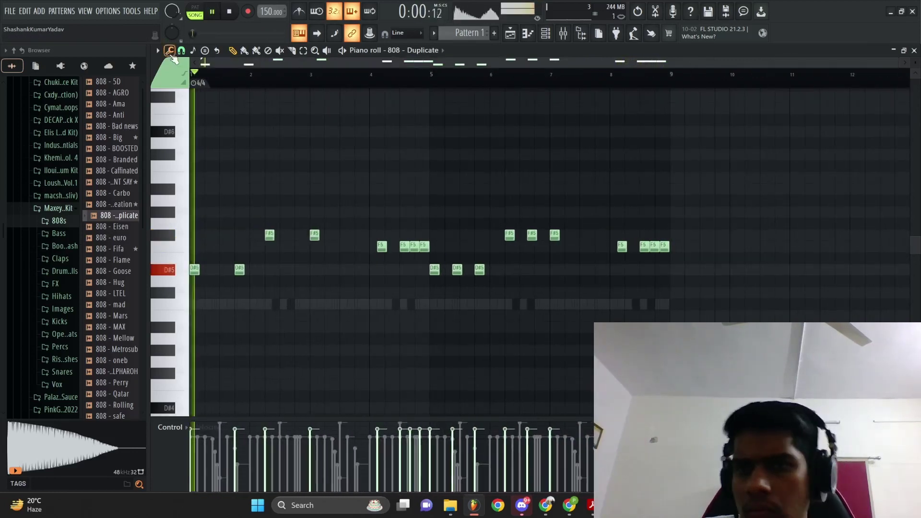
Step: Set the piano roll's snap to 1/4 step
click(158, 52)
click(170, 51)
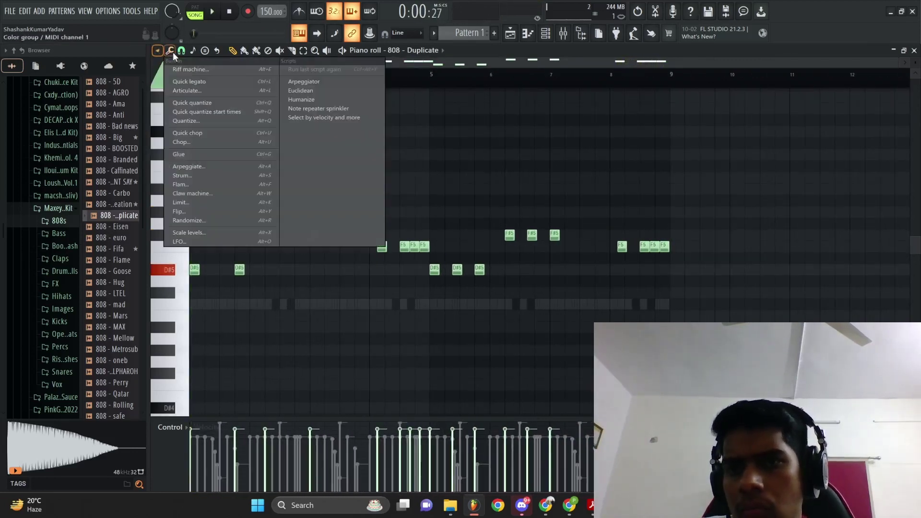
click(181, 50)
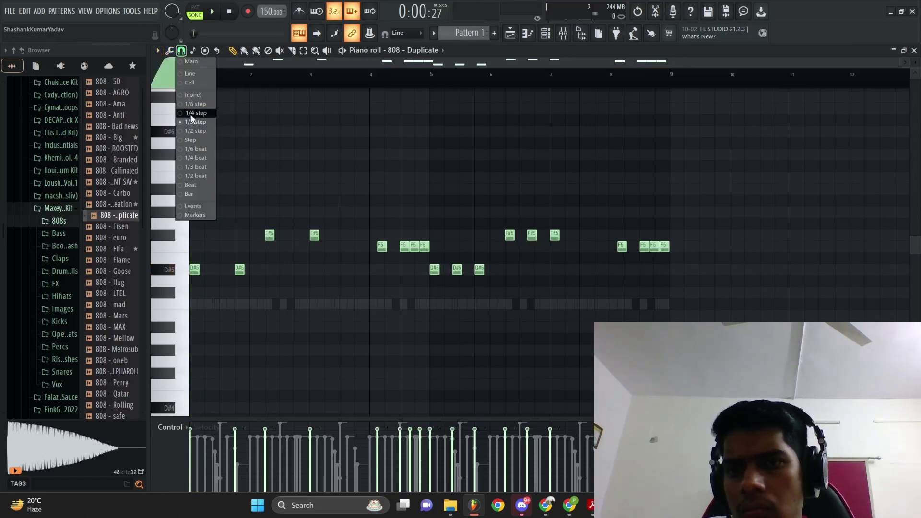
click(194, 114)
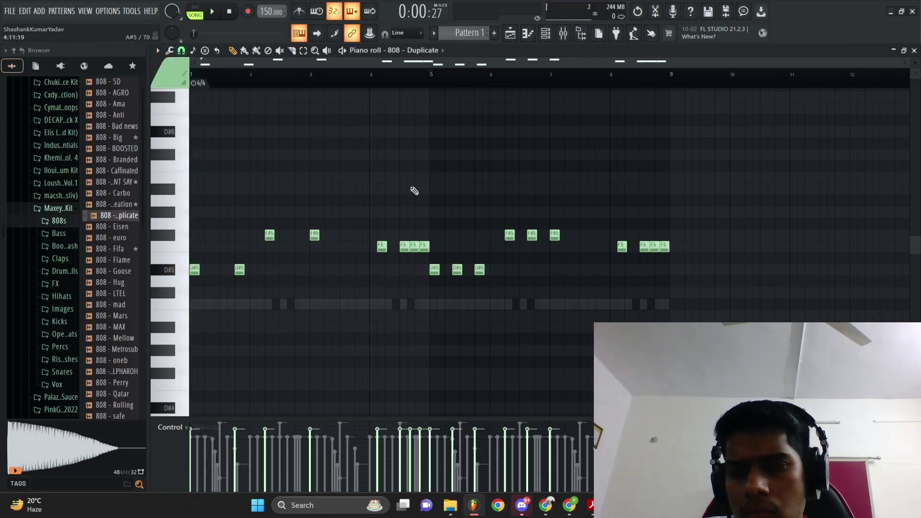
Step: Play the pattern from the start and add an F#5 808 note at step 7 of bar 1
key(space)
scroll(288, 199, up, 1)
key(space)
key(space)
click(223, 235)
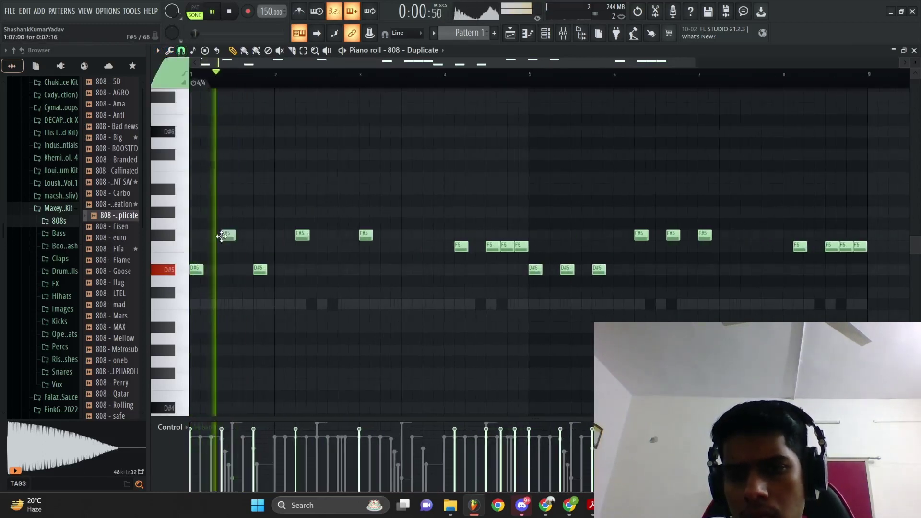
Step: Add an F#5 808 note at step 13 of bar 3 during playback
scroll(225, 238, up, 1)
scroll(235, 246, up, 1)
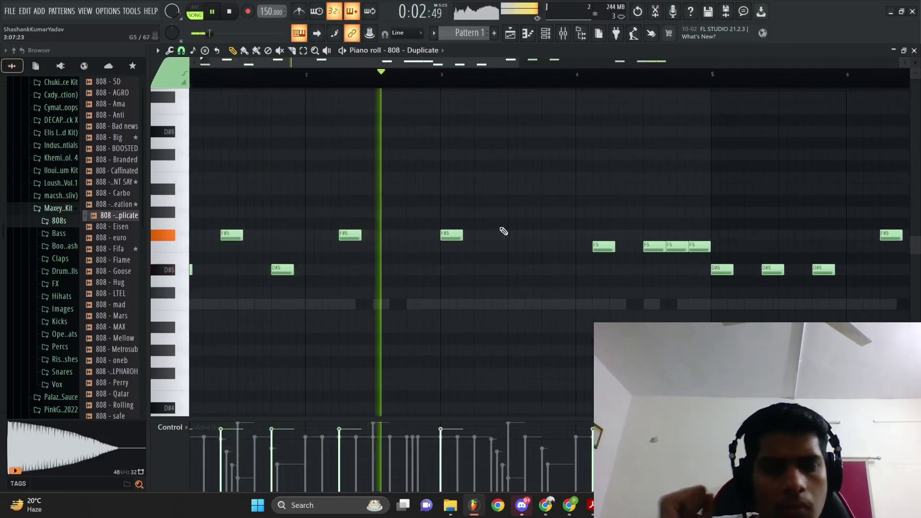
click(551, 235)
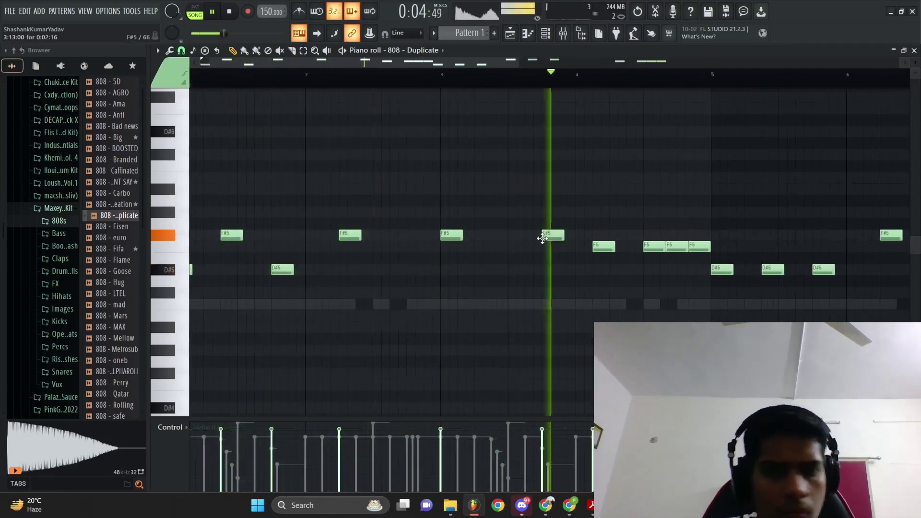
scroll(571, 219, down, 3)
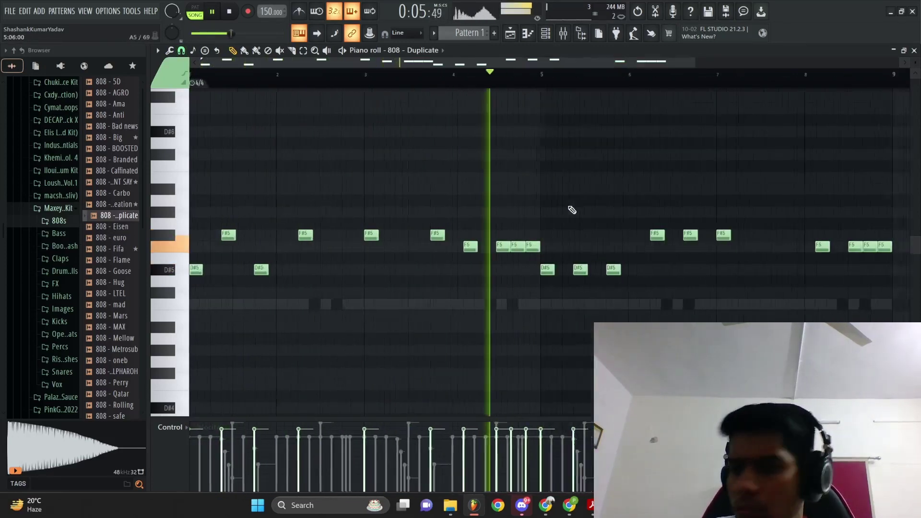
Step: Audition riser samples such as Riser - short from the drum kit's risers and crashes folder
click(59, 359)
click(114, 306)
click(115, 293)
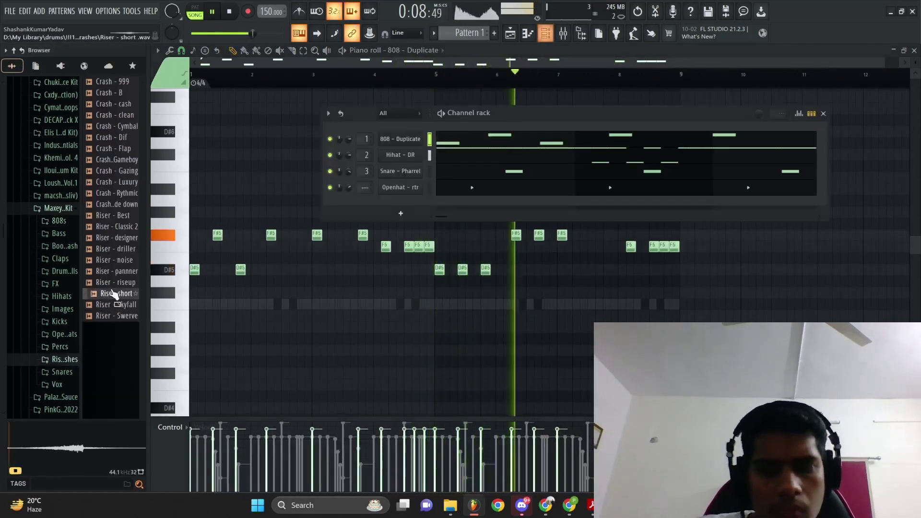
click(116, 272)
mouse_move(118, 278)
mouse_down()
mouse_move(267, 212)
mouse_move(298, 264)
mouse_move(100, 281)
mouse_up()
Step: Add the Openhat - Style sample as a new channel and reverse it in its sampler settings
click(64, 333)
click(133, 250)
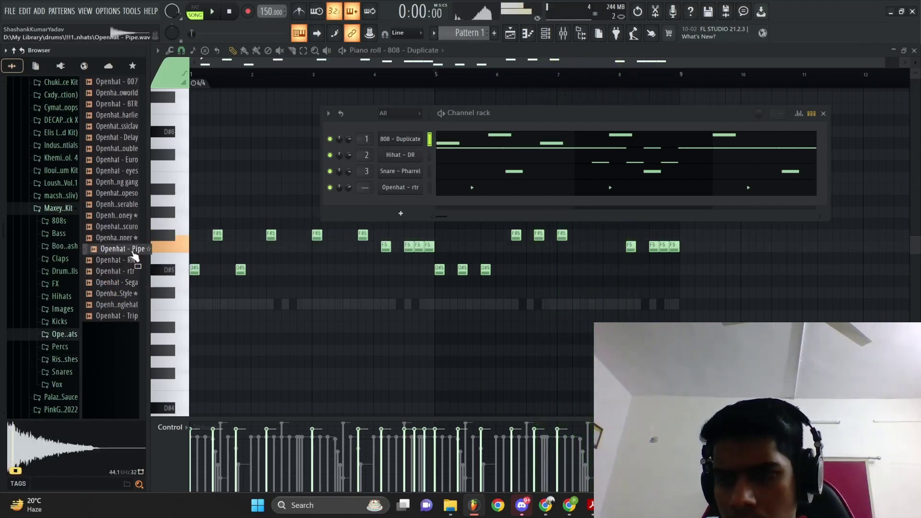
drag(417, 198, 408, 219)
click(401, 219)
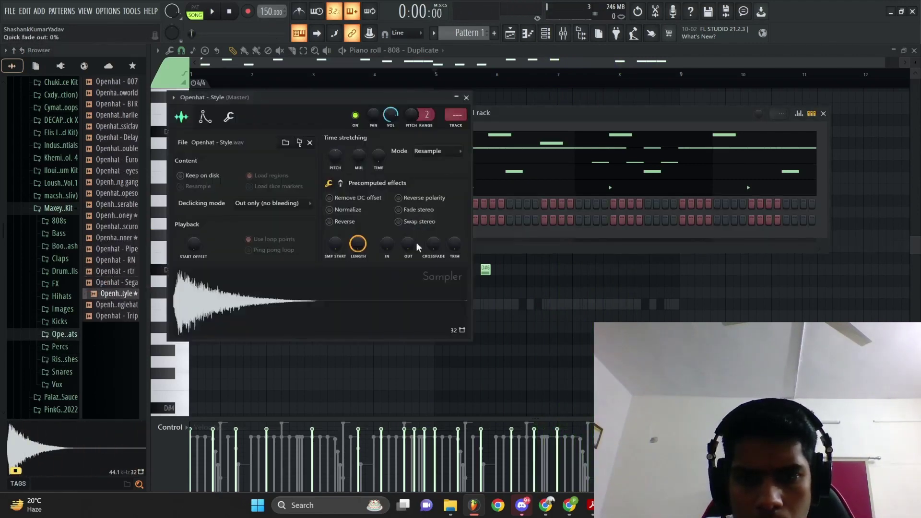
click(344, 223)
key(Escape)
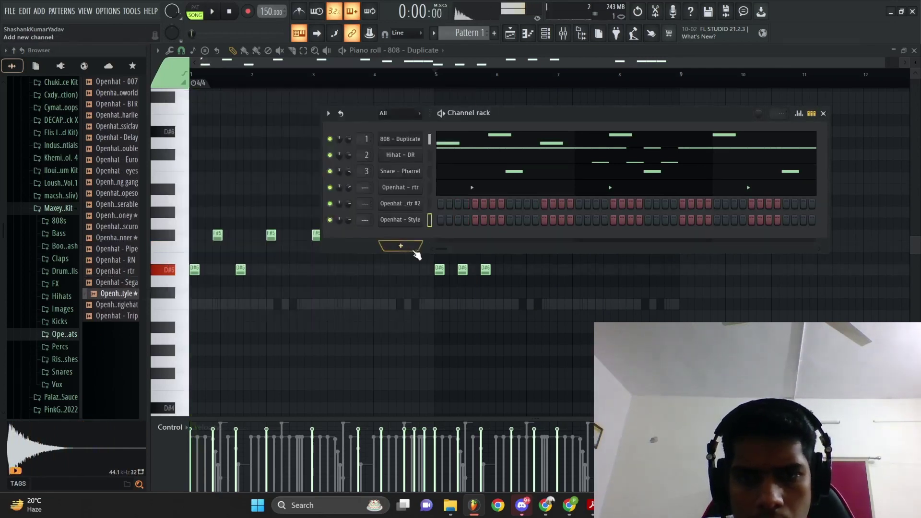
Step: Delete the extra Openhat - rtr #2 channel from the channel rack
right_click(403, 205)
click(469, 312)
click(493, 285)
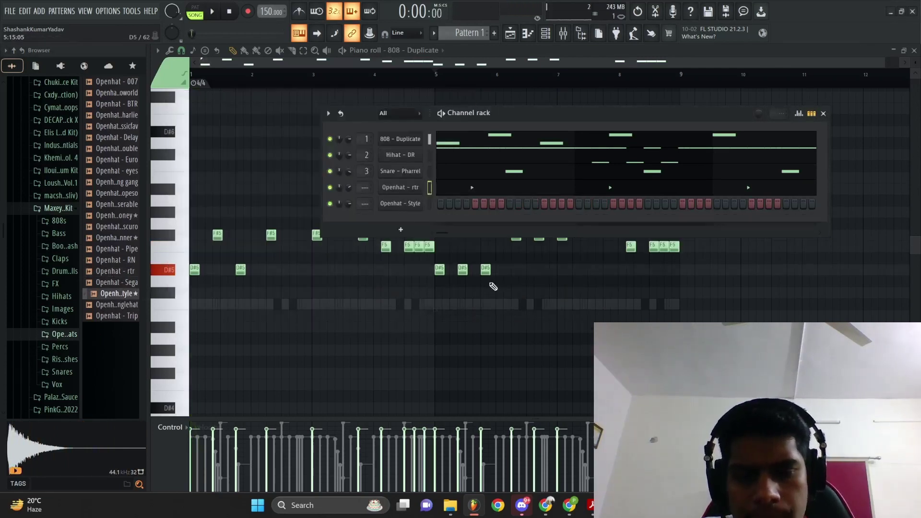
Step: Place an Openhat - Style hit at step 9 of bar 1 and play the beat back
key(space)
key(space)
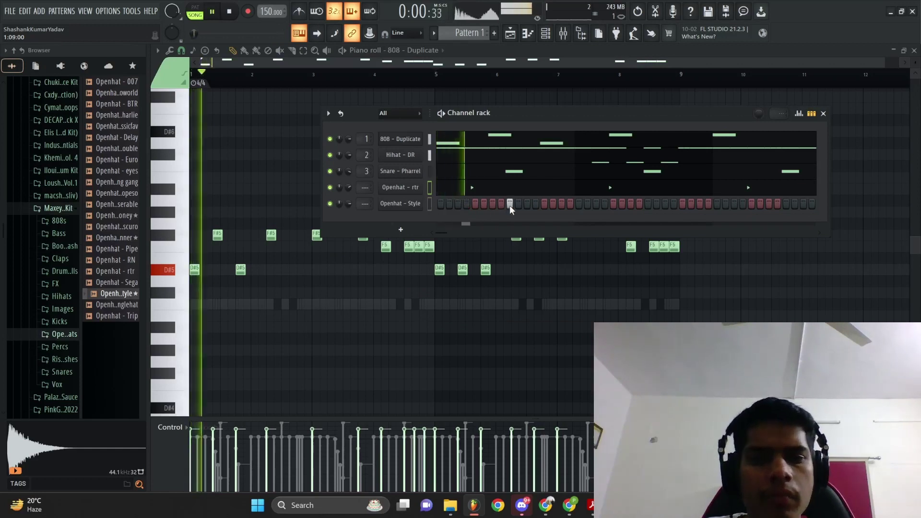
click(509, 204)
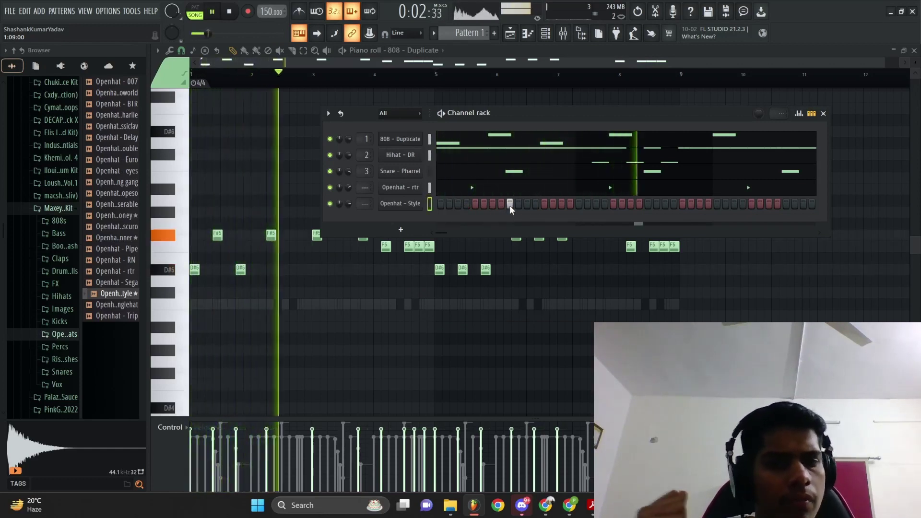
key(space)
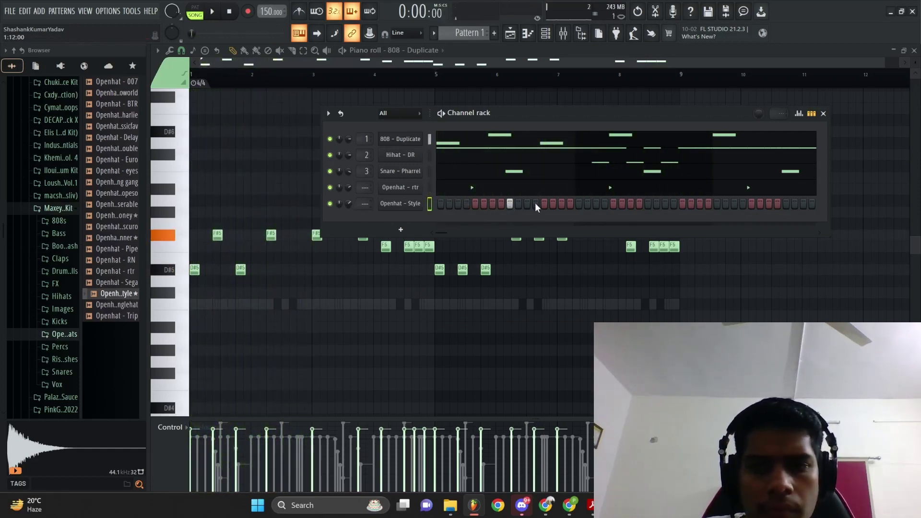
Step: Move the Openhat - Style hit to step 7 of bar 1 after trying other positions against the playing beat
key(space)
click(544, 204)
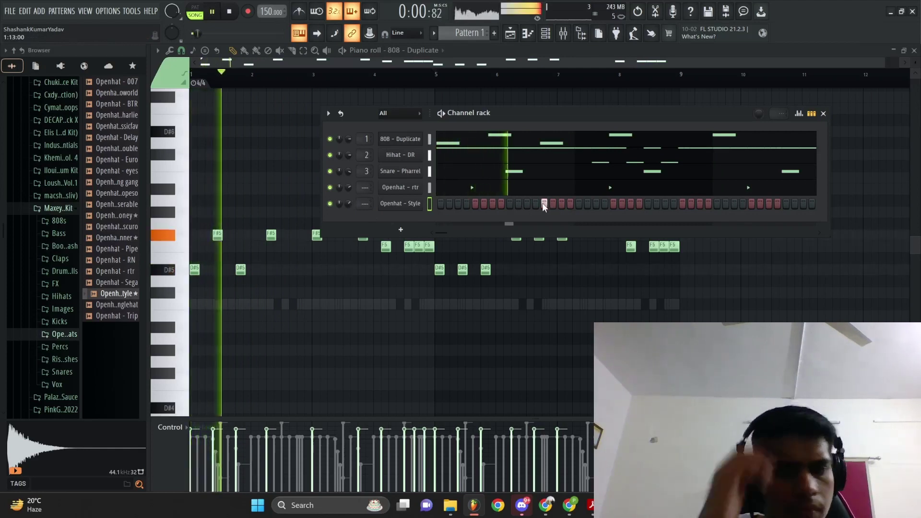
key(space)
right_click(542, 204)
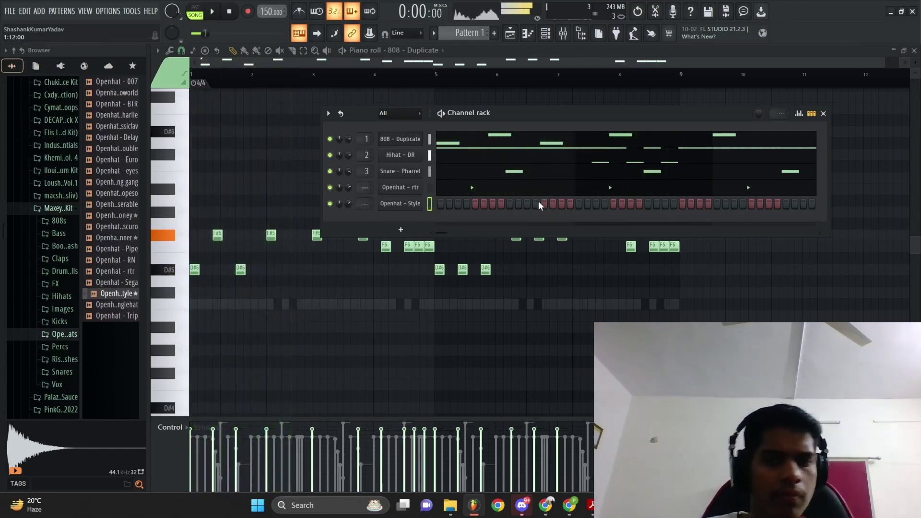
click(499, 204)
click(494, 205)
key(space)
right_click(500, 204)
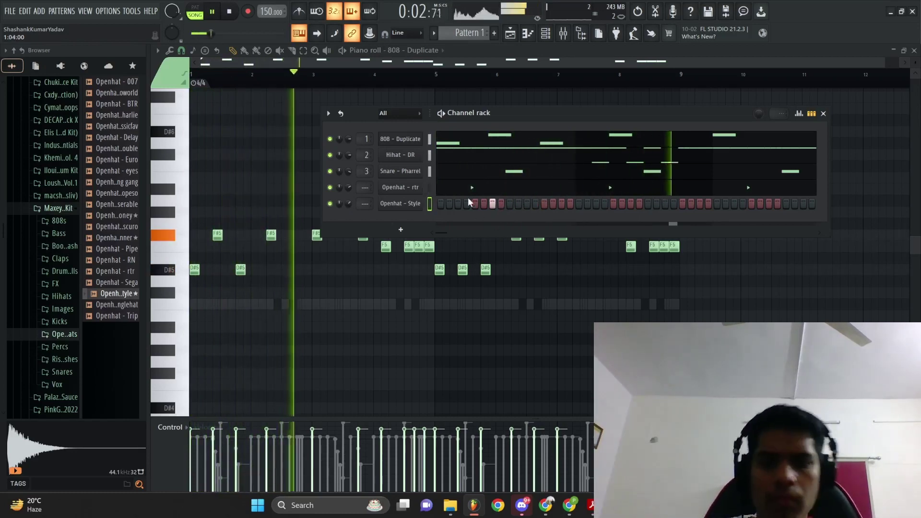
Step: Route Openhat - rtr and Openhat - Style to mixer tracks 4 and 5, and duplicate the Openhat - Style note into bar 5
key(ctrl+l)
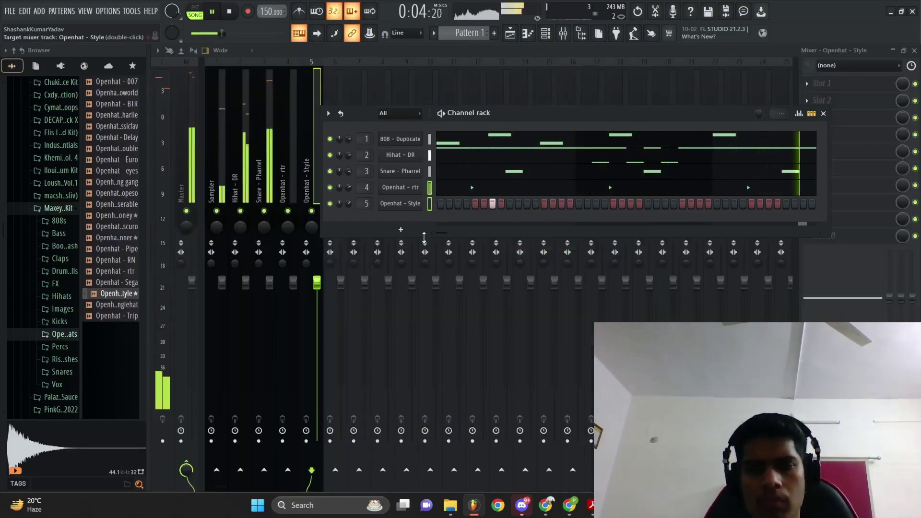
right_click(423, 210)
click(430, 202)
key(space)
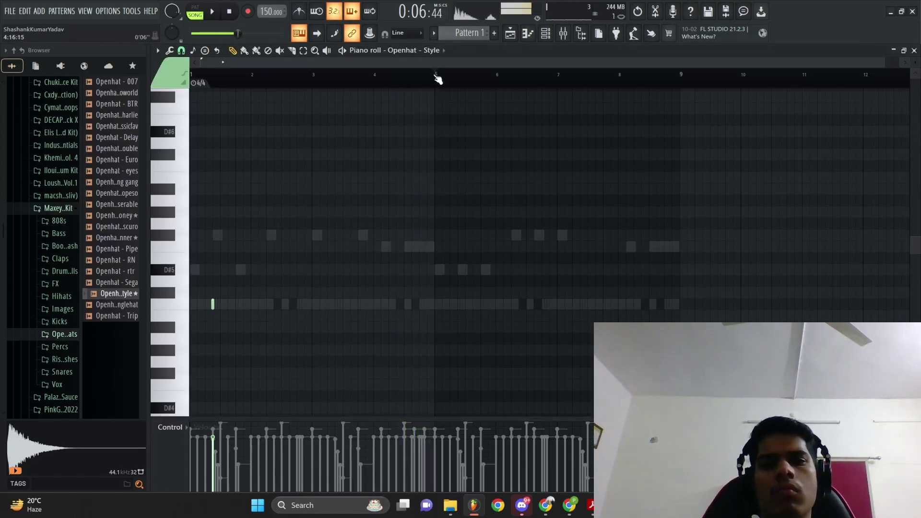
key(ctrl+b)
key(ctrl+d)
scroll(479, 260, up, 3)
key(space)
scroll(480, 260, down, 5)
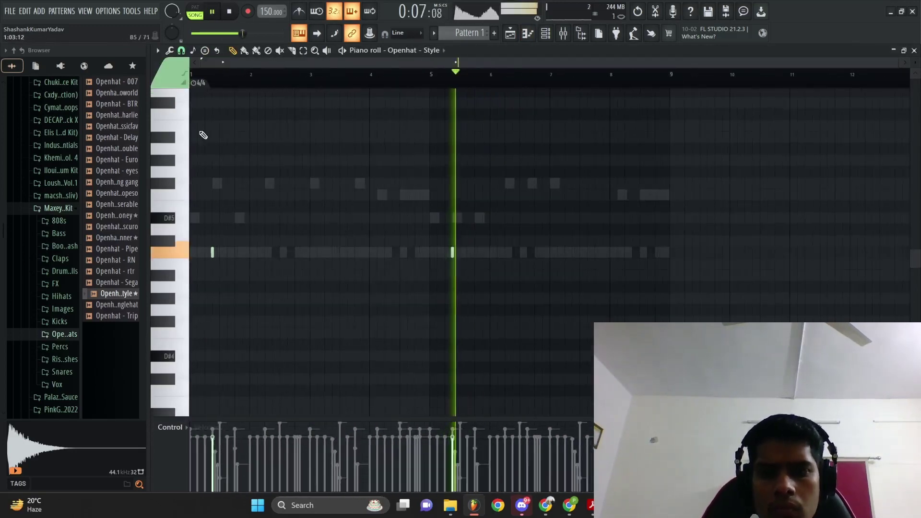
Step: Add the Hihat - Essentials sample as a new channel above Hihat - DR and reverse it in its sampler settings
key(F6)
key(space)
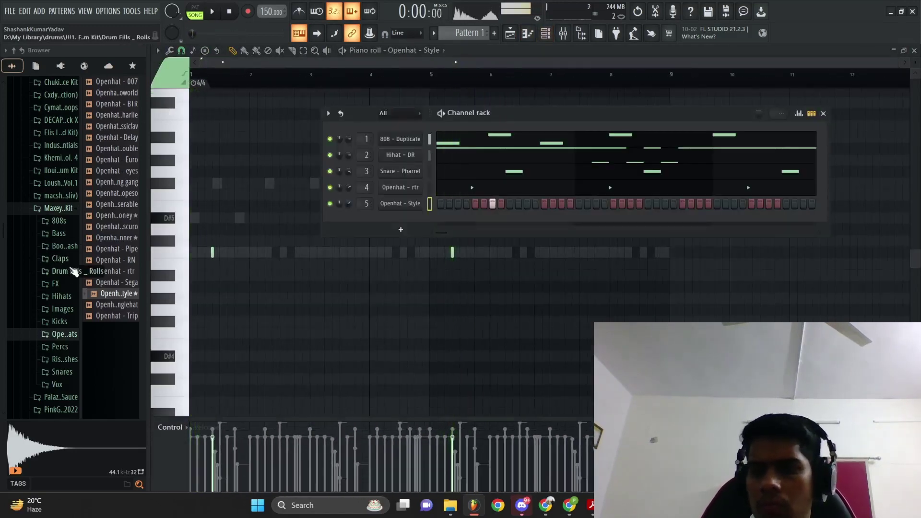
click(62, 295)
click(98, 215)
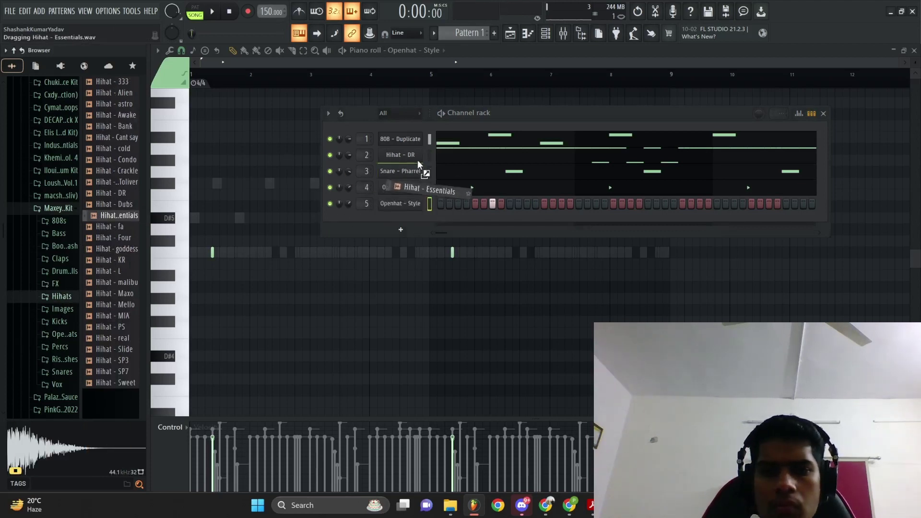
drag(418, 162, 427, 151)
drag(425, 163, 412, 165)
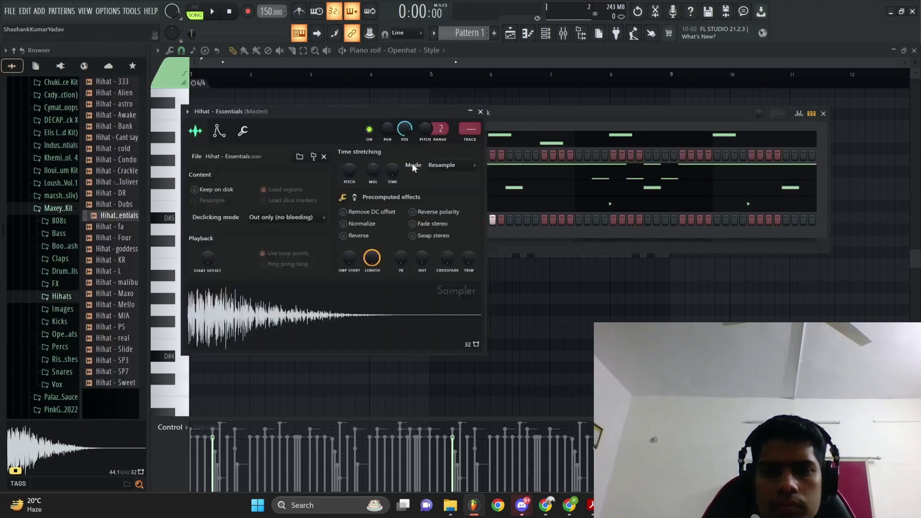
click(355, 236)
click(480, 112)
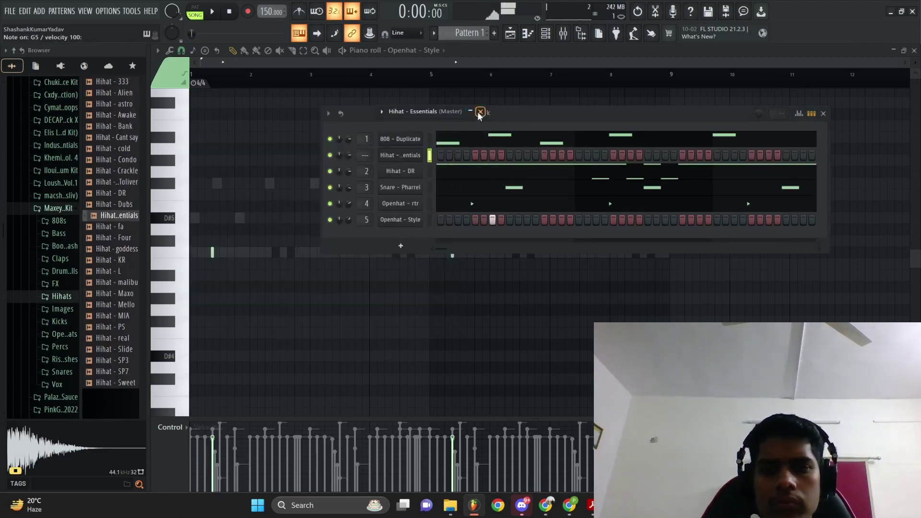
Step: Place a Hihat - Essentials hit at step 3 of bar 1 and open that channel's piano roll
key(space)
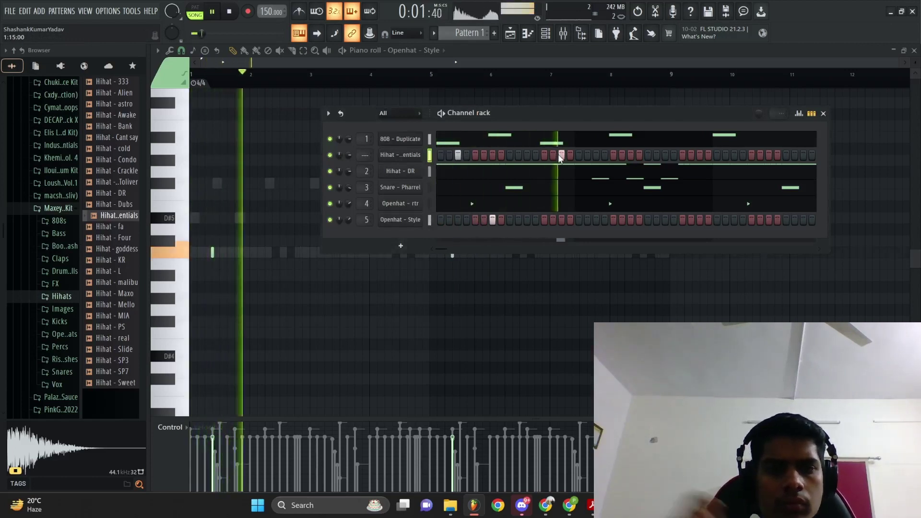
right_click(410, 156)
click(434, 144)
key(space)
scroll(367, 245, up, 3)
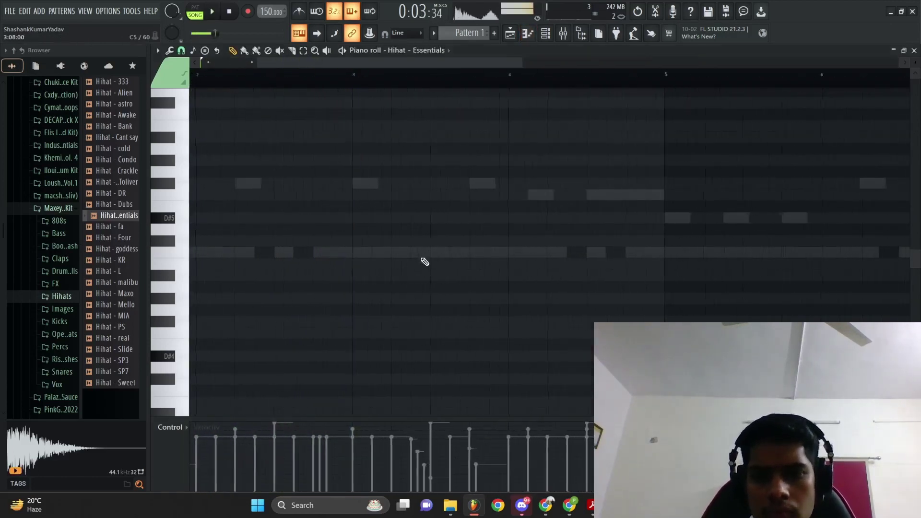
Step: Add one Hihat - Essentials C5 note in each of bars 2, 3 and 4 while checking against playback
click(397, 250)
scroll(361, 262, down, 2)
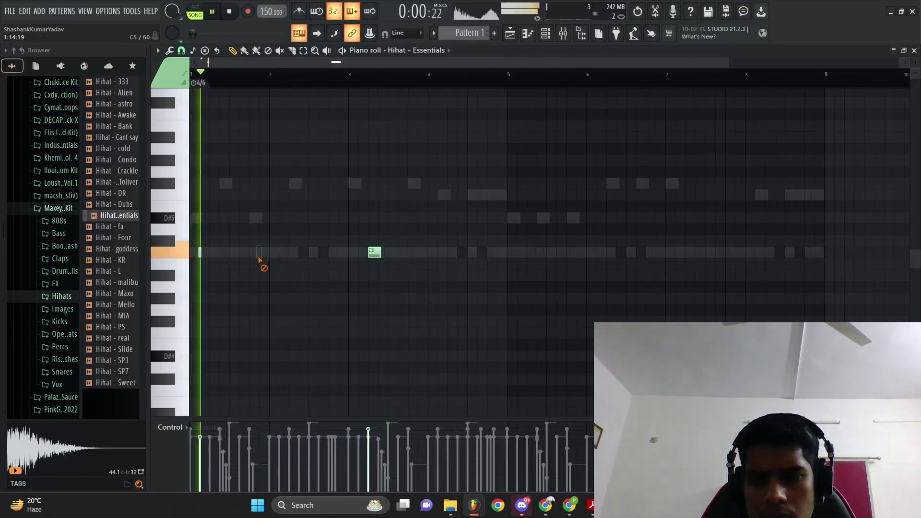
scroll(278, 269, up, 2)
click(343, 254)
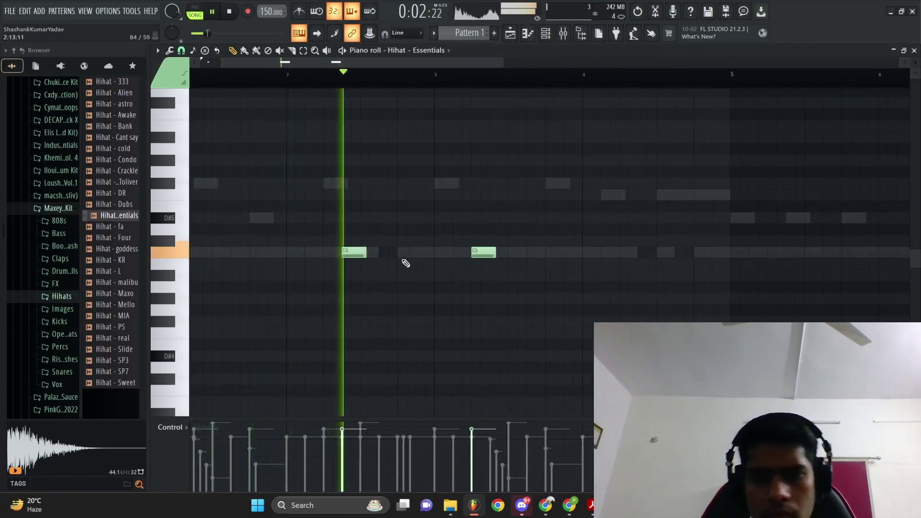
scroll(455, 276, down, 3)
scroll(449, 292, up, 3)
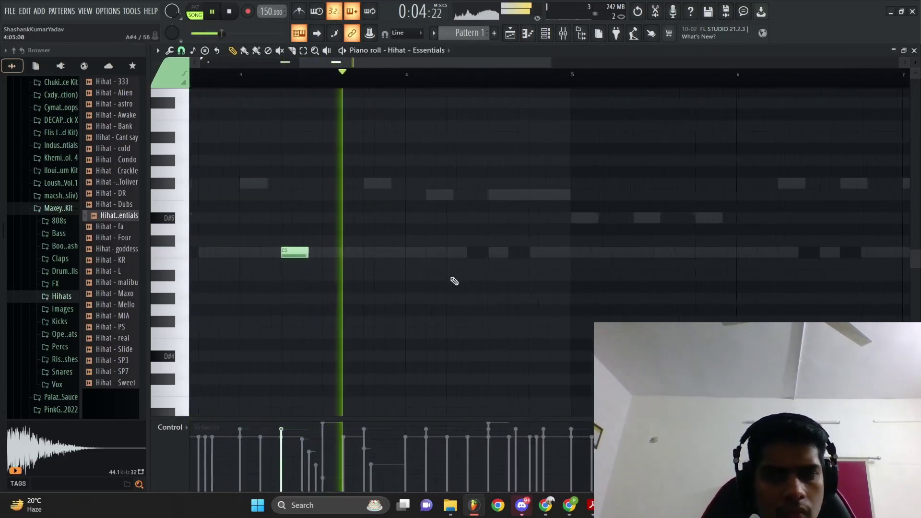
click(449, 253)
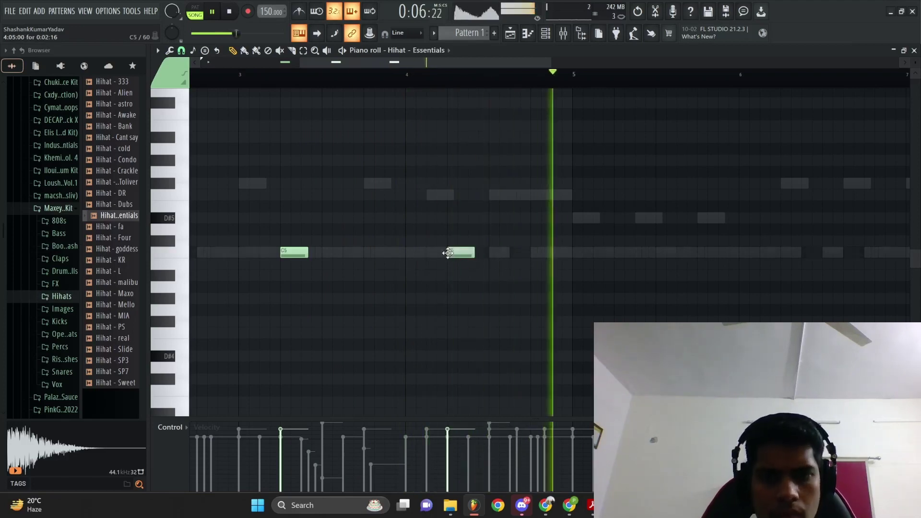
scroll(449, 253, down, 3)
Step: Duplicate the Hihat - Essentials notes of bars 1 to 4 into bars 5 to 8
key(space)
drag(529, 75, 216, 79)
key(ctrl+b)
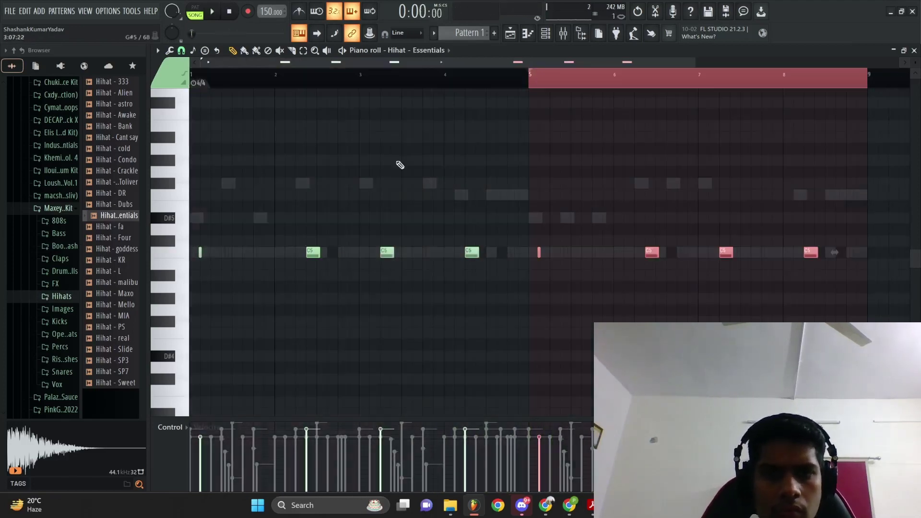
ctrl+click(516, 182)
scroll(516, 182, down, 2)
Step: Play the beat back and set the 808 - Duplicate channel volume to 91%
key(space)
key(F6)
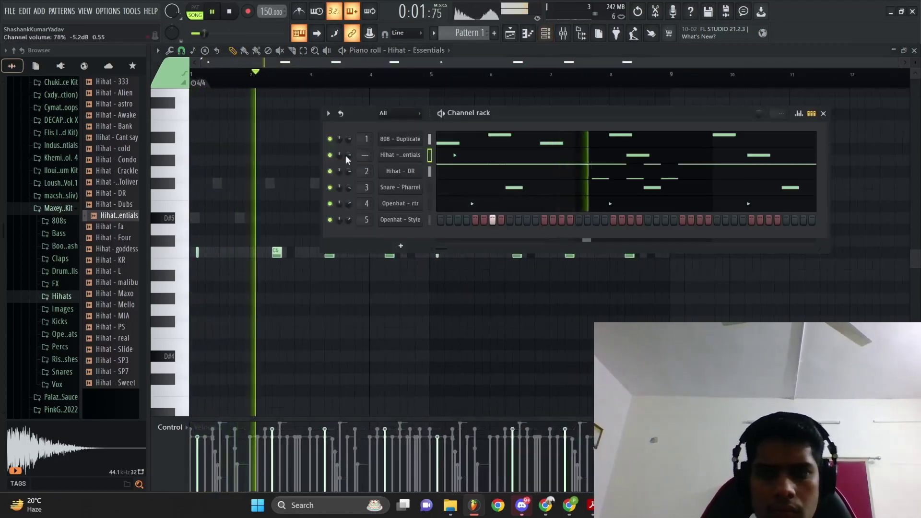
key(space)
key(space)
drag(349, 140, 348, 144)
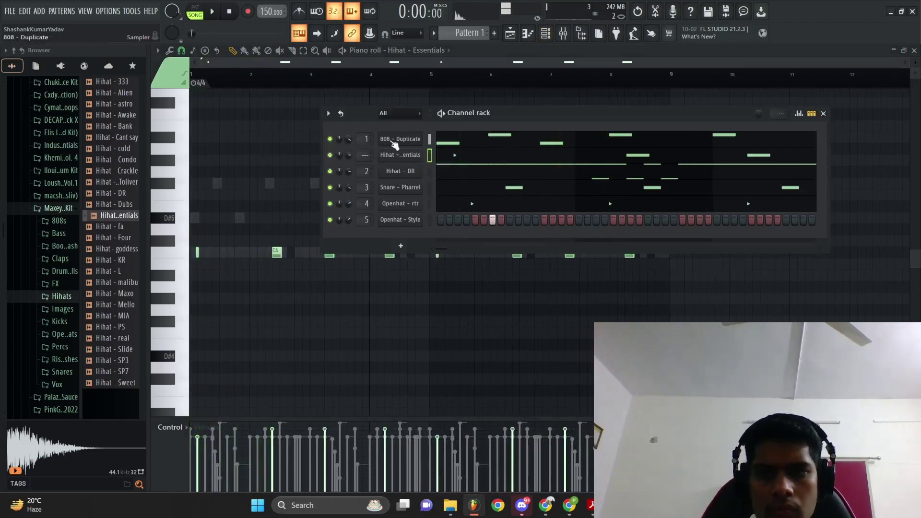
right_click(395, 144)
click(350, 141)
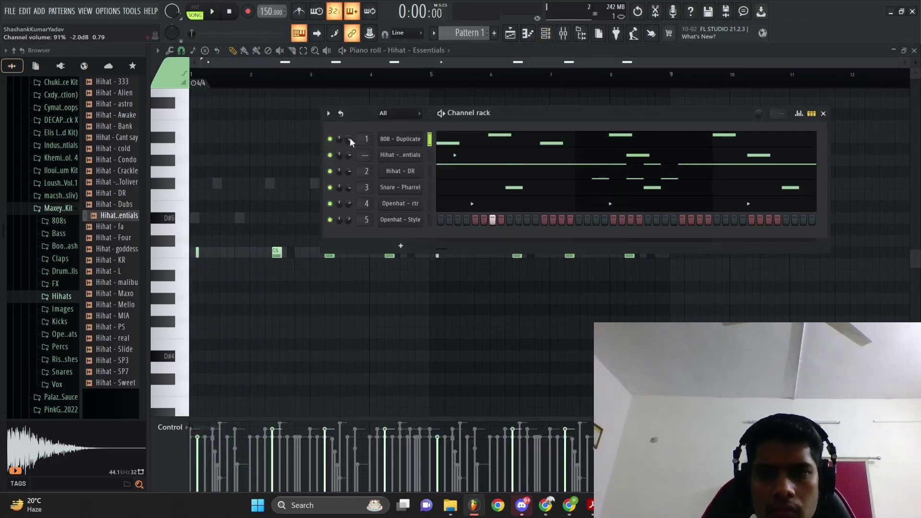
Step: Load Fruity Soft Clipper into effect slot 2 of the Master mixer track and play the beat in the playlist
click(561, 33)
key(space)
click(856, 107)
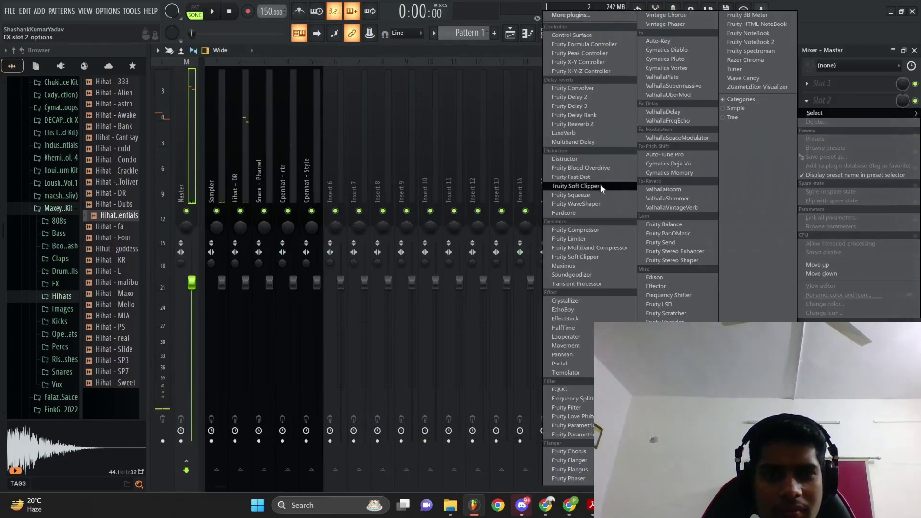
click(600, 184)
key(space)
click(510, 33)
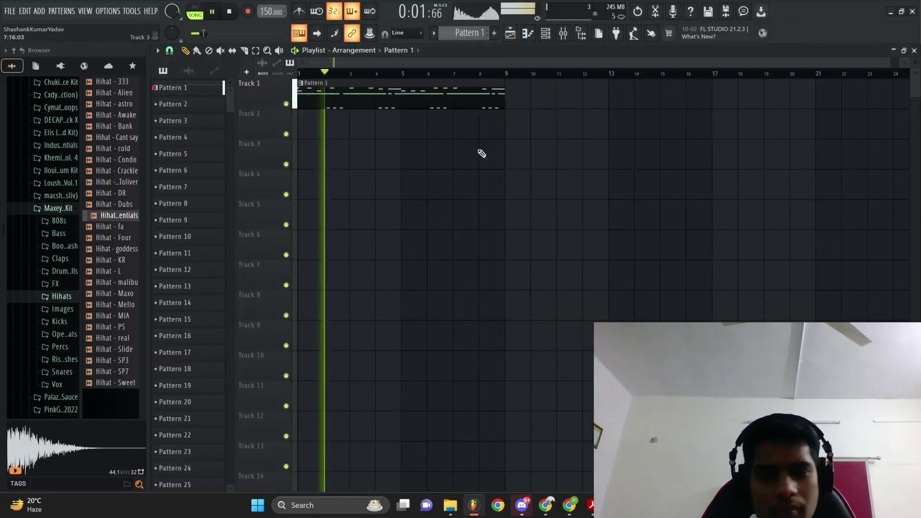
Step: Audition samples in the Snares folder and add Snare - trapper as a new channel with a hit at step 2
key(F6)
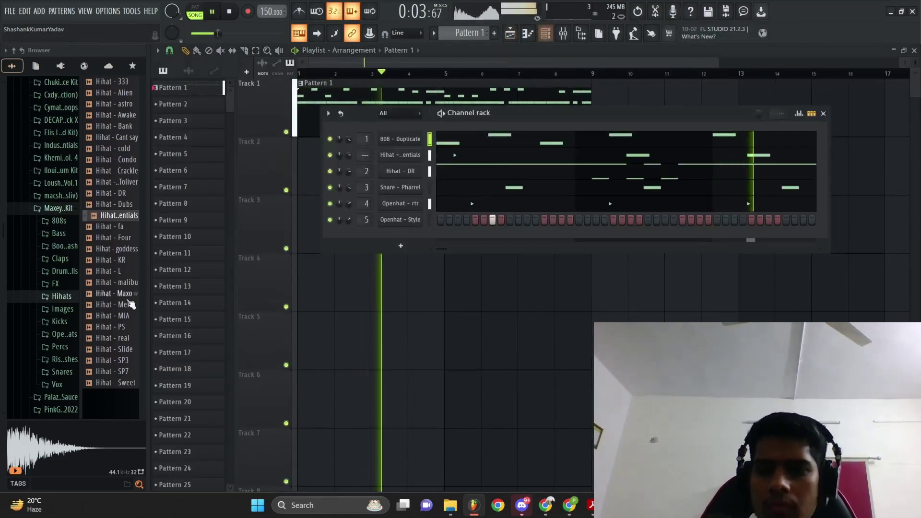
click(63, 373)
click(116, 293)
click(116, 305)
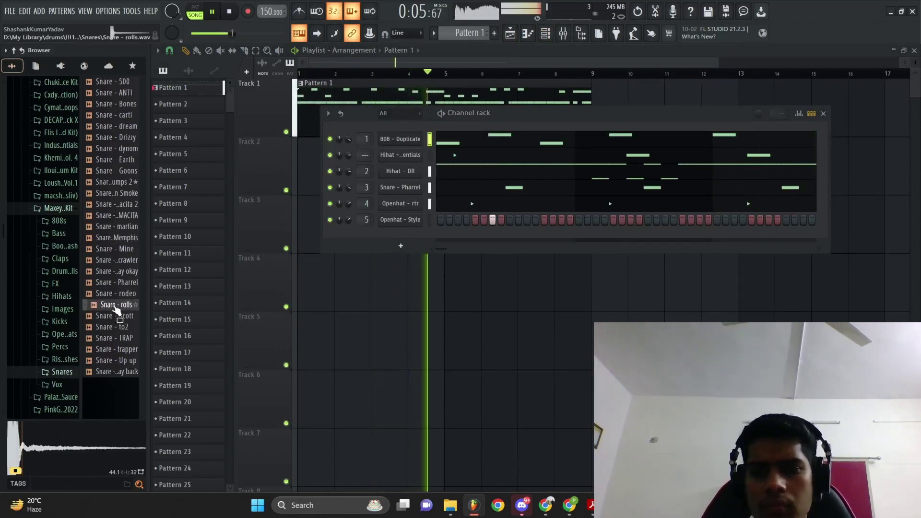
key(space)
click(121, 328)
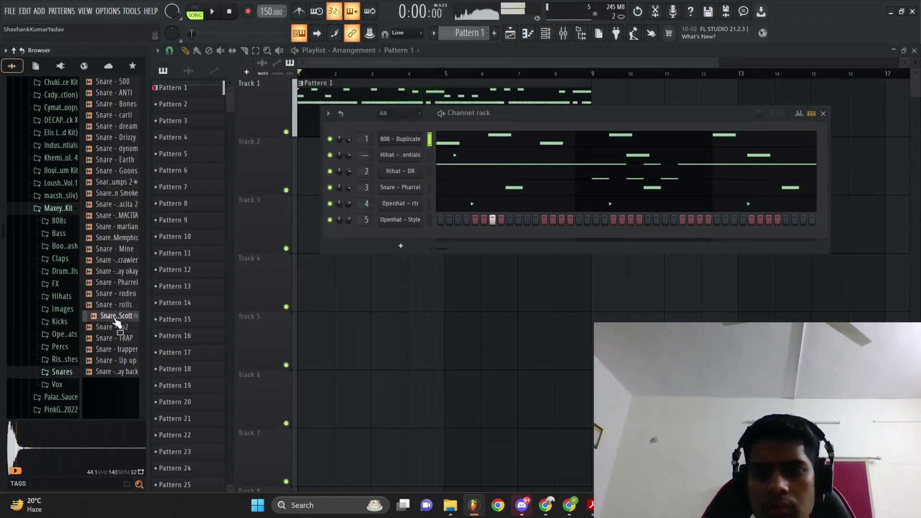
drag(349, 272, 144, 335)
click(136, 338)
click(131, 360)
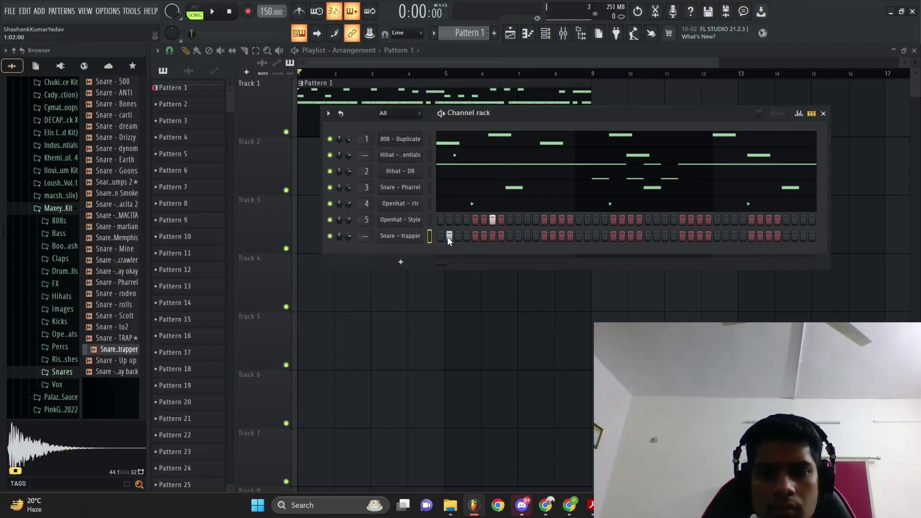
Step: Add a Snare - trapper C5 note in bar 3 and another in bar 4 in its piano roll
key(space)
right_click(418, 236)
click(430, 234)
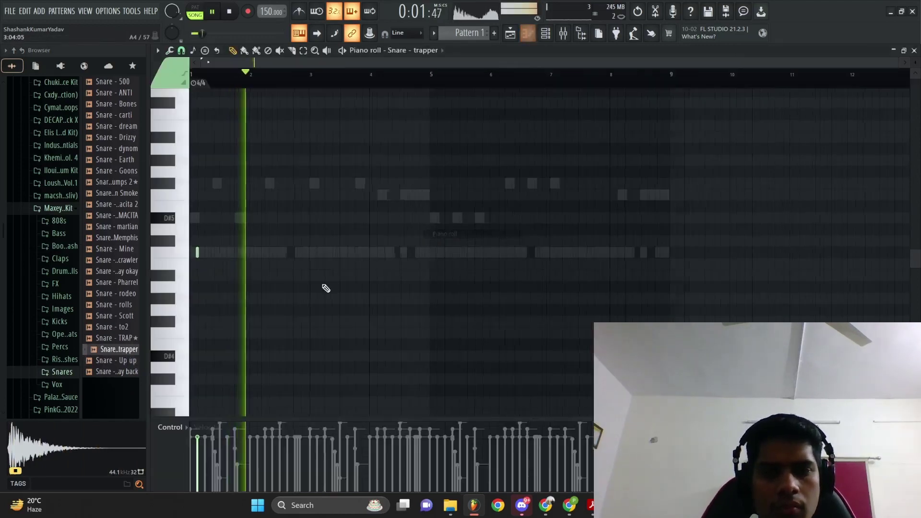
scroll(321, 278, up, 5)
click(310, 253)
scroll(340, 230, down, 3)
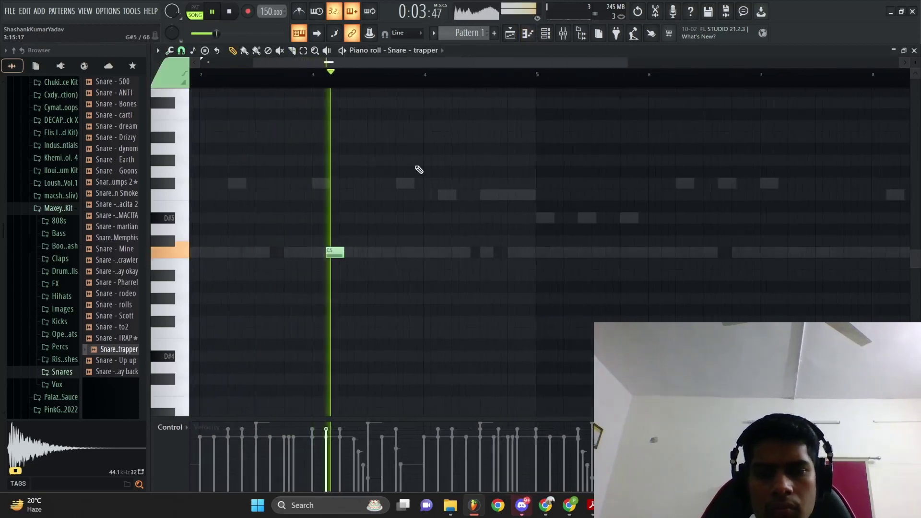
scroll(464, 229, up, 3)
click(456, 252)
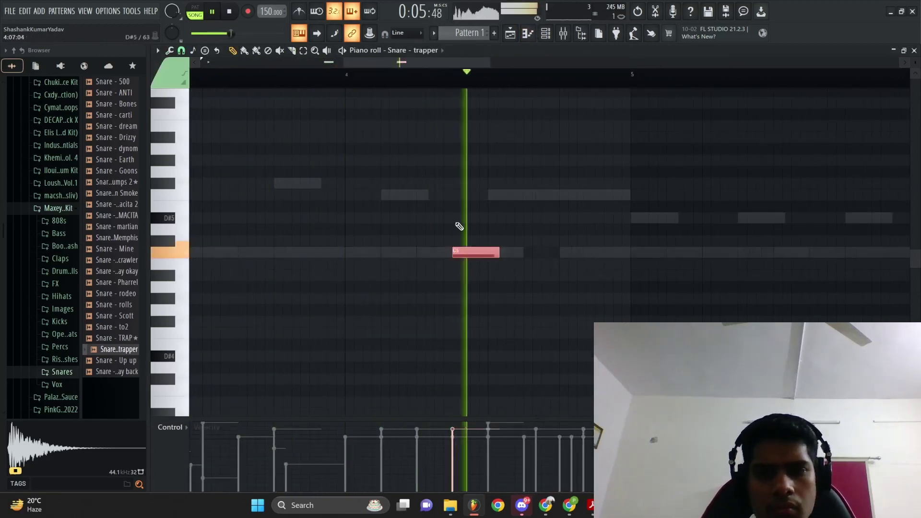
Step: Build a snare roll from four short C5 notes with varied velocities at the end of bar 4
click(506, 252)
key(space)
right_click(522, 256)
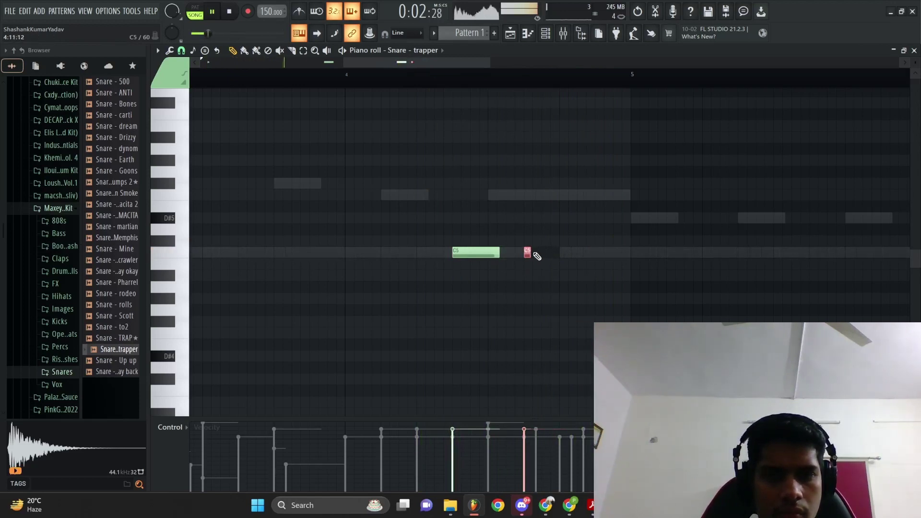
right_click(542, 252)
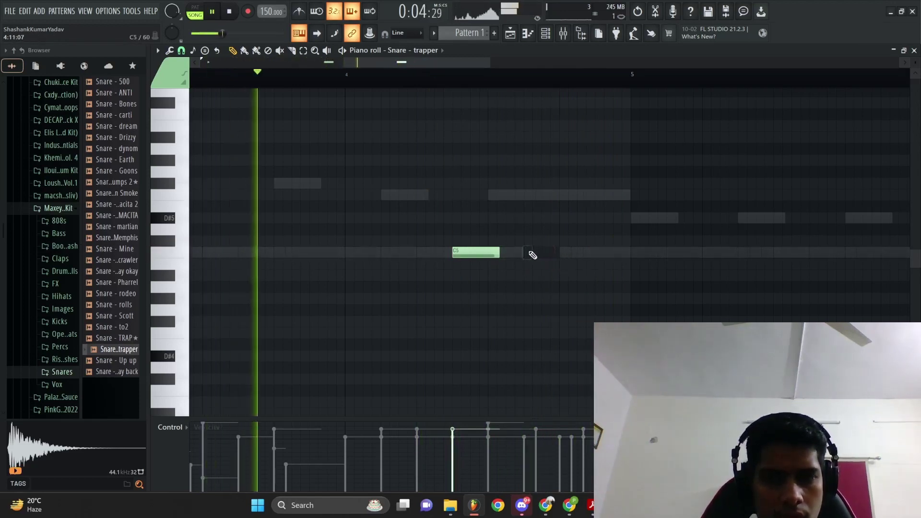
click(526, 252)
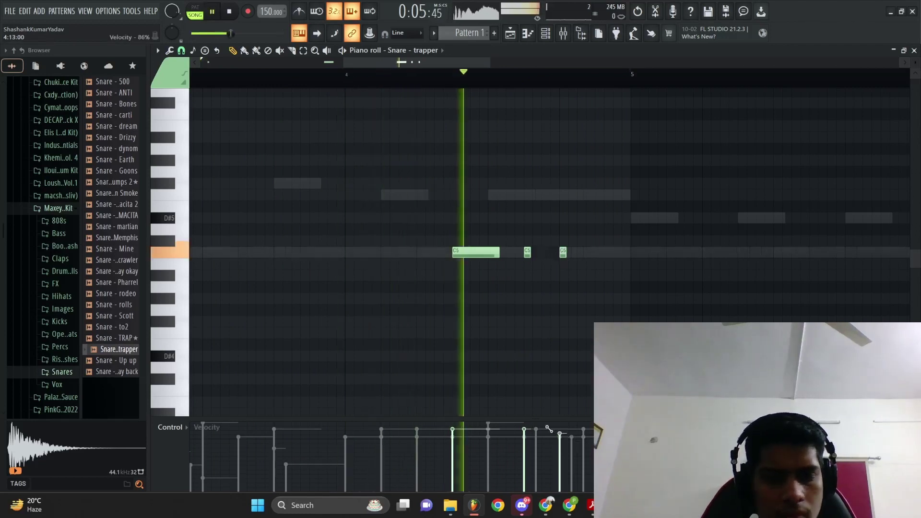
click(593, 252)
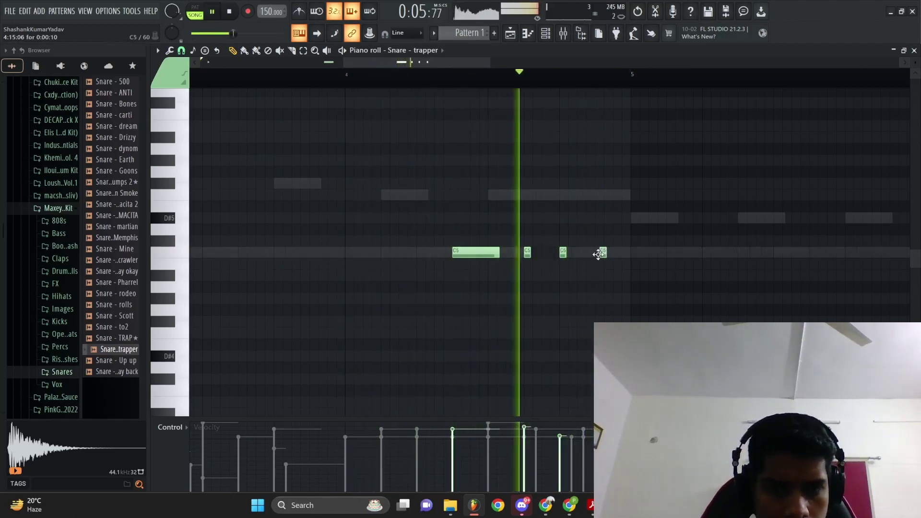
scroll(592, 253, down, 3)
scroll(594, 257, up, 2)
scroll(594, 259, up, 2)
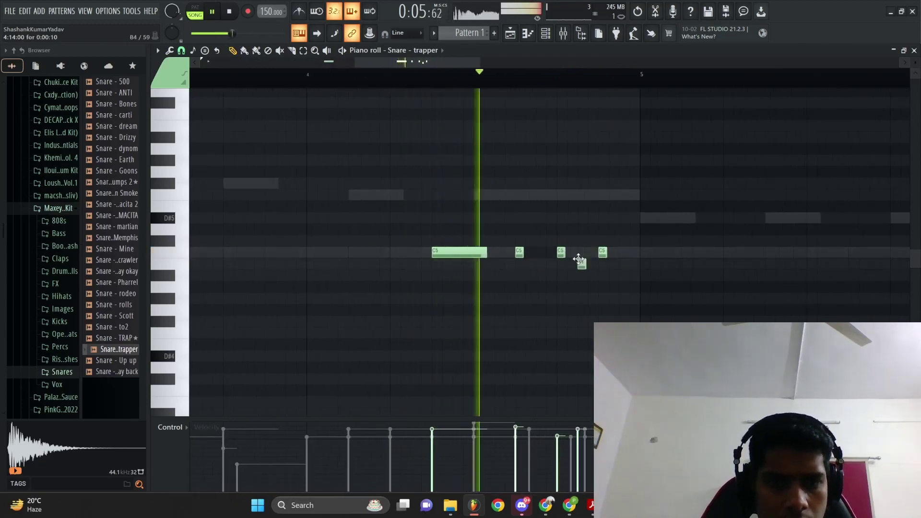
click(580, 253)
scroll(578, 252, down, 3)
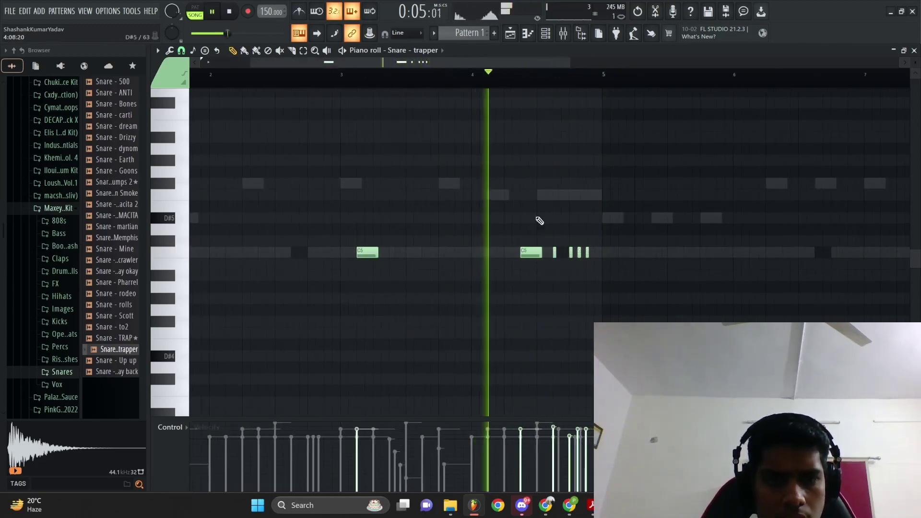
Step: Duplicate the Snare - trapper notes of bars 1–4 into bars 5–8
right_click(539, 254)
key(ctrl+z)
scroll(526, 105, down, 3)
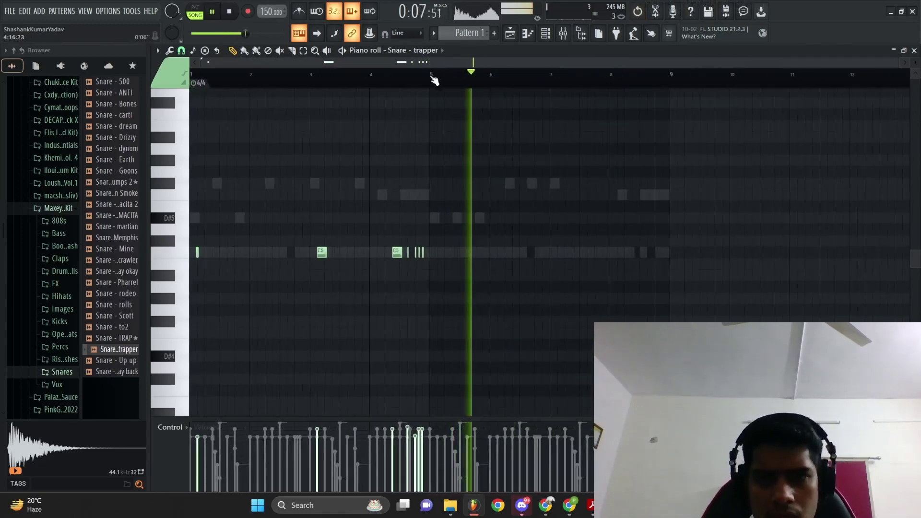
drag(432, 78, 162, 156)
key(ctrl+b)
key(ctrl+d)
scroll(432, 192, up, 3)
scroll(461, 196, down, 3)
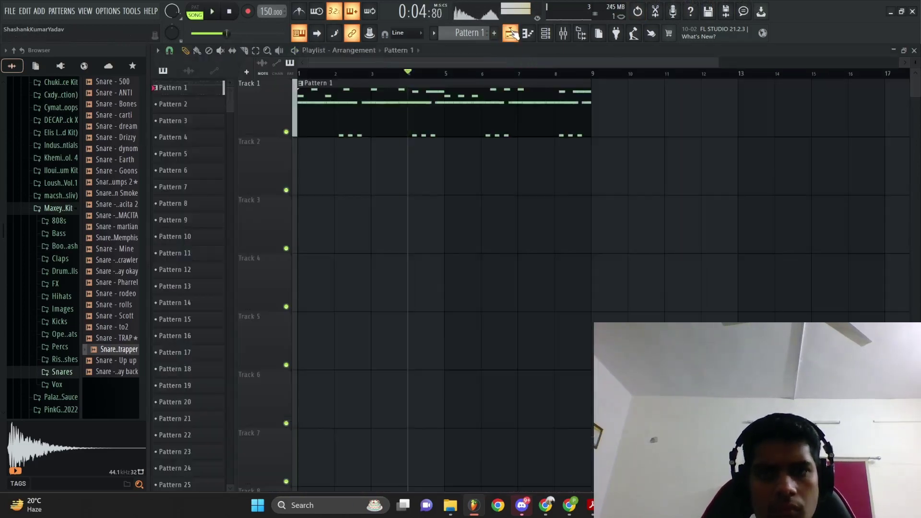
Step: Move the Pattern 1 clip from Track 1 to Track 3 in the playlist
scroll(493, 186, up, 2)
scroll(493, 186, down, 3)
drag(571, 125, 536, 166)
drag(362, 125, 361, 322)
key(ctrl+d)
scroll(358, 314, up, 2)
scroll(355, 307, down, 1)
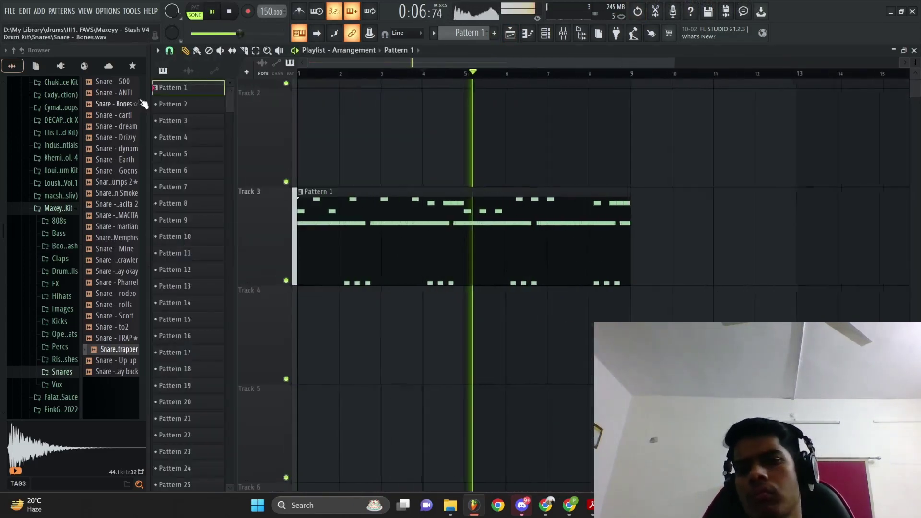
Step: Place a Pattern 2 clip at bar 1 of Track 2 in the playlist
key(space)
click(189, 104)
click(309, 120)
scroll(350, 134, up, 3)
scroll(336, 168, down, 3)
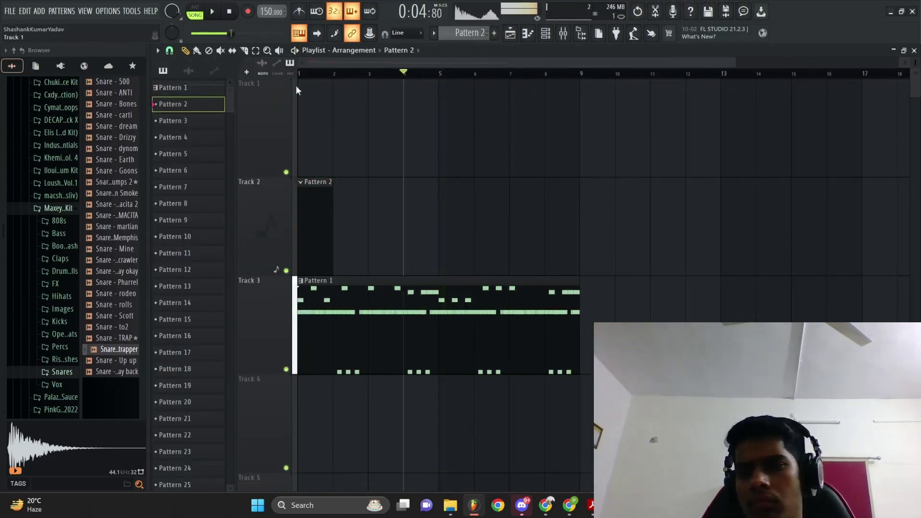
key(space)
scroll(37, 188, up, 6)
key(space)
Step: Open the Cymatics Titanium loop folder of EQUINOX Platinum Expansion Pt. 2 in the library's !! new folder
click(45, 135)
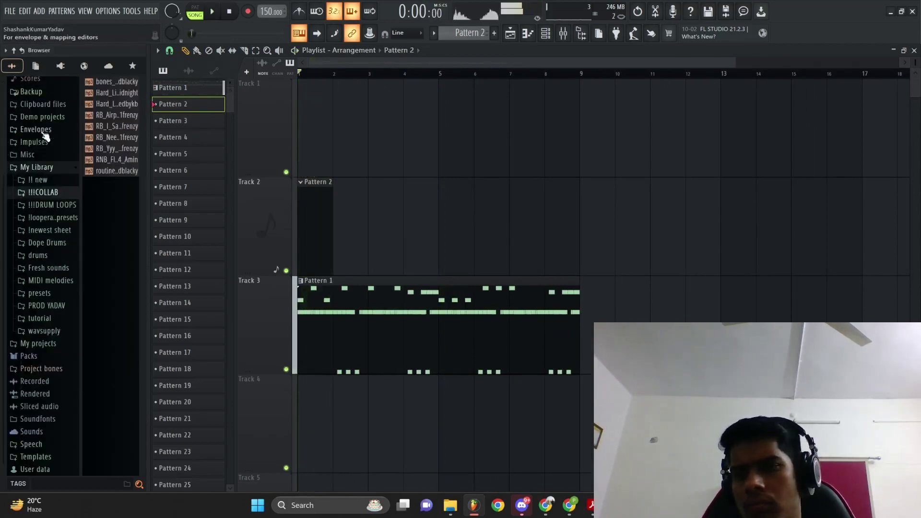
click(45, 181)
click(50, 230)
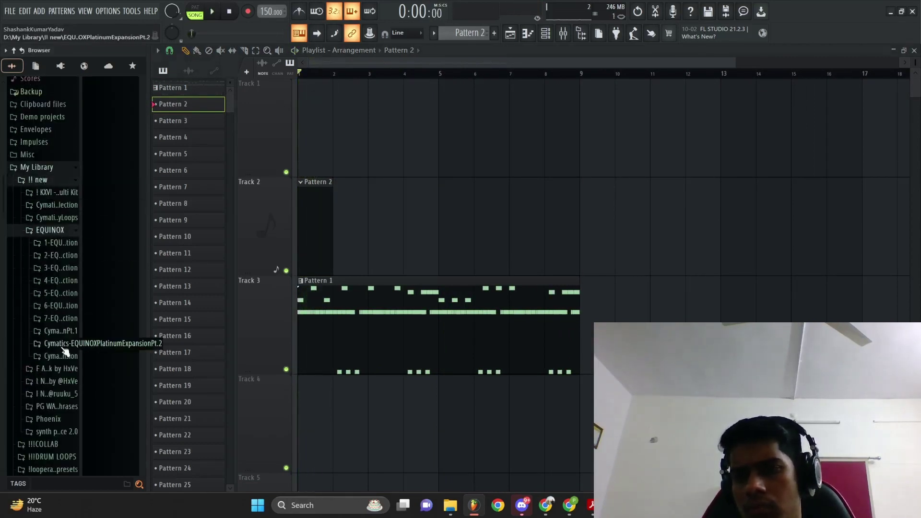
click(63, 370)
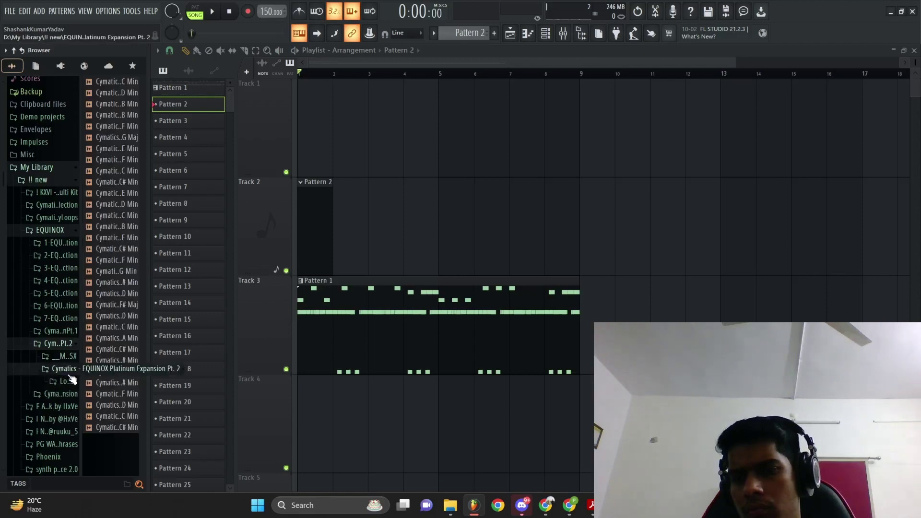
click(72, 381)
click(66, 332)
Step: Audition the Titanium loops and place Cymatics - Titanium - 147 BPM D# Min Synth at the start of Track 1
click(140, 151)
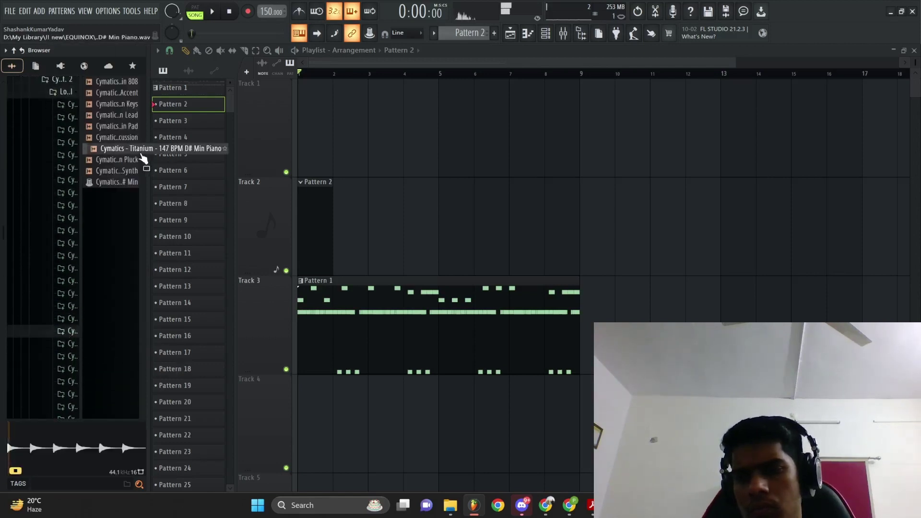
click(117, 152)
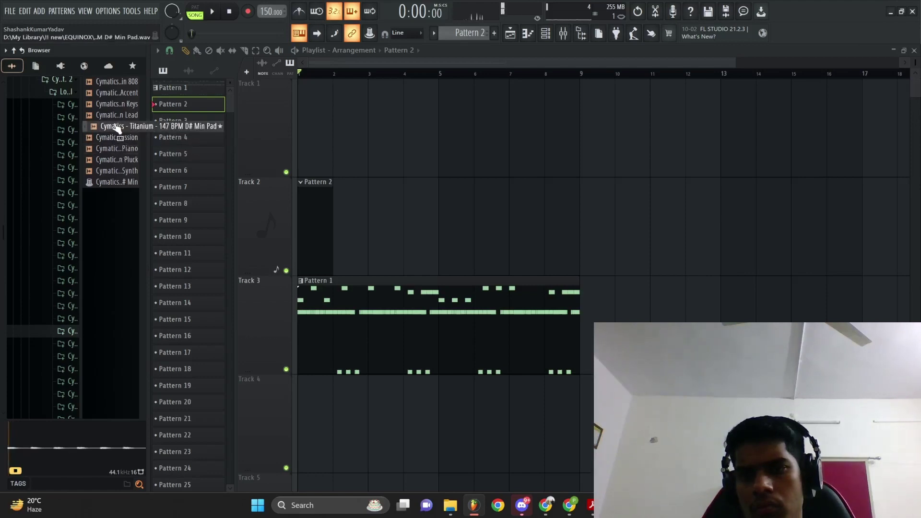
click(114, 159)
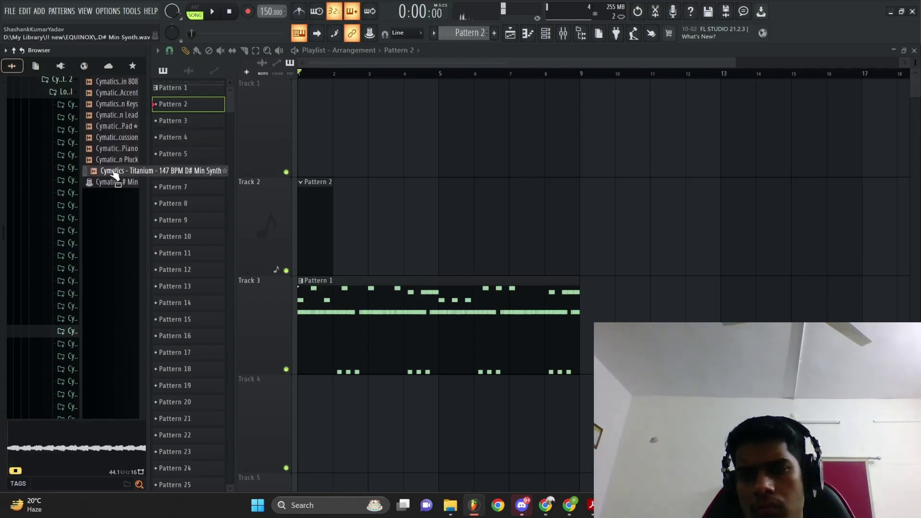
scroll(467, 125, down, 2)
drag(303, 156, 340, 142)
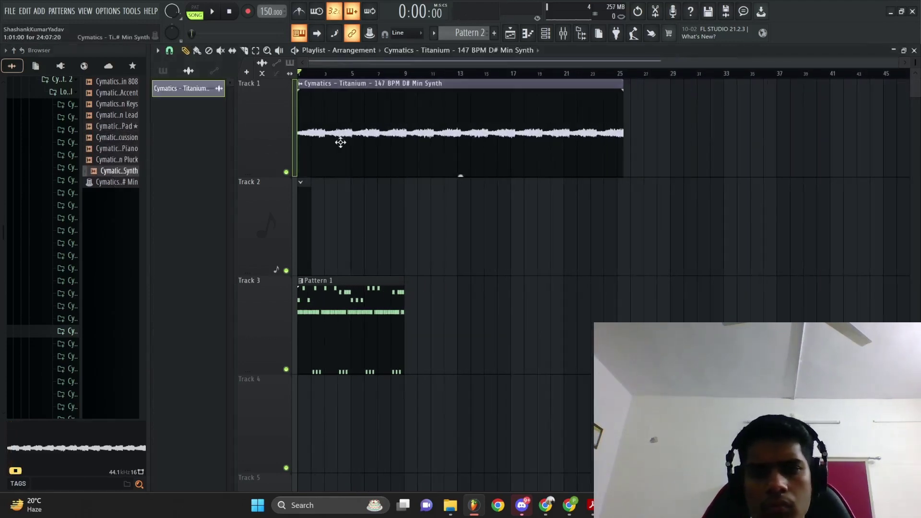
Step: Time-stretch the Titanium synth clip to 24 bars in Stretch mode and set its channel volume to about 64%
double_click(340, 142)
drag(418, 198, 418, 185)
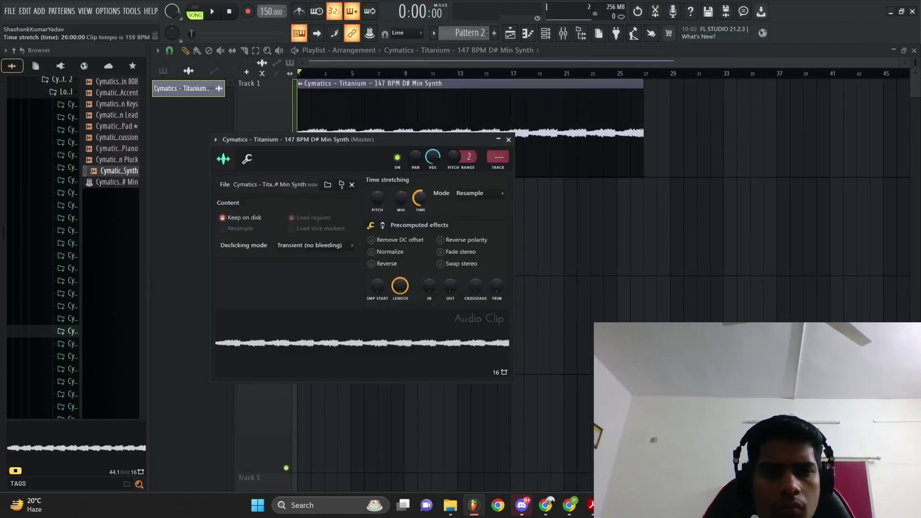
ctrl+right_click(681, 256)
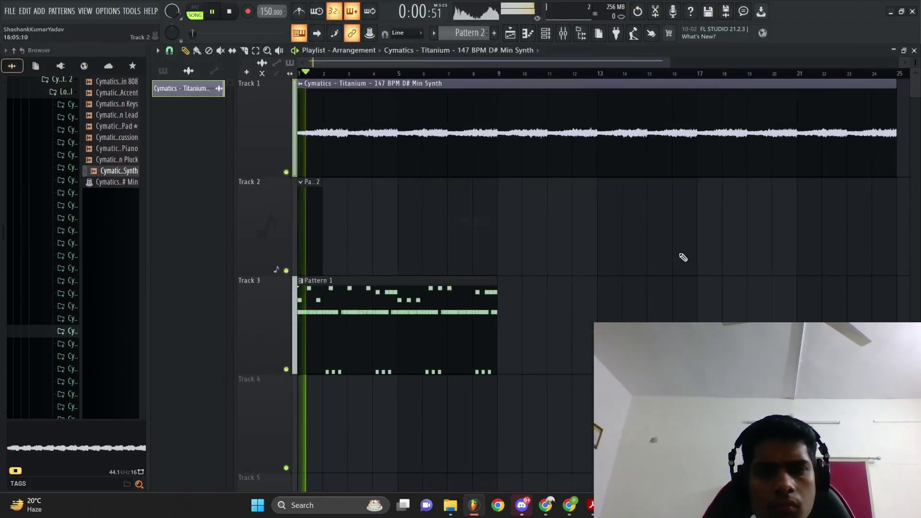
double_click(487, 170)
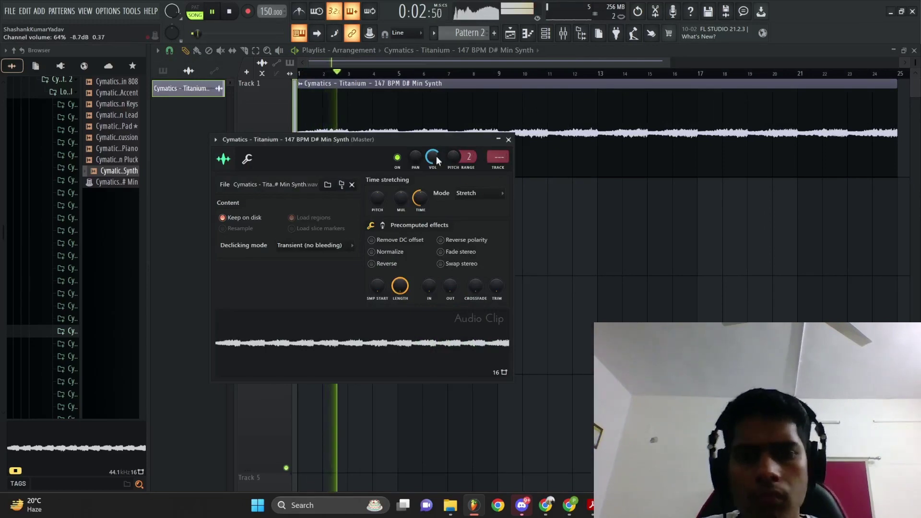
Step: Extend the Pattern 2 clip on Track 2 to eight bars
ctrl+right_click(543, 230)
drag(317, 232, 493, 257)
ctrl+right_click(538, 264)
scroll(349, 235, down, 1)
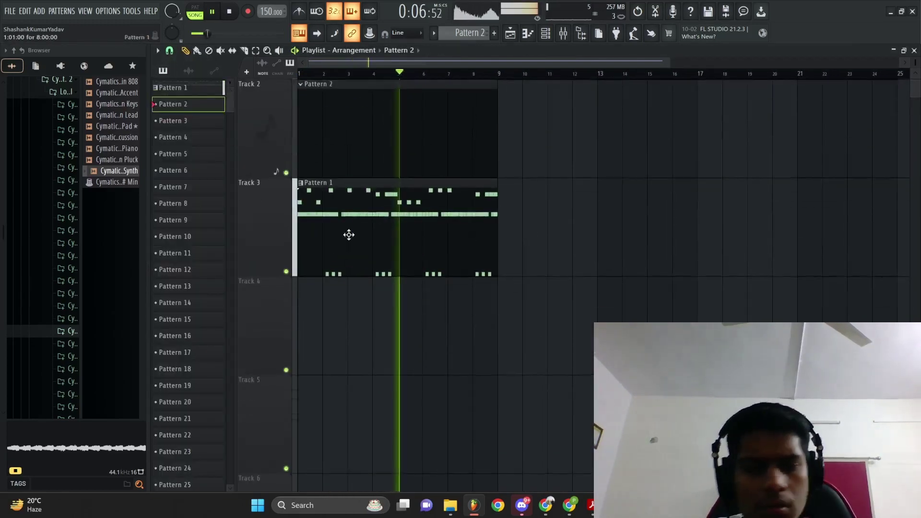
scroll(349, 235, up, 1)
key(space)
Step: Route the Titanium synth channel to mixer track 6 and load Fruity Parametric EQ 2 into its slot 3
key(F6)
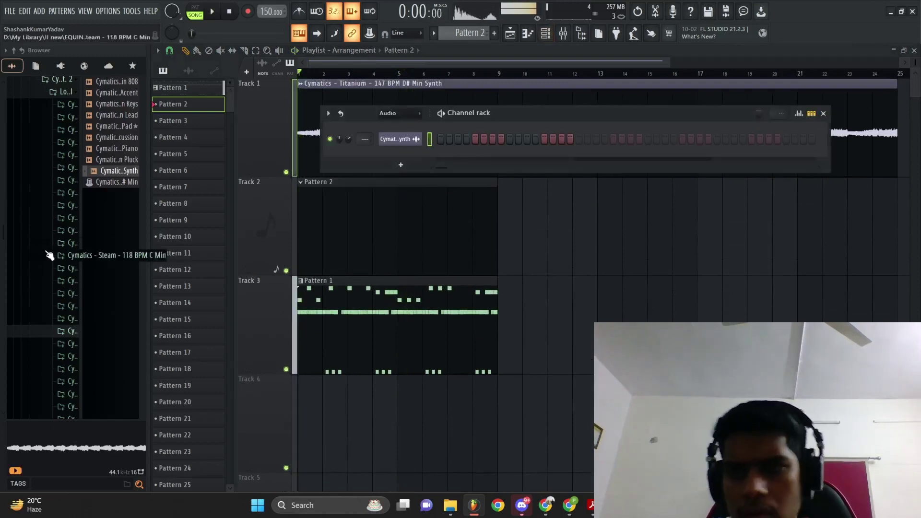
key(F6)
key(F6)
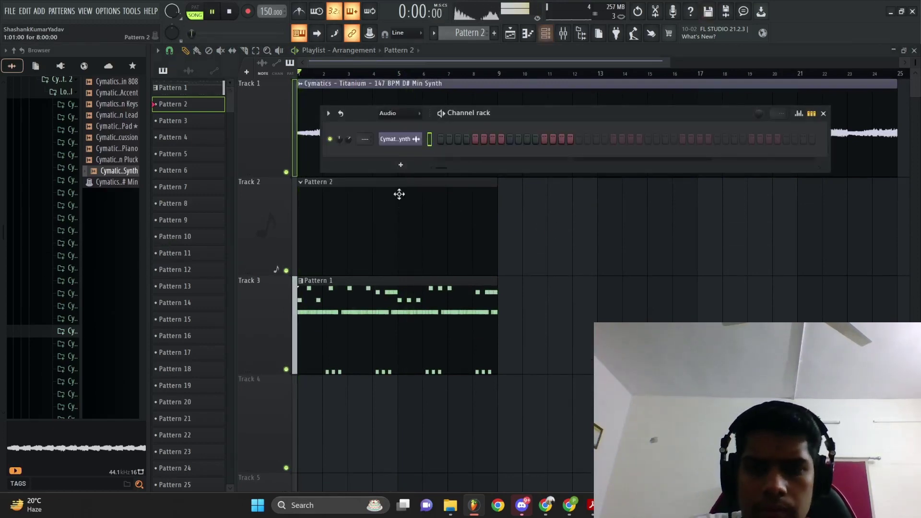
key(F9)
click(885, 119)
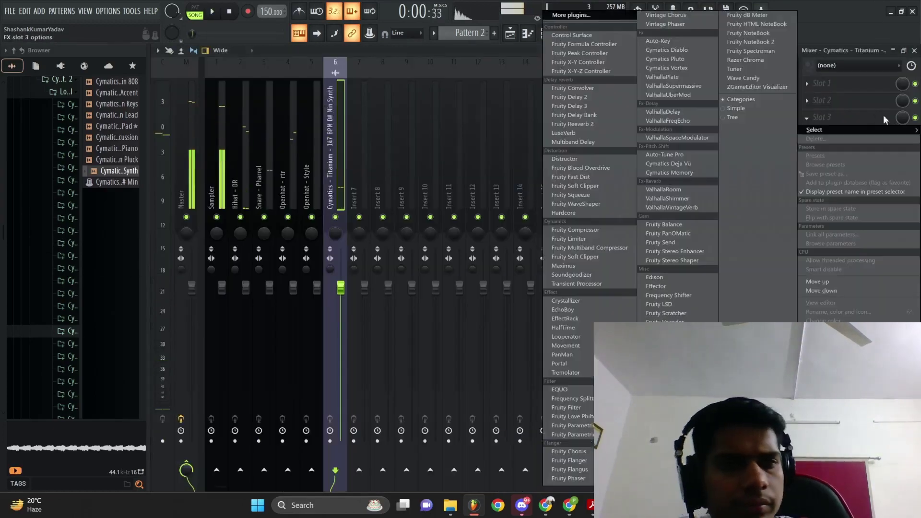
click(587, 437)
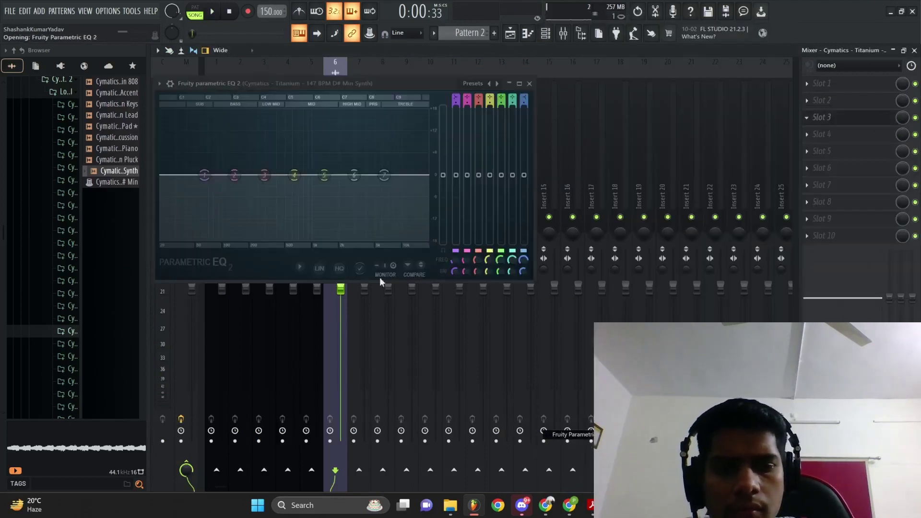
Step: Shape the synth's EQ with a steep low cut on band 1, small dips on bands 4 and 5, and lowered highs on band 7
key(space)
drag(204, 175, 260, 237)
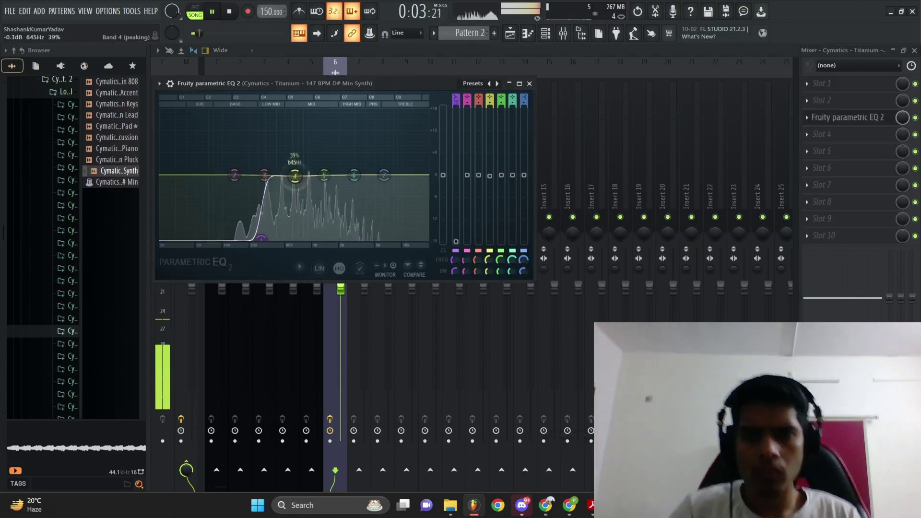
drag(294, 174, 302, 185)
drag(324, 175, 341, 186)
drag(385, 180, 374, 212)
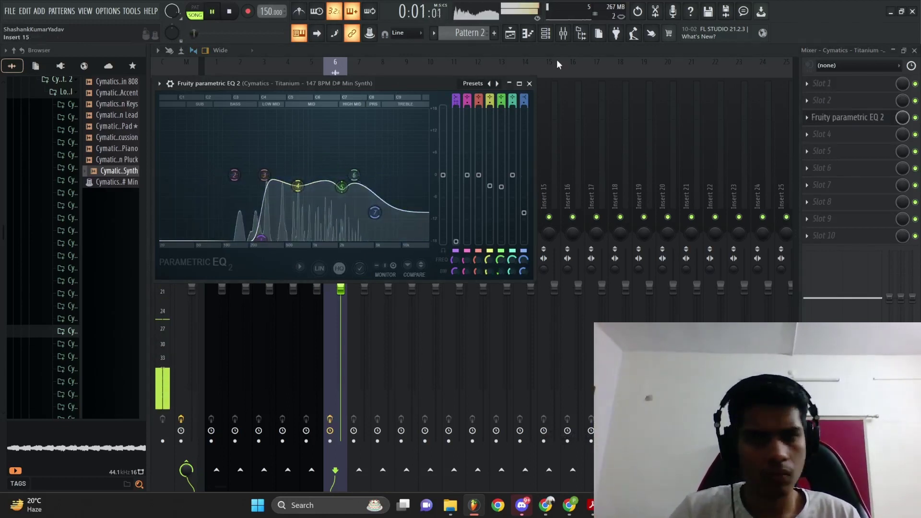
click(529, 84)
key(F5)
key(space)
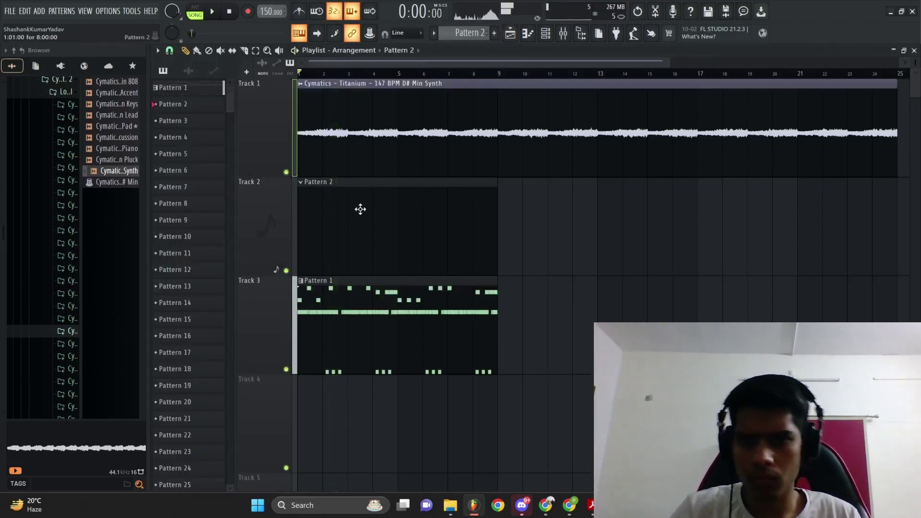
Step: Add a Kepler instrument channel and load its J60 Resopiano preset
key(F6)
key(space)
click(401, 160)
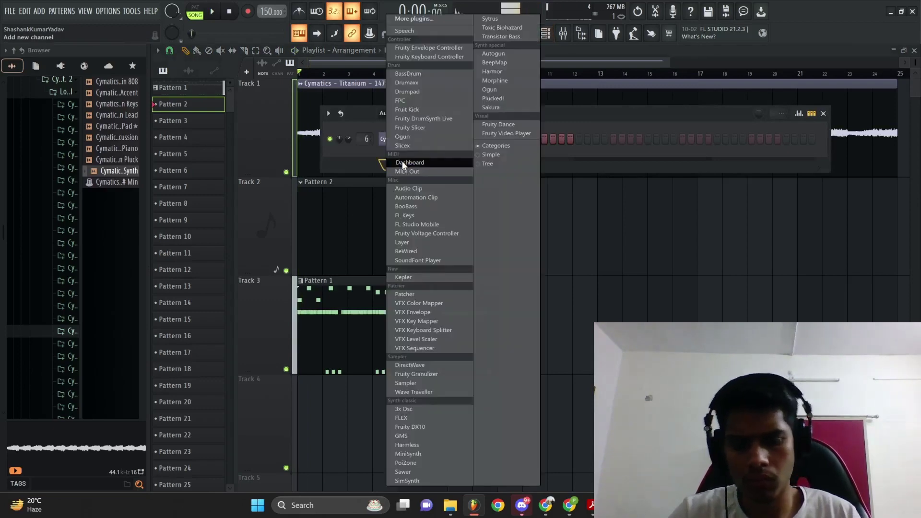
click(402, 162)
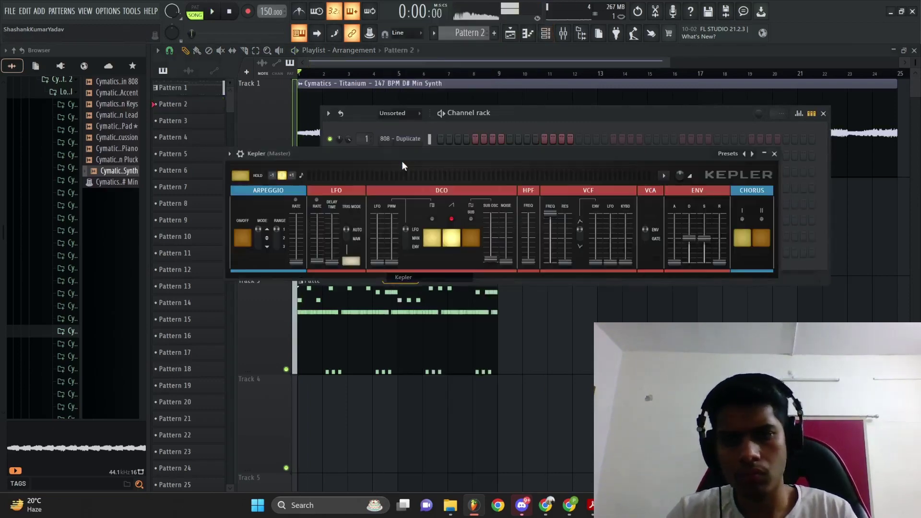
click(721, 162)
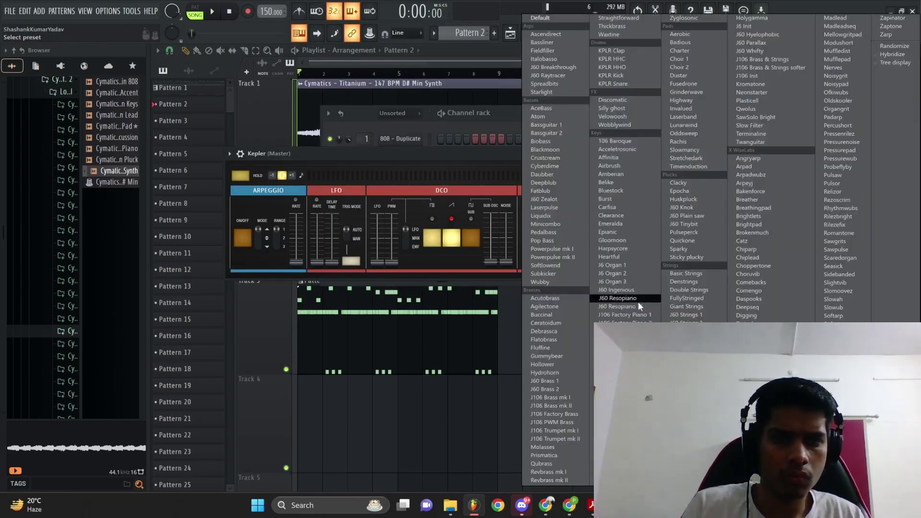
click(638, 301)
Step: Place short J60 Resopiano notes in Pattern 2's piano roll: F5 on beat 2 of bar 1 and D#5 on beat 2 of bar 2
key(F8)
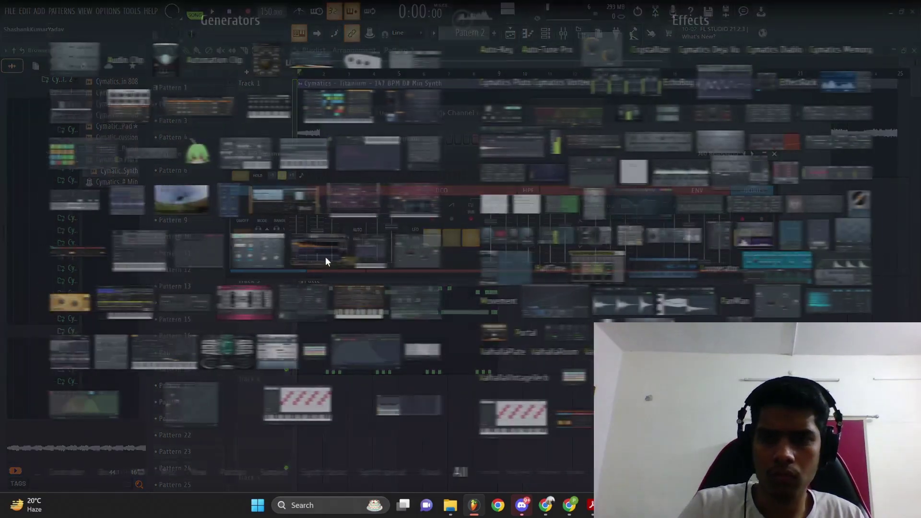
key(F8)
key(F7)
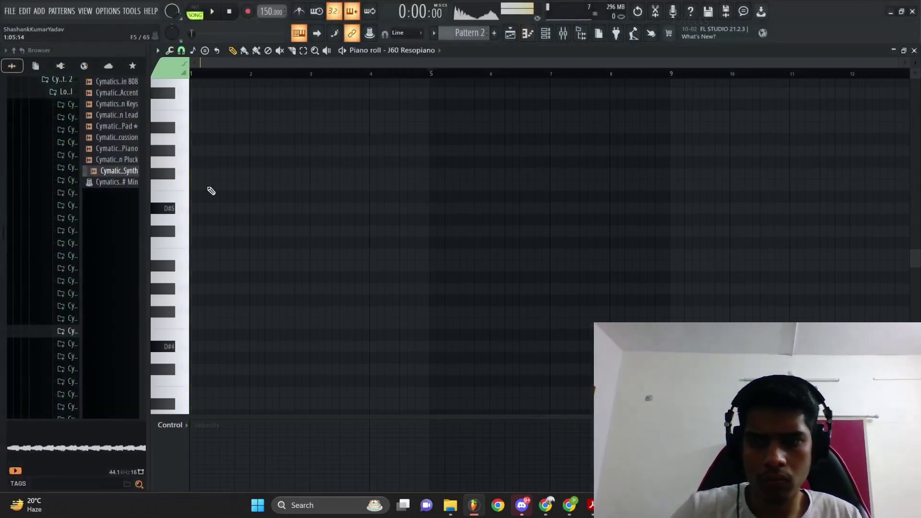
ctrl+right_click(224, 205)
key(ctrl+s)
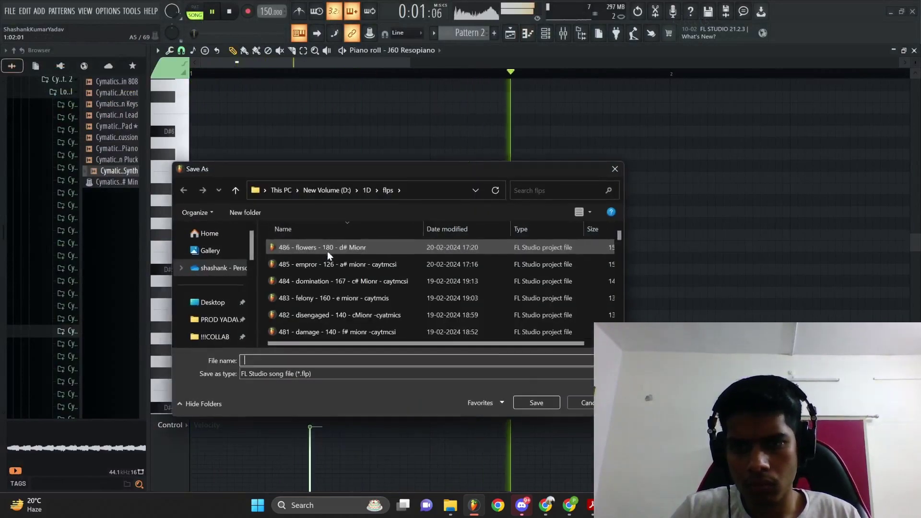
click(574, 404)
scroll(462, 333, down, 2)
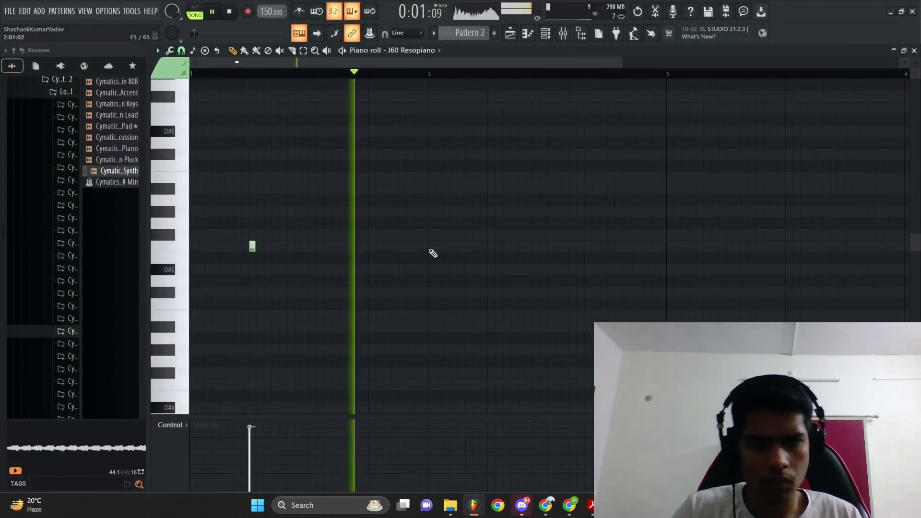
click(486, 271)
scroll(440, 163, down, 2)
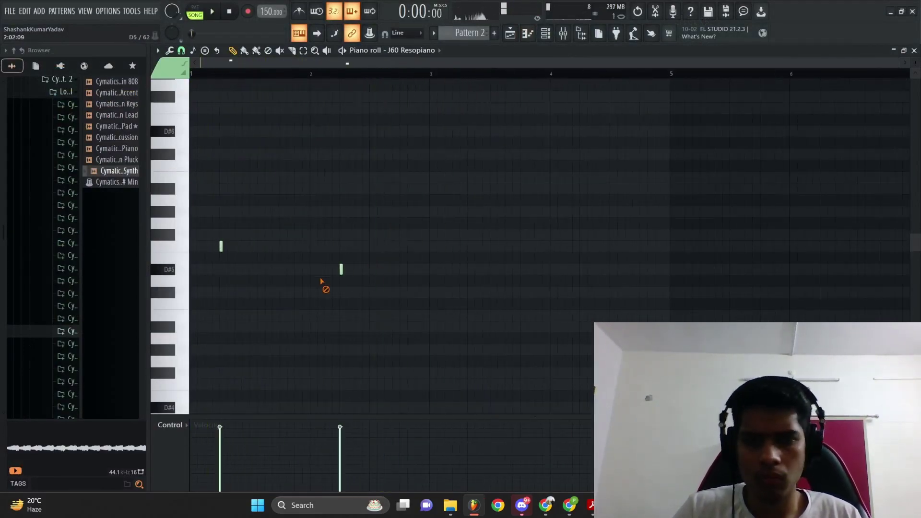
Step: Remove the D#5 note, raise the F5 note an octave to F6 and reduce its velocity to about 24%
key(space)
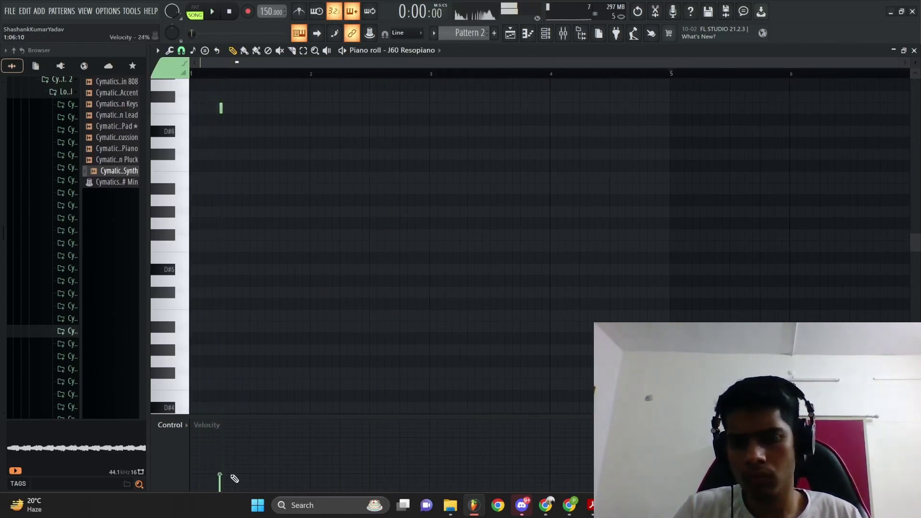
key(space)
scroll(283, 251, up, 2)
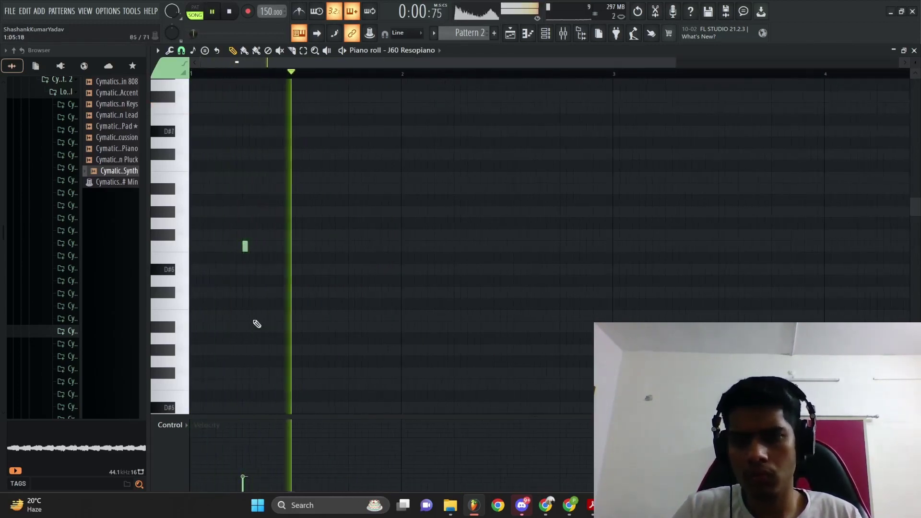
Step: Extend the melody with F#6 on beat 4 of bar 1, the same F6–F#6 pair in bar 3, and F6 at the start of bar 4
click(350, 235)
scroll(447, 263, down, 2)
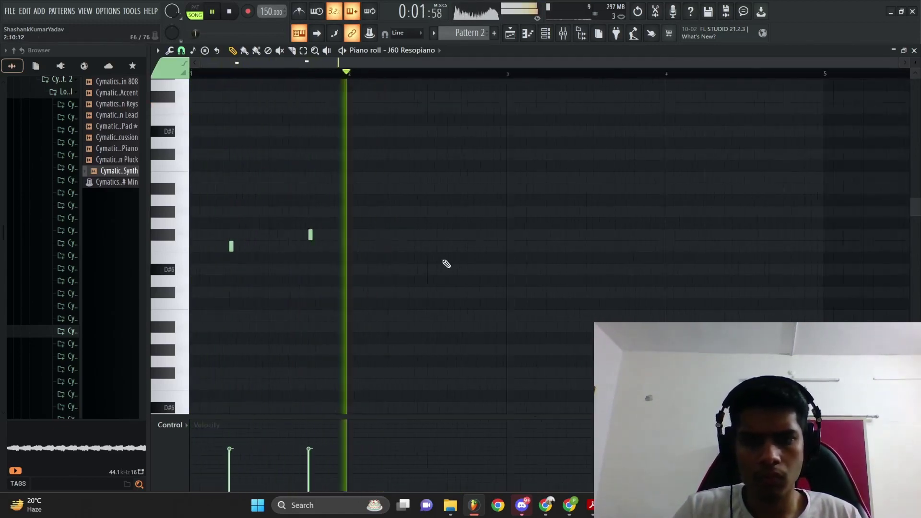
key(ctrl+b)
scroll(593, 248, up, 3)
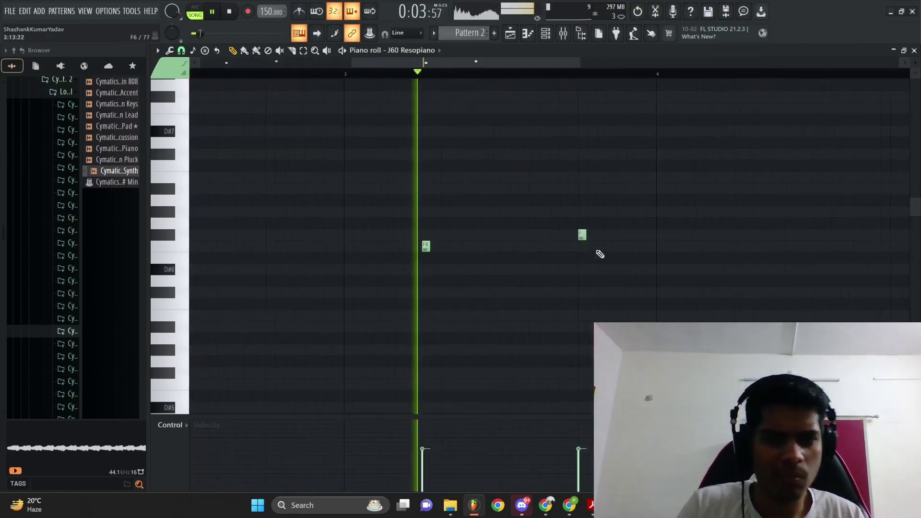
click(674, 254)
scroll(715, 276, down, 3)
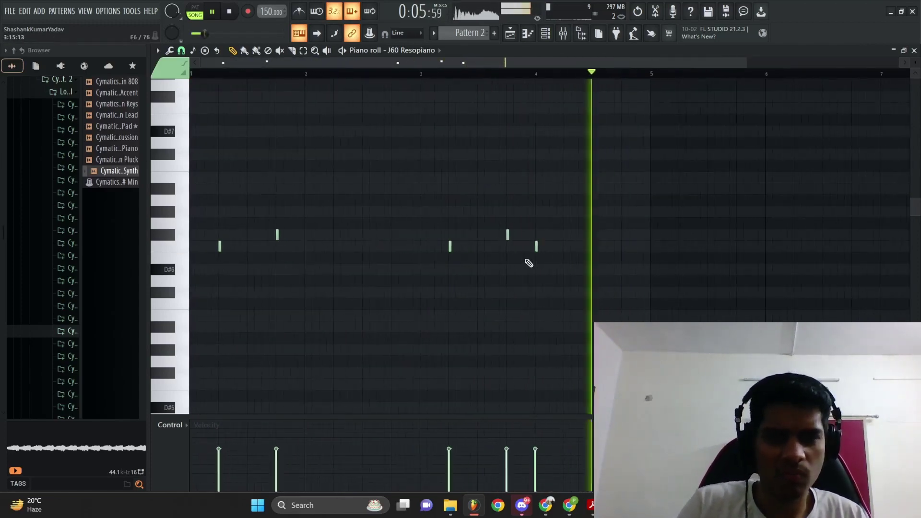
Step: Replace the F#6 on beat 4 of bar 3 with B5 and lower bar 4's opening note to A#5
click(508, 315)
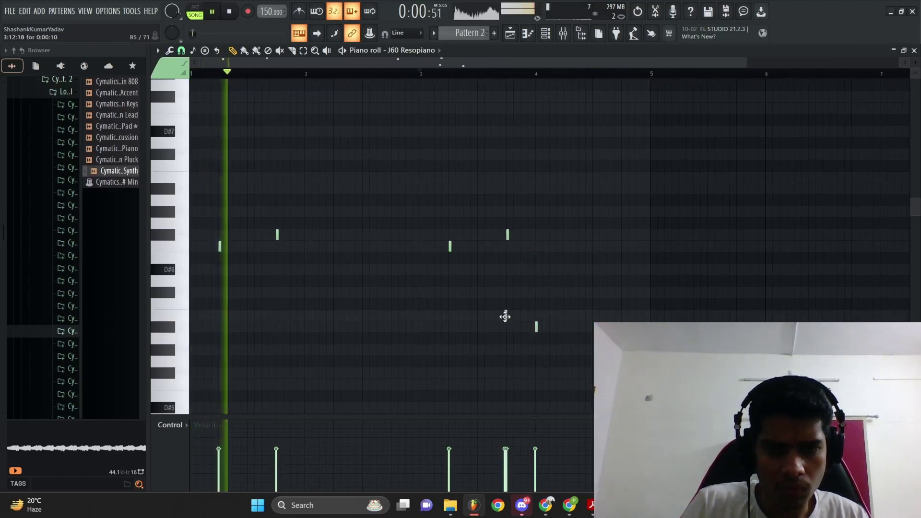
scroll(510, 278, up, 3)
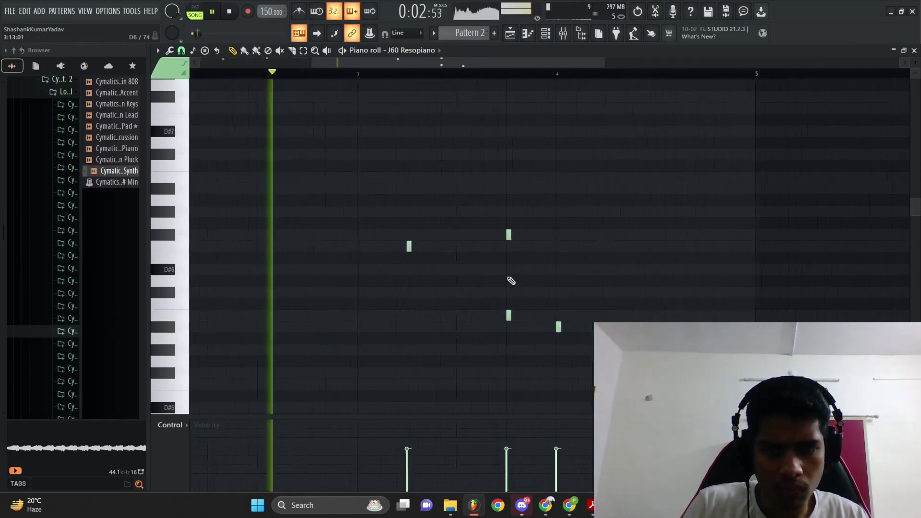
right_click(508, 236)
scroll(534, 256, down, 4)
scroll(534, 256, up, 3)
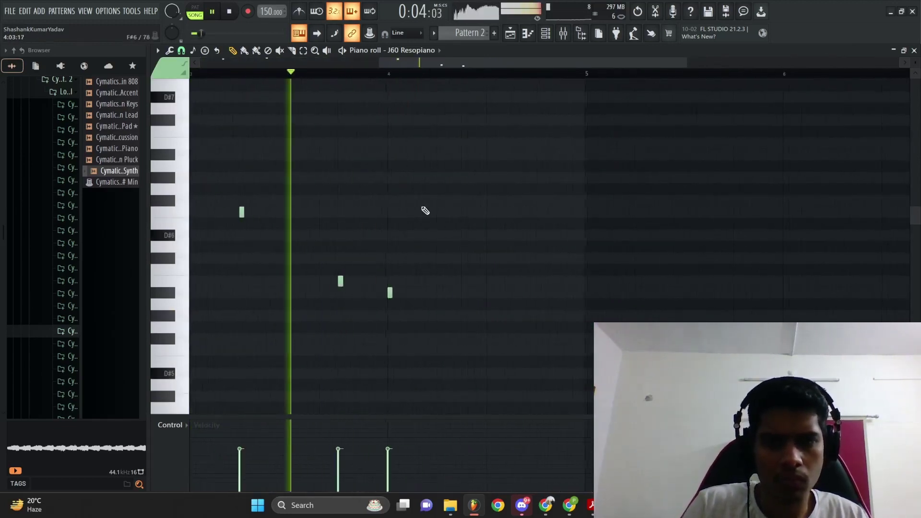
Step: Add a four-note run alternating B6 and A#6 at half-beat spacing from beat 2 of bar 4
click(438, 143)
click(464, 154)
key(space)
click(489, 143)
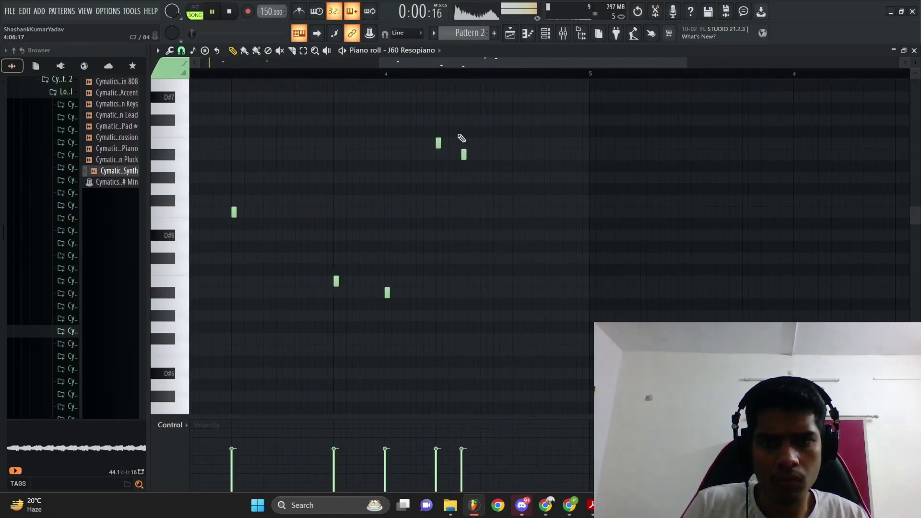
key(space)
click(489, 143)
click(518, 154)
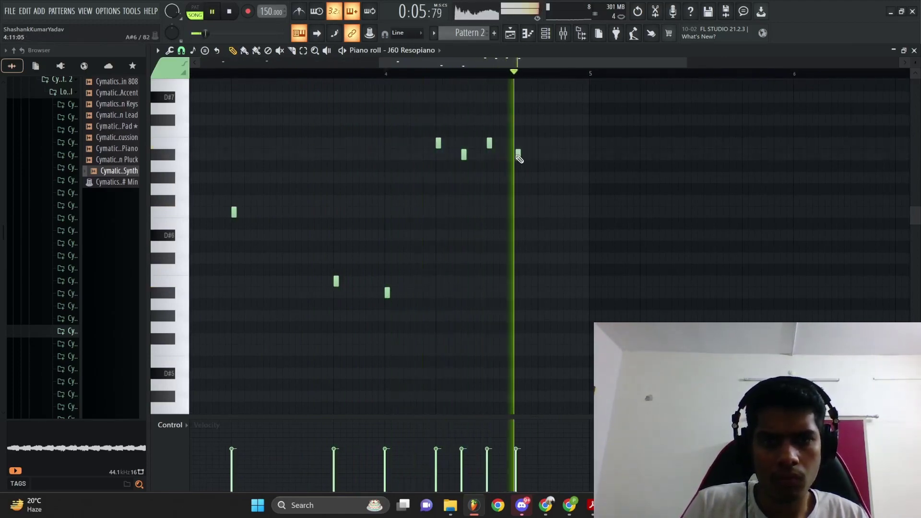
Step: Select the four alternating B6 and A#6 notes in bar 4 and raise them two octaves
key(space)
scroll(516, 155, up, 3)
scroll(522, 161, down, 2)
key(space)
scroll(722, 182, down, 1)
drag(719, 187, 607, 148)
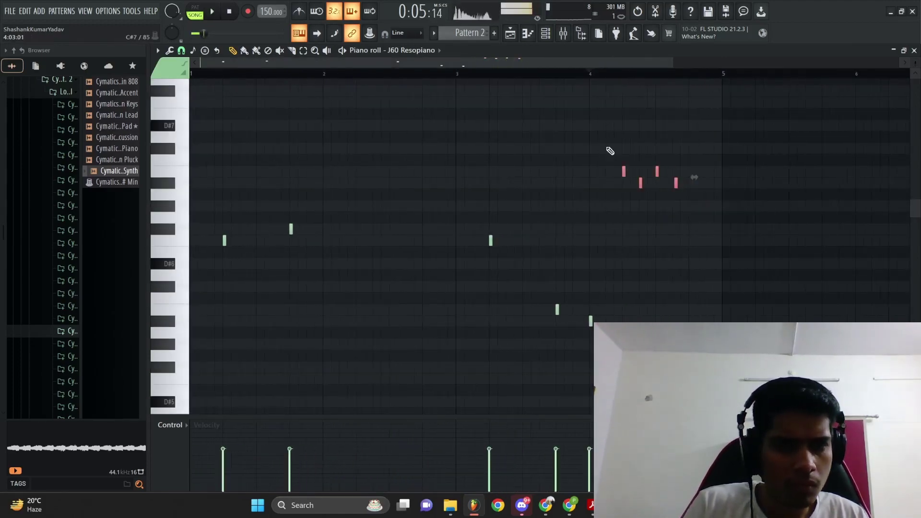
key(ctrl+Up)
key(ctrl+Up)
ctrl+click(607, 148)
Step: Finish bar 4 with short F#8 and F8 notes on beat 4 and its offbeat, then play back the melody
key(space)
scroll(619, 148, up, 3)
scroll(621, 148, down, 4)
key(space)
scroll(581, 136, up, 3)
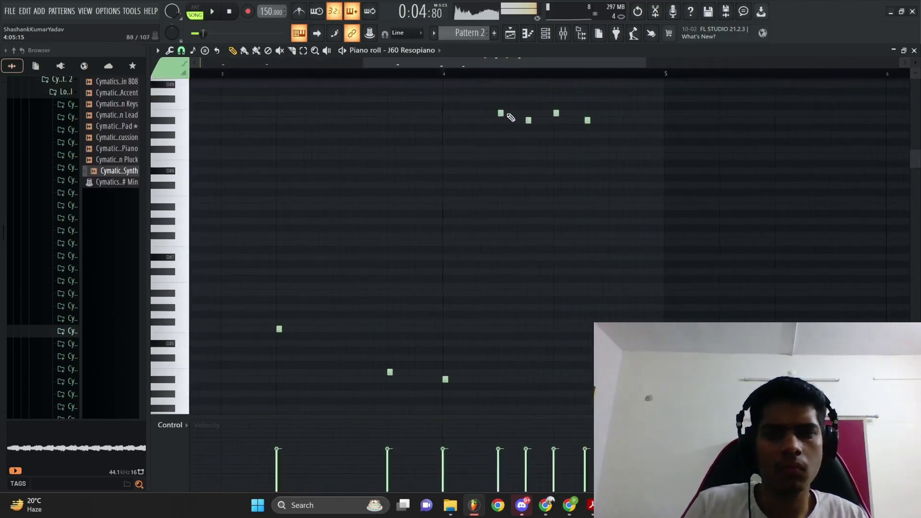
key(space)
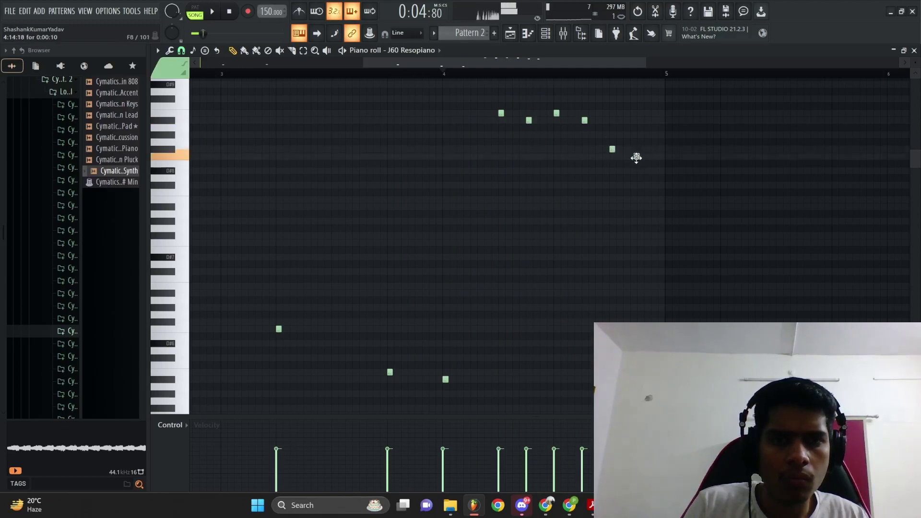
scroll(641, 161, down, 3)
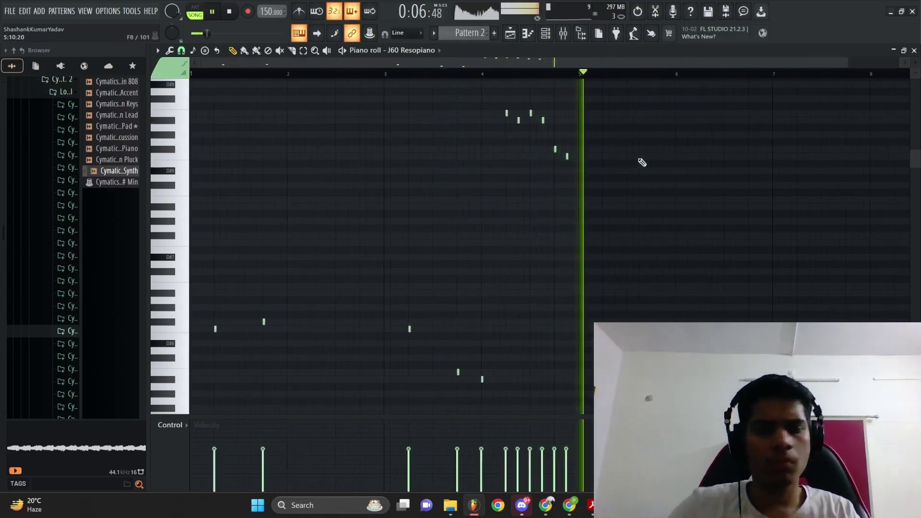
key(space)
scroll(619, 111, down, 1)
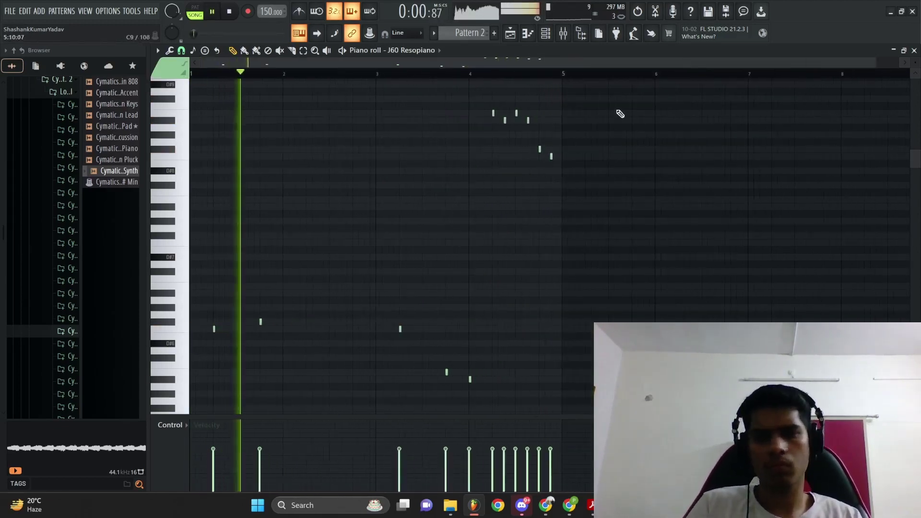
Step: Duplicate the four-bar melody into bars 5–8 and lower the copied notes one octave
key(ctrl+a)
key(ctrl+b)
scroll(551, 252, up, 5)
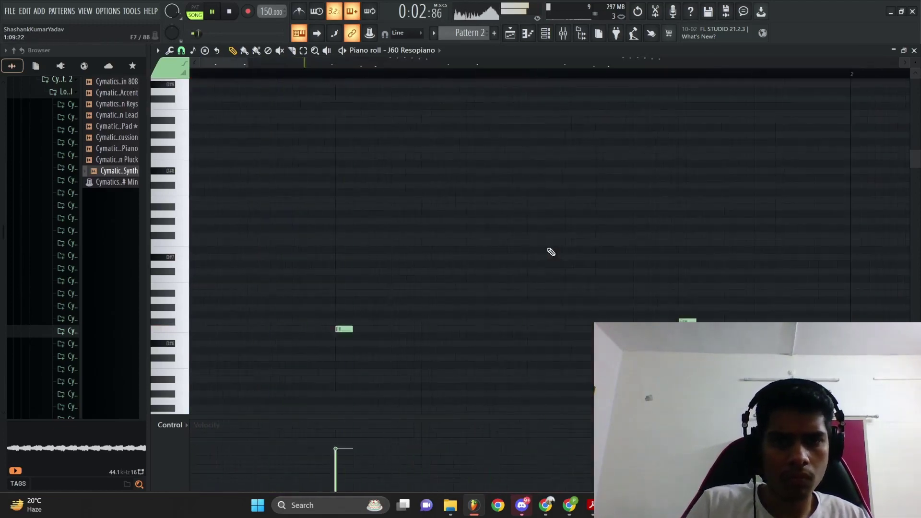
scroll(709, 274, down, 5)
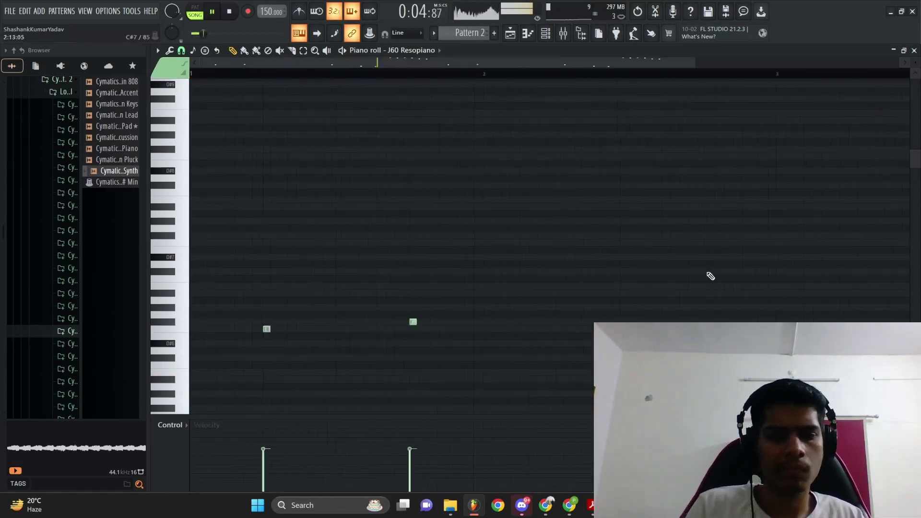
drag(682, 411, 445, 75)
key(ctrl+Down)
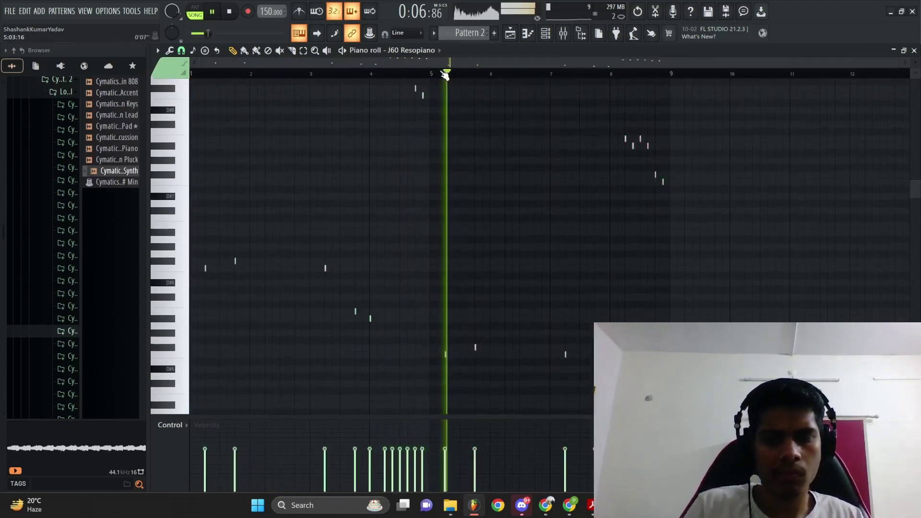
ctrl+right_click(607, 193)
scroll(607, 194, down, 1)
Step: Load Fruity Parametric EQ 2 into effect slot 2 of the J60 Resopiano mixer track
click(510, 33)
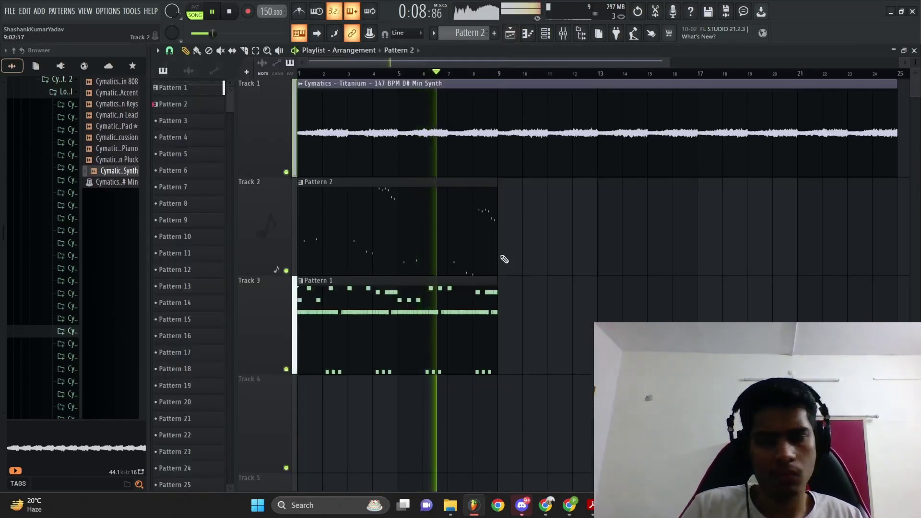
key(F6)
key(F9)
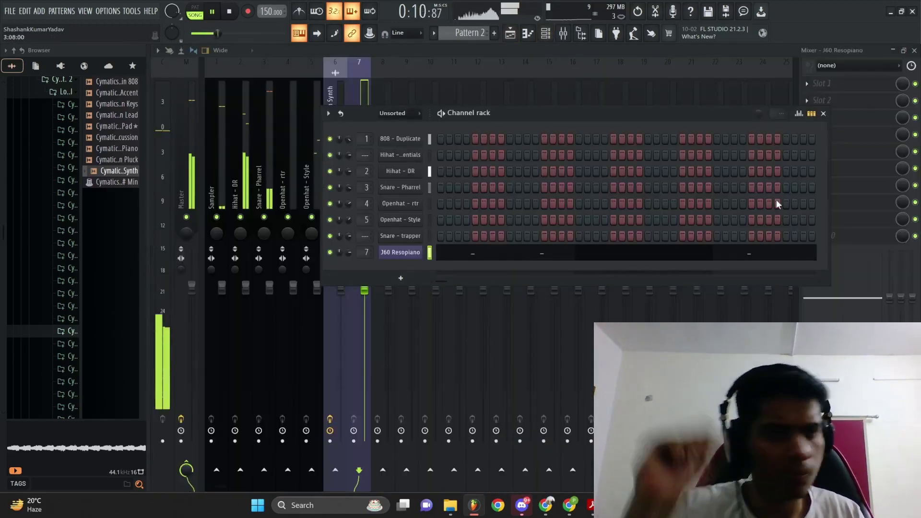
click(855, 104)
click(577, 431)
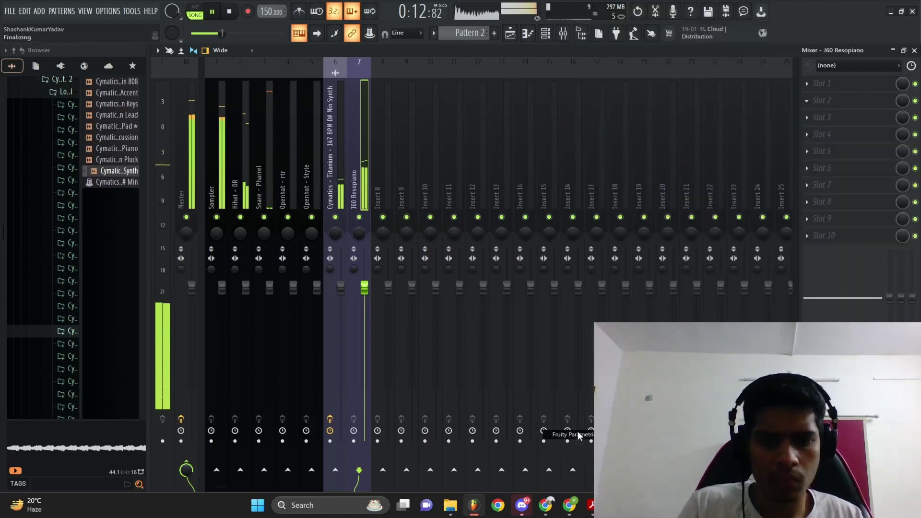
Step: Cut the lows and shape the highs in J60 Resopiano's EQ, lower its mixer level and set its stereo separation to 61% separated
drag(230, 224, 250, 238)
drag(402, 196, 414, 209)
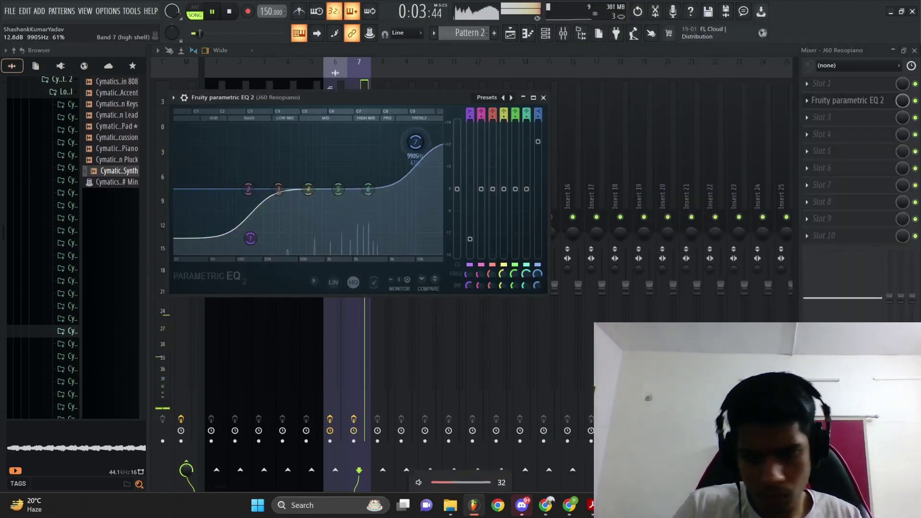
drag(416, 142, 365, 182)
drag(422, 181, 423, 198)
click(543, 97)
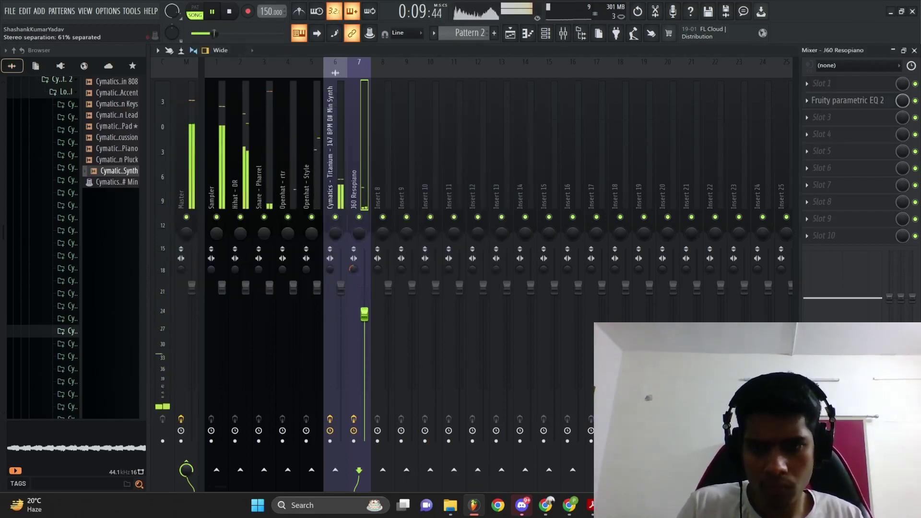
Step: Move the Pattern 1 clip down to Track 4 in the playlist, keeping Pattern 2 on Track 2
key(F5)
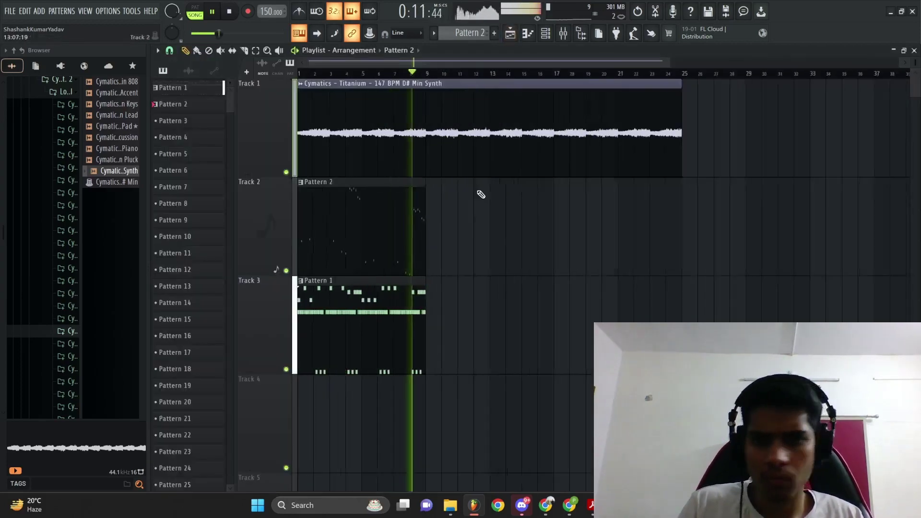
drag(491, 338, 303, 249)
drag(320, 262, 321, 360)
ctrl+click(428, 288)
scroll(429, 288, down, 1)
drag(325, 243, 326, 163)
key(space)
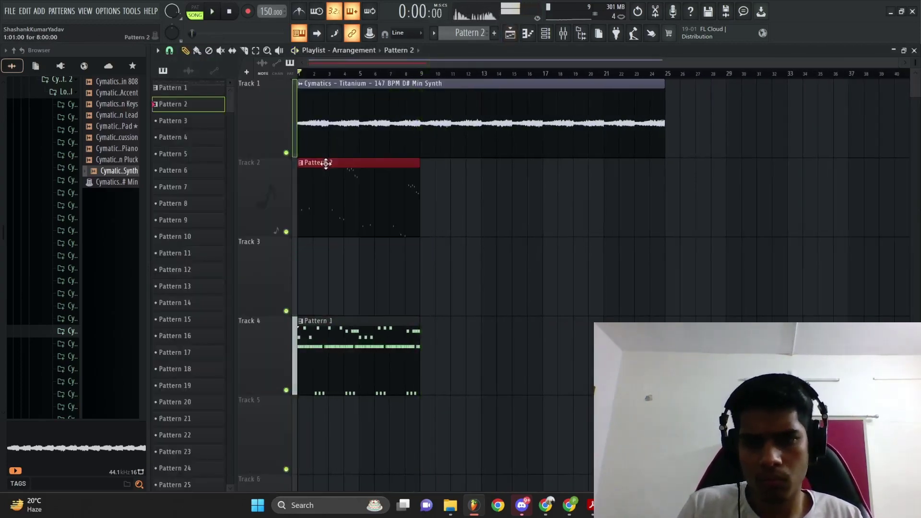
Step: Place an empty Pattern 3 clip across bars 1–8 of Track 3 and move the Pattern 1 clip to Track 5
key(ctrl+z)
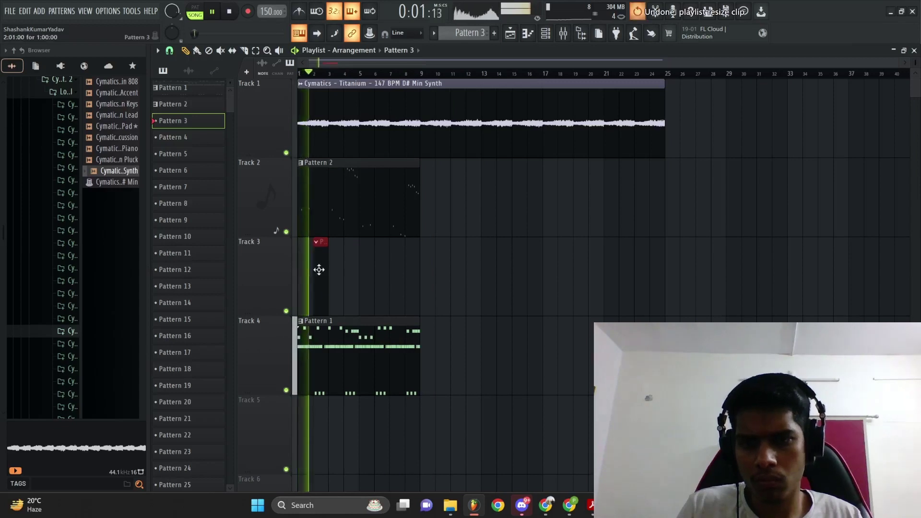
drag(313, 269, 406, 269)
key(space)
scroll(445, 285, up, 2)
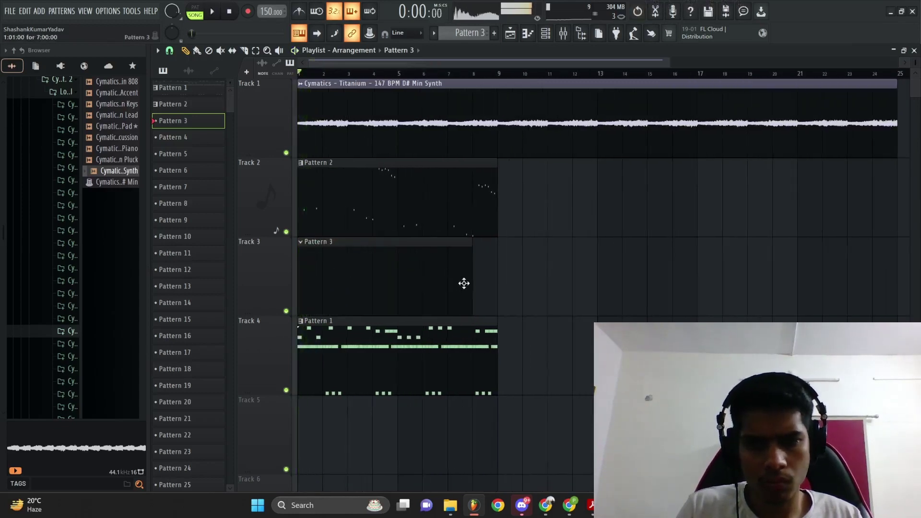
drag(379, 372, 380, 454)
key(space)
scroll(417, 323, down, 1)
scroll(417, 323, down, 2)
scroll(42, 209, up, 4)
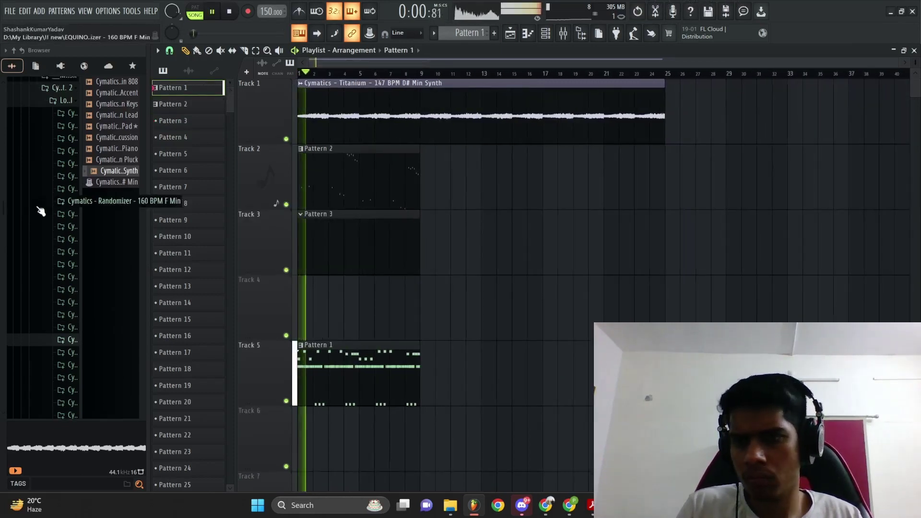
click(47, 189)
scroll(312, 192, up, 2)
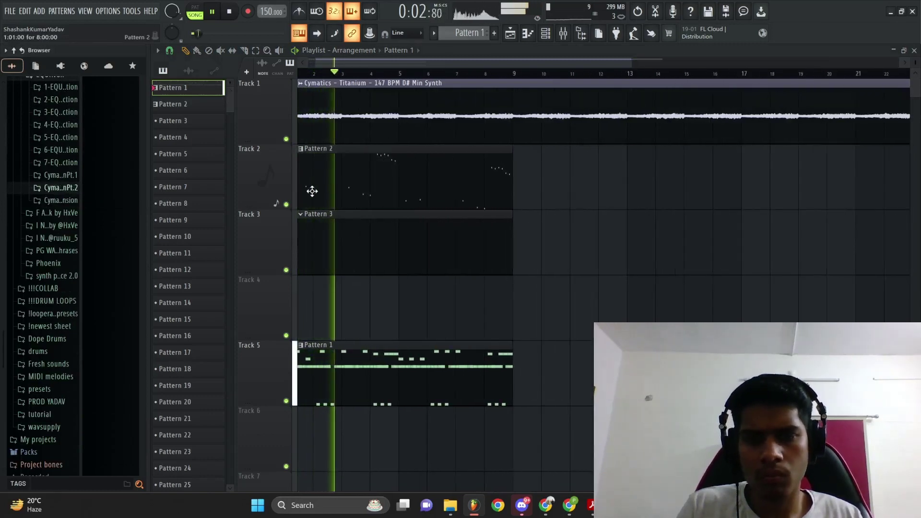
scroll(366, 152, down, 2)
key(F6)
key(F6)
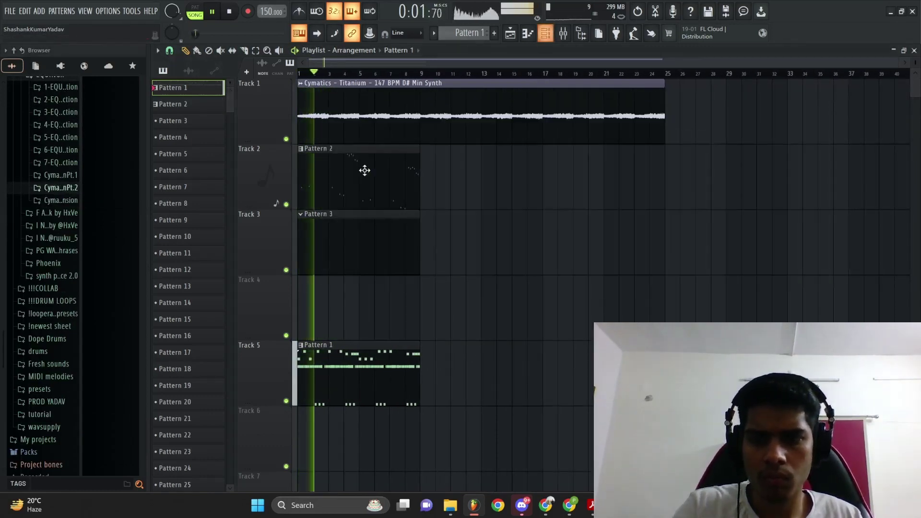
key(F7)
key(F5)
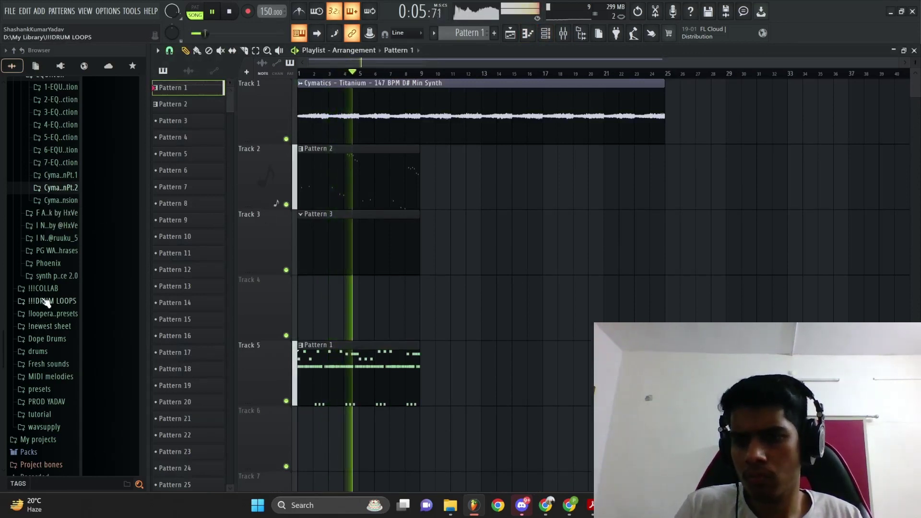
Step: Preview Synth Palace 2.0 phrases, place (Em) Reversed Texture - SP2 at bar 1 of Track 4, and delete Track 3's Pattern 3 clip
click(52, 276)
key(space)
click(48, 195)
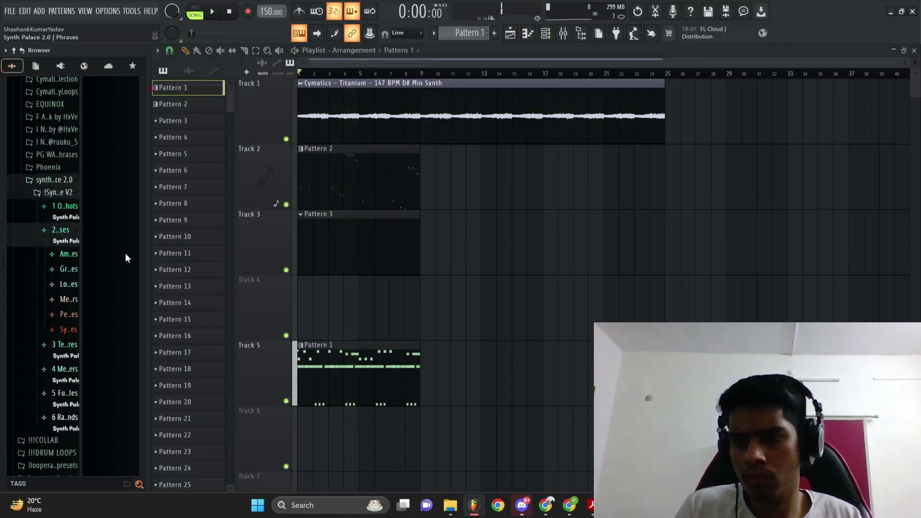
click(71, 287)
click(119, 272)
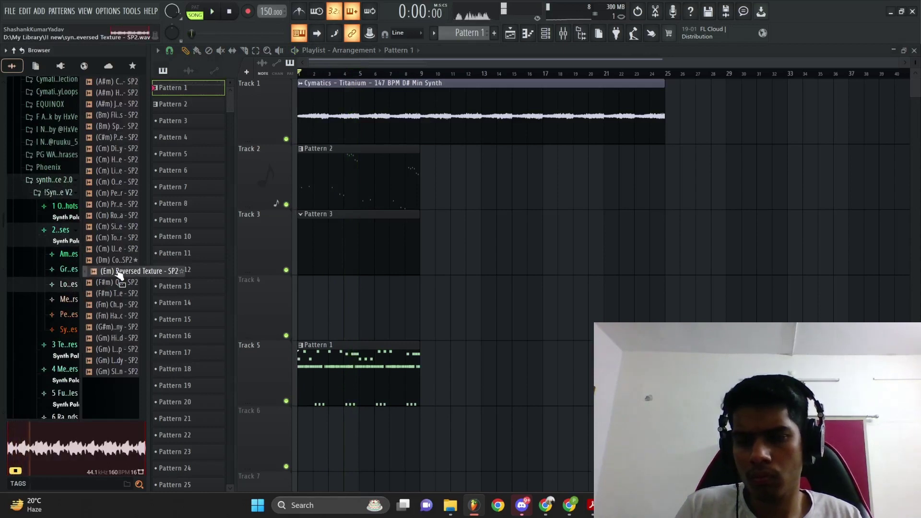
drag(118, 271, 326, 305)
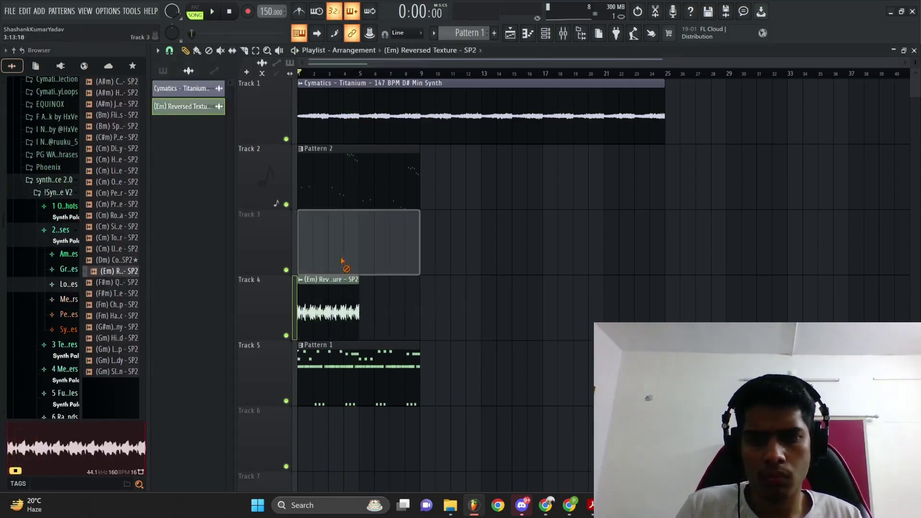
Step: Set the Reversed Texture clip's pitch shift to -100 cents and its channel volume to 33%
double_click(346, 280)
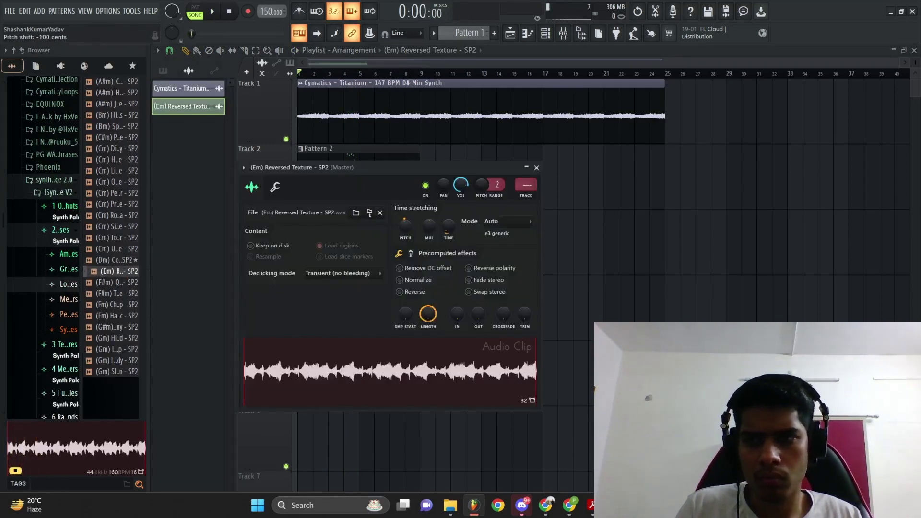
key(space)
click(537, 168)
scroll(602, 251, up, 3)
double_click(345, 300)
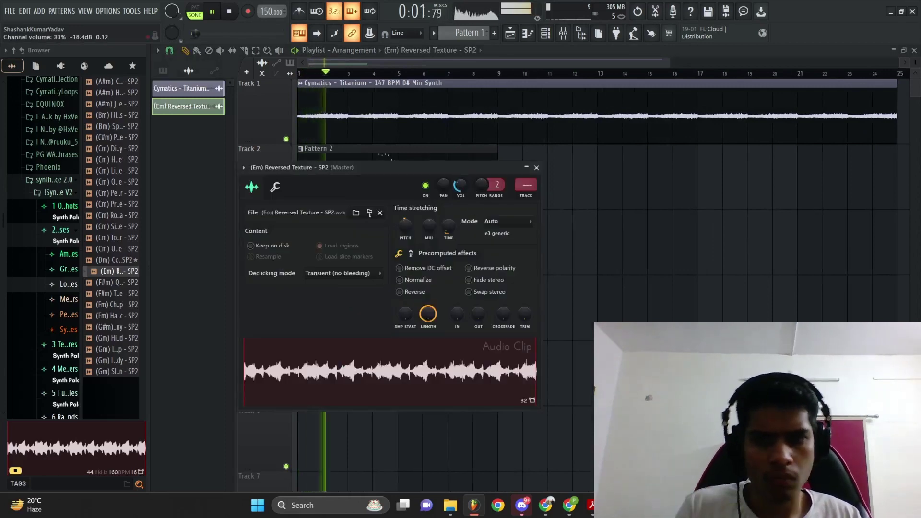
click(536, 168)
Step: Set the Reversed Texture clip's time stretching mode to Stretch, its pitch range to 12 and its channel pitch to +1200 cents
double_click(364, 309)
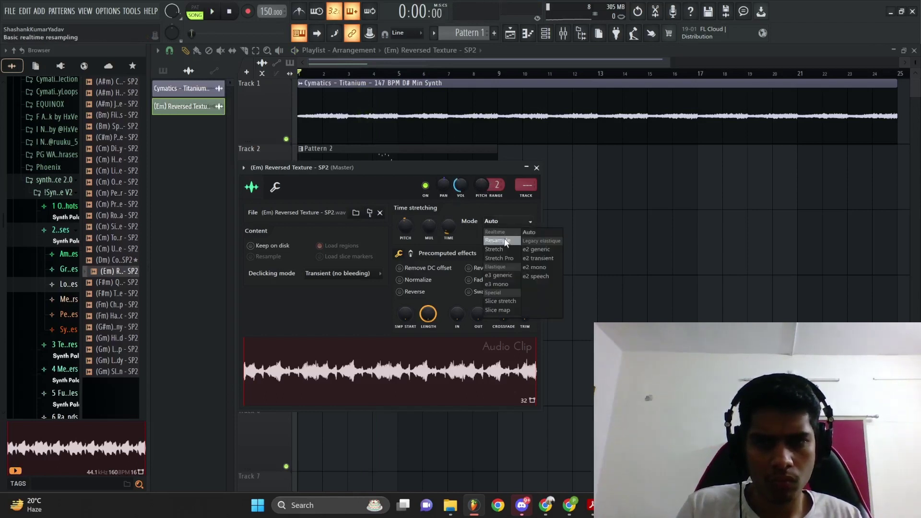
drag(493, 186, 493, 181)
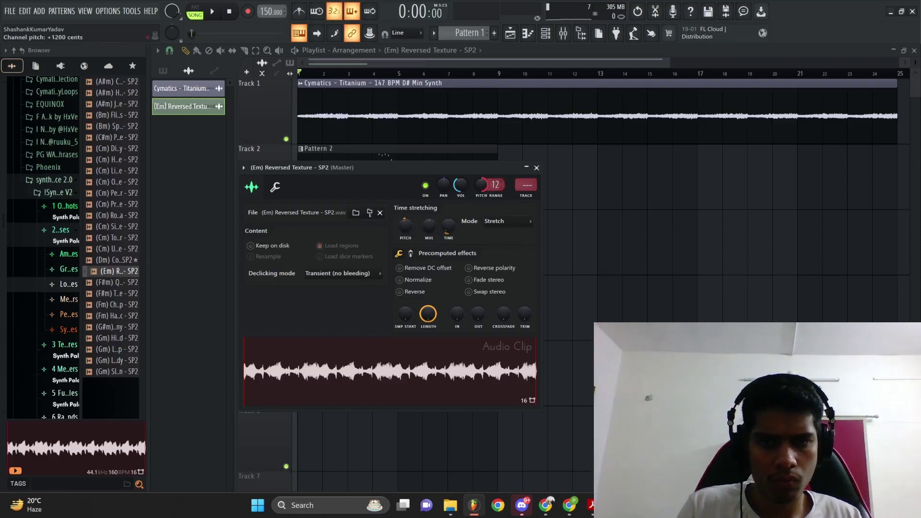
key(space)
click(536, 168)
Step: Move the Reversed Texture clip to Track 3 and repeat it to fill bars 1–8
scroll(621, 278, down, 4)
scroll(571, 326, up, 2)
scroll(550, 341, down, 2)
drag(394, 311, 351, 302)
drag(331, 295, 323, 230)
ctrl+click(380, 256)
scroll(380, 256, up, 1)
scroll(384, 255, down, 1)
drag(389, 254, 374, 250)
click(366, 251)
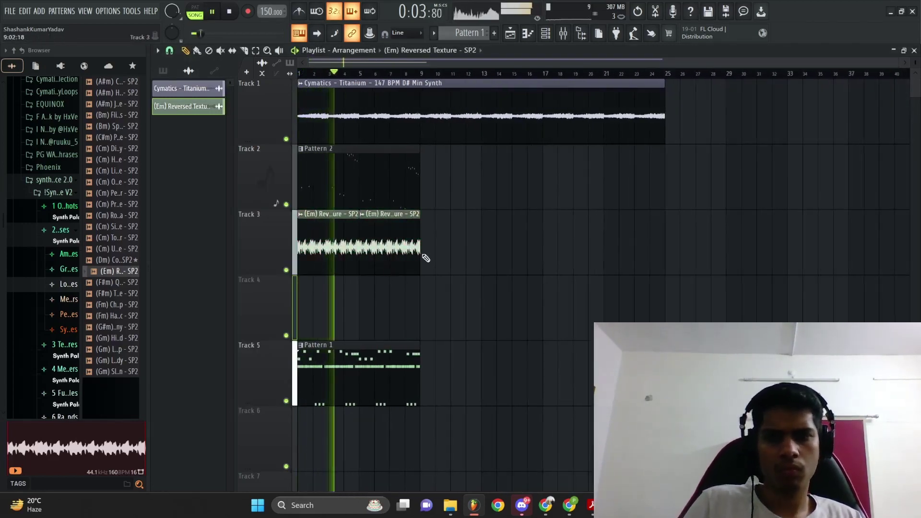
Step: Solo Track 1 to hear the Titanium synth loop alone and check its clip settings
right_click(285, 138)
double_click(346, 123)
click(506, 140)
scroll(588, 185, up, 2)
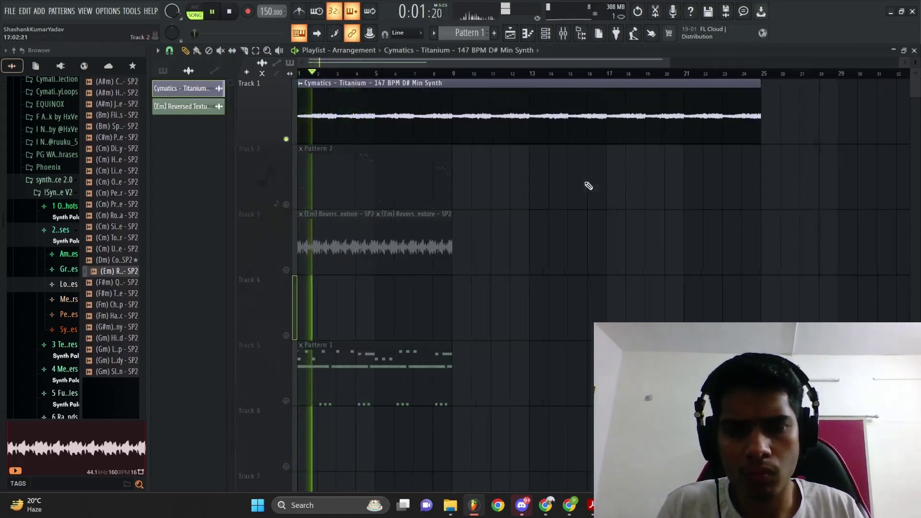
Step: Unsolo Track 1 and duplicate both Reversed Texture clips into bars 9–16 on Track 3
right_click(286, 139)
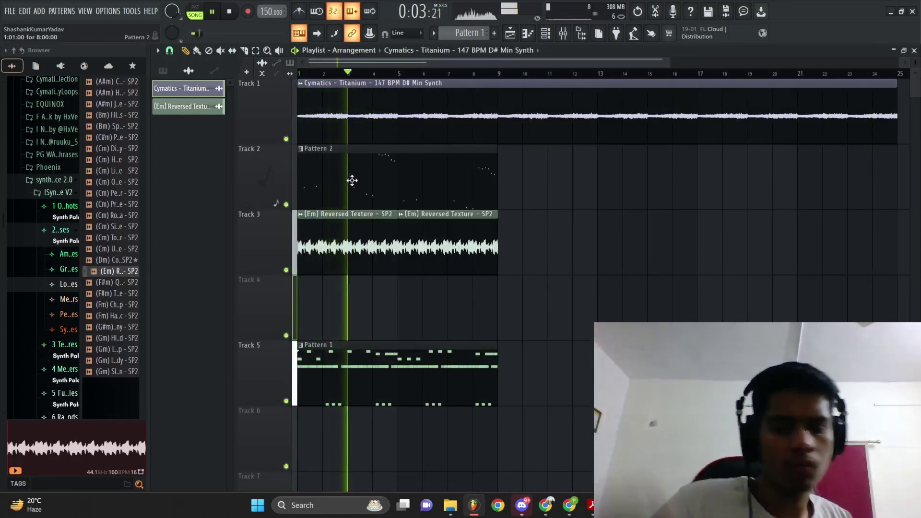
key(XF86AudioRaiseVolume)
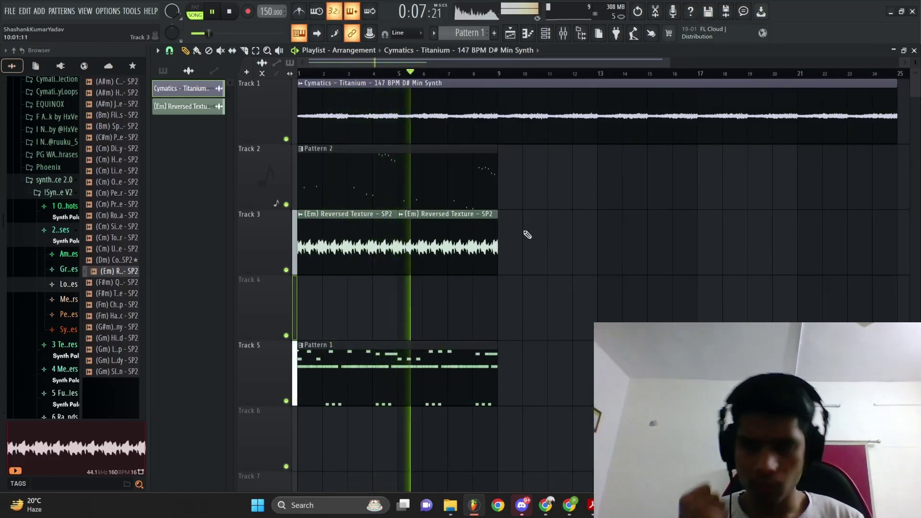
key(ctrl+b)
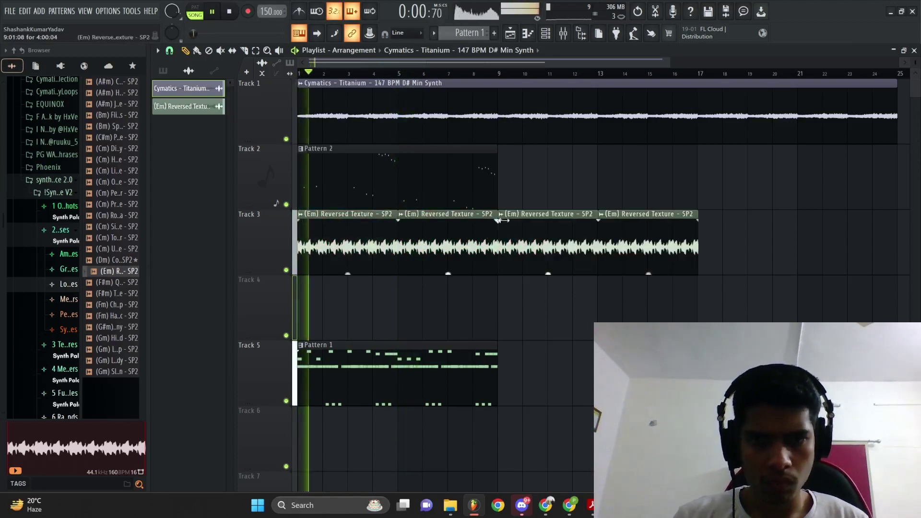
Step: Make the Reversed Texture clip at bar 9 unique, open its channel pitch settings, and move playback to bar 9
key(space)
click(502, 215)
click(537, 304)
double_click(515, 217)
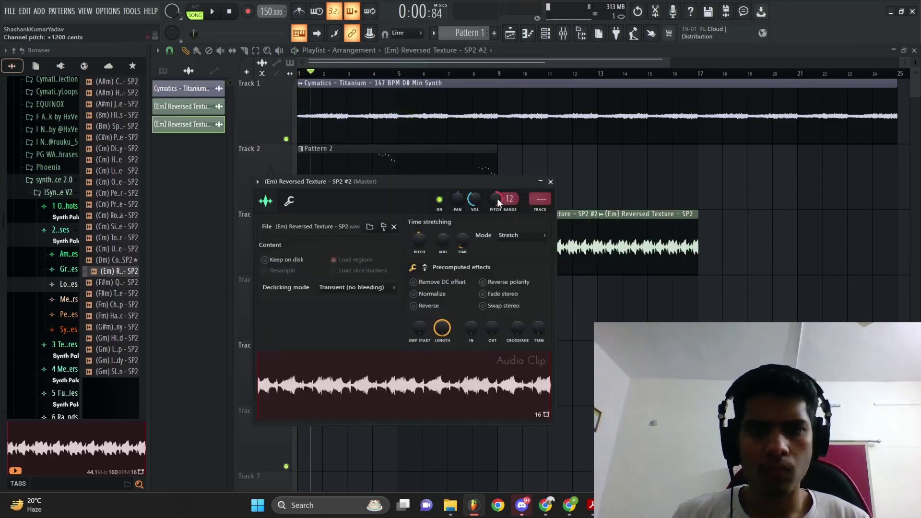
click(501, 76)
Step: Replace the Reversed Texture clip at bar 13 with a copy of the unique clip from bar 9
right_click(624, 229)
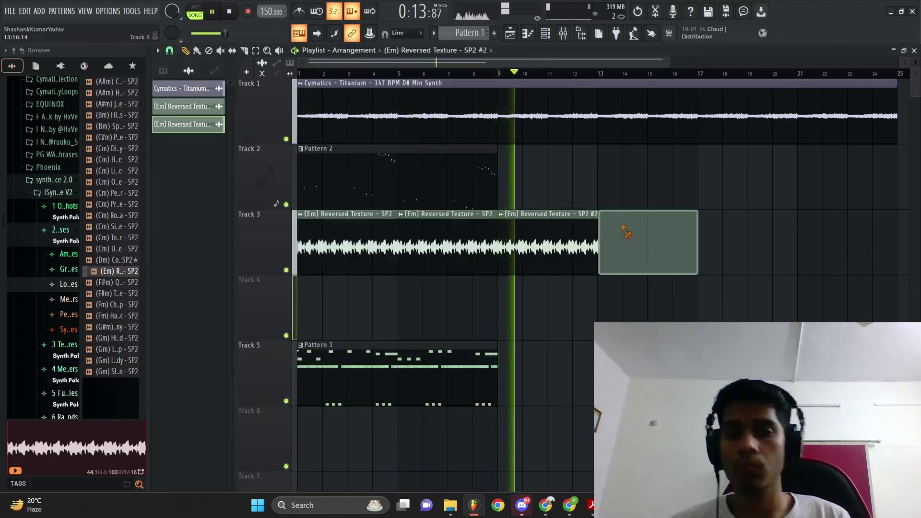
drag(593, 293, 548, 246)
key(ctrl+b)
scroll(556, 244, down, 2)
scroll(532, 284, up, 2)
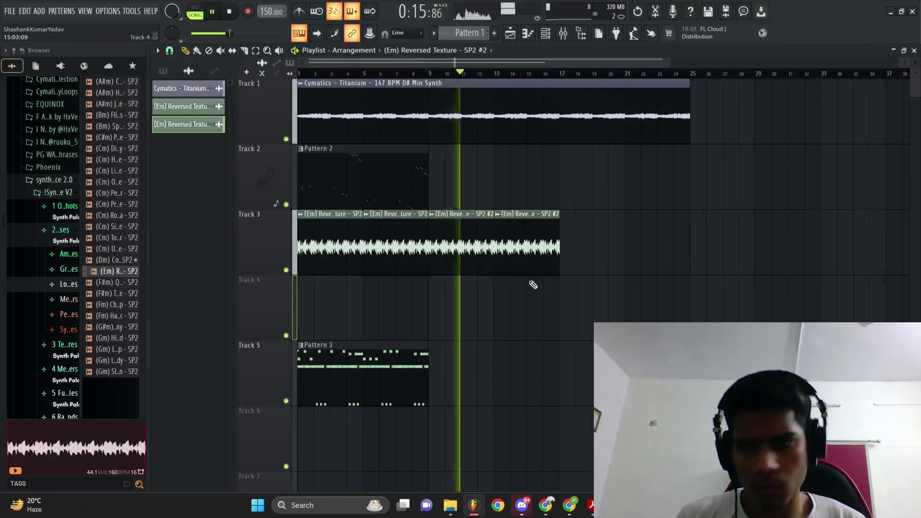
Step: Audition samples in another Synthesis loop folder and place (D#m) Sizzle Approves - SP2 at bar 1 of Track 4
click(78, 317)
click(114, 296)
key(space)
click(119, 318)
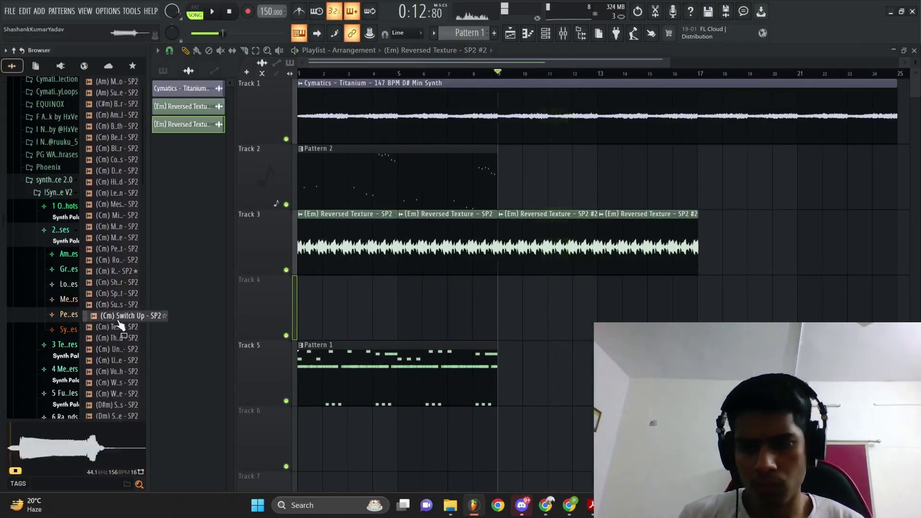
scroll(119, 318, down, 3)
click(119, 334)
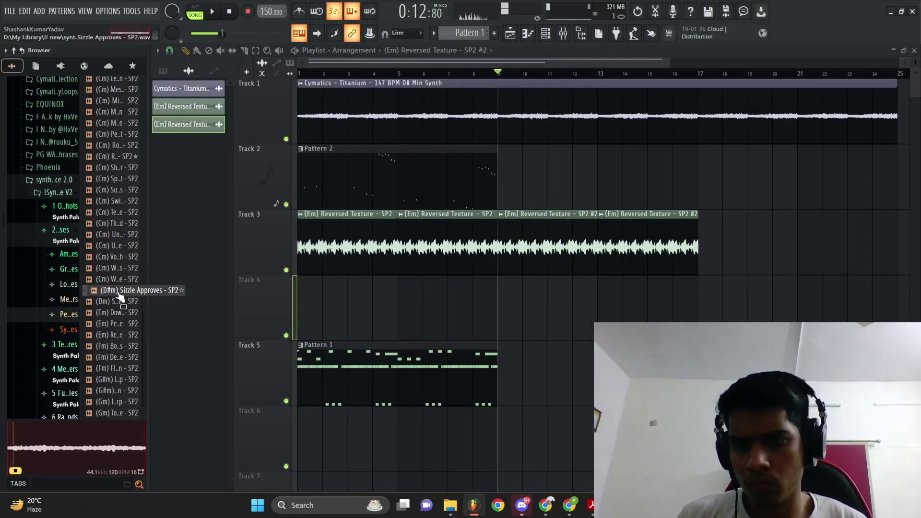
drag(402, 301, 311, 306)
key(space)
scroll(311, 306, up, 3)
key(space)
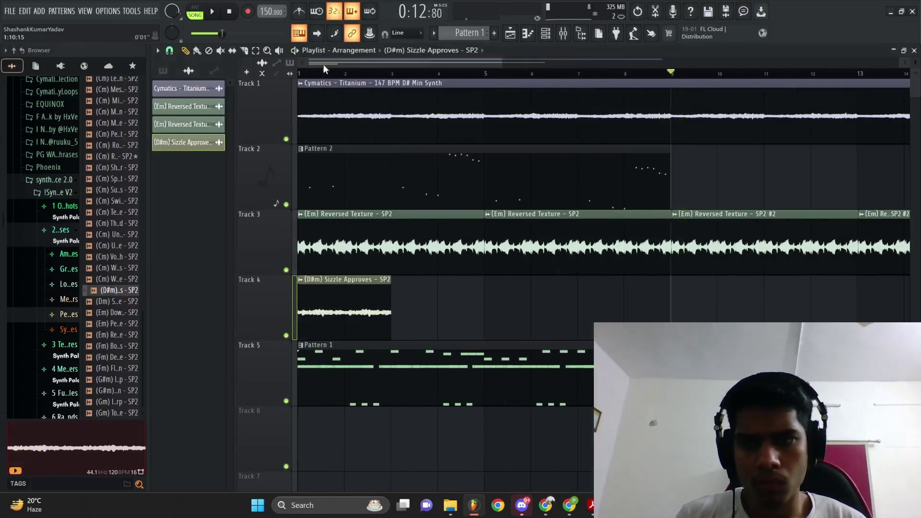
Step: Solo Track 4, play it from bar 1, and route the Sizzle Approves clip to mixer track 8
click(301, 73)
key(space)
right_click(286, 335)
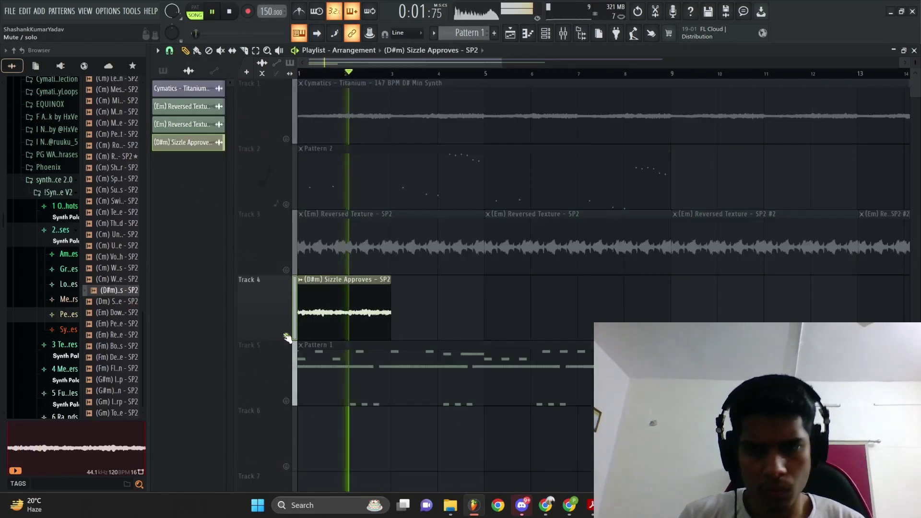
double_click(341, 301)
key(space)
key(ctrl+l)
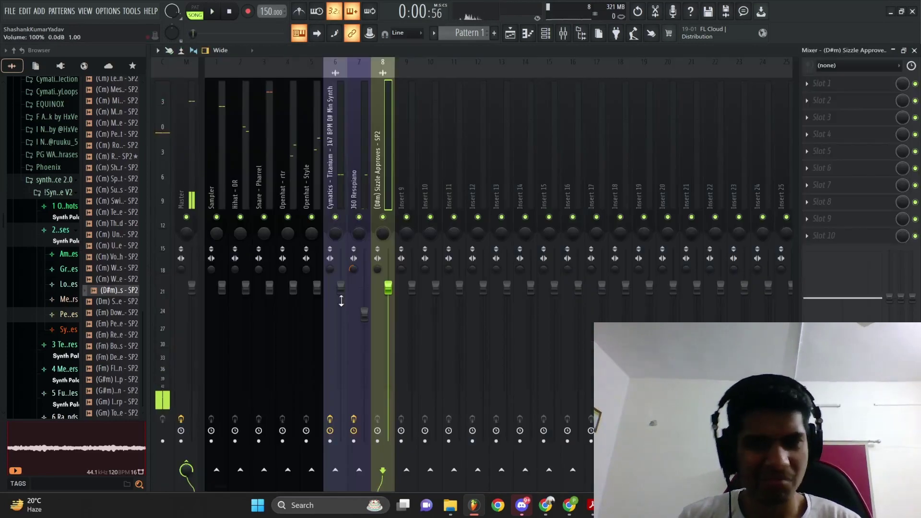
Step: Load Portal in effect slot 2 of the Sizzle Approves mixer track with the GRAINSYNTHESIS preset and play the result
click(901, 99)
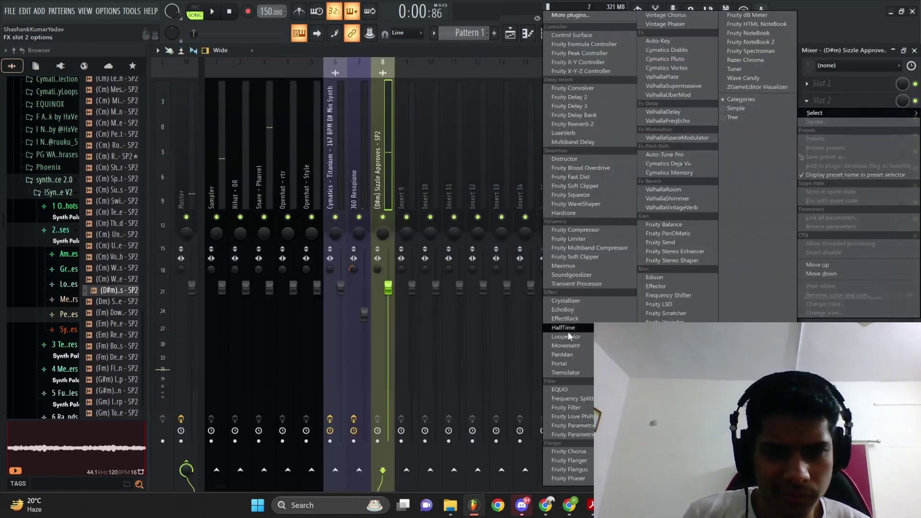
click(561, 364)
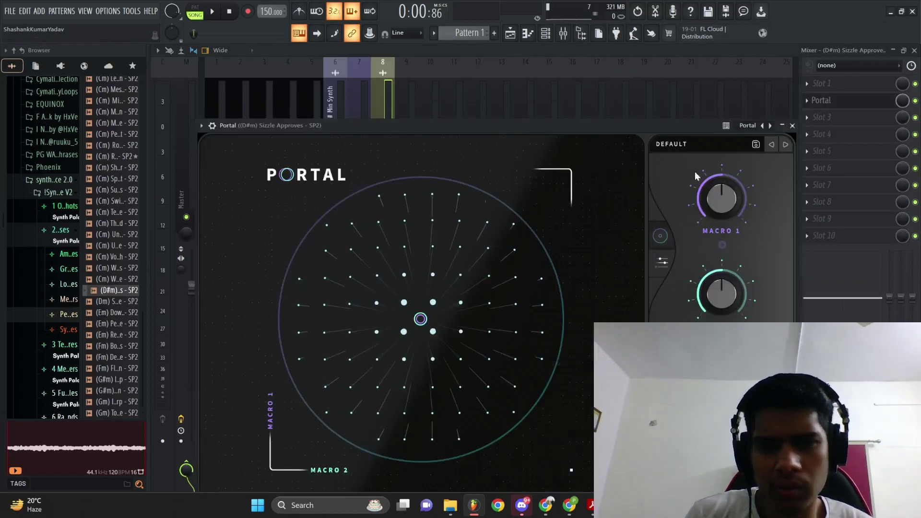
click(660, 143)
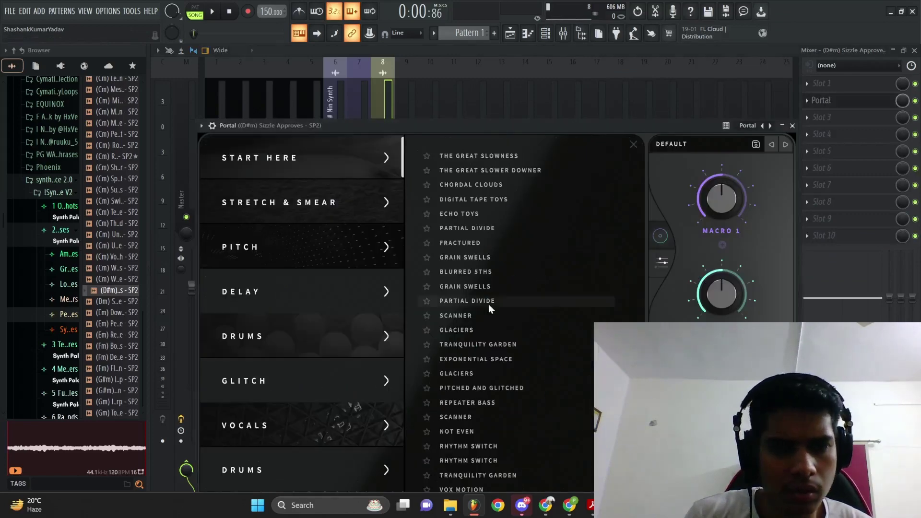
scroll(248, 378, down, 3)
click(295, 353)
click(469, 286)
key(space)
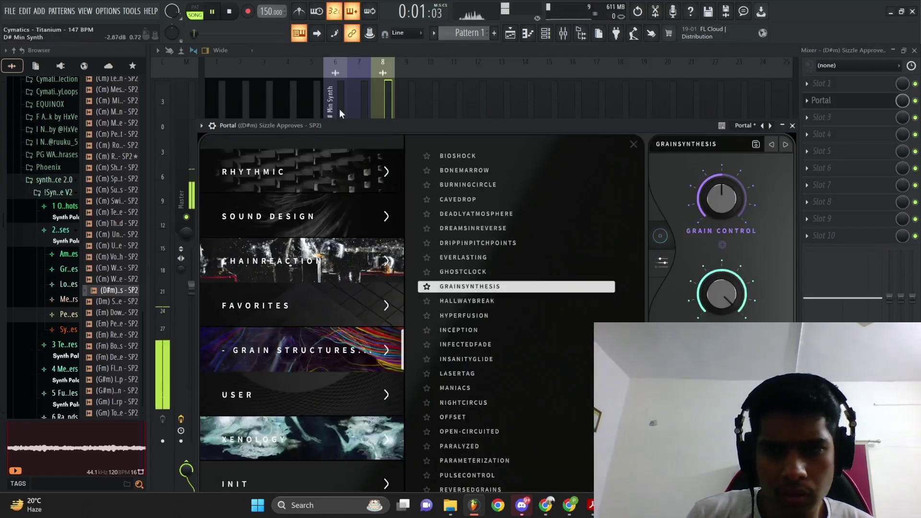
Step: Consolidate the soloed Sizzle Approves track over bars 1–4 to a new audio clip and delete the original clip
click(510, 33)
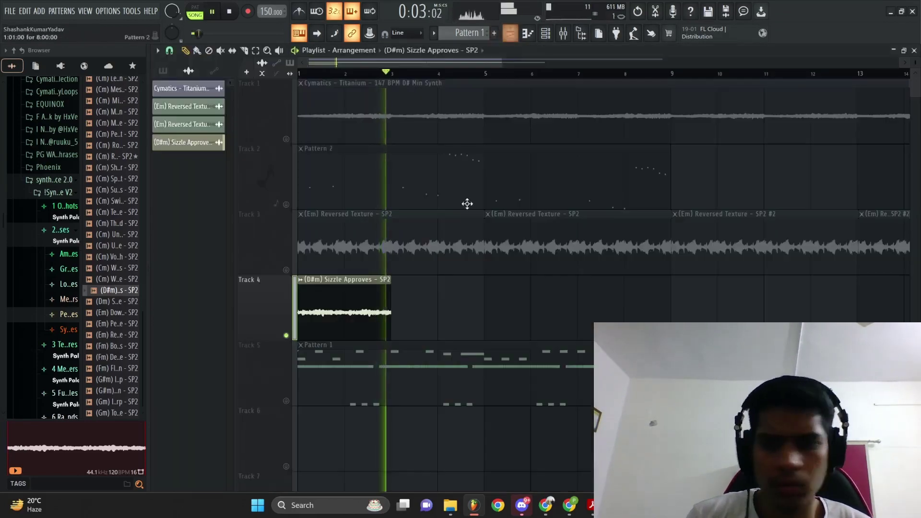
drag(490, 77, 6, 147)
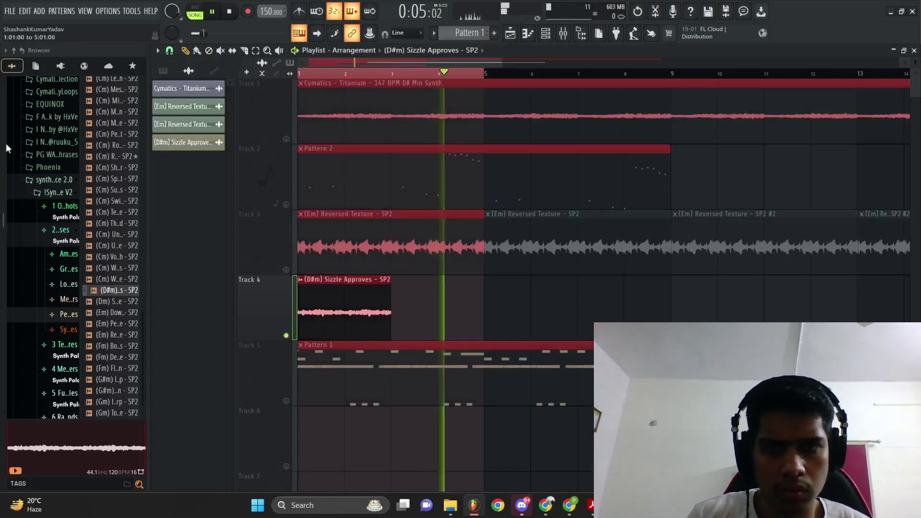
key(ctrl+alt+c)
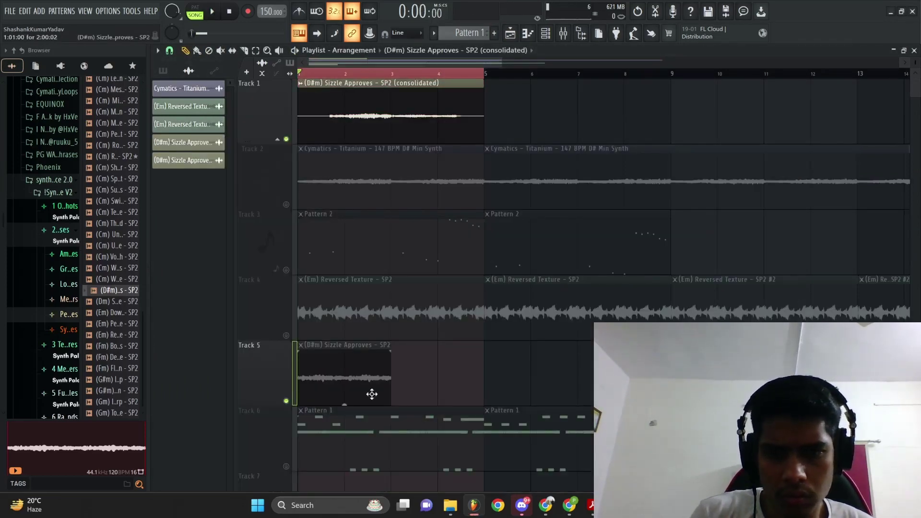
click(372, 394)
key(Delete)
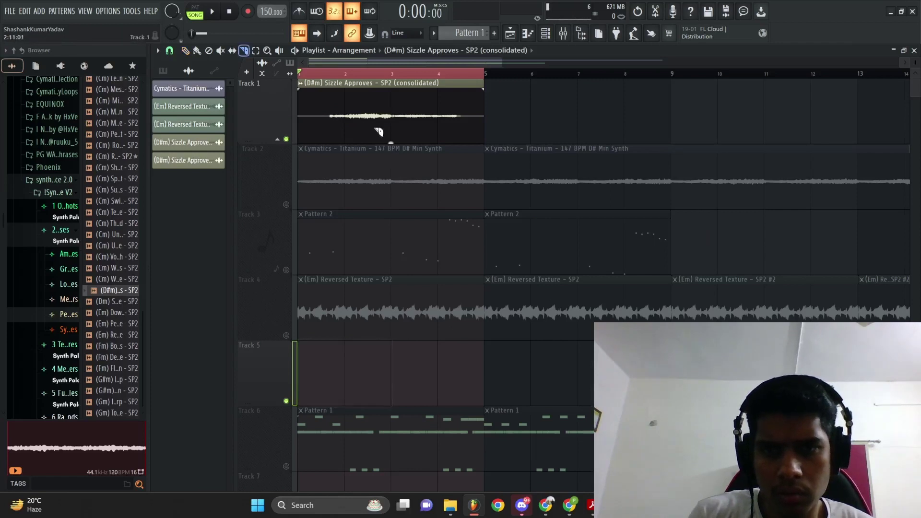
Step: Slice the consolidated Sizzle Approves clip at bars 2 and 3, leaving one-bar audio at bar 1 and the remainder from bar 3
click(352, 118)
right_click(347, 119)
click(363, 135)
right_click(349, 123)
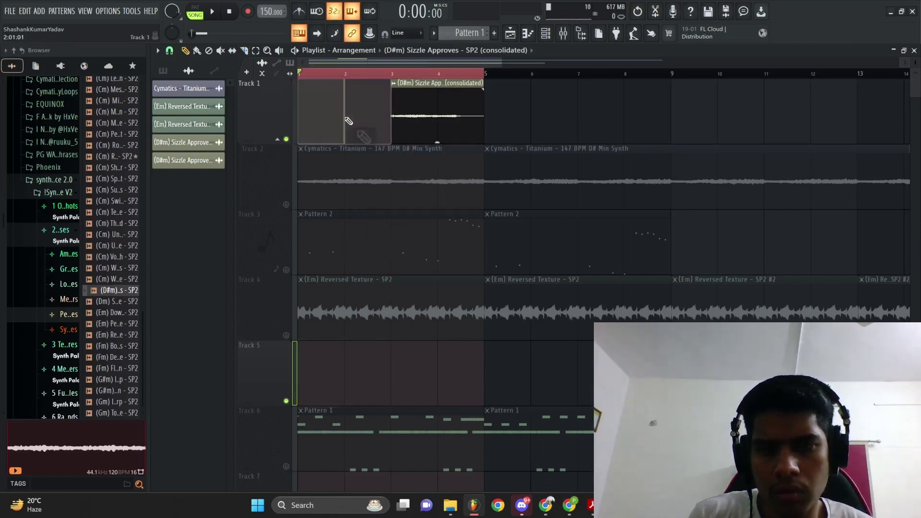
key(ctrl+z)
right_click(377, 124)
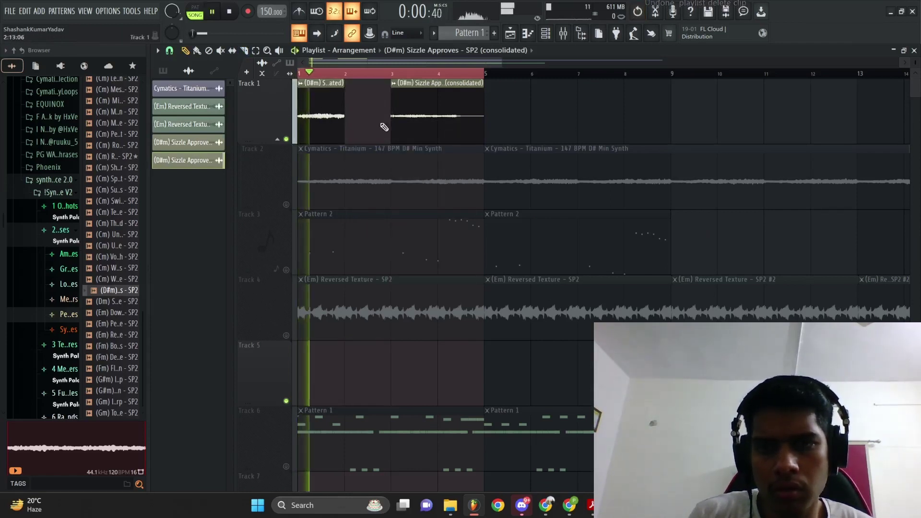
Step: Try lowering the bar 1 Sizzle Approves slice to -9.2 dB and duplicating it
drag(320, 142, 321, 143)
ctrl+click(335, 119)
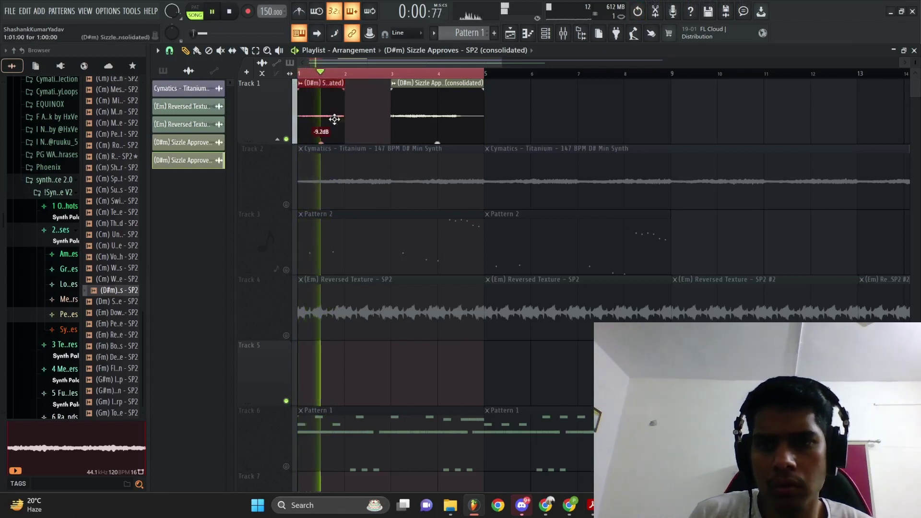
key(ctrl+b)
key(ctrl+z)
Step: Play from bar 3, slice the remaining Sizzle Approves clip at bar 4, and delete the part after the cut
click(394, 74)
key(space)
key(c)
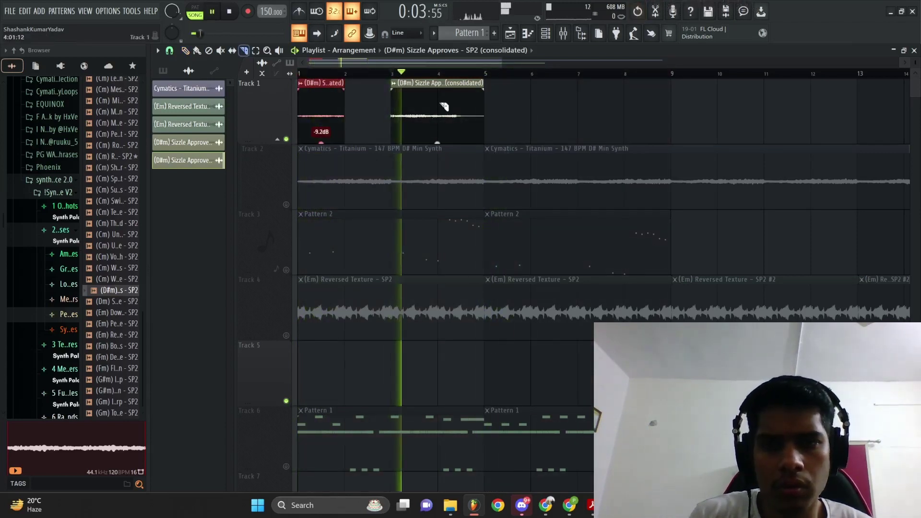
click(443, 105)
right_click(441, 104)
click(455, 120)
right_click(460, 114)
key(space)
Step: Move the one-bar Sizzle Approves slice to bar 1 and duplicate it to fill bars 1–4 of Track 1
ctrl+click(433, 124)
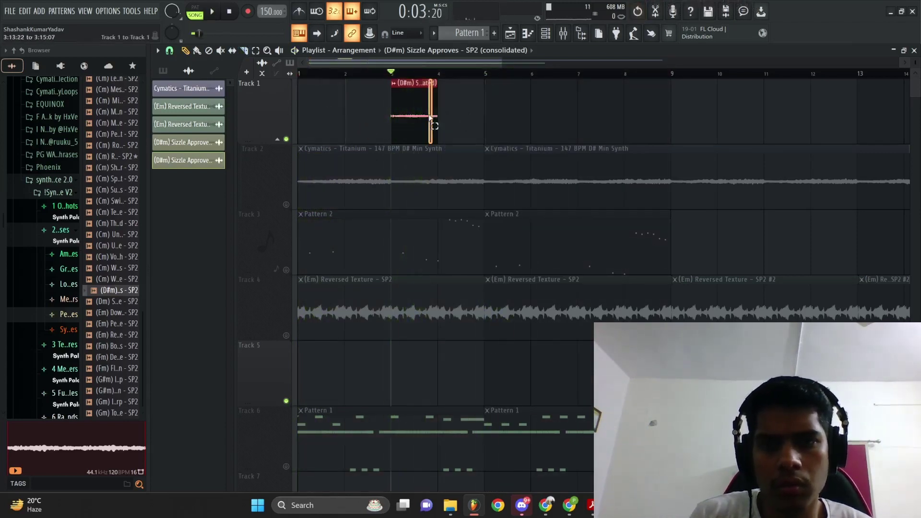
drag(408, 119, 315, 118)
key(space)
key(ctrl+b)
key(ctrl+b)
key(ctrl+b)
ctrl+right_click(430, 154)
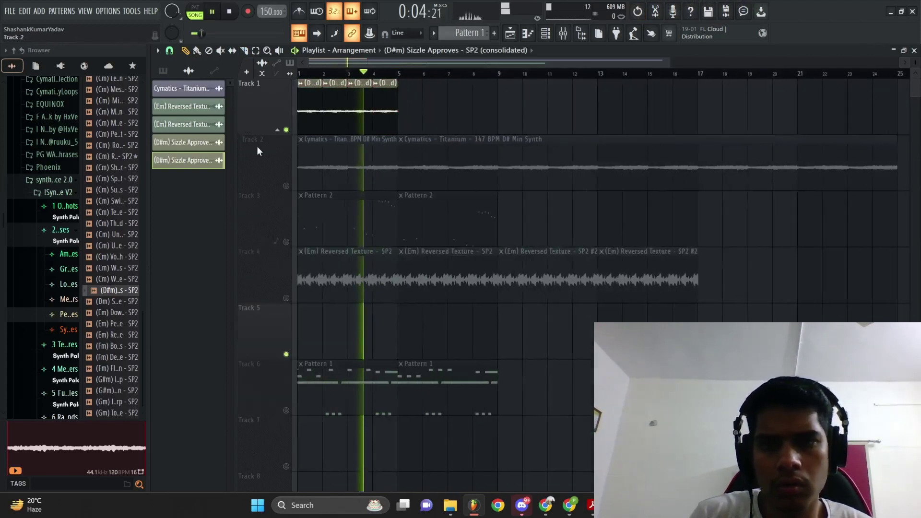
Step: Unsolo Track 1 and play the full arrangement, briefly isolating the Sizzle Approves track for comparison
right_click(287, 130)
key(space)
key(space)
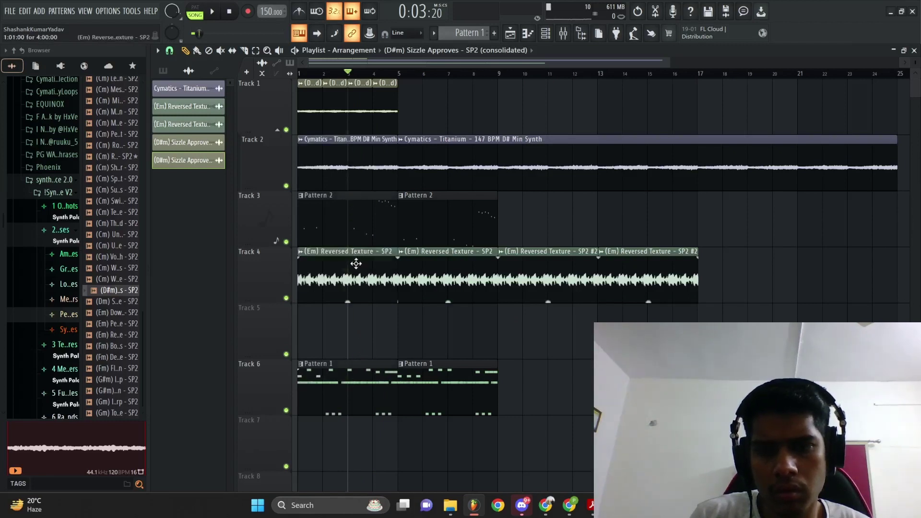
key(space)
key(space)
key(space)
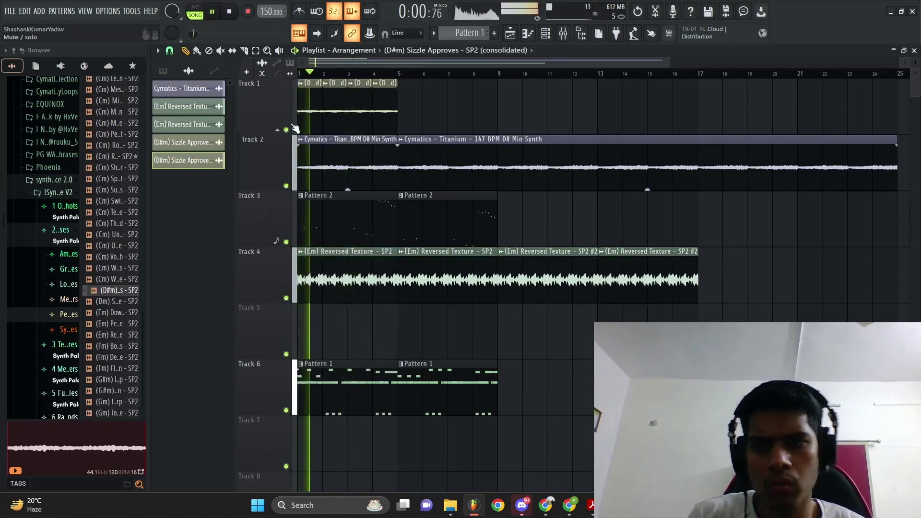
right_click(286, 129)
right_click(287, 130)
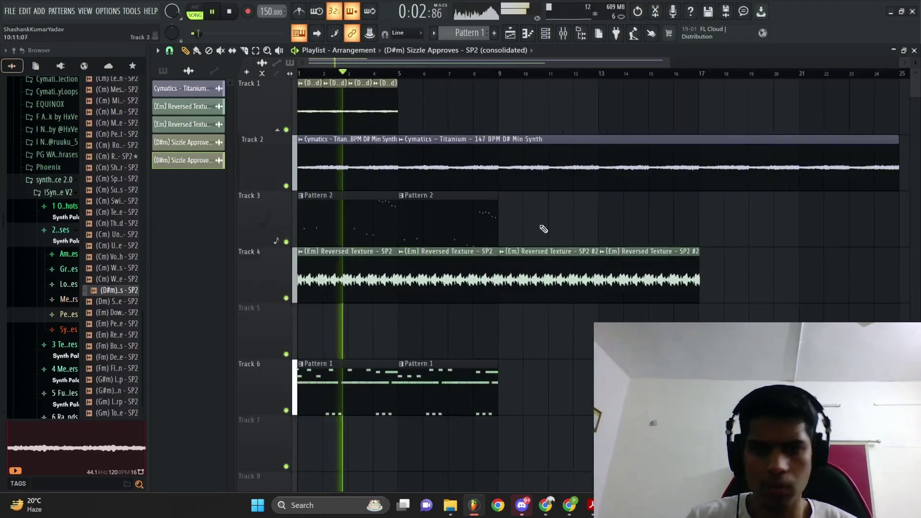
Step: Extend the Sizzle Approves slices through bar 10, make the bar 9 slice unique, and lower its pitch in Auto stretching mode
scroll(551, 229, down, 5)
scroll(556, 228, up, 5)
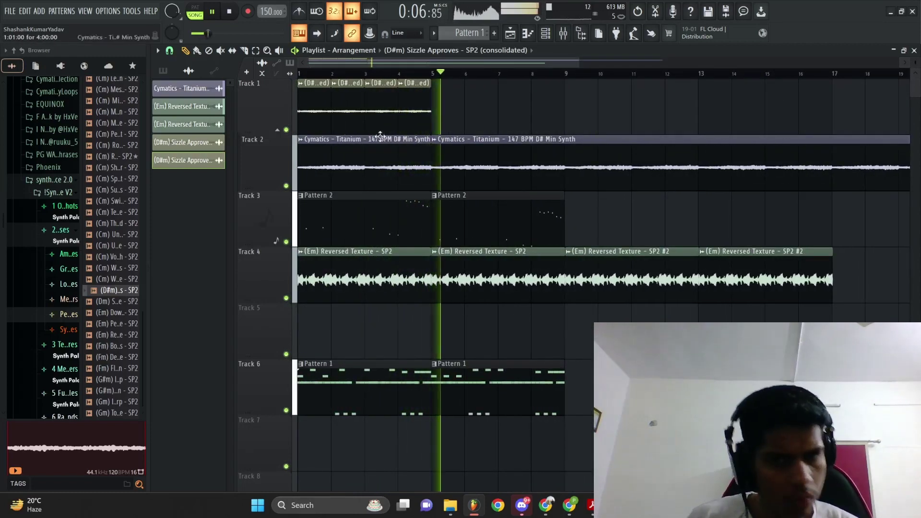
scroll(479, 144, down, 2)
drag(389, 114, 537, 84)
key(space)
right_click(491, 85)
click(516, 173)
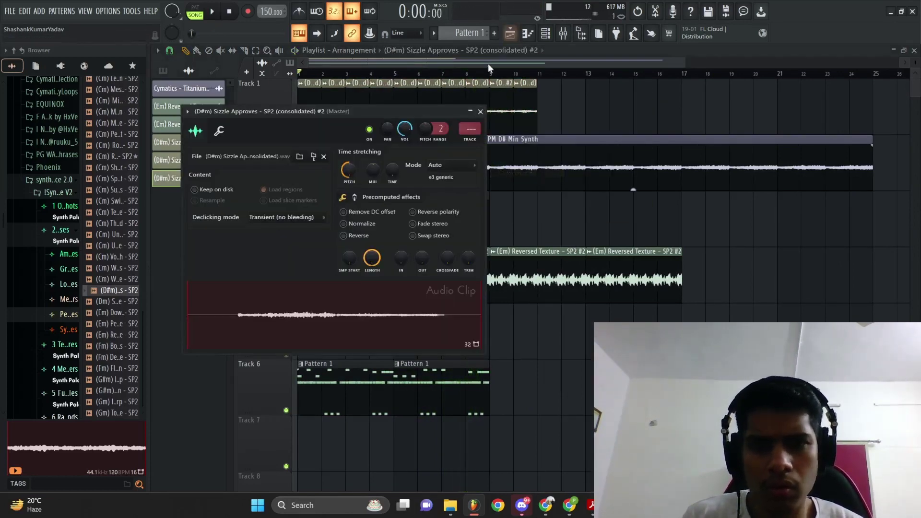
Step: Play from bar 9, delete the old bar 10 slice, and repeat the unique Sizzle Approves slice through bar 12
click(487, 74)
key(space)
right_click(517, 103)
click(520, 103)
key(ctrl+b)
key(ctrl+b)
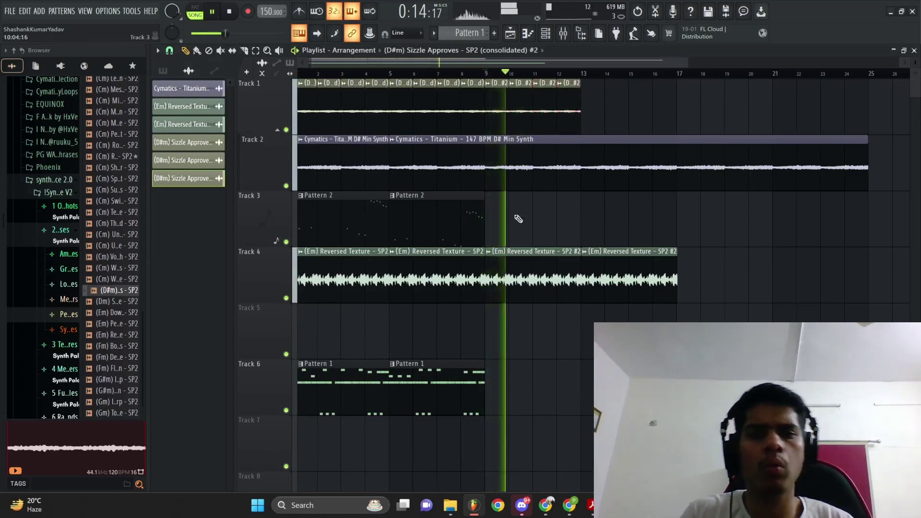
Step: Copy the second Pattern 2 clip to bars 9–12 on Track 3
drag(408, 216, 502, 212)
scroll(461, 206, down, 2)
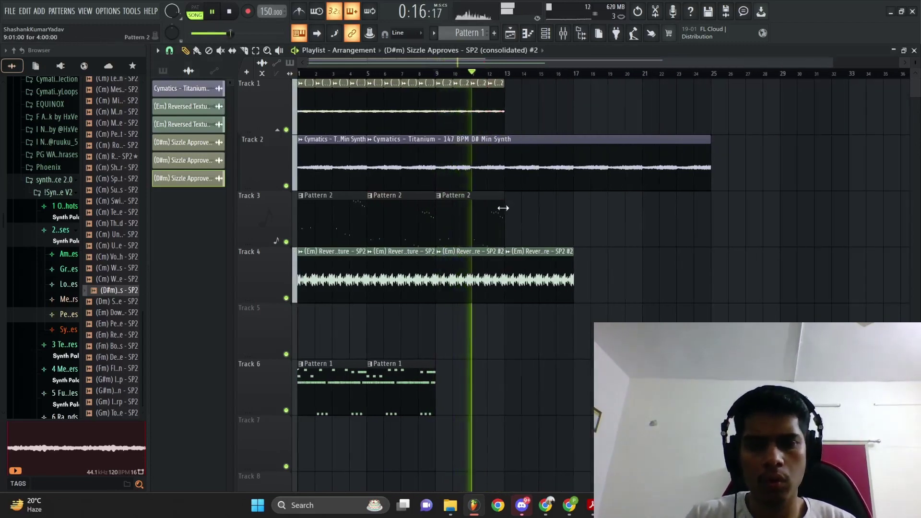
Step: Duplicate the Pattern 2 clip on Track 3 once more, placing the copy at bar 13
scroll(503, 208, up, 2)
scroll(503, 208, down, 2)
drag(503, 400, 233, 370)
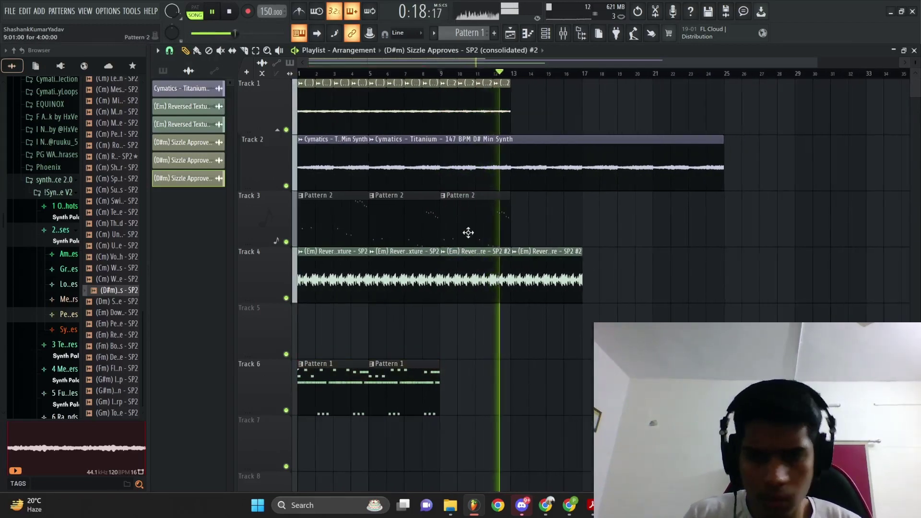
scroll(540, 232, up, 2)
scroll(541, 232, down, 2)
drag(525, 218, 468, 240)
key(ctrl+b)
key(space)
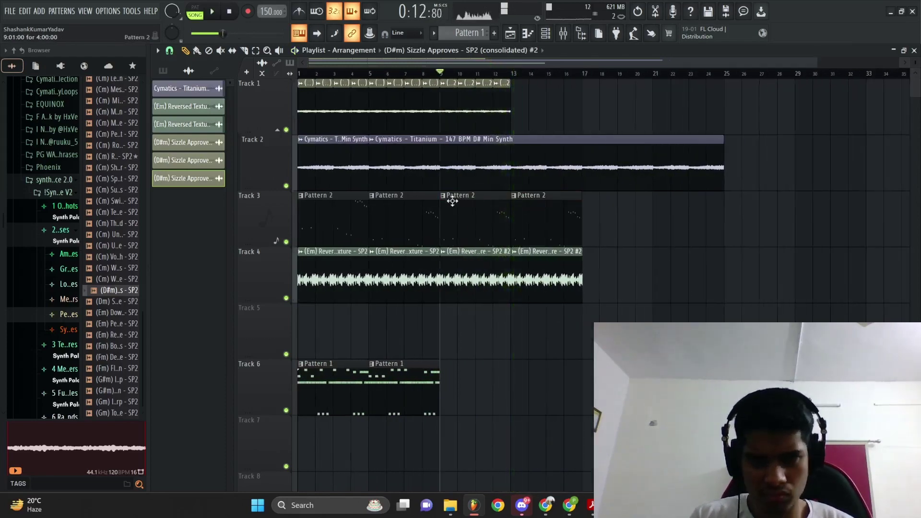
Step: Make the Track 3 clip at bar 9 a unique pattern and transpose its notes up three octaves
click(442, 195)
click(462, 205)
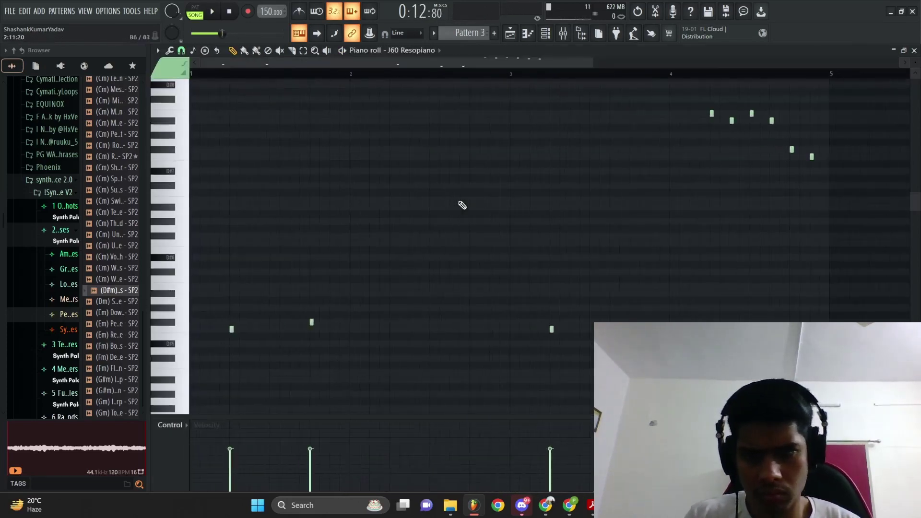
key(ctrl+Up)
key(ctrl+Up)
key(ctrl+Up)
Step: Delete the run of six high notes in bar 4 of the unique pattern during playback
key(space)
scroll(462, 205, down, 2)
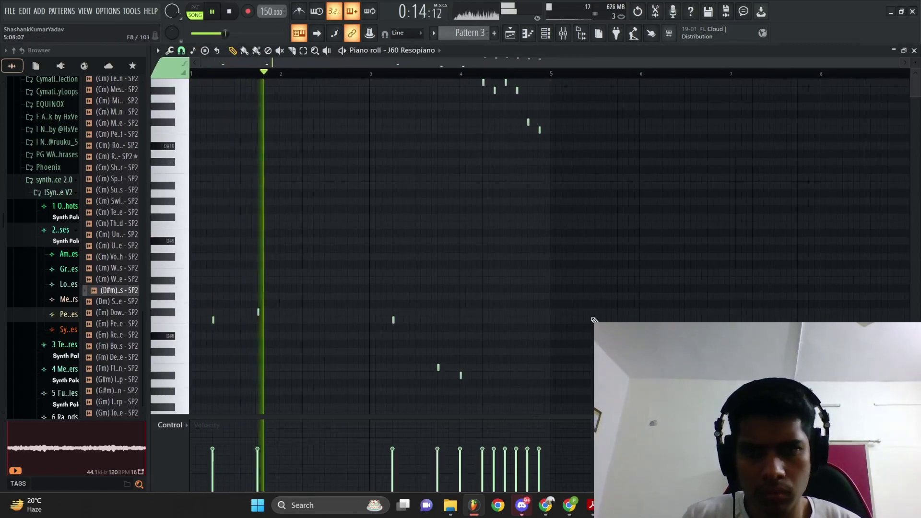
drag(595, 308, 431, 79)
key(Delete)
ctrl+right_click(490, 253)
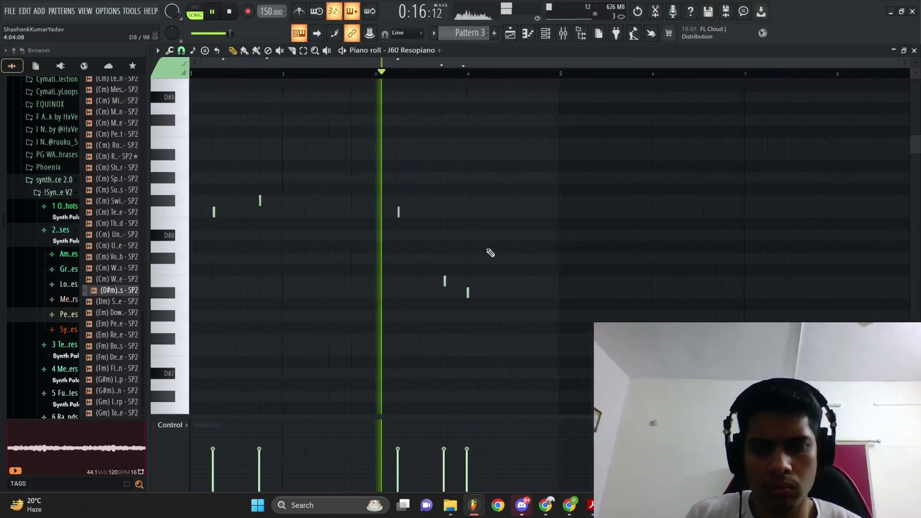
scroll(517, 94, up, 2)
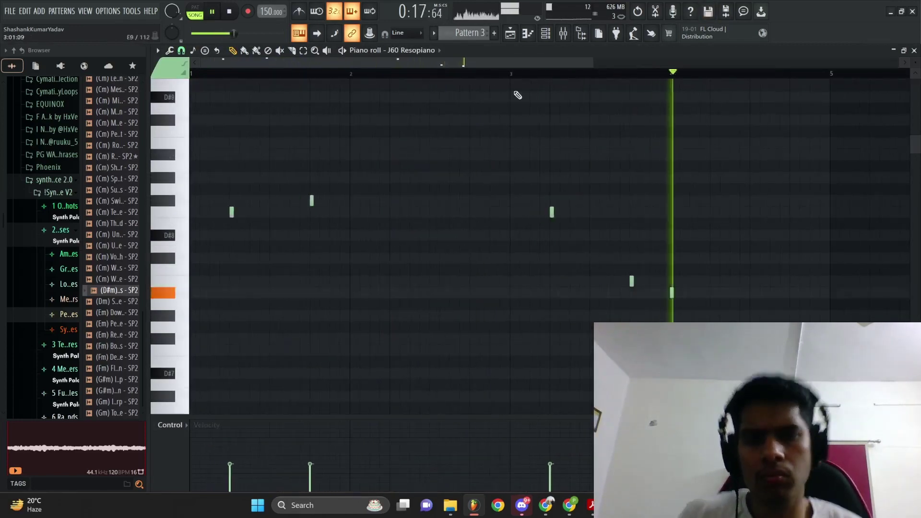
Step: Replace the Pattern 2 clip at bar 13 on Track 3 with a duplicate of the Pattern 3 clip
click(511, 35)
right_click(578, 220)
key(ctrl+b)
scroll(586, 211, down, 1)
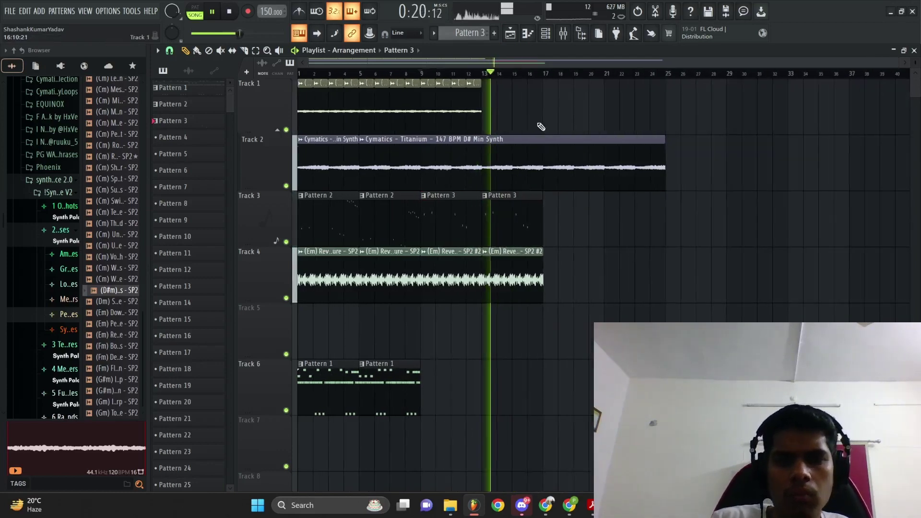
Step: Repeat the last four bars of Track 1 clips and both Pattern 1 clips on Track 6 so each track reaches bar 17
ctrl+drag(509, 126, 433, 128)
key(ctrl+b)
scroll(555, 128, up, 1)
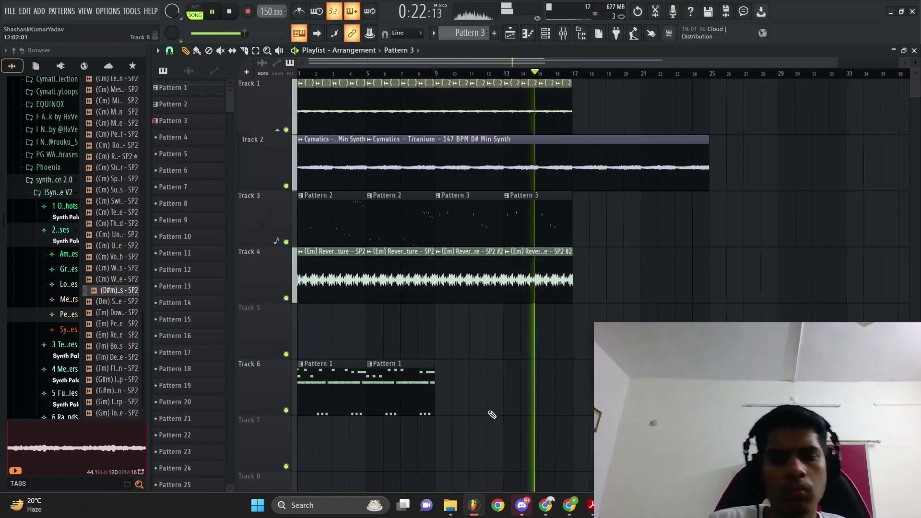
ctrl+drag(491, 413, 397, 394)
key(ctrl+b)
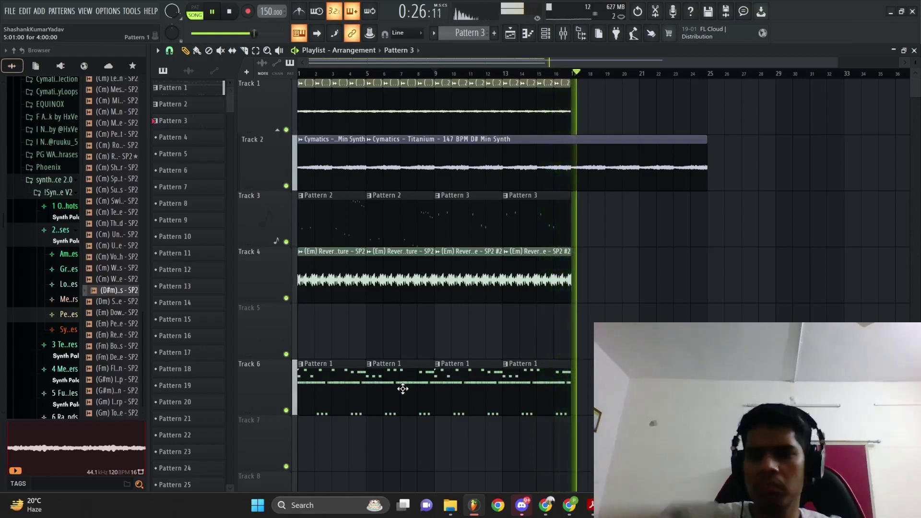
Step: Play the extended arrangement from the start to check how the layers sound together
key(space)
key(space)
scroll(429, 331, up, 1)
scroll(430, 322, down, 1)
key(space)
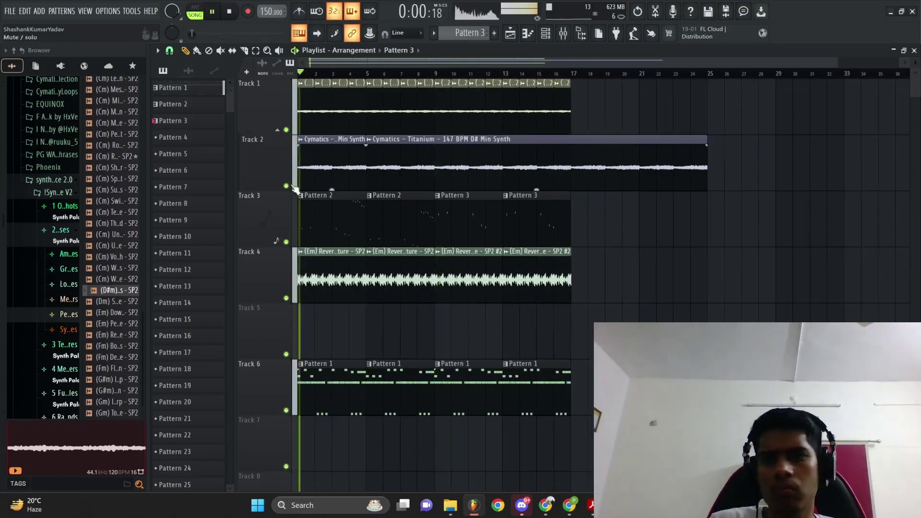
scroll(334, 204, up, 1)
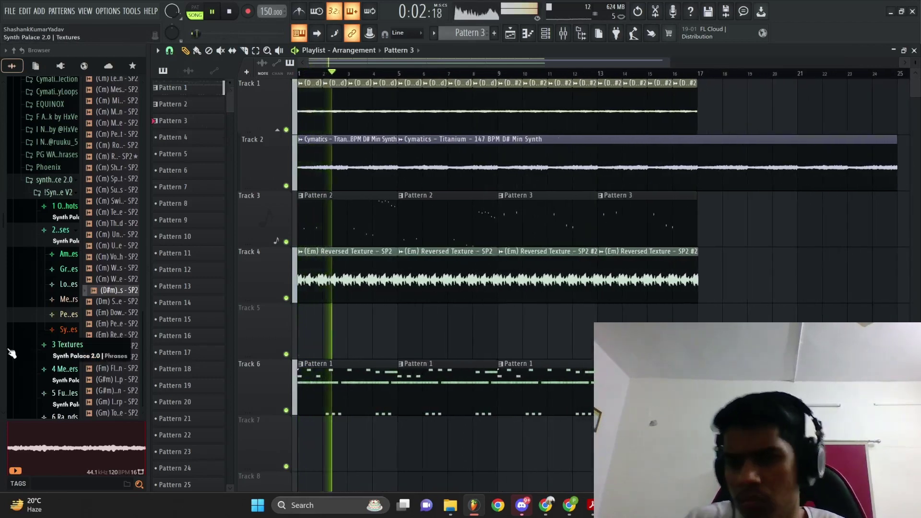
key(space)
Step: Preview samples in the Lo..es phrases folder and place (Gm) Lead Arp - SP2 on Track 5 at bar 9
click(58, 285)
click(99, 325)
click(97, 351)
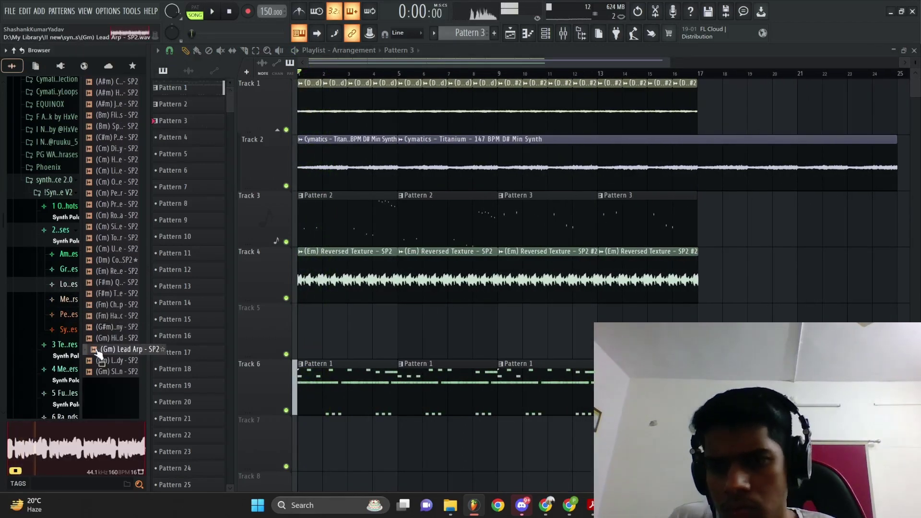
drag(97, 352, 523, 335)
scroll(522, 334, up, 2)
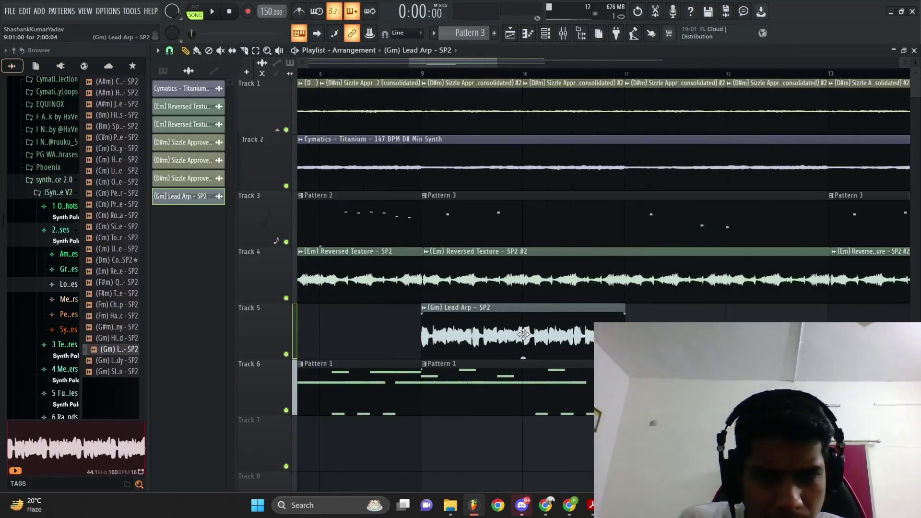
Step: Lower the pitch of the Lead Arp clip and reduce its clip gain to -8.0 dB while listening from bar 9
key(F7)
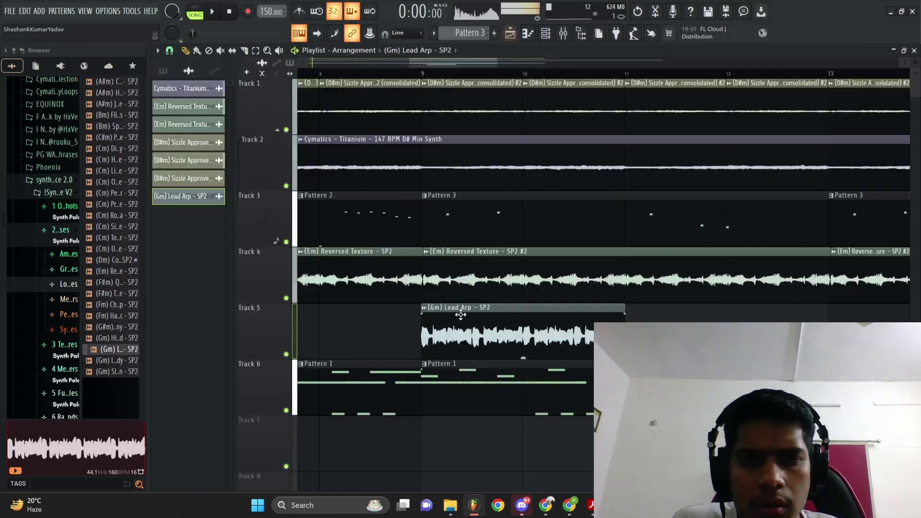
double_click(459, 310)
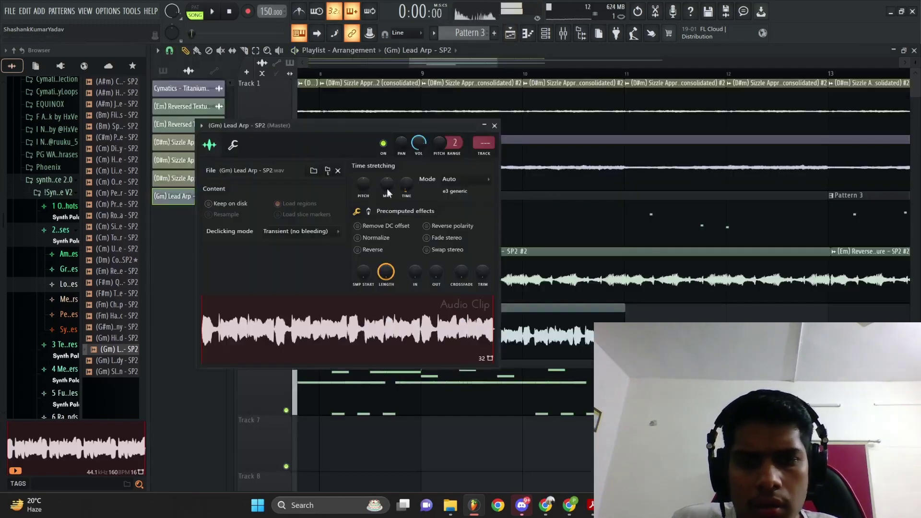
click(421, 74)
key(space)
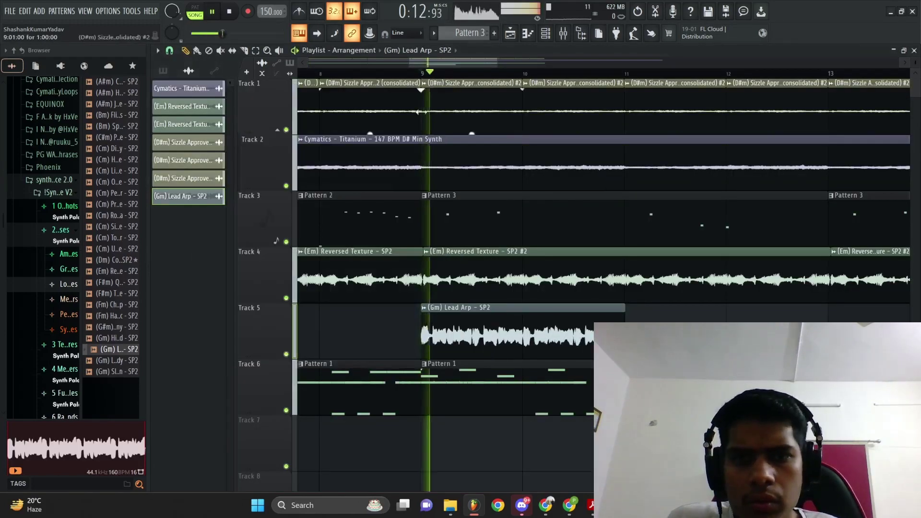
scroll(422, 144, down, 5)
drag(450, 357, 449, 373)
Step: Route the Lead Arp channel to free mixer track 9 and load Fruity Reeverb 2 in effect slot 2
double_click(444, 321)
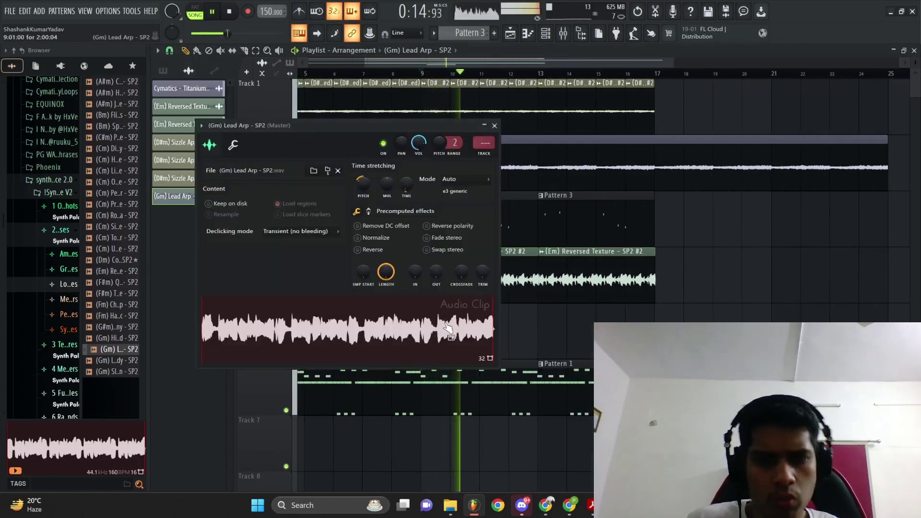
key(ctrl+l)
key(space)
click(831, 101)
mouse_move(834, 111)
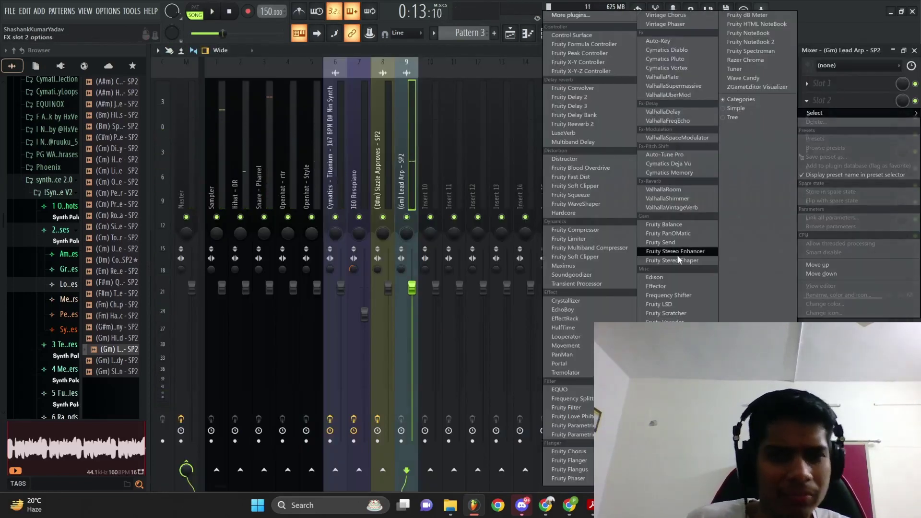
click(588, 123)
Step: Raise the reverb's wet level to about 27% and lower its dry level, checking the Lead Arp mixer track in solo
key(space)
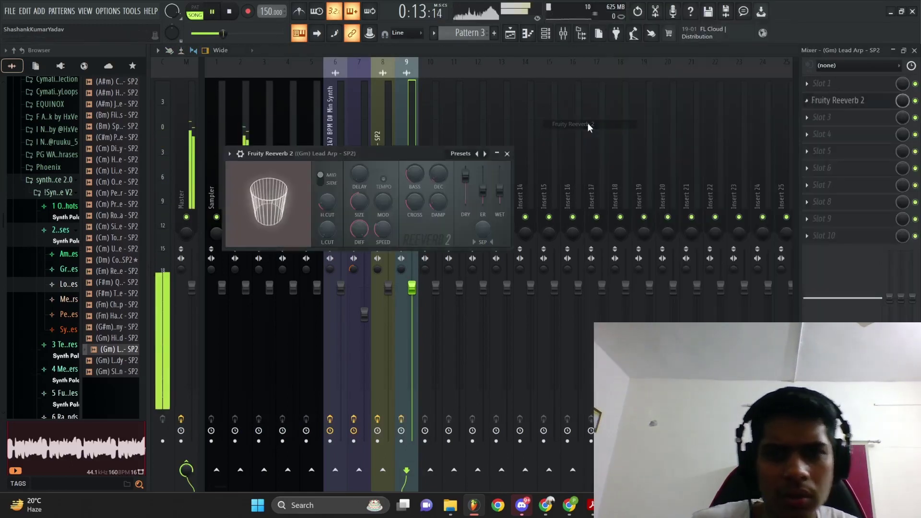
drag(500, 179, 500, 176)
drag(465, 175, 465, 199)
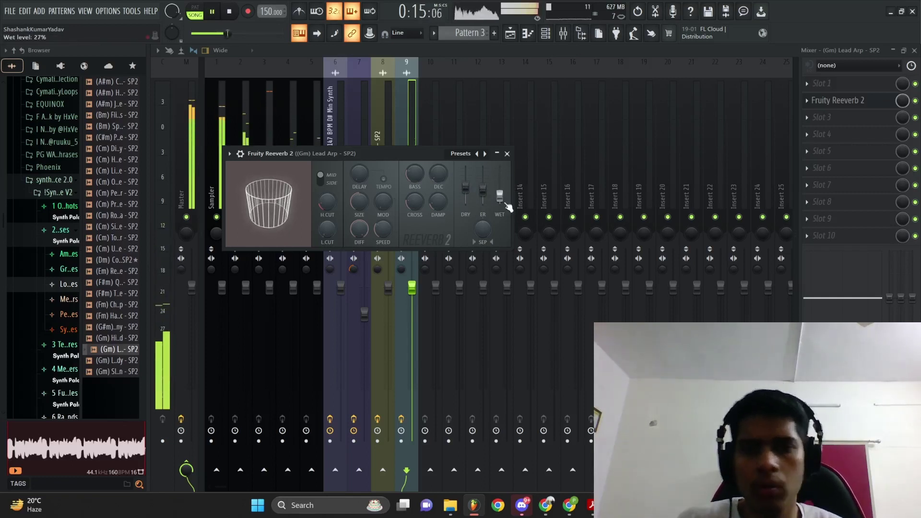
click(507, 154)
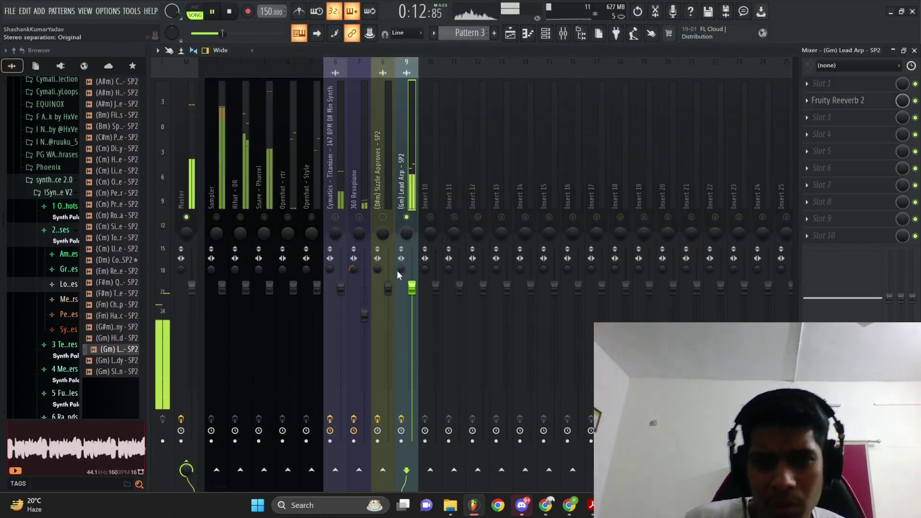
right_click(407, 218)
click(510, 33)
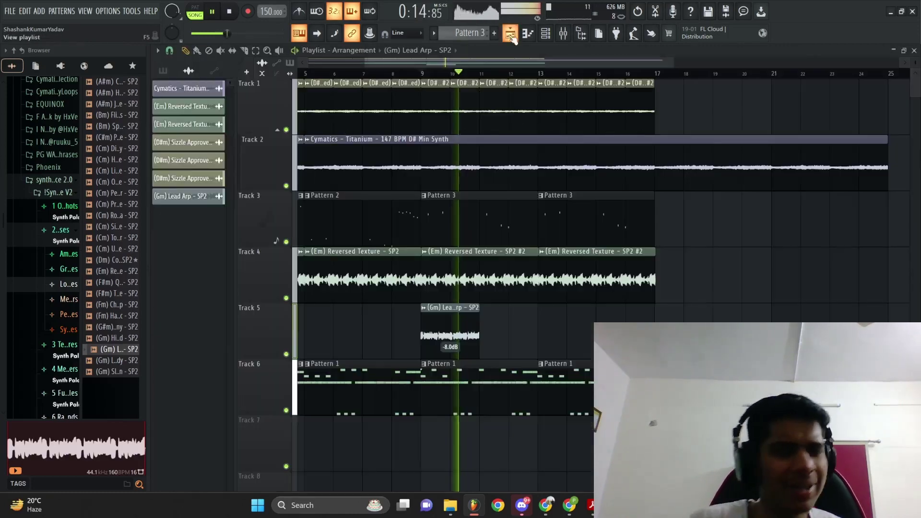
Step: Duplicate the Lead Arp clip on Track 5 so it repeats from bar 9 to bar 17
scroll(544, 209, down, 3)
drag(459, 335, 408, 319)
key(ctrl+b)
scroll(467, 324, up, 3)
drag(516, 338, 365, 320)
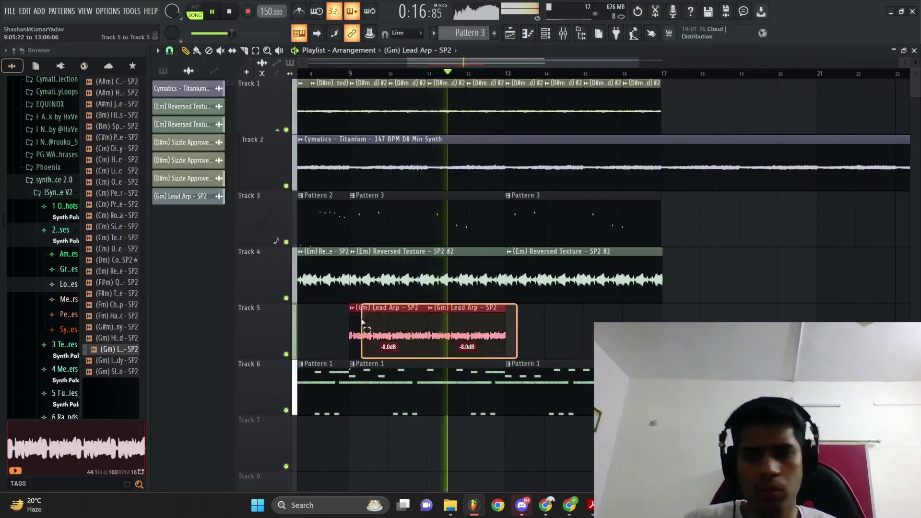
key(ctrl+b)
Step: Make the Lead Arp clip at bar 13 unique and undo the accidental deletion of the Reversed Texture clip on Track 4
click(509, 308)
click(541, 397)
right_click(612, 302)
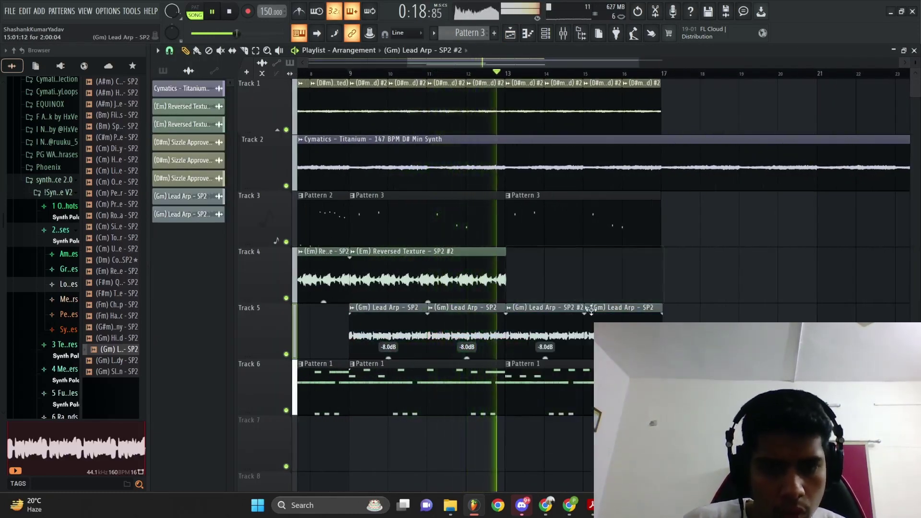
key(ctrl+z)
Step: Delete the last Lead Arp clip, shorten the bar 13 clip to one bar and repeat it three times
right_click(600, 309)
drag(583, 314, 544, 315)
ctrl+click(542, 315)
key(ctrl+b)
key(ctrl+b)
key(ctrl+b)
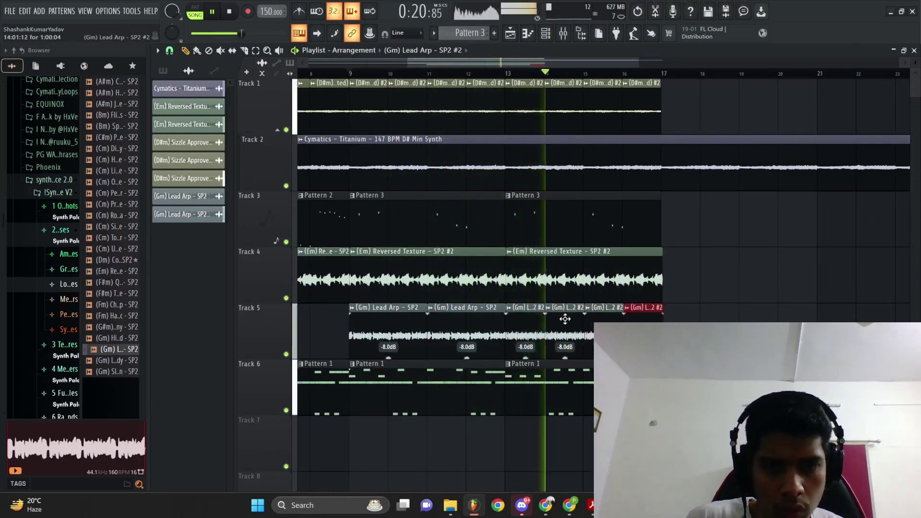
Step: Delete the one-bar Lead Arp copies at bars 14 and 16 on Track 5
right_click(565, 319)
right_click(640, 314)
scroll(532, 336, down, 3)
scroll(525, 346, up, 3)
scroll(523, 346, up, 4)
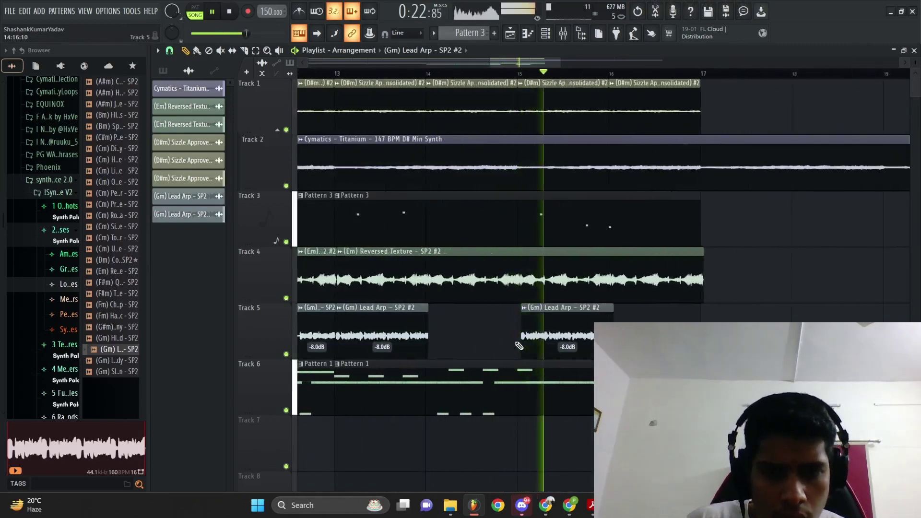
Step: Delete the Lead Arp copy at bar 15 and trim the end of the bar 13 clip with the Slice tool
right_click(534, 334)
scroll(518, 338, down, 2)
key(c)
scroll(440, 346, up, 1)
right_click(439, 344)
right_click(454, 330)
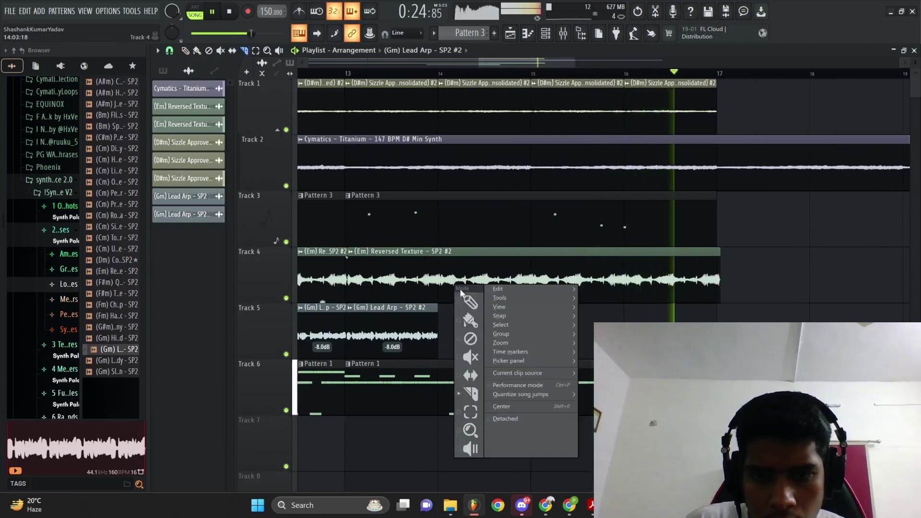
Step: Try placing a one-bar Lead Arp clip at bar 15 on Track 5
click(469, 301)
mouse_move(449, 331)
mouse_down()
mouse_move(392, 325)
mouse_move(575, 327)
mouse_up()
key(space)
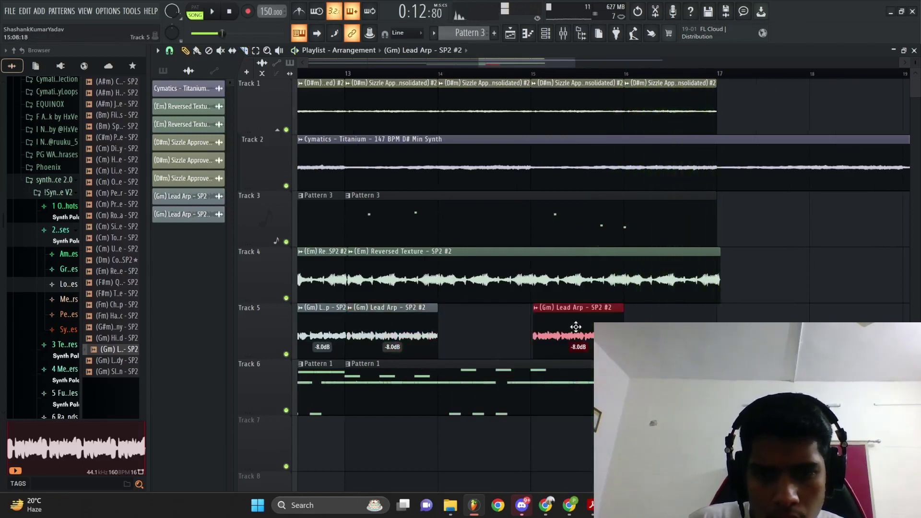
right_click(536, 327)
Step: Trim the start of the one-bar Lead Arp clip to the bar 13 line with the Slice tool
scroll(345, 347, up, 3)
key(c)
click(347, 342)
right_click(351, 335)
click(366, 348)
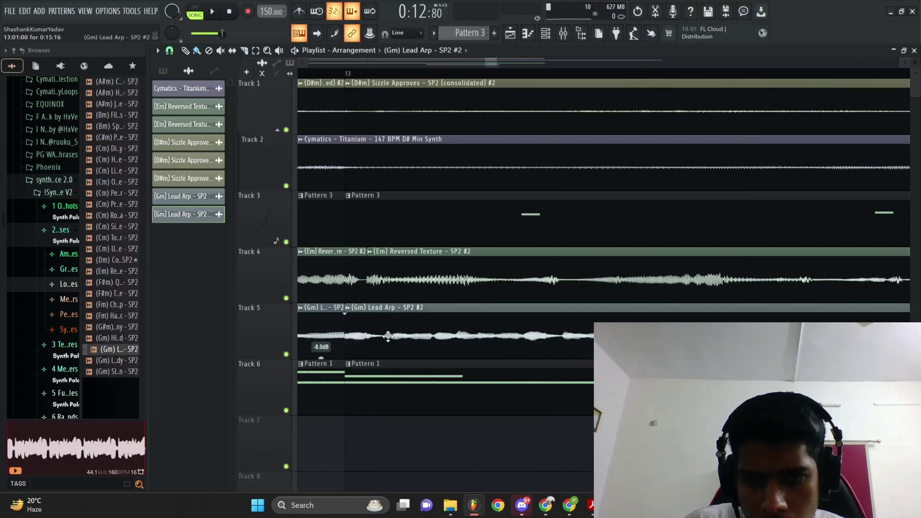
Step: Play from bar 9 and select the trimmed one-bar Lead Arp clip at bar 13 on Track 5
key(space)
scroll(432, 338, down, 3)
scroll(444, 339, down, 3)
ctrl+click(443, 339)
drag(498, 342, 476, 341)
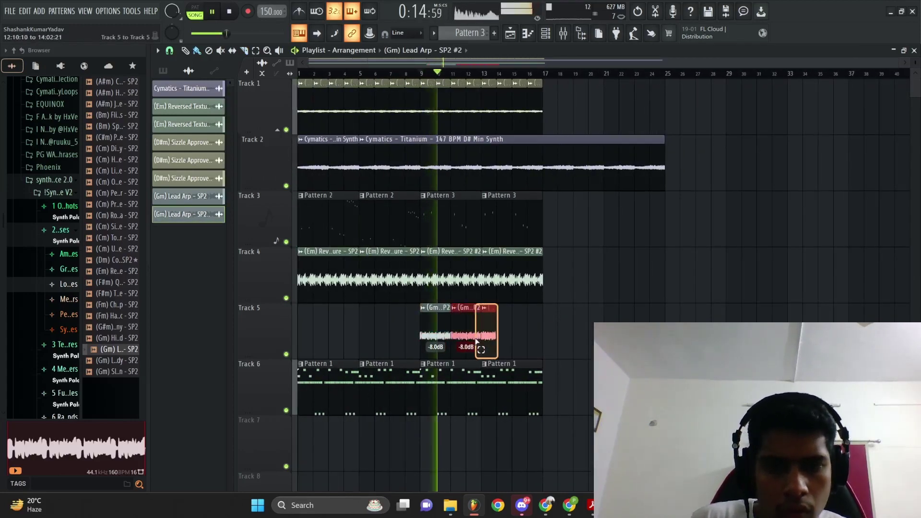
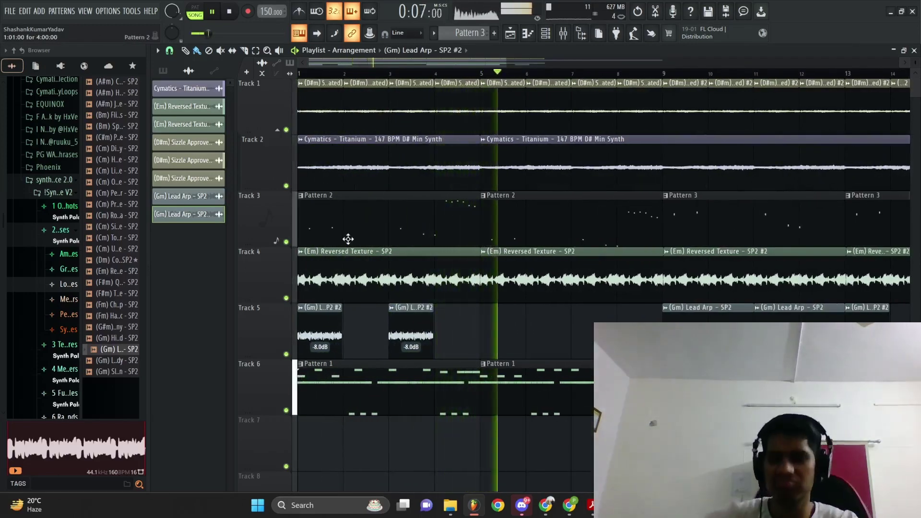
key(XF86AudioRaiseVolume)
key(XF86AudioRaiseVolume)
Step: Move the one-bar Lead Arp clips at bars 13 and 15 on Track 5 to bars 17 and 19
scroll(487, 273, down, 4)
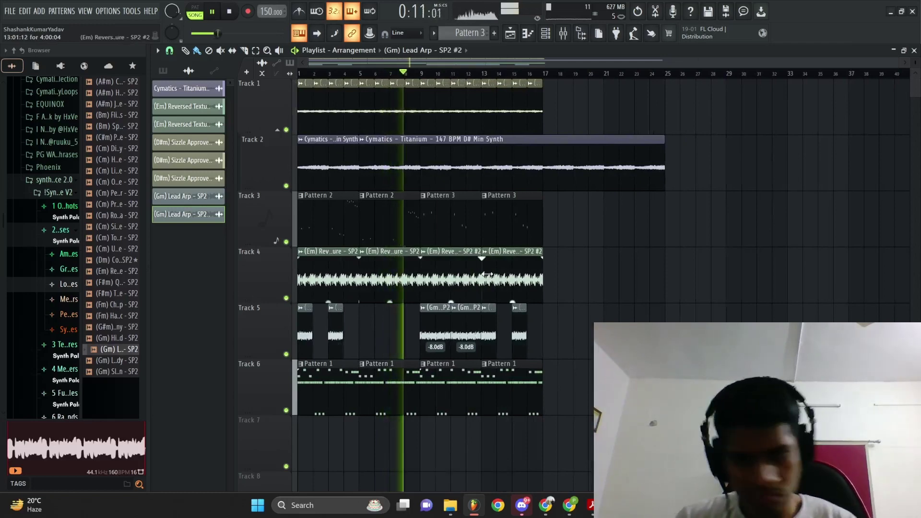
drag(547, 332, 486, 338)
key(ctrl+d)
scroll(547, 344, up, 2)
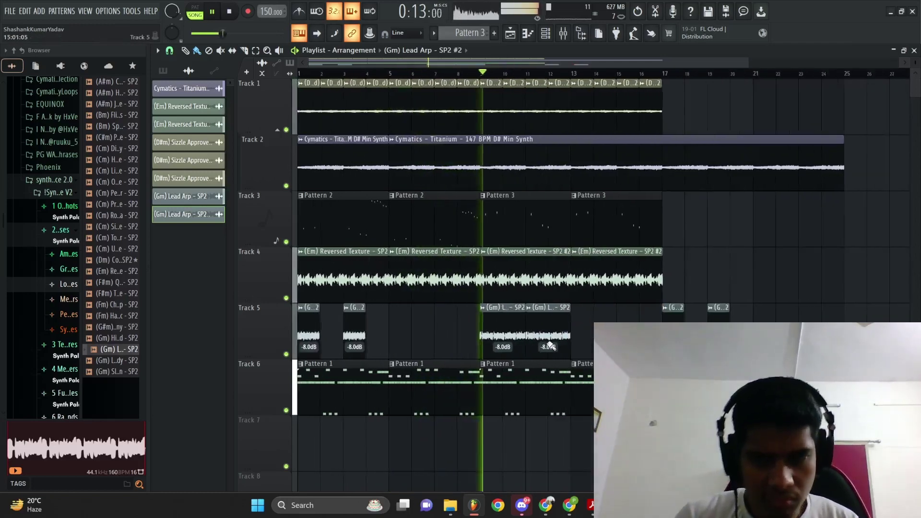
scroll(548, 345, down, 1)
Step: Move all four Pattern 1 clips from Track 6 down to Track 7
drag(566, 381, 288, 394)
drag(322, 394, 322, 447)
key(ctrl+d)
scroll(395, 339, down, 1)
scroll(396, 340, up, 3)
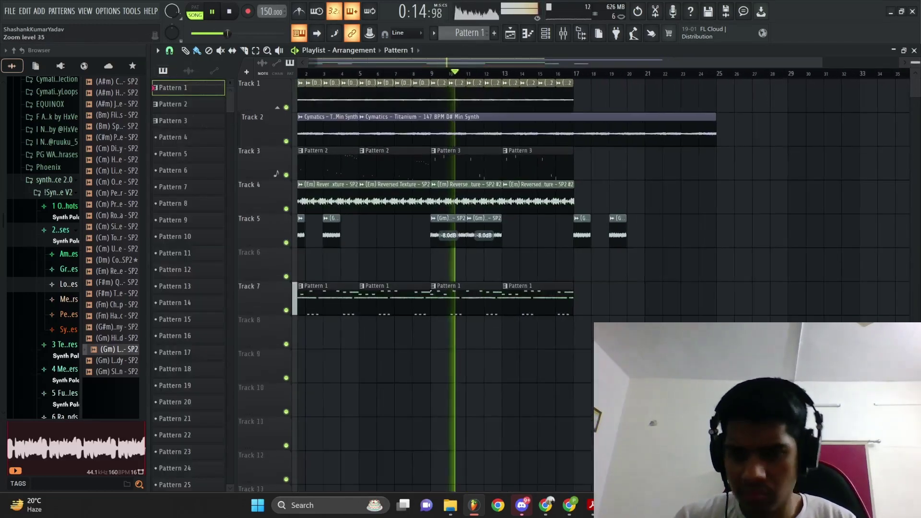
Step: Show all channel groups in the channel rack
key(F6)
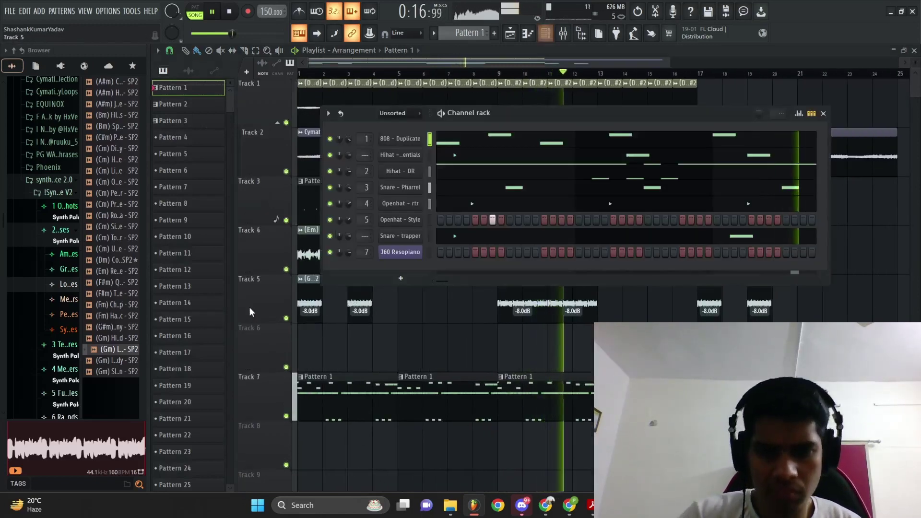
key(F6)
scroll(429, 314, down, 3)
scroll(428, 314, up, 3)
key(F6)
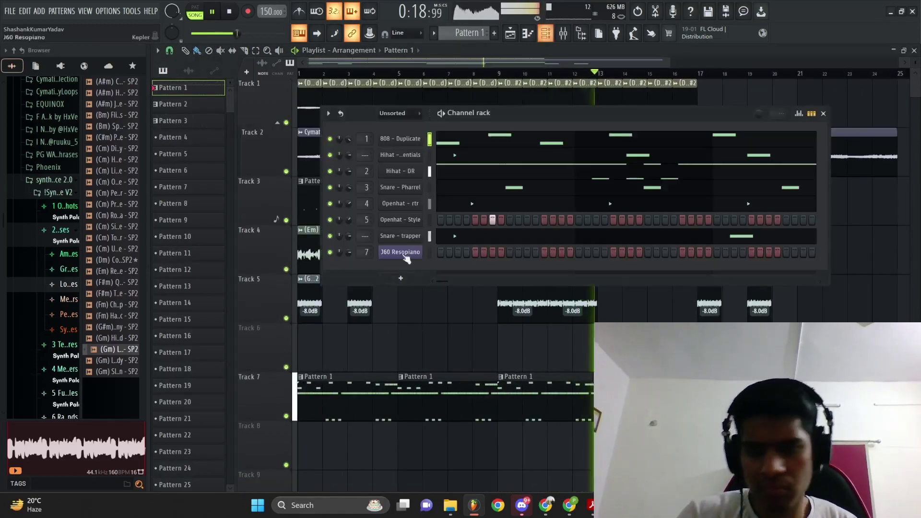
scroll(398, 119, up, 2)
Step: Route Hihat - Essentials, Snare - trapper, both Reversed Texture channels and both consolidated Sizzle Approves channels to mixer tracks 10 to 15
click(431, 156)
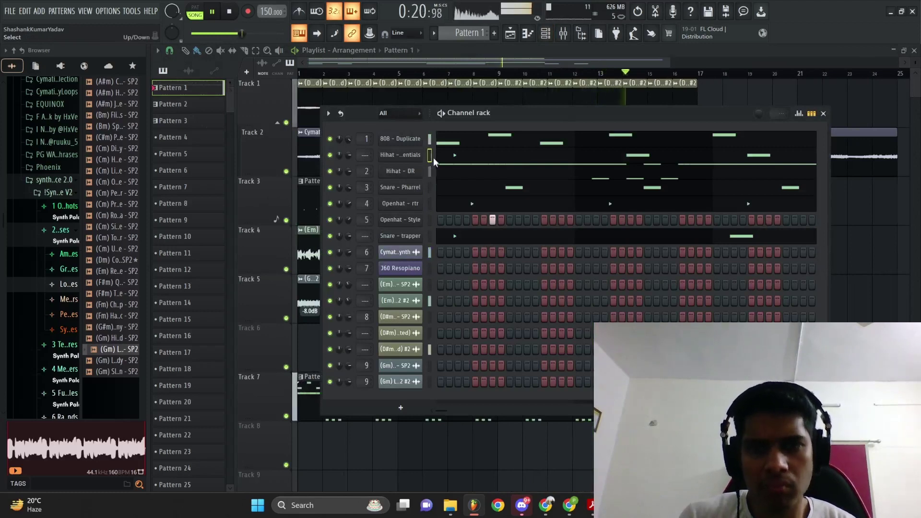
right_click(430, 301)
right_click(430, 286)
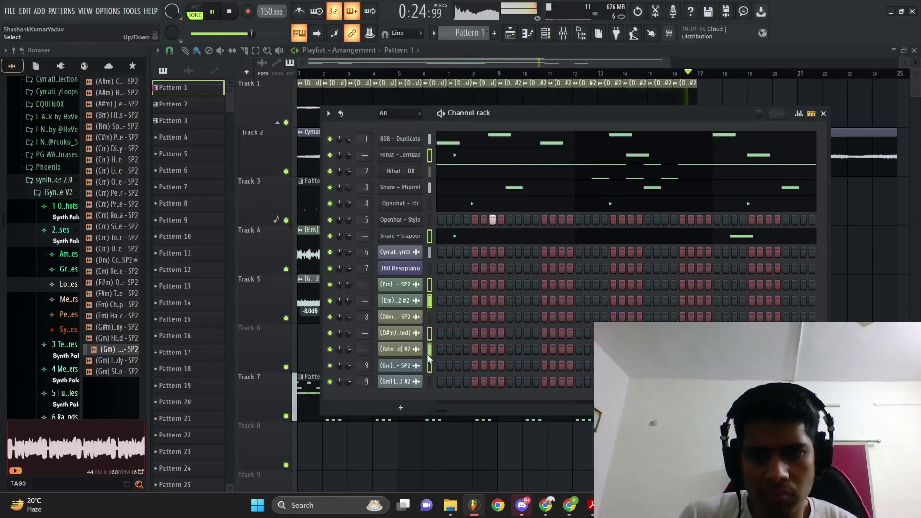
key(ctrl+l)
key(space)
key(space)
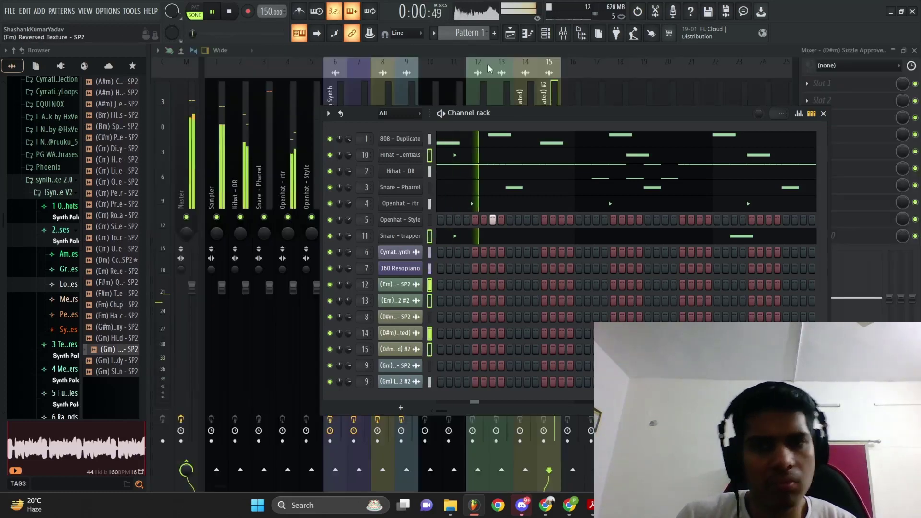
Step: Open the Percs folder of the Maxey drum kit and preview the Perc - Kanye sample
click(510, 33)
scroll(504, 176, down, 2)
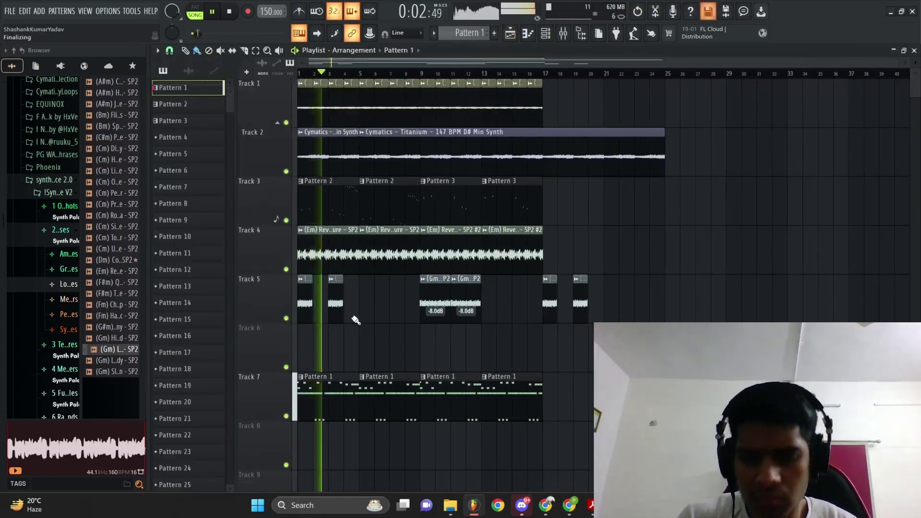
key(F6)
key(space)
click(54, 230)
click(57, 193)
key(space)
click(57, 183)
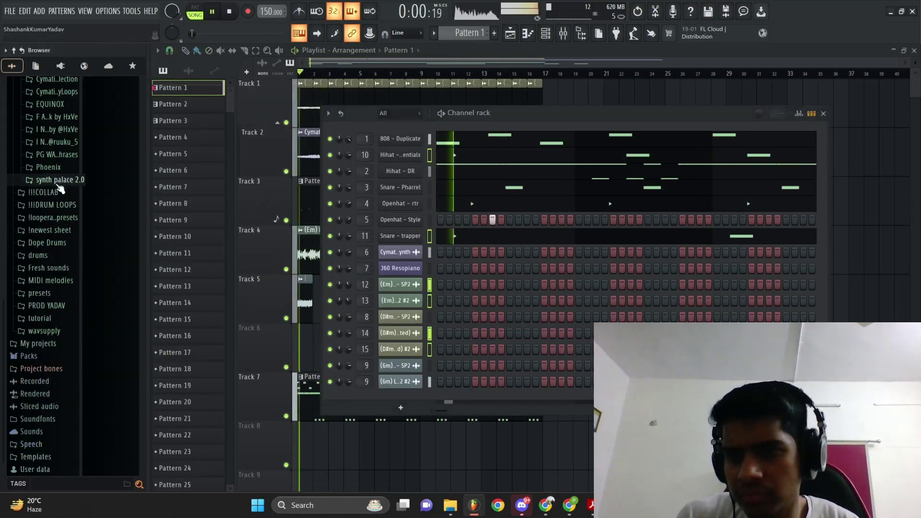
key(space)
click(46, 256)
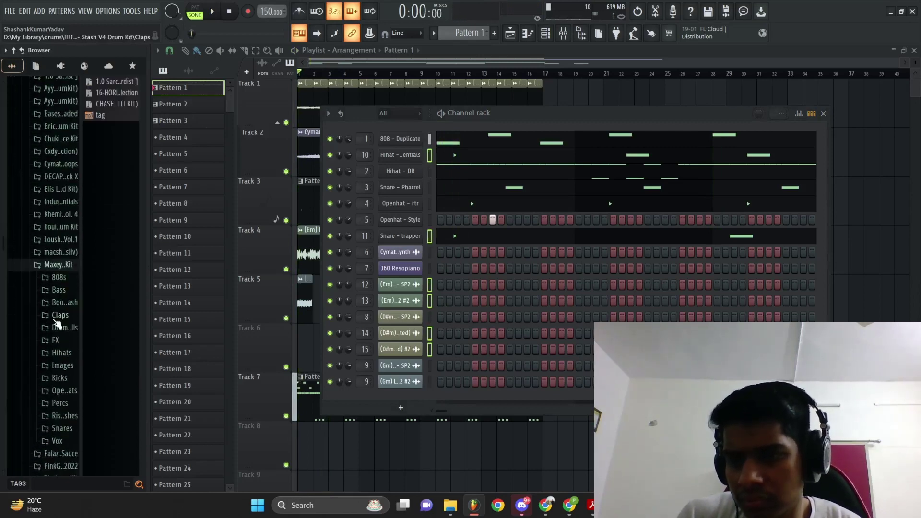
click(60, 403)
click(118, 282)
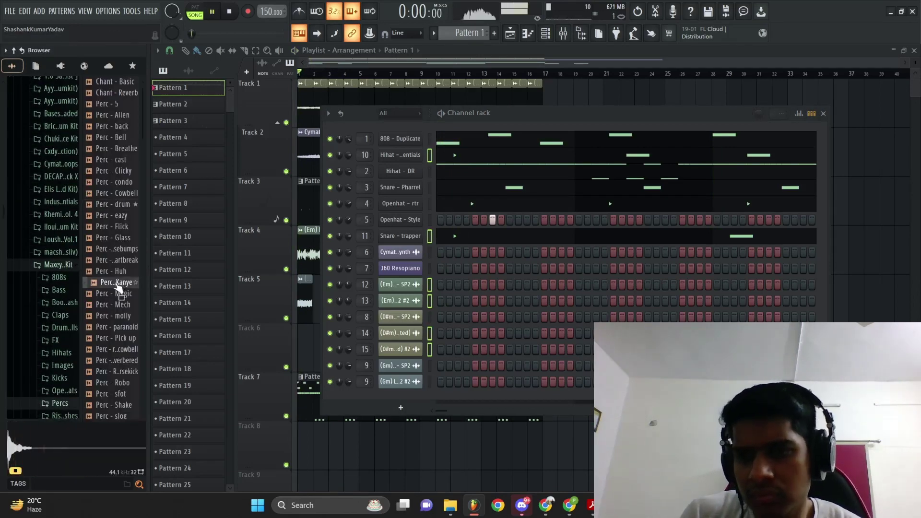
Step: Add Perc - Kanye as a channel above Openhat - Style and try a note in its piano roll
drag(117, 285, 424, 213)
right_click(421, 216)
click(436, 218)
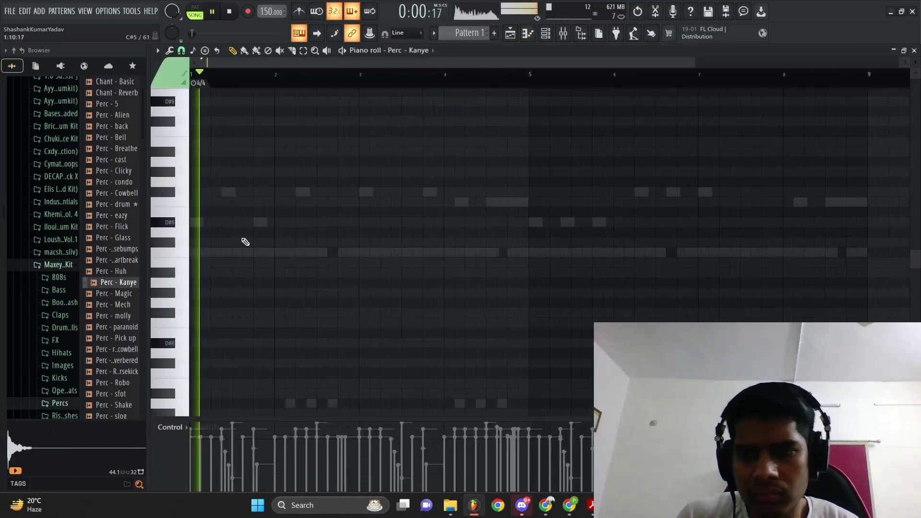
scroll(277, 226, up, 2)
key(space)
click(286, 222)
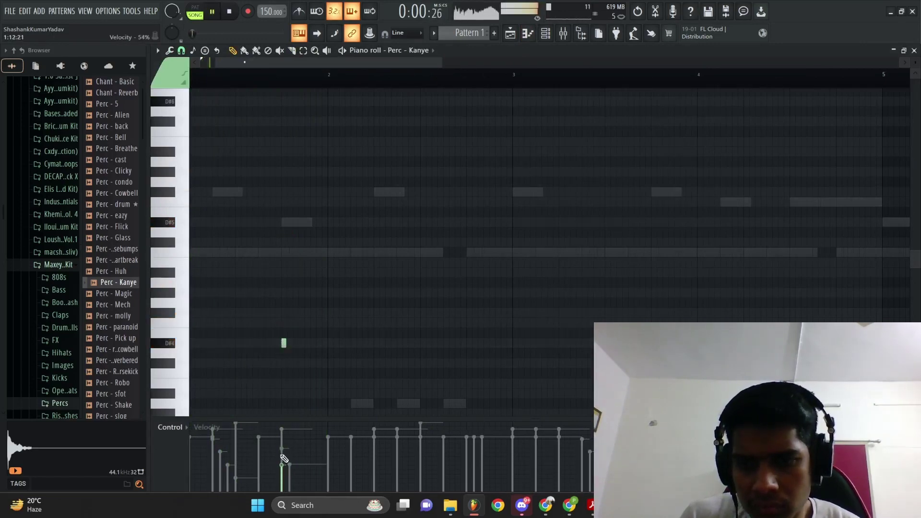
right_click(286, 344)
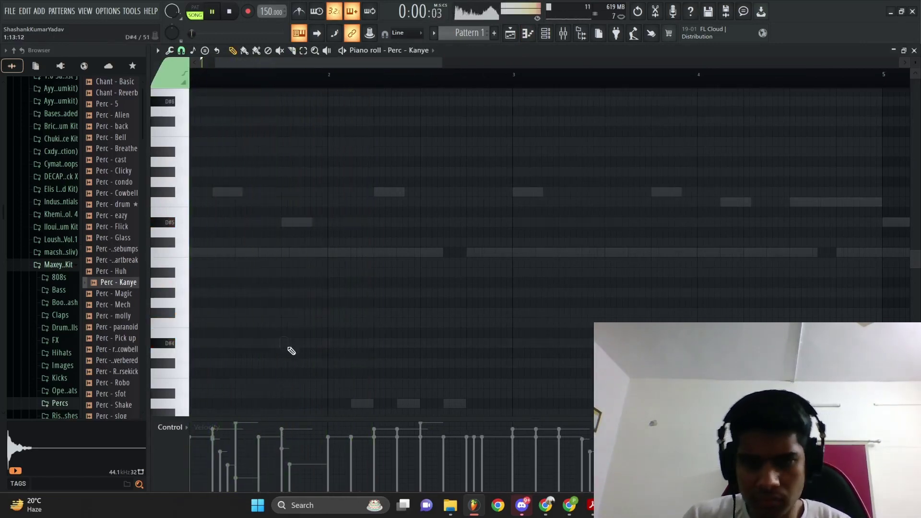
Step: Swap the percussion sample for Perc - Pick up and listen to it with the beat
click(137, 327)
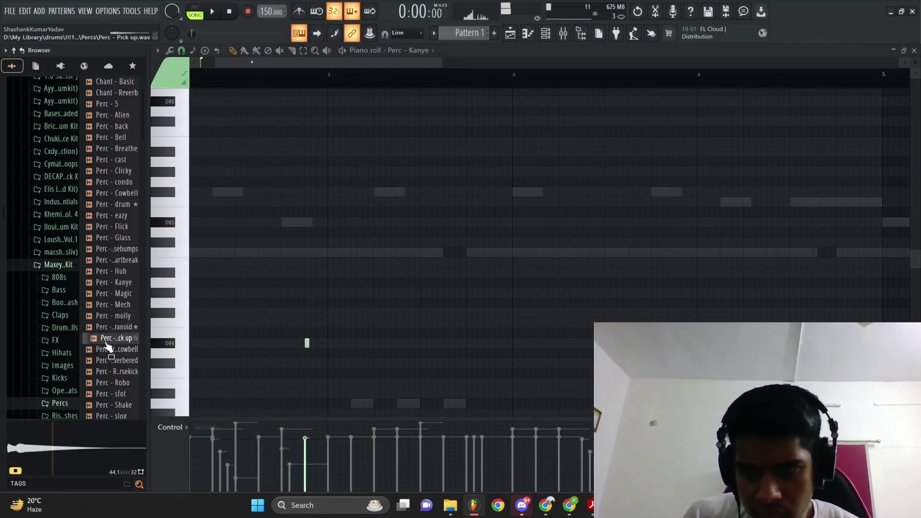
key(space)
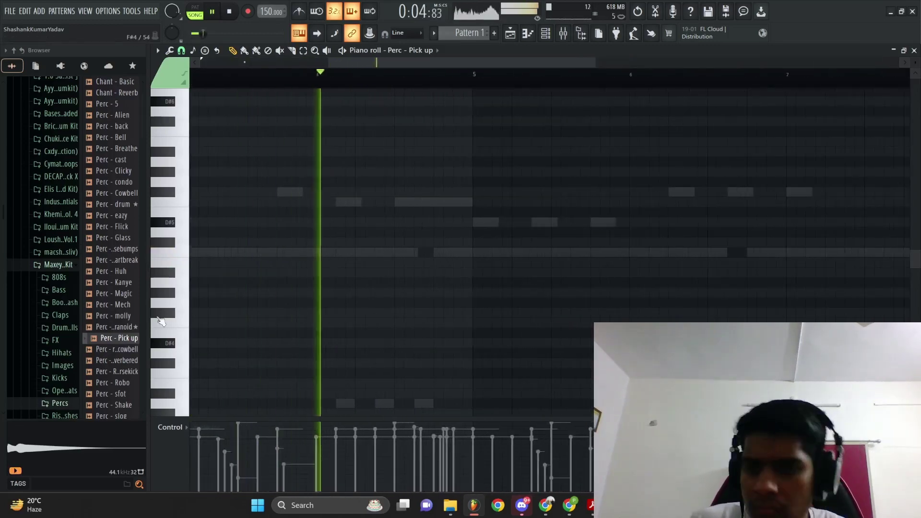
key(space)
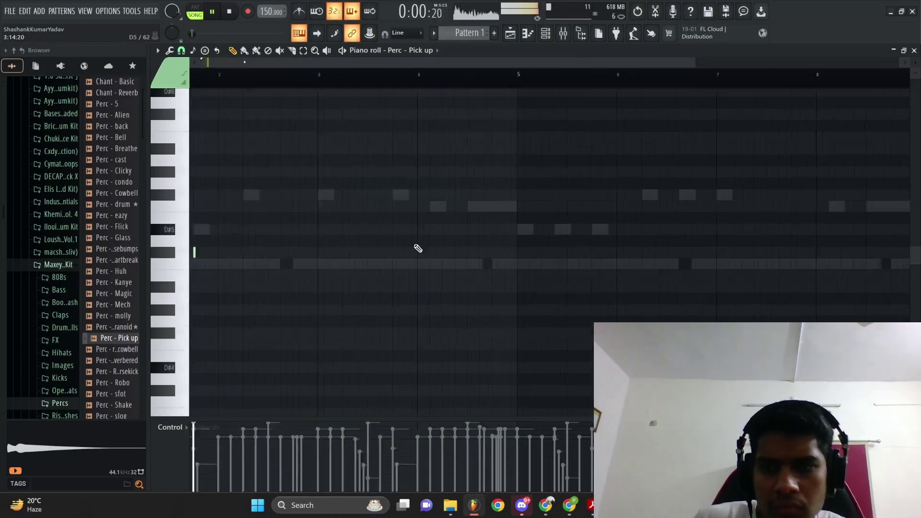
Step: Swap the percussion sample for Perc - Robo and try short C#5 notes in bar 1
click(105, 382)
drag(105, 384, 451, 220)
key(space)
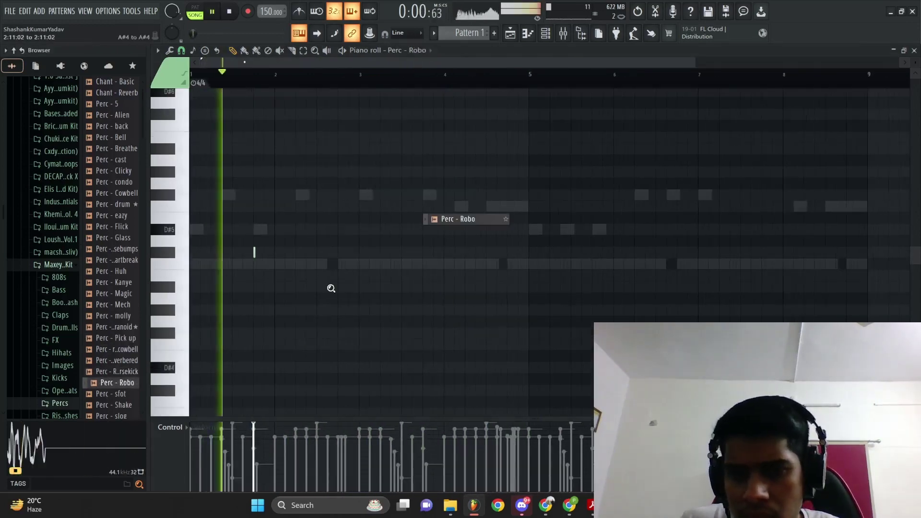
scroll(218, 274, up, 4)
scroll(240, 271, down, 4)
scroll(256, 269, up, 2)
key(space)
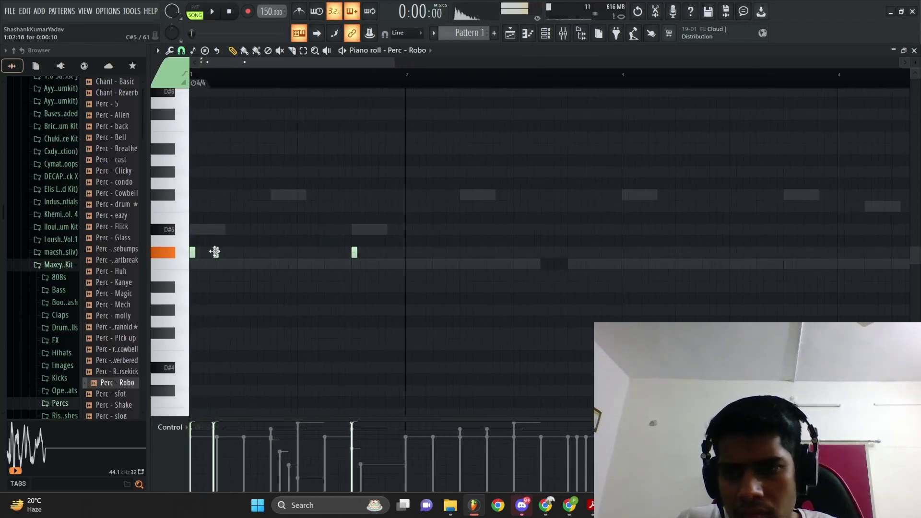
Step: Play the pattern and delete the two Perc - Robo notes at the start of bar 1
key(space)
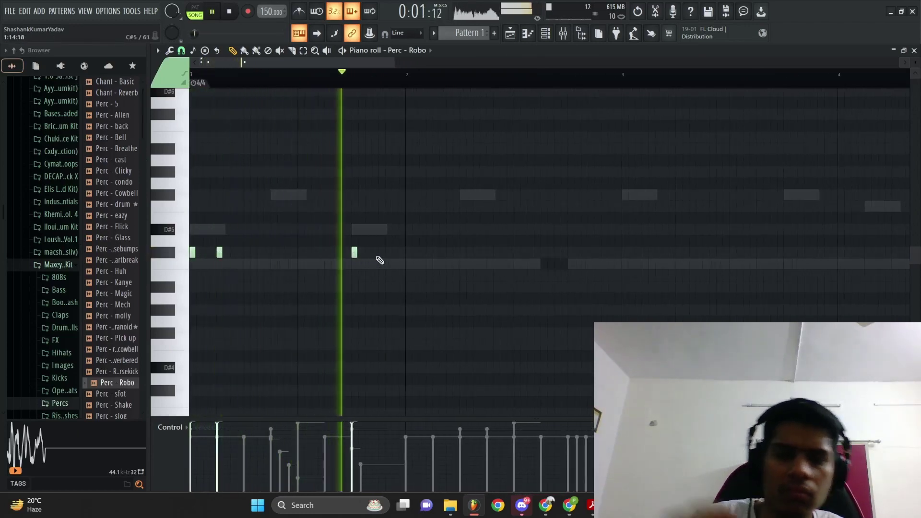
right_click(219, 252)
right_click(192, 253)
key(space)
key(F6)
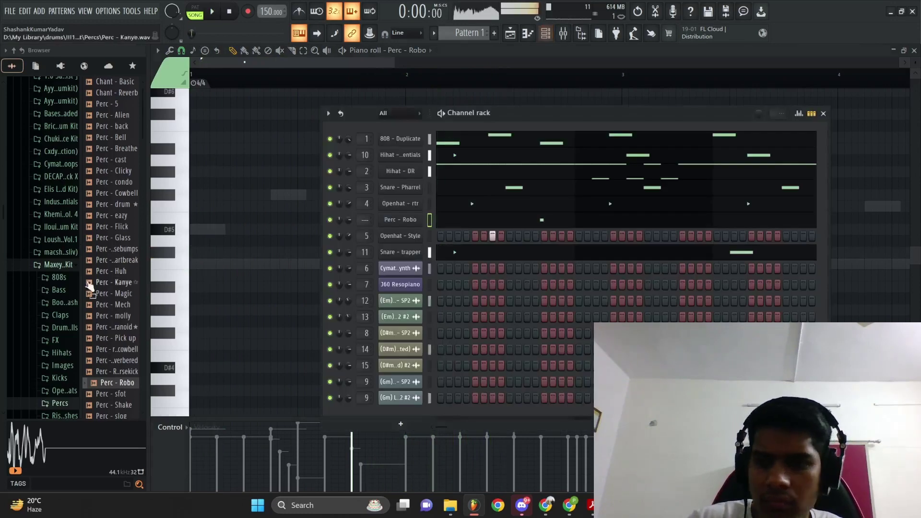
Step: Add Kick - FIRE from the Kicks folder as a channel below the 808 and copy the 808's notes into it
click(60, 378)
click(103, 149)
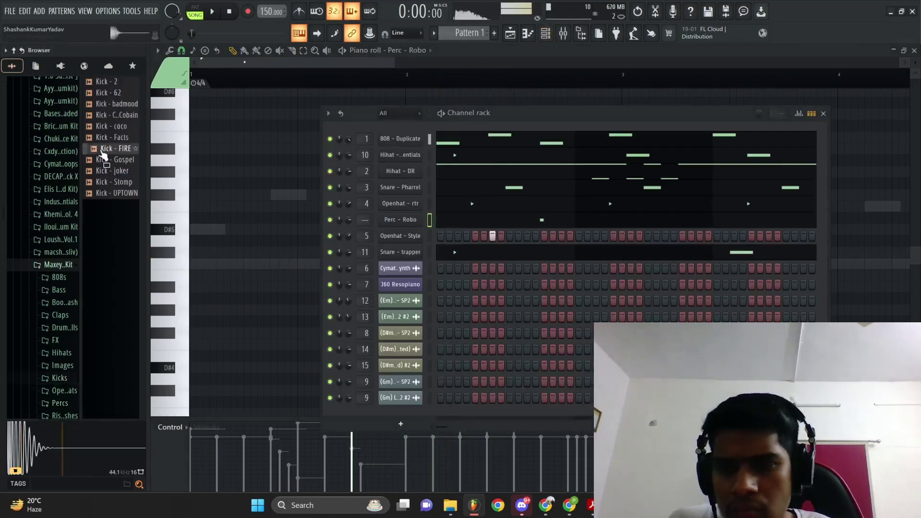
drag(430, 144, 427, 146)
click(429, 139)
key(ctrl+c)
click(430, 155)
key(ctrl+v)
Step: Flatten all Kick - FIRE notes onto one pitch, transpose them to C5 and play the result
click(472, 156)
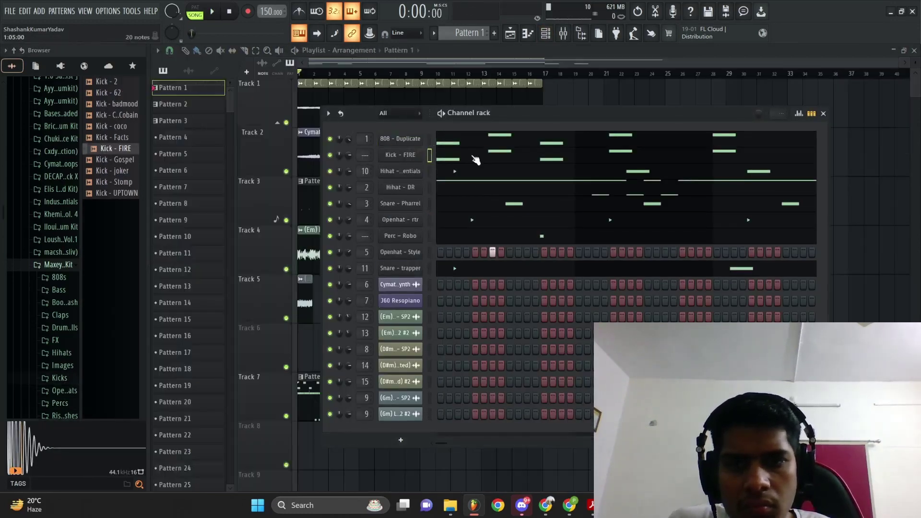
click(472, 156)
key(alt+k)
key(Return)
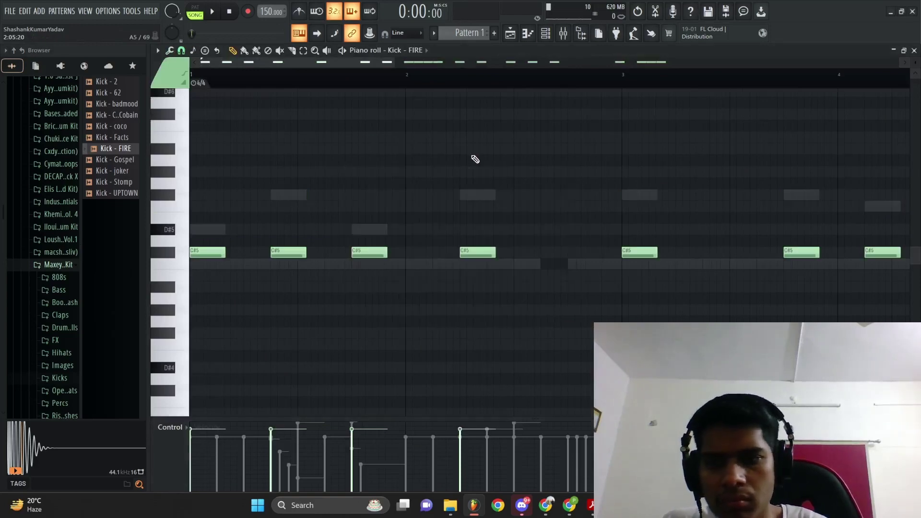
key(shift+Down)
key(space)
scroll(474, 159, down, 5)
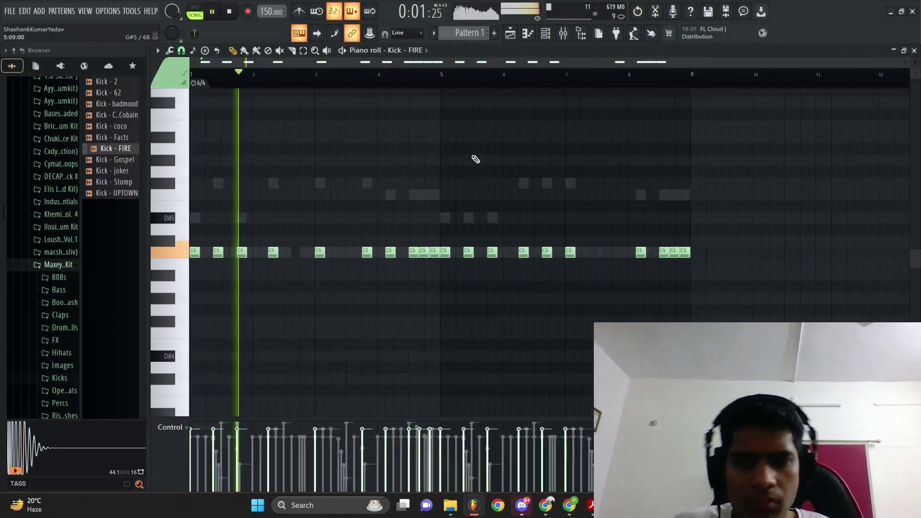
key(space)
key(space)
key(Escape)
key(space)
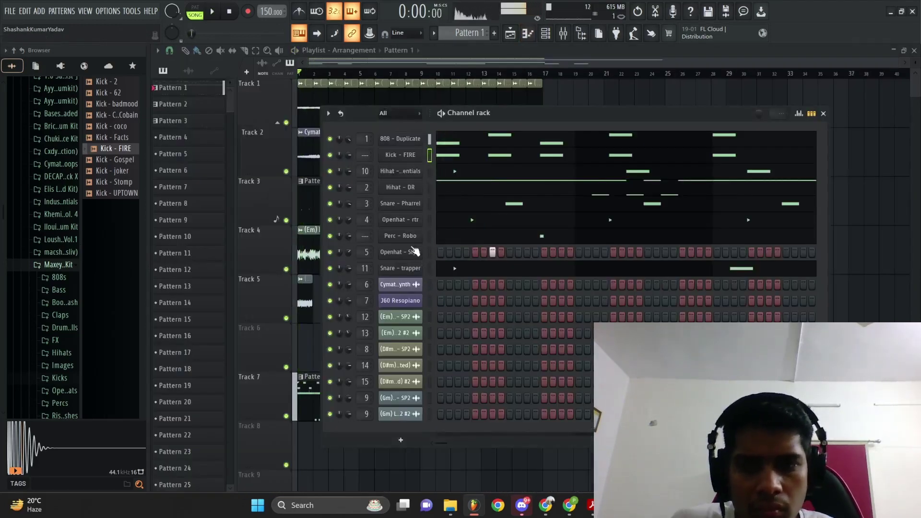
Step: Delete the Perc - Robo channel and play the arrangement
right_click(418, 235)
click(448, 342)
click(494, 286)
key(space)
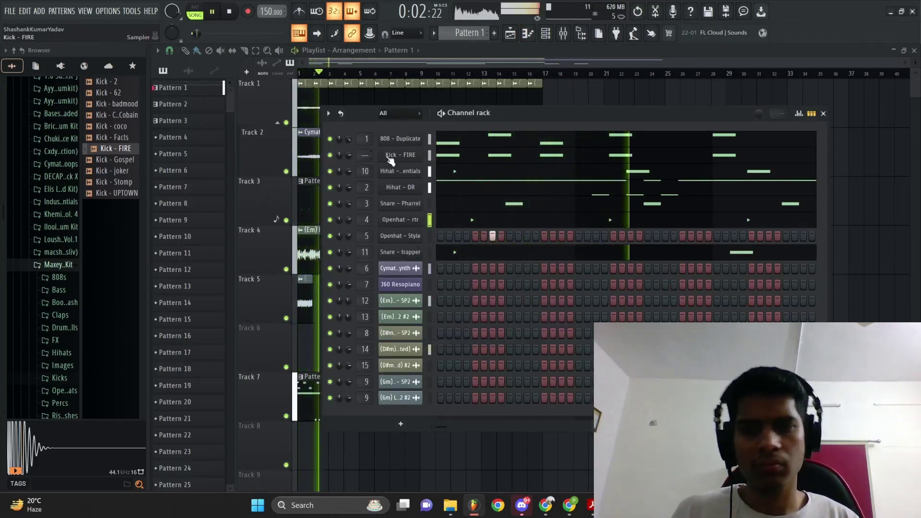
Step: Route the Kick - FIRE channel to mixer track 16 and return to the playlist
key(ctrl+l)
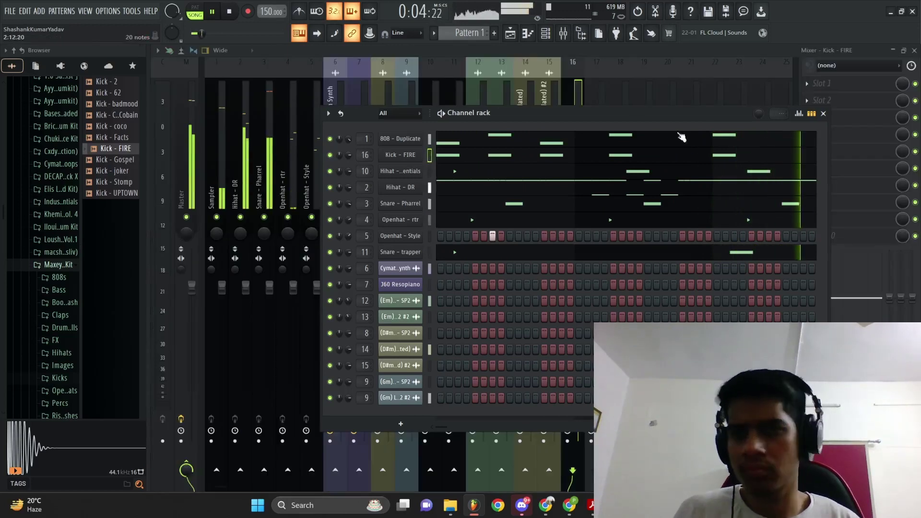
key(F6)
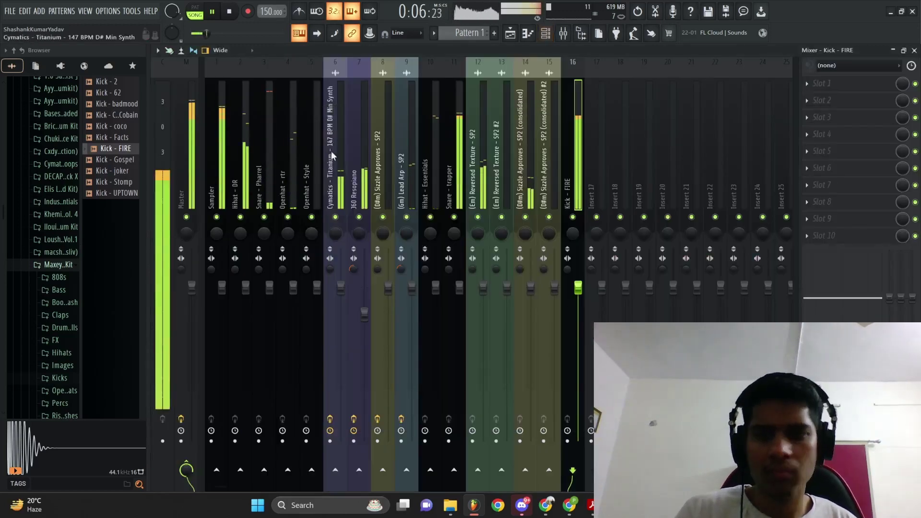
click(510, 34)
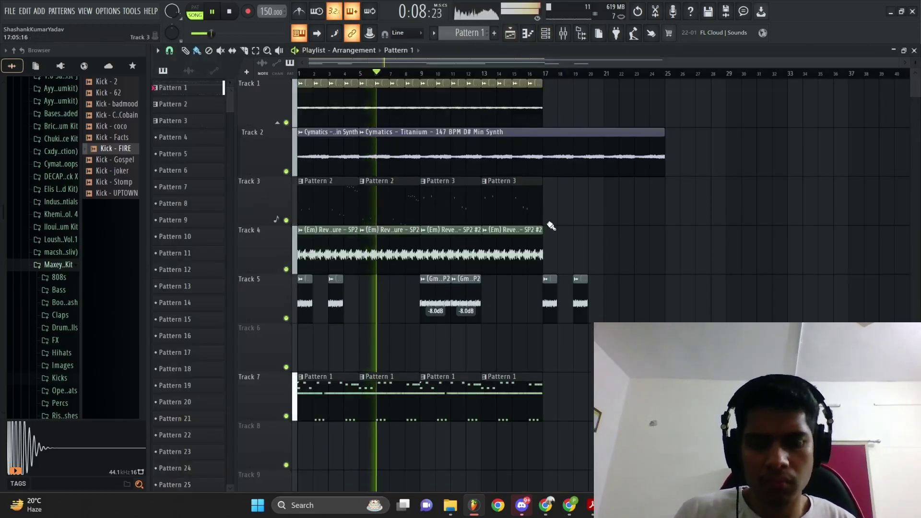
Step: Replace the Kick - FIRE sample in Pattern 1 with Kick - Gospel and listen to it with the beat
double_click(462, 401)
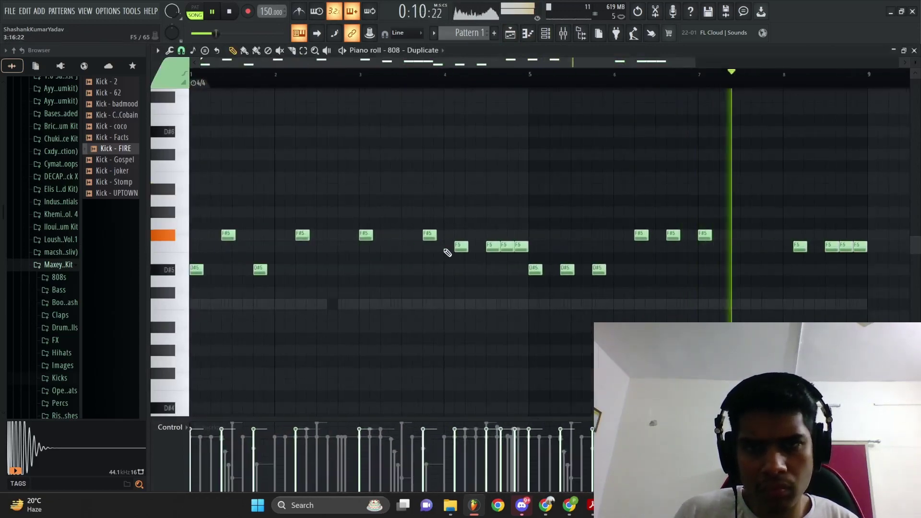
click(407, 50)
click(441, 236)
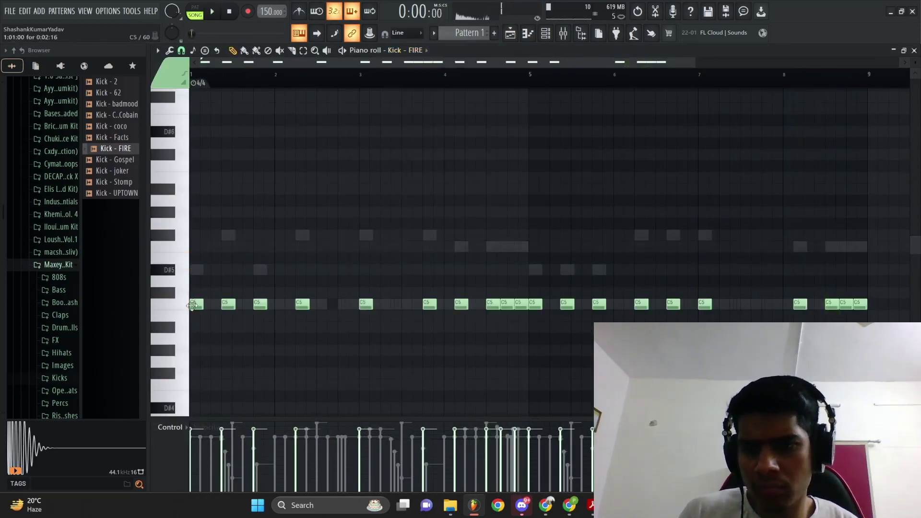
click(112, 150)
click(113, 160)
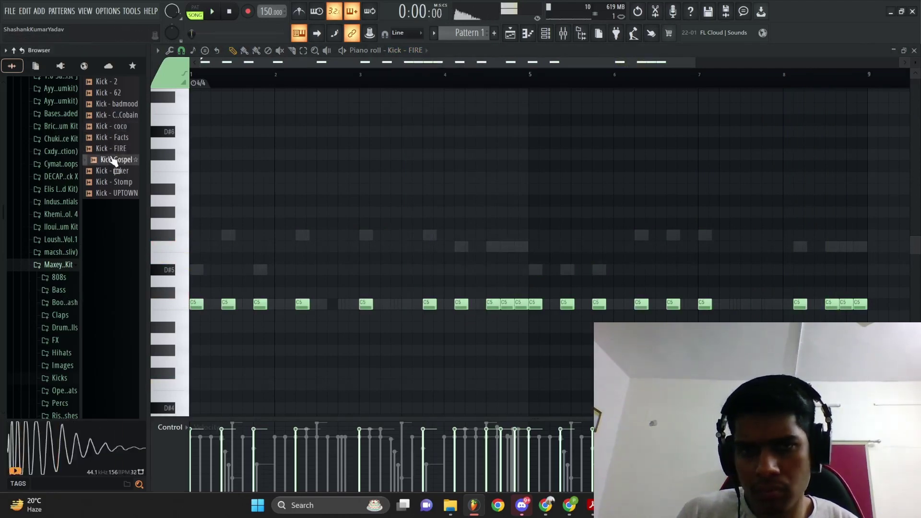
middle_click(113, 160)
key(space)
ctrl+right_click(316, 196)
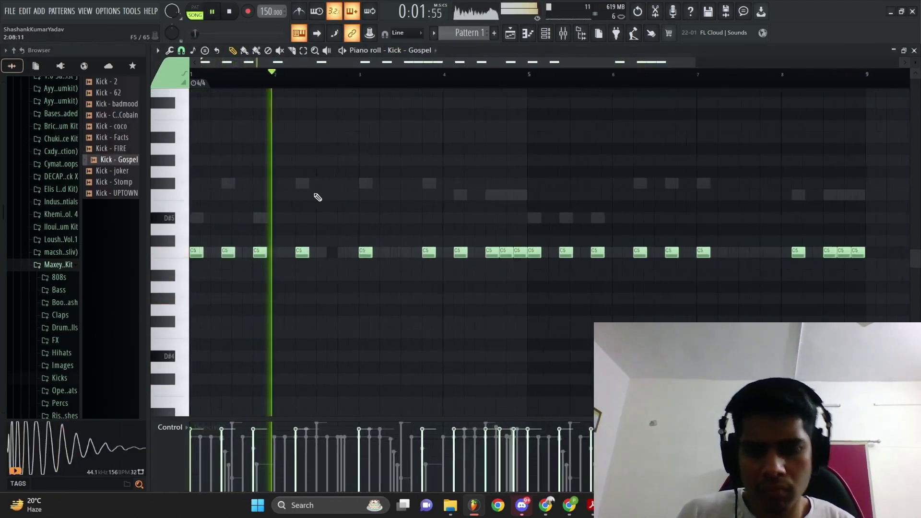
key(F6)
key(F6)
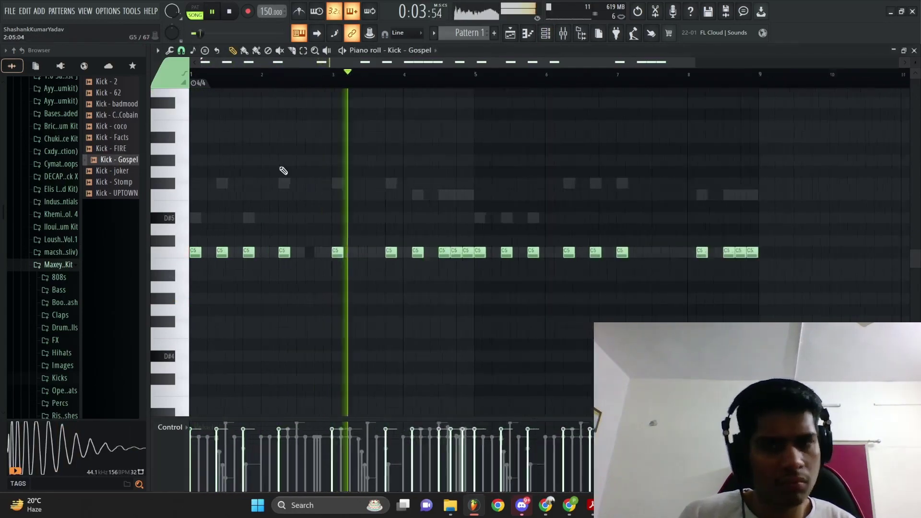
Step: Delete the last three Pattern 1 clips from Track 7 in the playlist, keeping only the first
key(F5)
scroll(492, 205, up, 3)
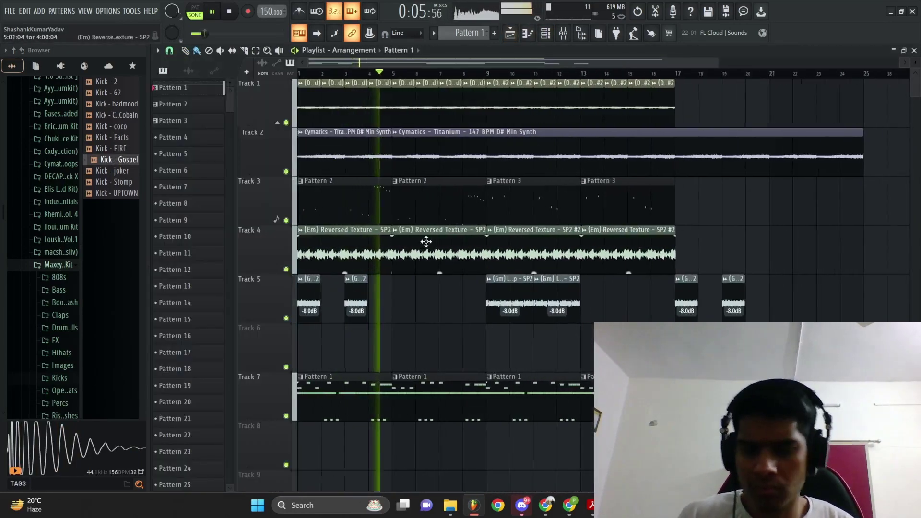
scroll(425, 240, down, 2)
right_click(417, 414)
right_click(487, 408)
right_click(559, 403)
Step: Split Pattern 1 into separate patterns by channel and delete its combined clip from Track 7
click(479, 34)
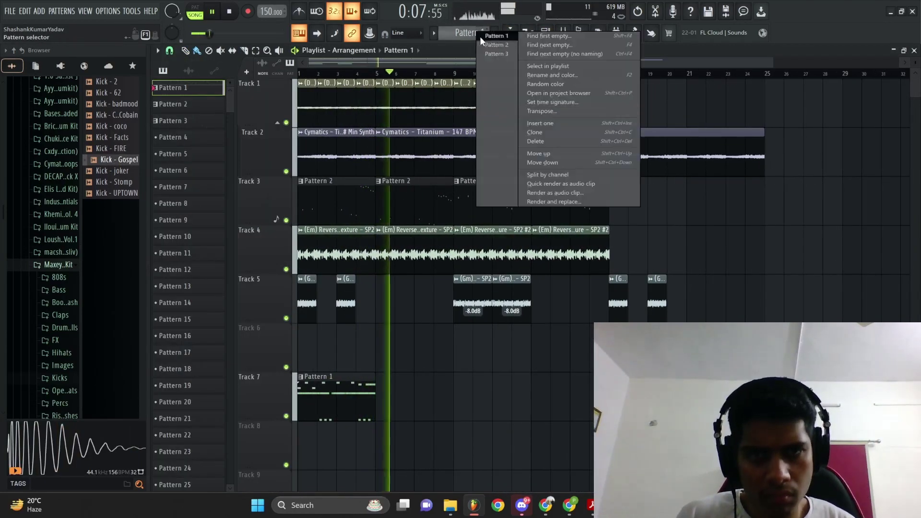
click(556, 180)
right_click(304, 409)
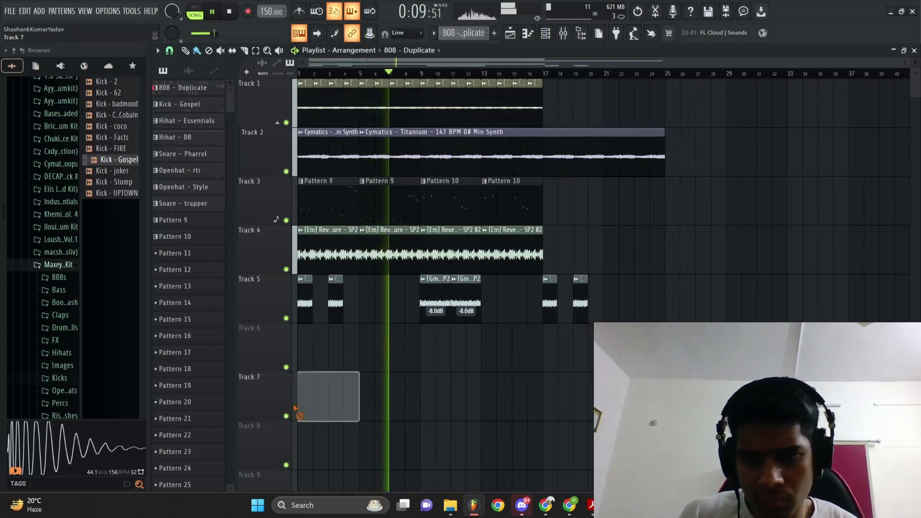
Step: Place the eight split drum patterns, from 808 - Duplicate to Snare - trapper, at bar 1 on Tracks 11 to 18
drag(171, 91, 184, 204)
drag(191, 125, 343, 386)
drag(444, 263, 300, 362)
key(space)
key(space)
Step: Repeat the Openhat - rtr clip at bar 5 on Track 16 and lengthen the Openhat - Style clip on Track 17 to bar 9
scroll(456, 398, down, 3)
ctrl+click(457, 398)
drag(376, 415, 357, 405)
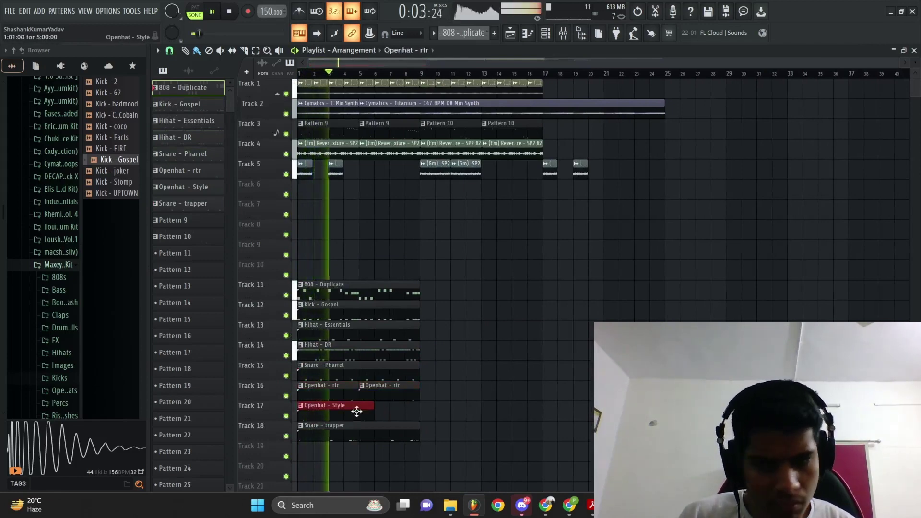
middle_click(494, 237)
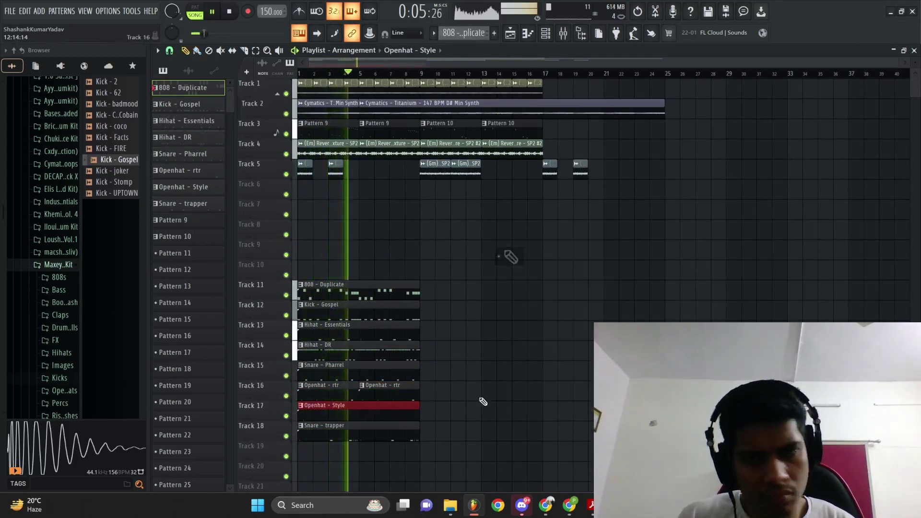
Step: Duplicate all drum clips on Tracks 11 to 18 so they repeat from bar 9 to bar 17
drag(472, 431, 382, 444)
key(ctrl+b)
key(ctrl+d)
Step: Slice the hi-hat, snare and open-hat clips on Tracks 13 to 18 at bar 8 and remove their bar 8 portion
scroll(416, 326, up, 3)
key(c)
key(ctrl+z)
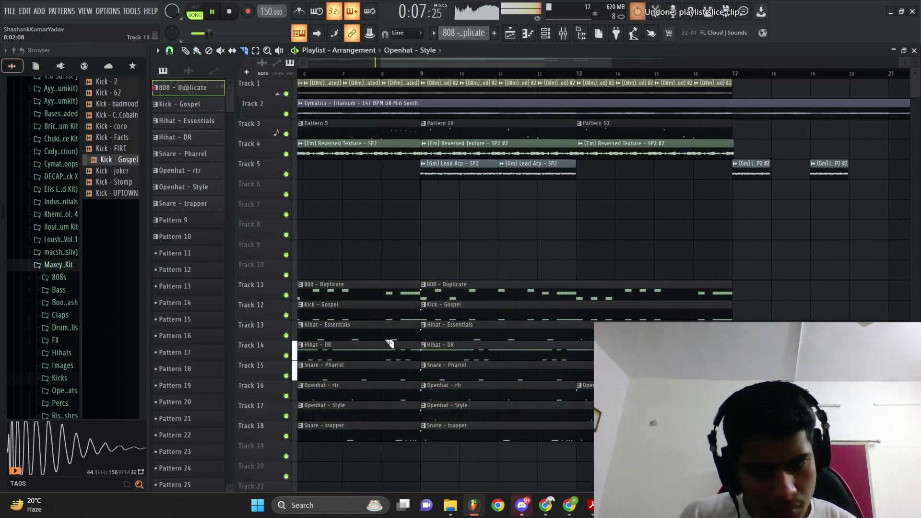
drag(382, 318, 382, 484)
Step: Slice the drum clips at bars 10 and 11 and remove bar 10 from all of them except Snare - Pharrel
drag(459, 258, 459, 490)
drag(498, 259, 500, 366)
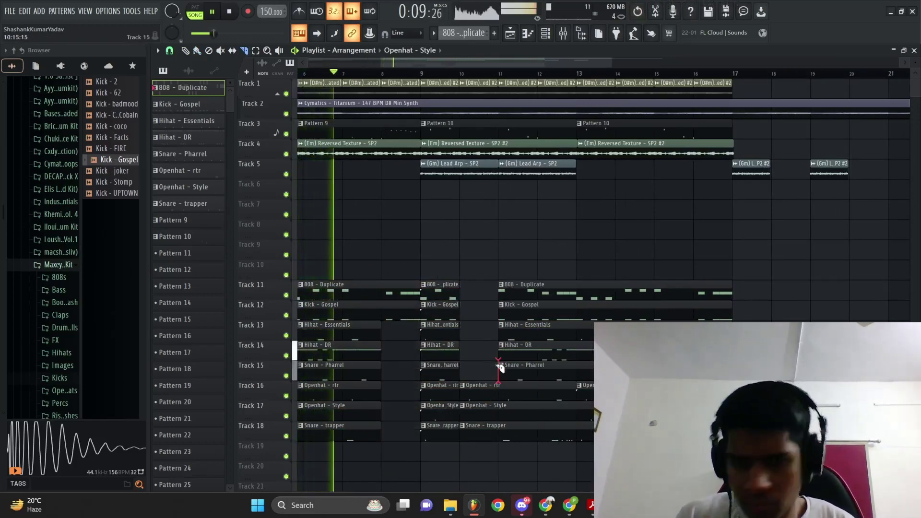
key(ctrl+z)
drag(498, 278, 499, 359)
mouse_move(499, 397)
mouse_down()
mouse_move(500, 444)
mouse_move(499, 393)
mouse_move(499, 401)
mouse_up()
right_click(505, 278)
right_click(504, 268)
click(520, 286)
scroll(529, 249, down, 3)
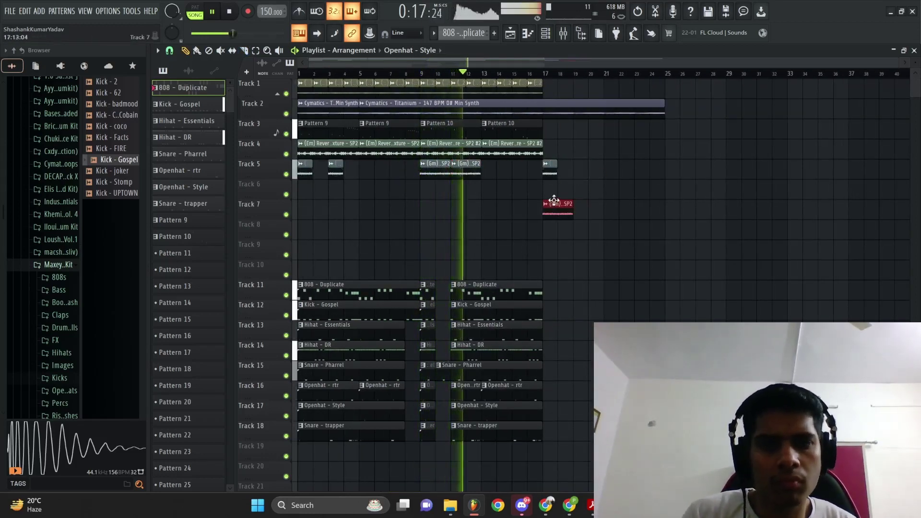
Step: Place the (Gm) Lead Arp - SP2 #3 clip on Track 6 at bar 17 and repeat it up to bar 25
click(551, 187)
click(572, 189)
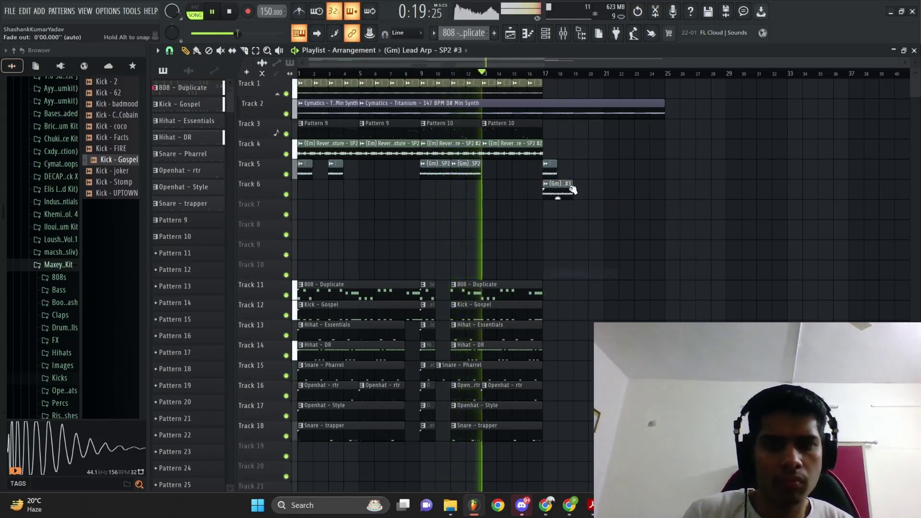
drag(601, 185, 561, 189)
key(ctrl+b)
Step: Lay out the short Lead Arp slices on Track 5 at bars 17, 19, 21 and 23
right_click(567, 165)
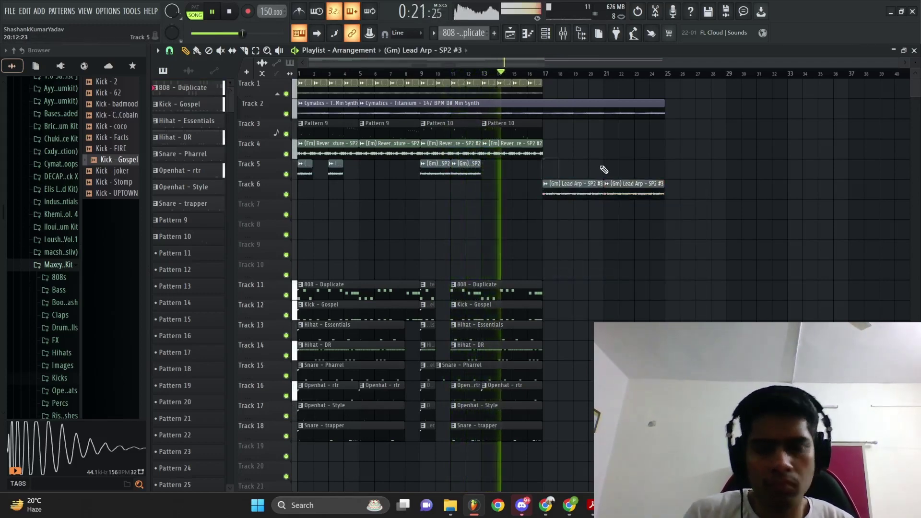
key(ctrl+z)
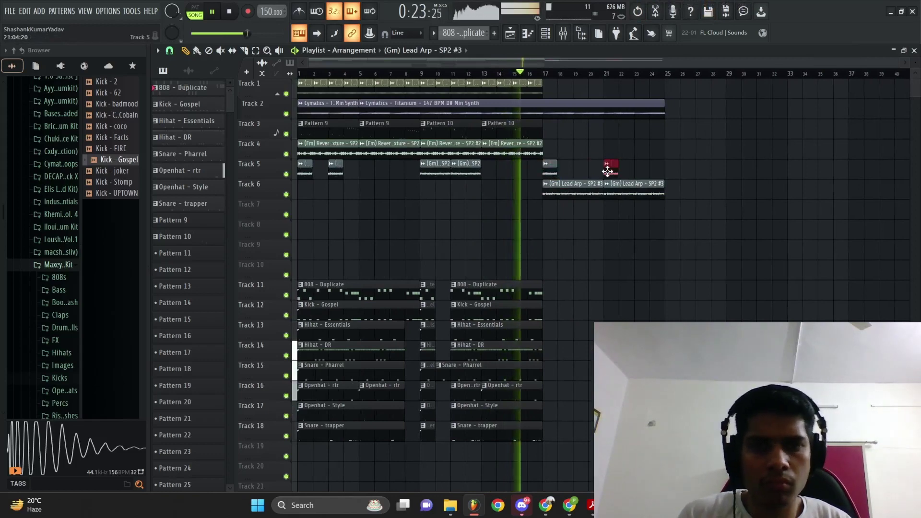
mouse_move(590, 162)
mouse_down()
mouse_move(551, 178)
mouse_move(616, 174)
mouse_up()
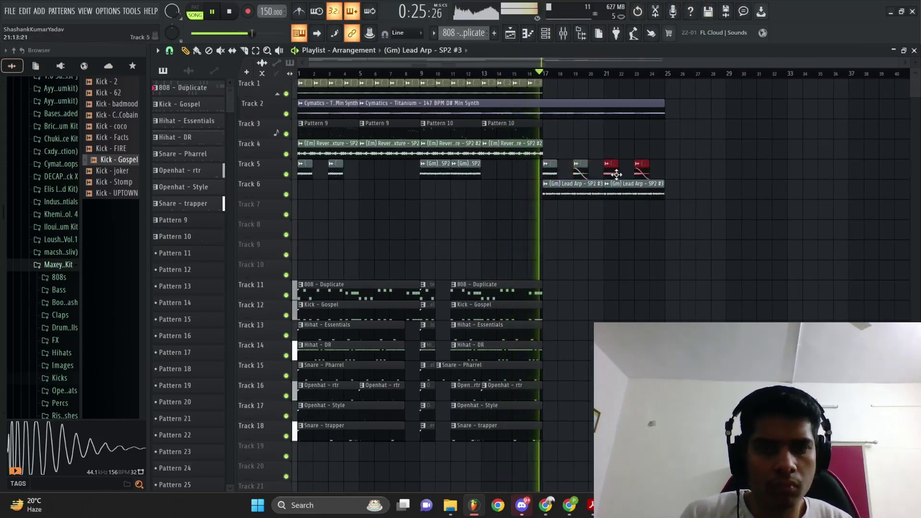
Step: Duplicate the last Sizzle loop clips on Track 1 twice to fill bars 17 to 25
scroll(600, 144, up, 1)
drag(569, 98, 506, 93)
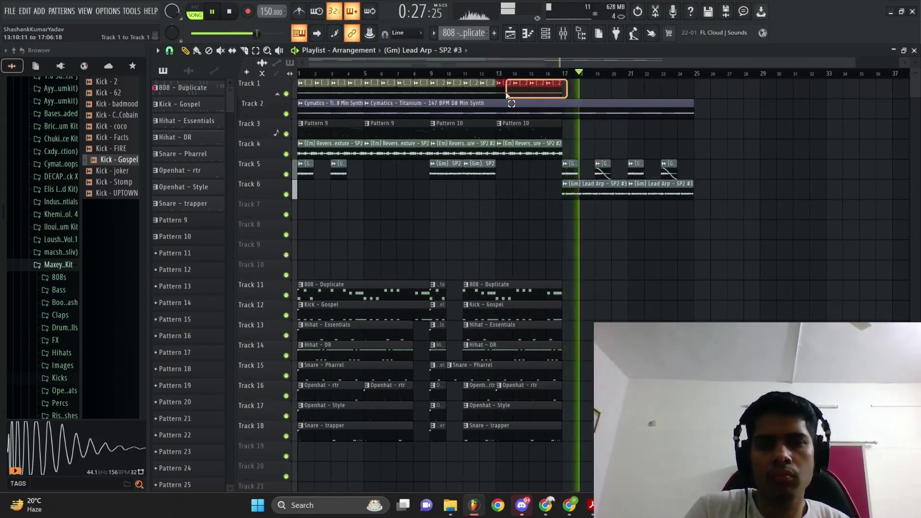
key(ctrl+b)
drag(632, 97, 567, 97)
key(ctrl+b)
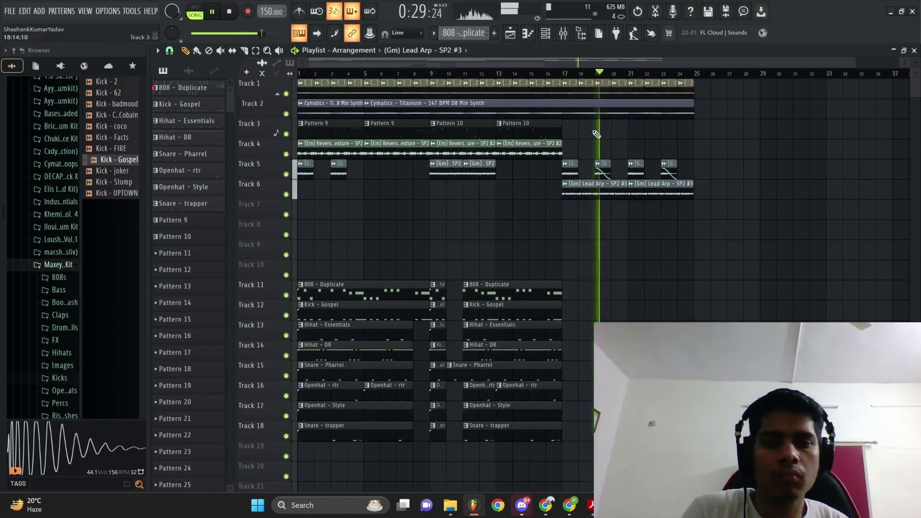
Step: Consolidate the Pattern 10 clip at bar 17 into audio and shift its pitch using the Auto stretch mode
key(ctrl+alt+c)
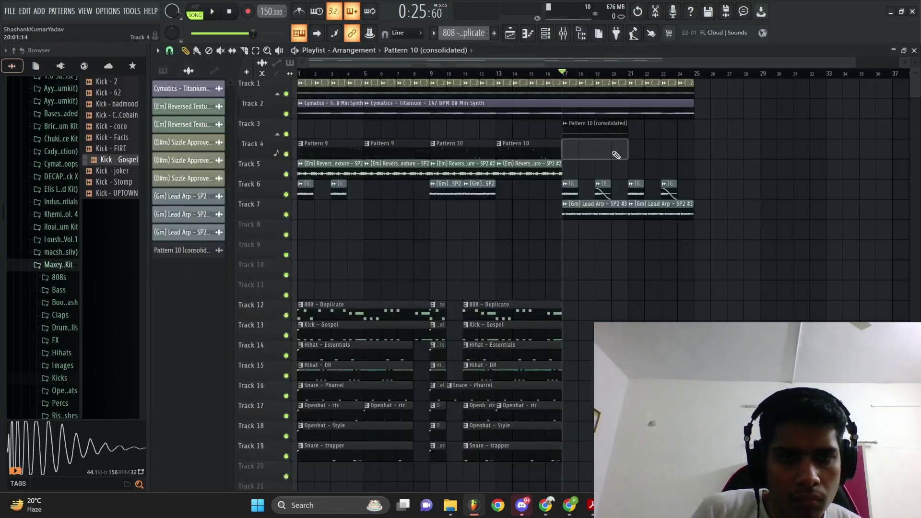
double_click(605, 129)
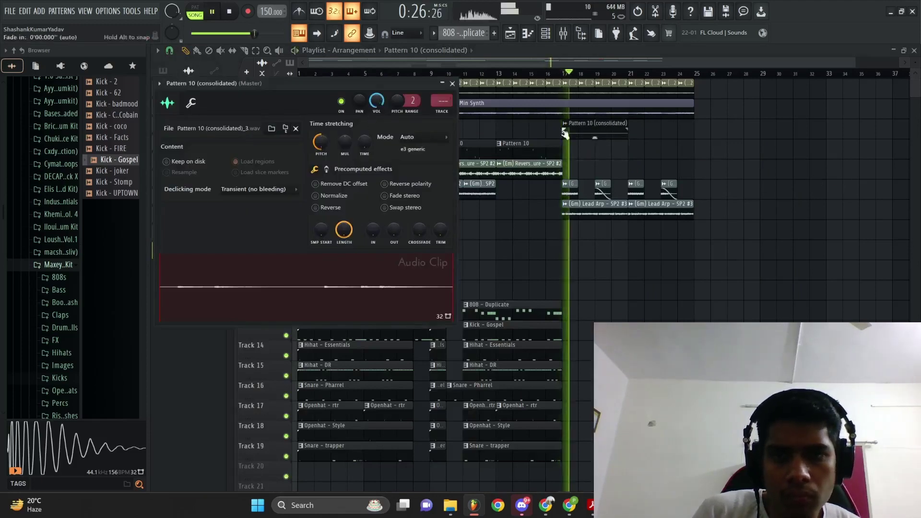
ctrl+right_click(602, 158)
Step: Set the (Gm) Lead Arp - SP2 #3 clip's stretch mode to Stretch and its pitch range to 13
double_click(578, 201)
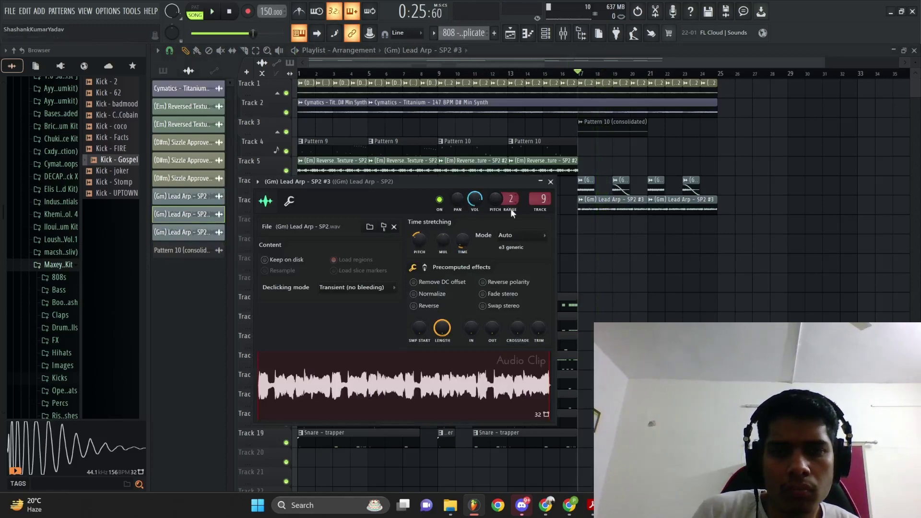
click(525, 272)
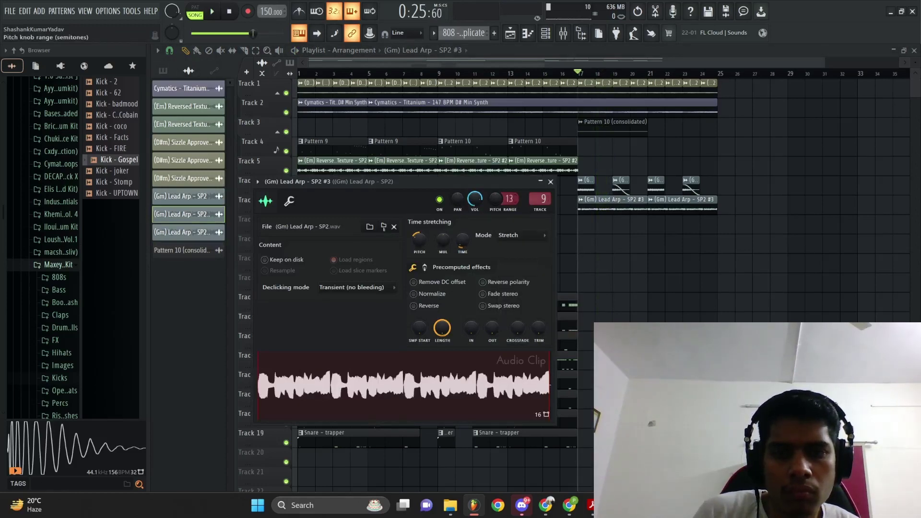
click(550, 181)
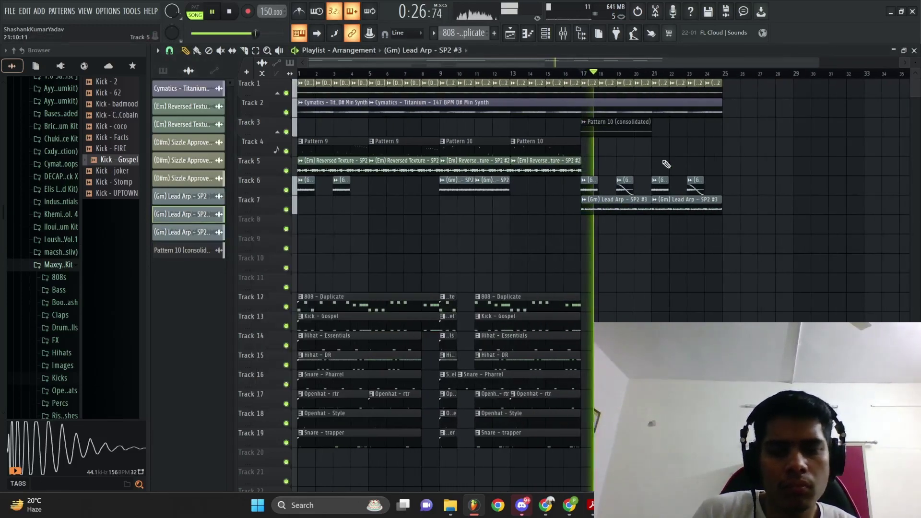
Step: Listen to Track 7 in solo and remove the short arp slices from bar 17 onward on Track 6
click(294, 211)
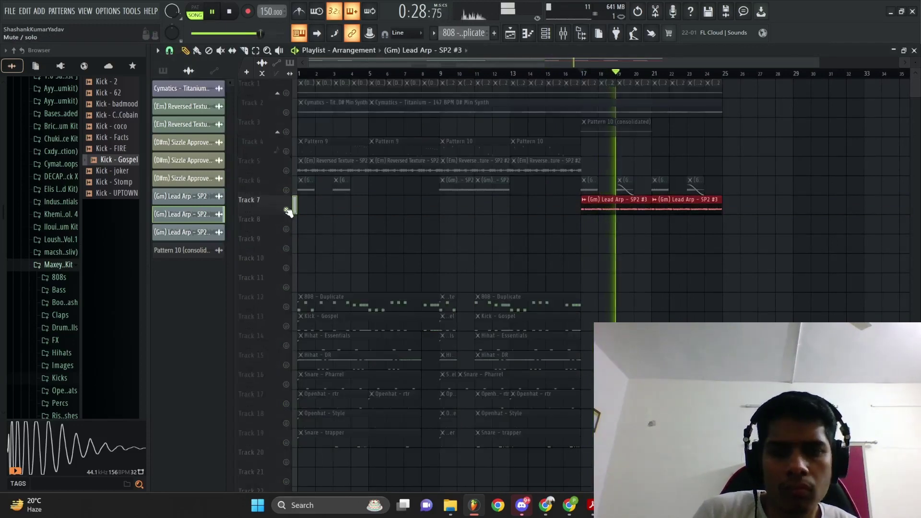
scroll(686, 149, down, 2)
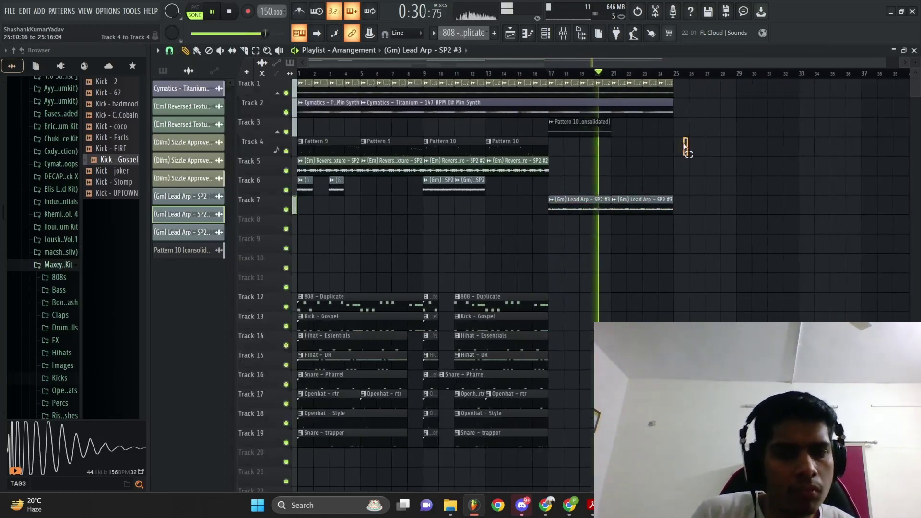
Step: Repeat the Pattern 10 (consolidated) clip at bar 21 on Track 3 and set its channel volume to about 86%
drag(585, 129, 648, 129)
scroll(628, 128, up, 1)
double_click(614, 126)
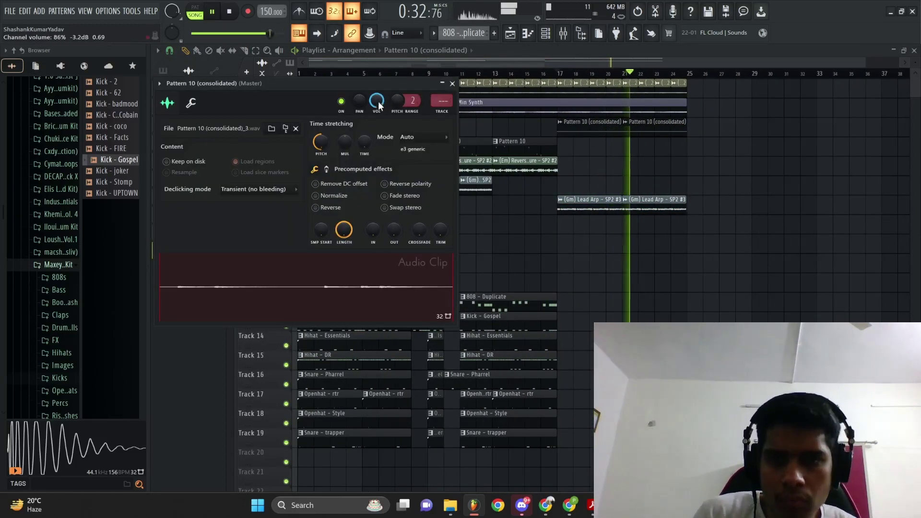
key(Escape)
Step: Duplicate all drum clips on Tracks 12 to 19 so the arrangement's drums repeat from bar 17 to bar 33
scroll(522, 144, up, 1)
drag(635, 456, 237, 290)
key(ctrl+b)
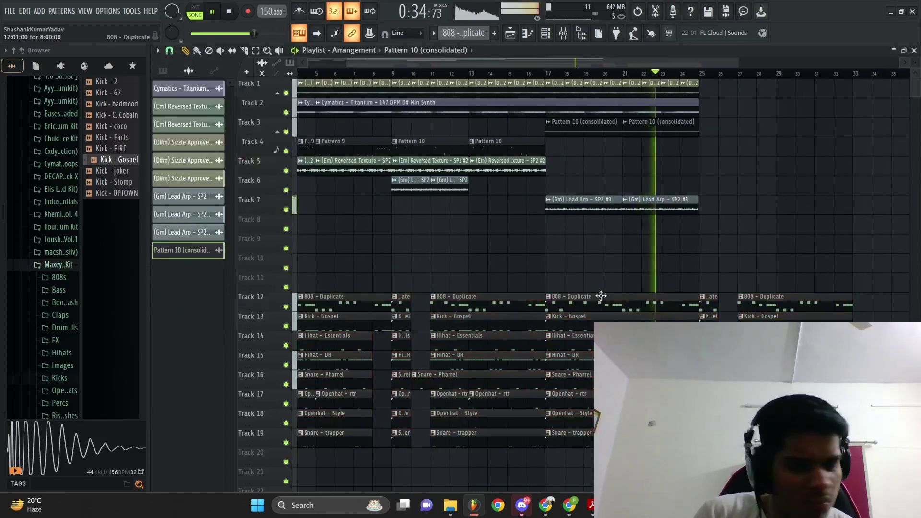
Step: Slice the Hihat - Essentials and Hihat - DR clips and remove them from bars 17 to 19, checking the playback
scroll(527, 335, up, 4)
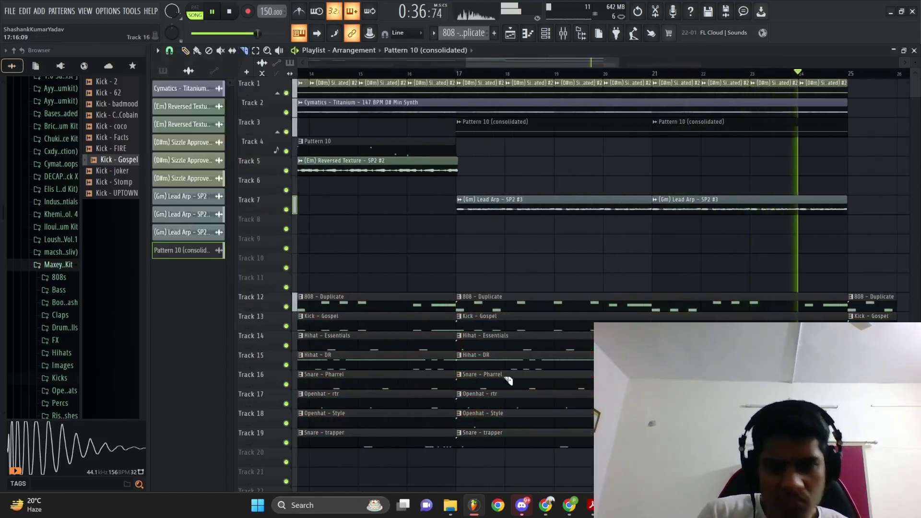
drag(506, 339, 505, 366)
drag(582, 321, 593, 367)
key(ctrl+z)
right_click(591, 266)
click(605, 284)
key(space)
key(space)
Step: Slice the melodic and drum clips at bar 18 and remove bar 18 from the 808, kick and Snare - Pharrel clips
key(c)
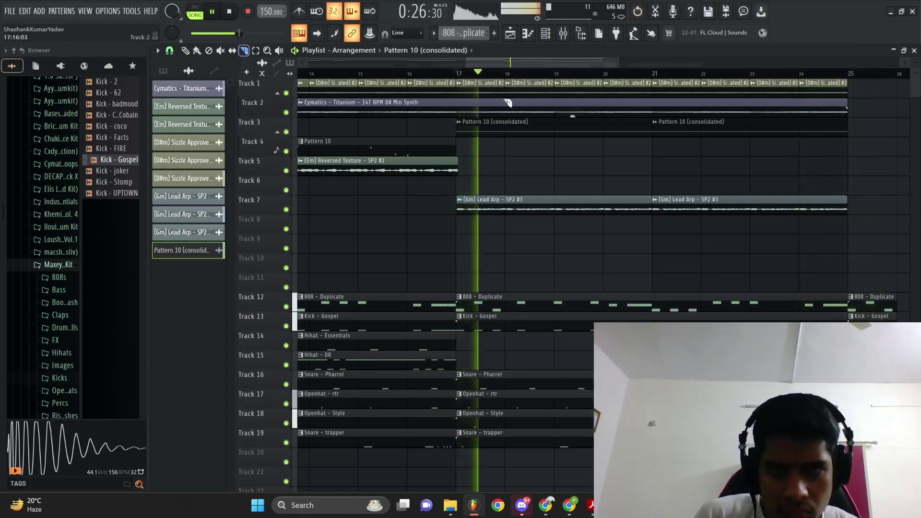
drag(508, 104, 512, 379)
drag(542, 310, 547, 386)
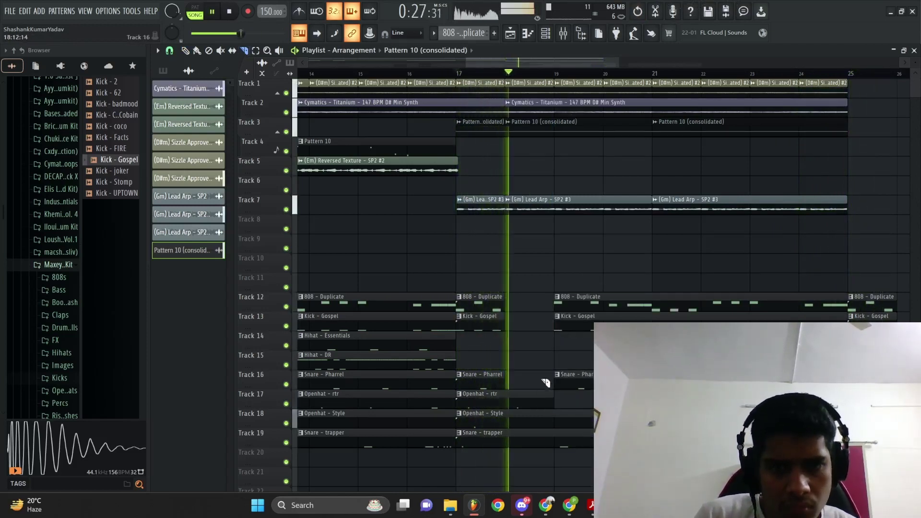
right_click(551, 238)
click(555, 250)
scroll(559, 254, down, 5)
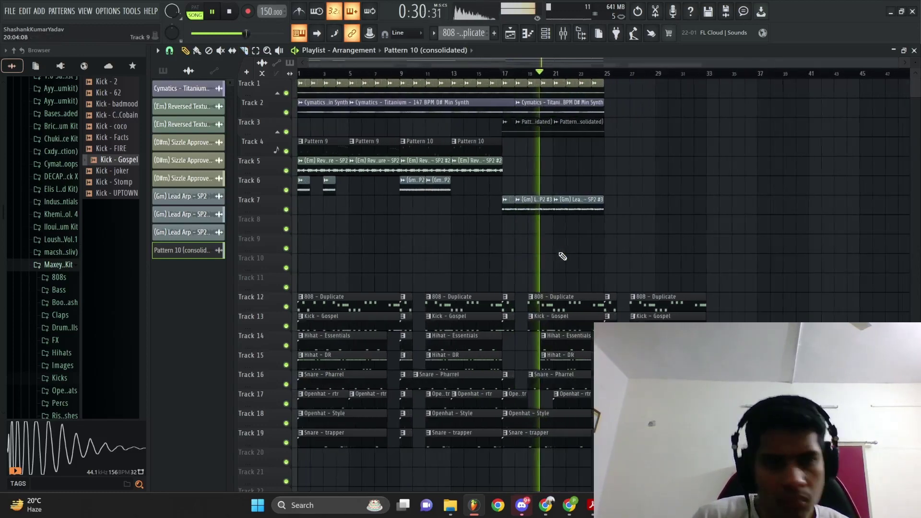
Step: Slice the Cymatics - Titanium clip on Track 2 at bars 9 and 17
drag(452, 244, 433, 93)
mouse_move(490, 264)
mouse_down()
mouse_move(410, 92)
mouse_move(406, 116)
mouse_move(431, 116)
mouse_move(411, 91)
mouse_up()
right_click(443, 151)
click(453, 165)
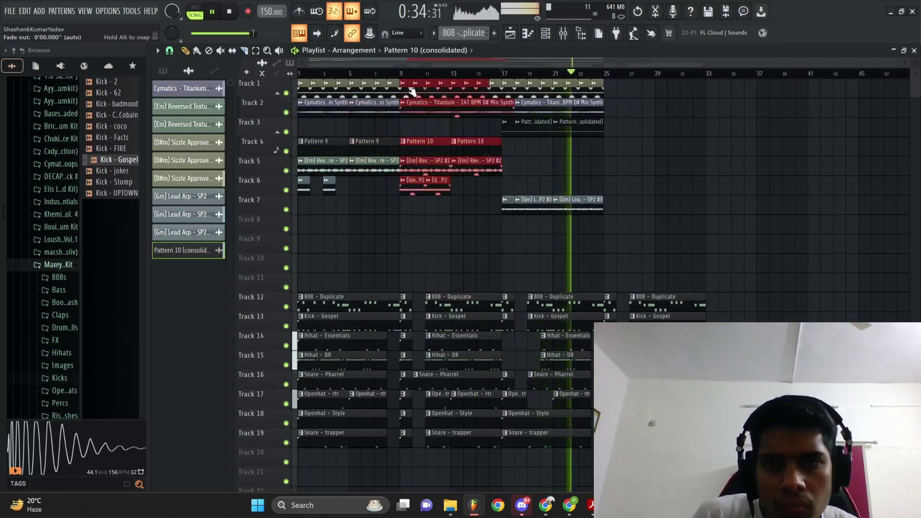
key(ctrl+z)
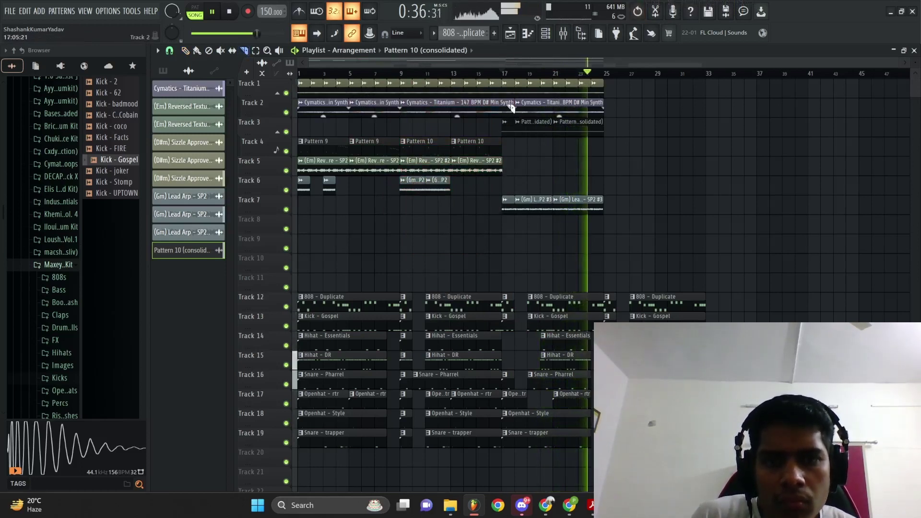
Step: Copy the melodic clips of bars 9 to 16 on Tracks 1 to 6 and paste them at bar 25
drag(505, 209, 410, 80)
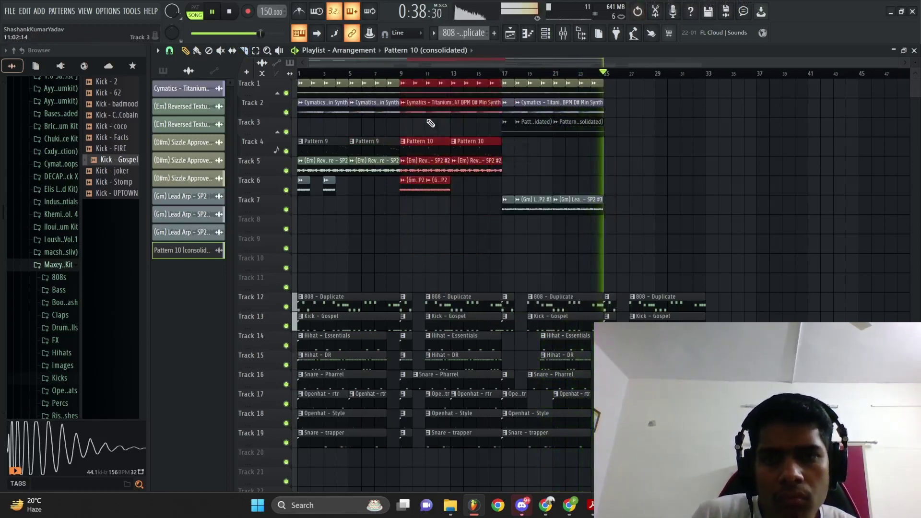
key(ctrl+c)
key(ctrl+v)
drag(609, 123, 624, 123)
Step: Consolidate the Sizzle and Cymatics - Titanium clips at bars 25 to 33 into one audio clip and delete the originals
drag(708, 233, 628, 108)
drag(700, 136, 614, 72)
key(ctrl+alt+c)
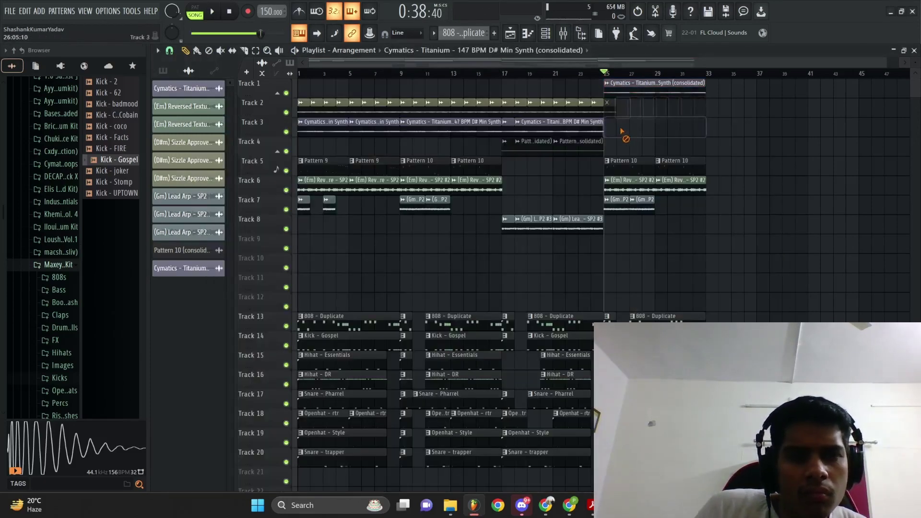
Step: Reverse the consolidated Cymatics - Titanium clip and listen to the section from bar 25
double_click(622, 91)
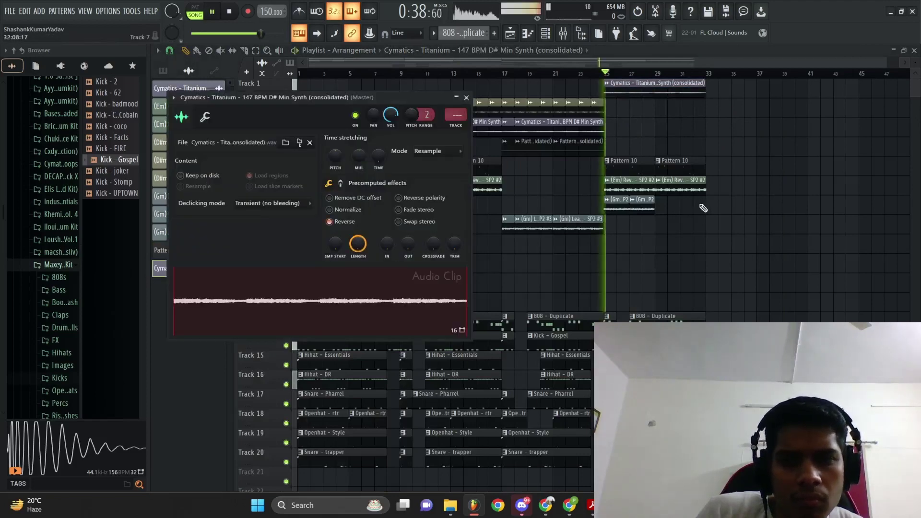
ctrl+right_click(703, 208)
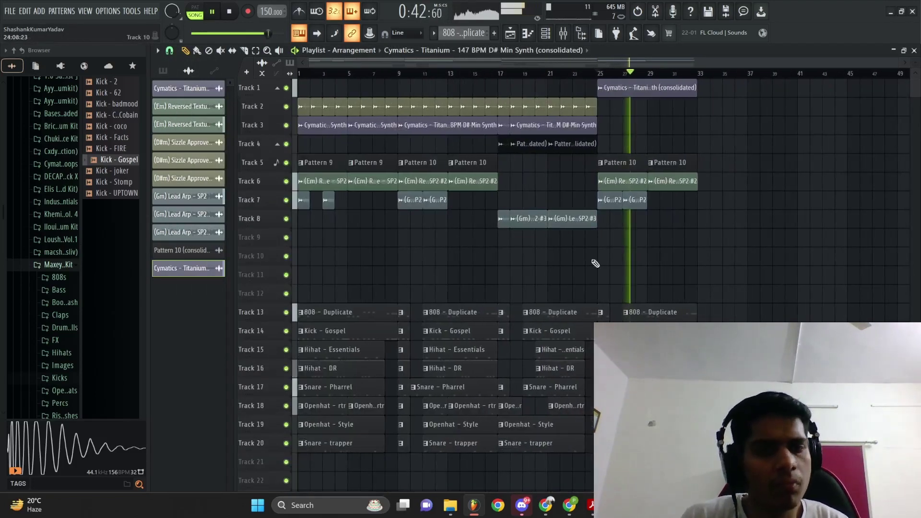
key(space)
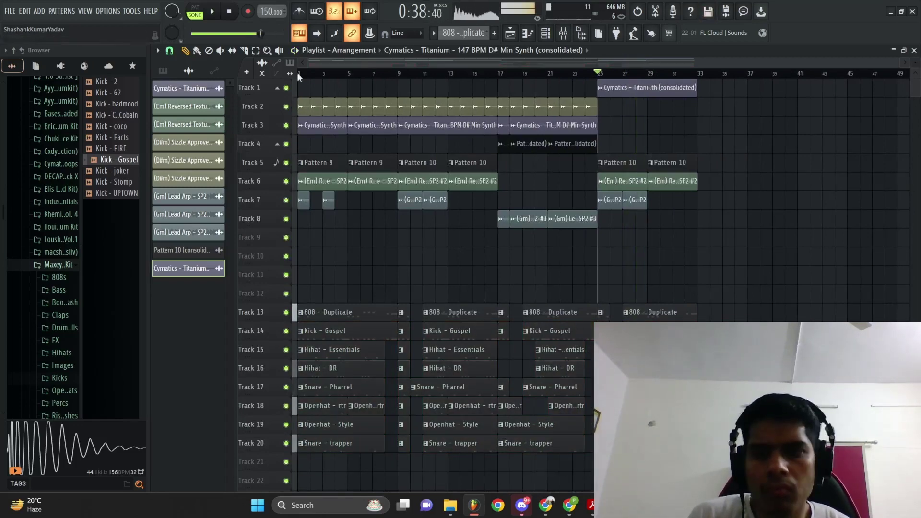
Step: Move the snare and open-hat clips from Tracks 17 to 20 down to Tracks 19 to 22
drag(294, 442, 292, 368)
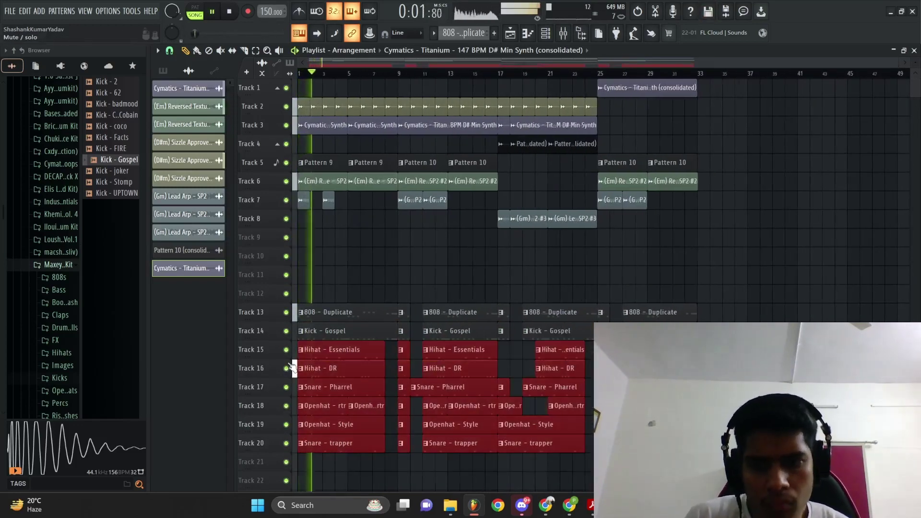
drag(702, 480, 239, 386)
drag(308, 386, 309, 424)
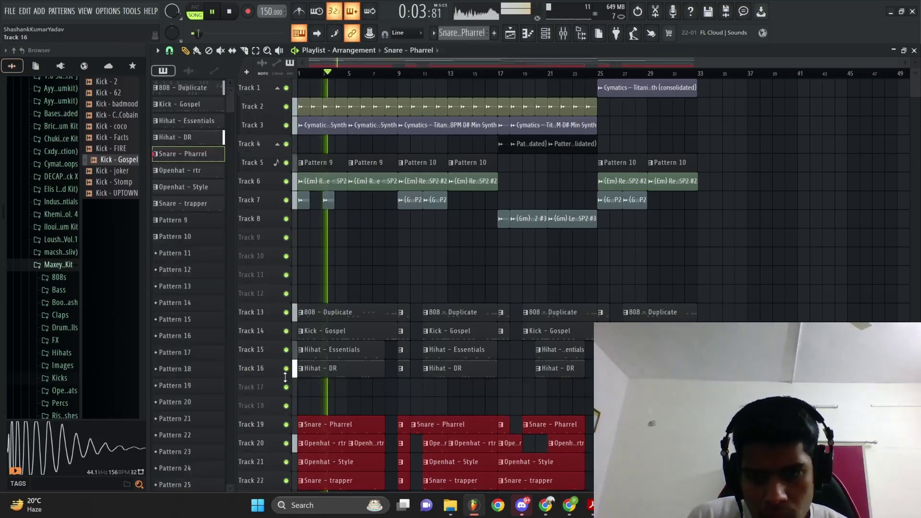
Step: Deselect the moved drum clips and place Pattern 9 at bar 1 on Track 17
right_click(286, 368)
right_click(286, 353)
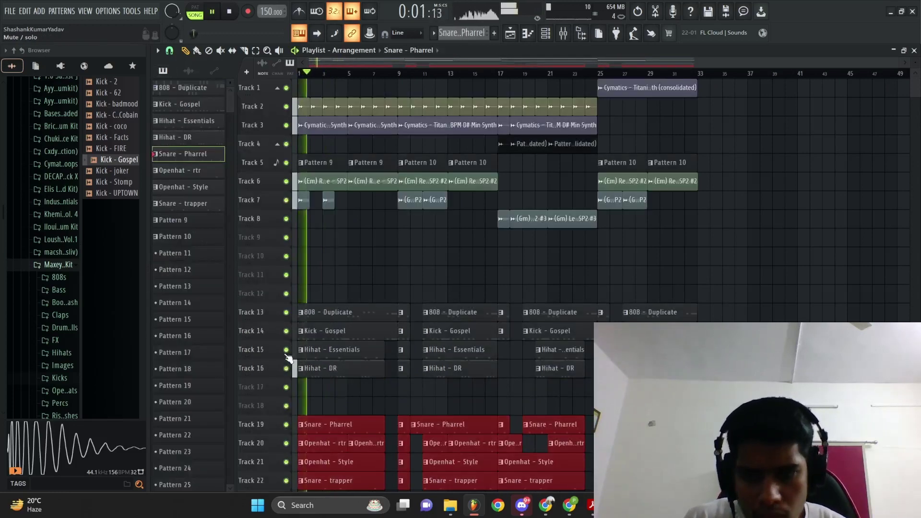
key(ctrl+d)
scroll(289, 358, up, 3)
scroll(322, 318, down, 3)
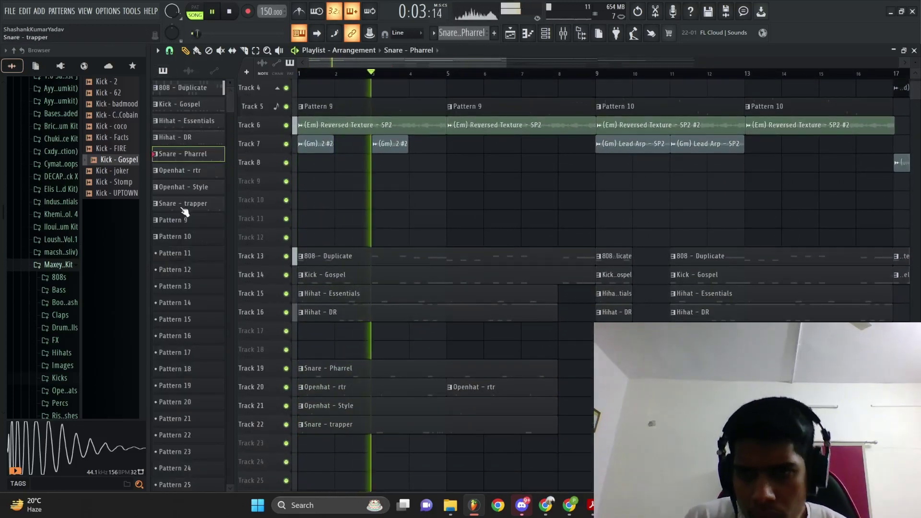
key(space)
drag(184, 219, 324, 331)
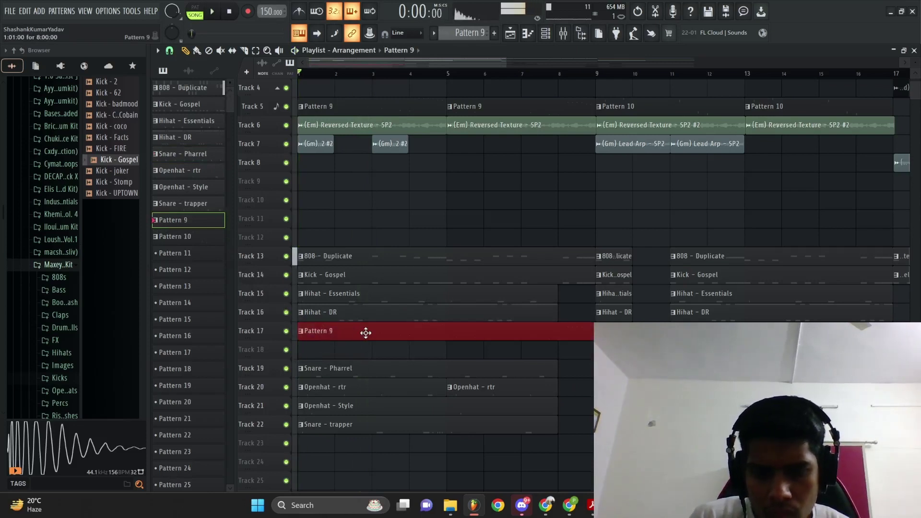
Step: Preview samples in the Maxey kit's Hihats folder and add Hihat - Sweet as a new channel below the Resopiano channel
key(F6)
key(space)
click(67, 353)
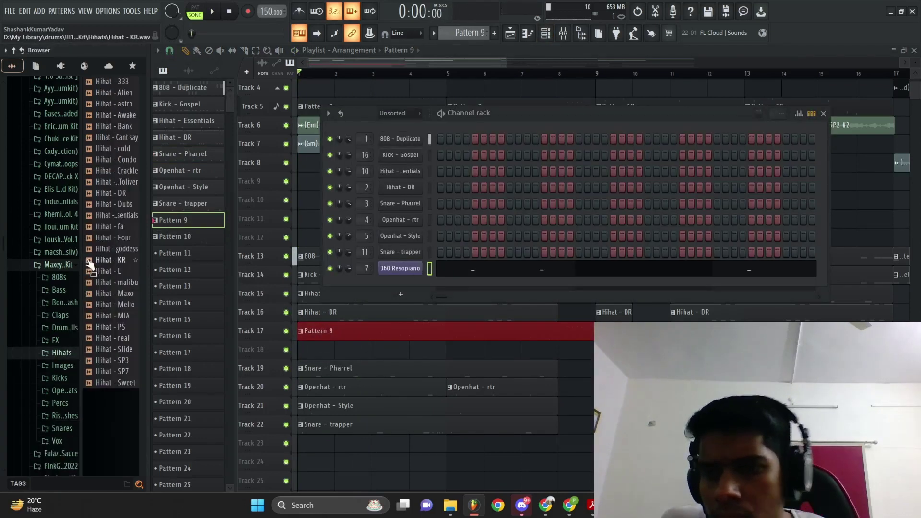
click(104, 250)
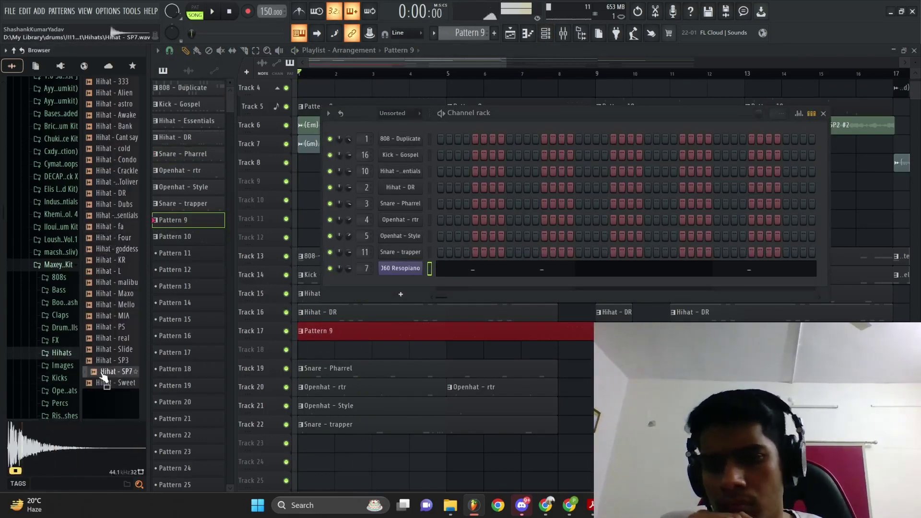
drag(106, 383, 402, 238)
drag(411, 276, 409, 278)
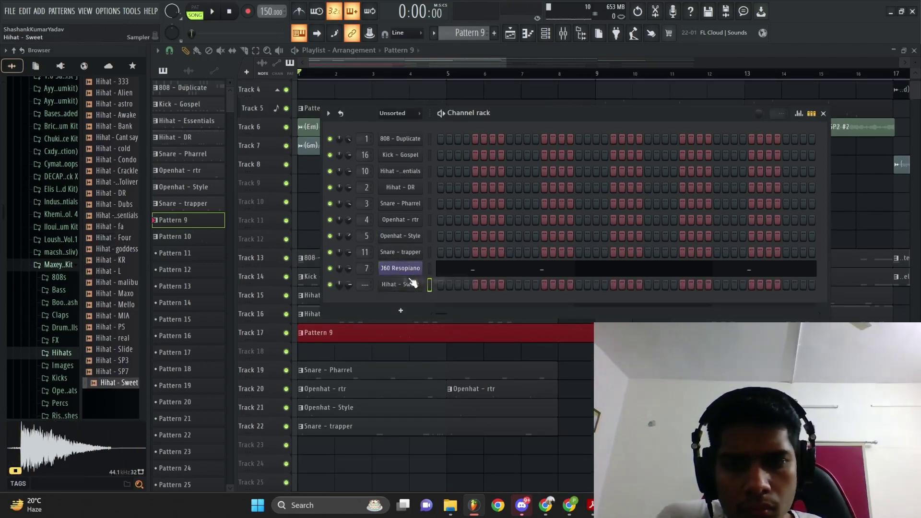
right_click(422, 284)
click(371, 331)
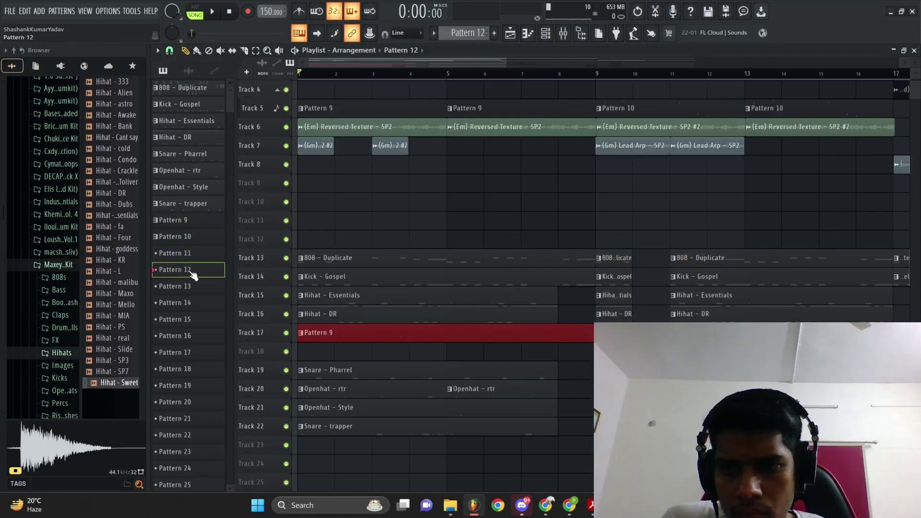
Step: Replace the Pattern 9 clip on Track 17 with Pattern 12 and open its piano roll for Hihat - Sweet
key(Delete)
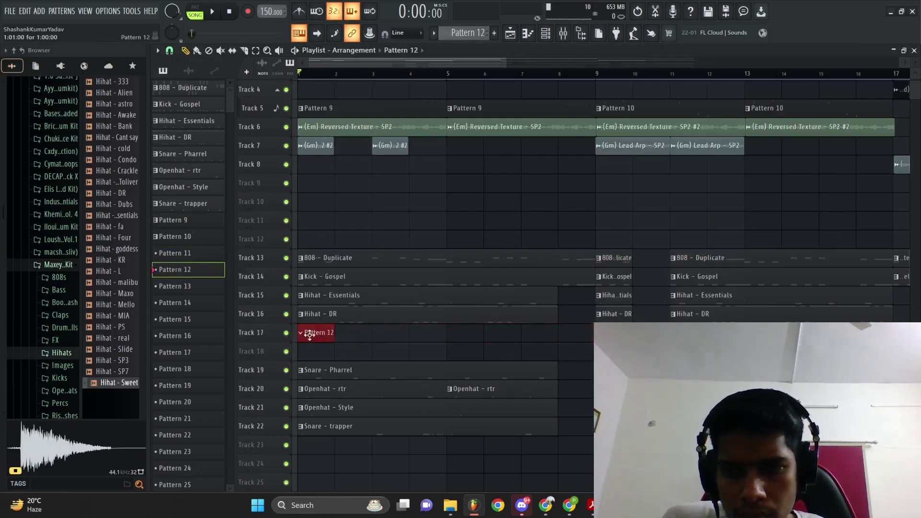
double_click(309, 333)
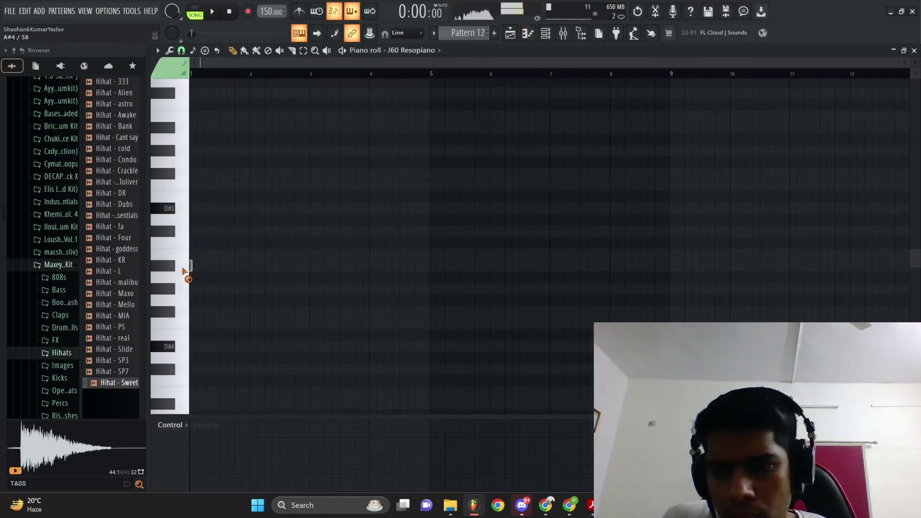
click(430, 51)
click(433, 256)
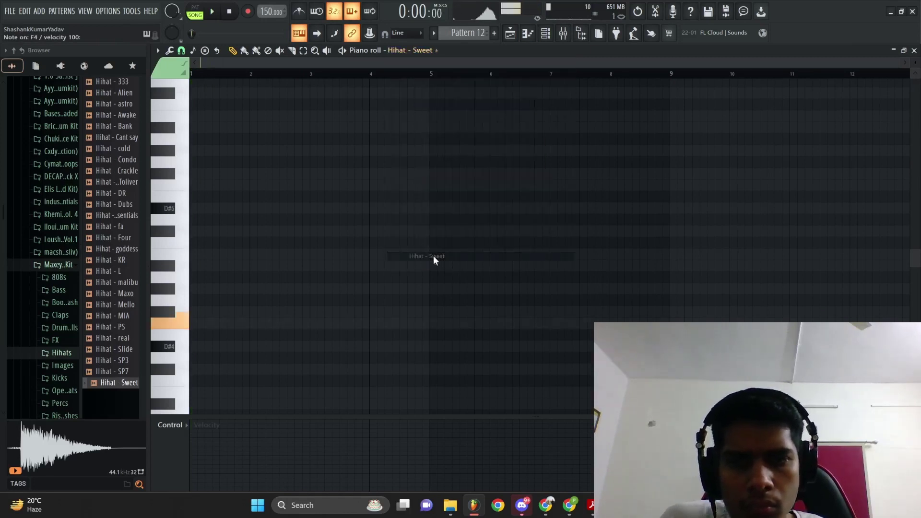
Step: Place F#3 hi-hat notes at step 5 of bars 1 to 4, plus two extra notes in bar 4, and play them back
key(space)
click(233, 312)
scroll(234, 321, up, 5)
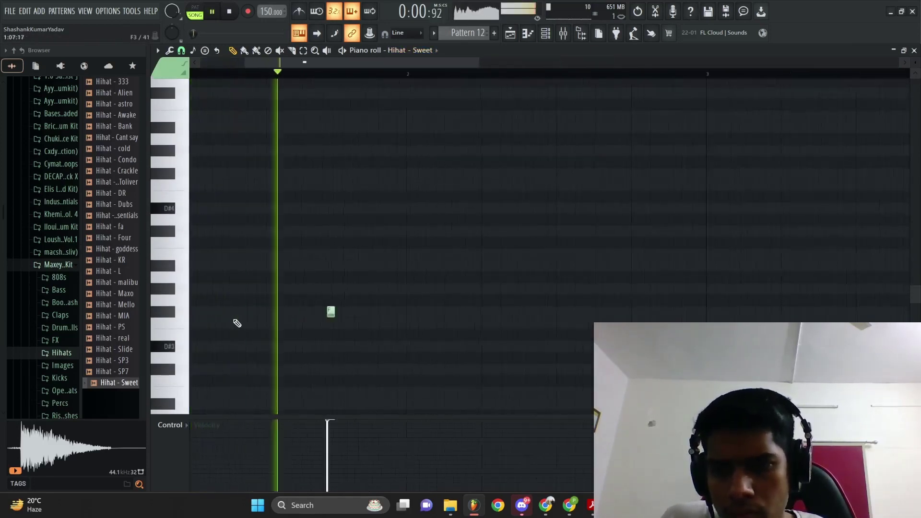
scroll(347, 323, down, 3)
click(310, 436)
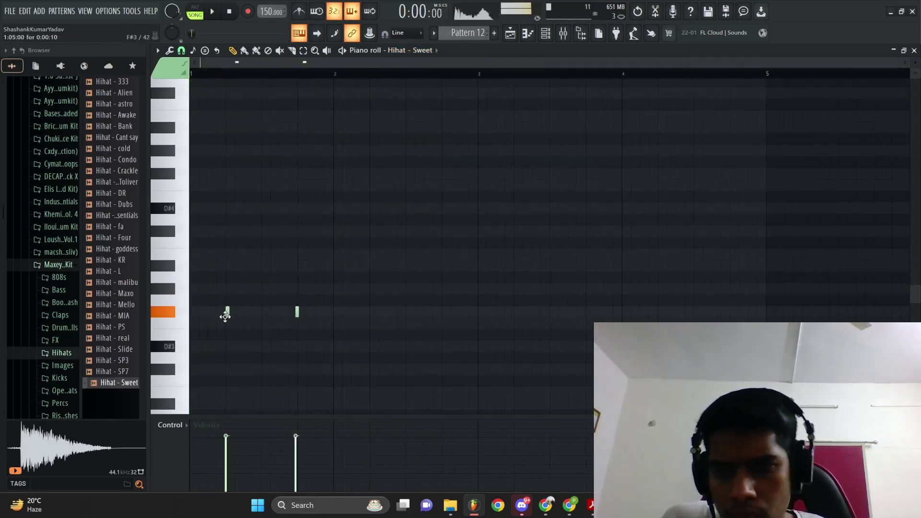
key(space)
drag(297, 311, 369, 312)
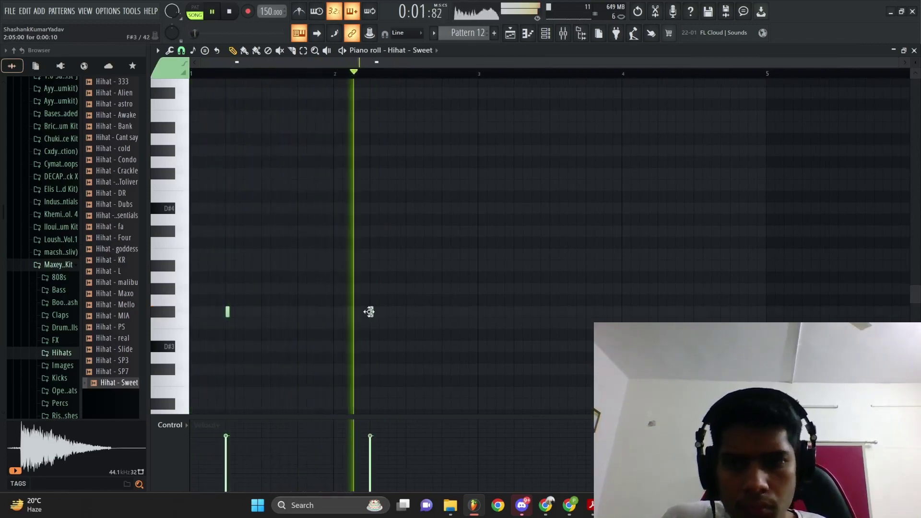
scroll(413, 317, down, 1)
click(460, 312)
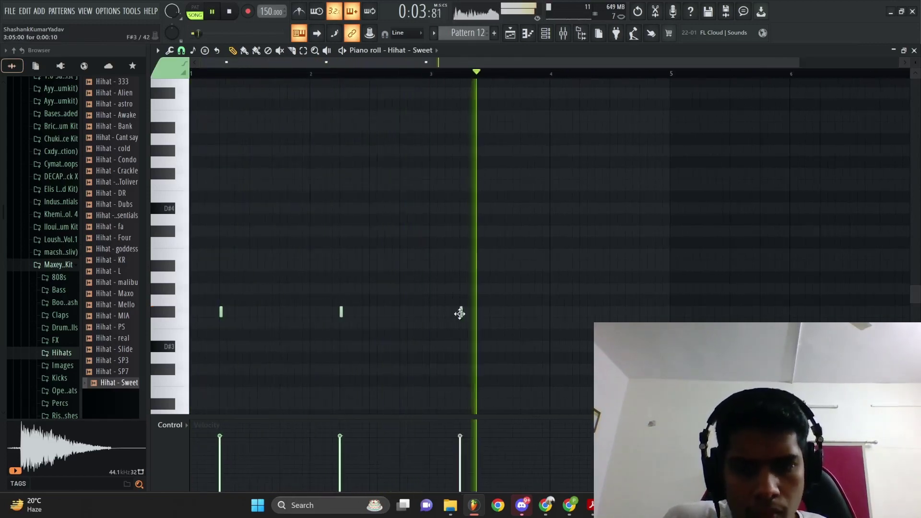
click(581, 312)
click(594, 311)
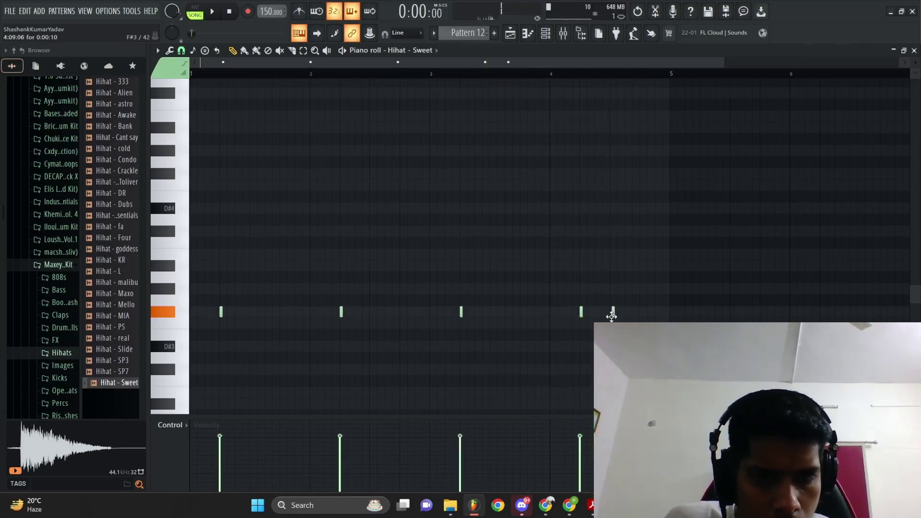
key(space)
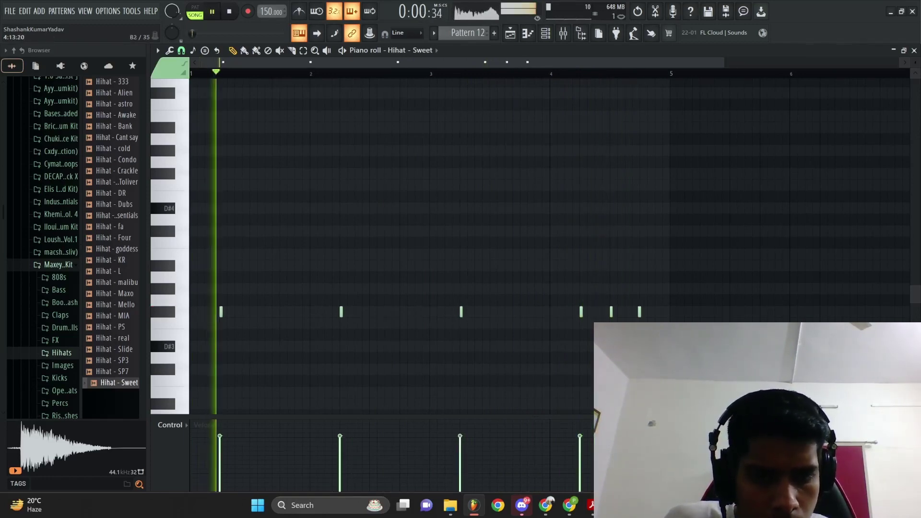
Step: Duplicate the four-bar hi-hat pattern into bars 5 to 8 and add an extra F#3 note in bar 6
ctrl+right_click(576, 270)
scroll(360, 330, down, 2)
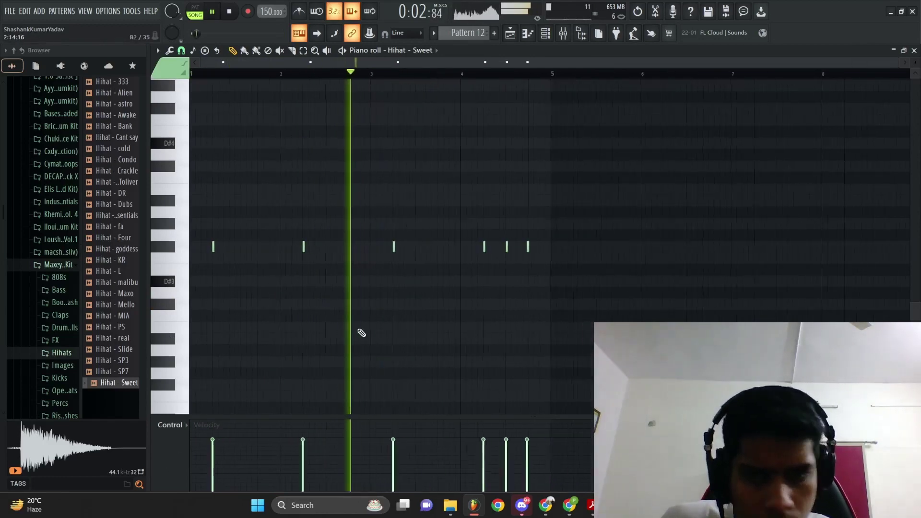
key(ctrl+a)
key(ctrl+b)
ctrl+click(560, 190)
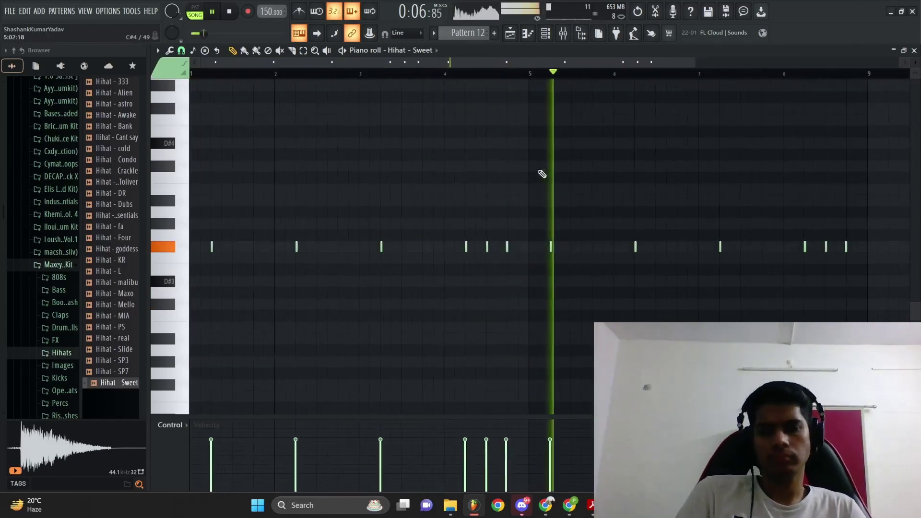
scroll(523, 259, up, 4)
click(509, 248)
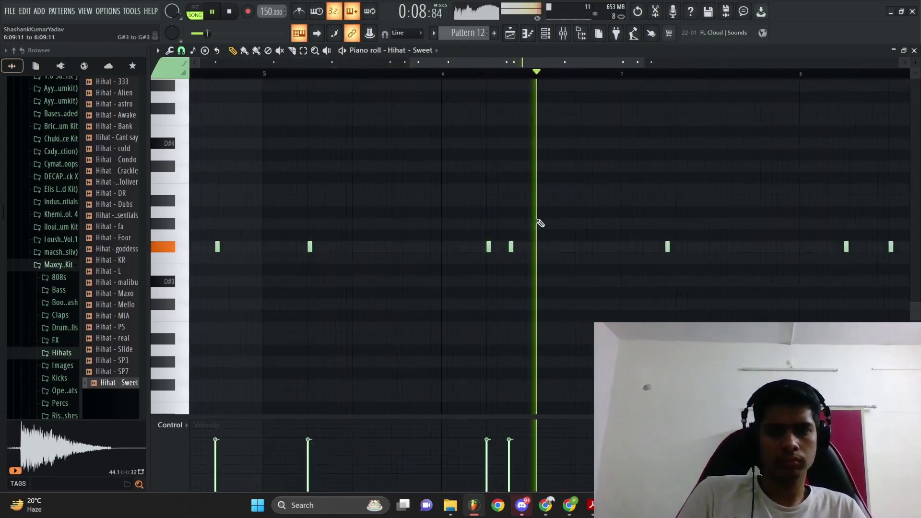
scroll(539, 222, down, 4)
Step: Route the Hihat - Sweet channel to mixer track 17 and return to the playlist
key(F6)
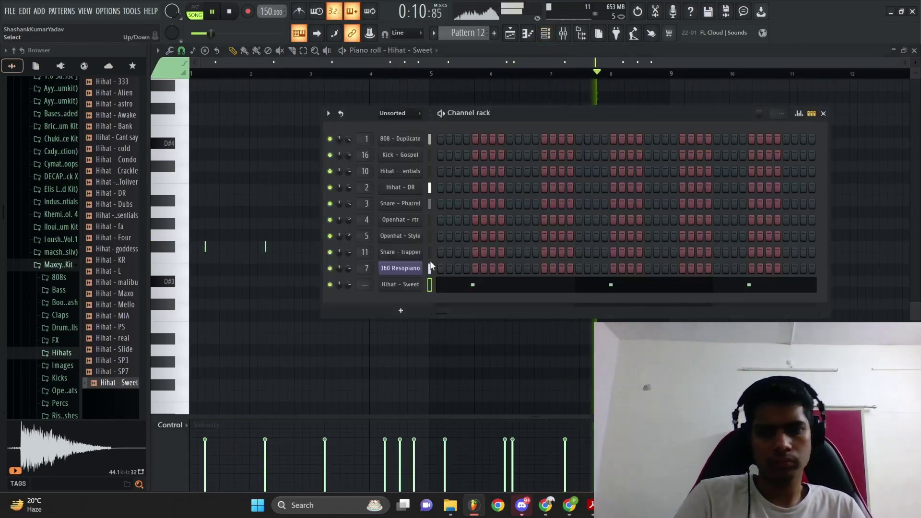
key(F9)
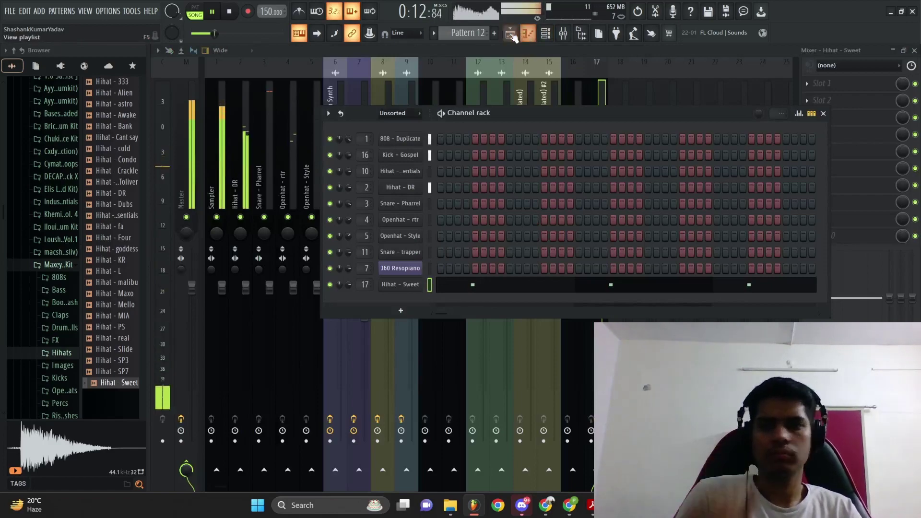
click(510, 33)
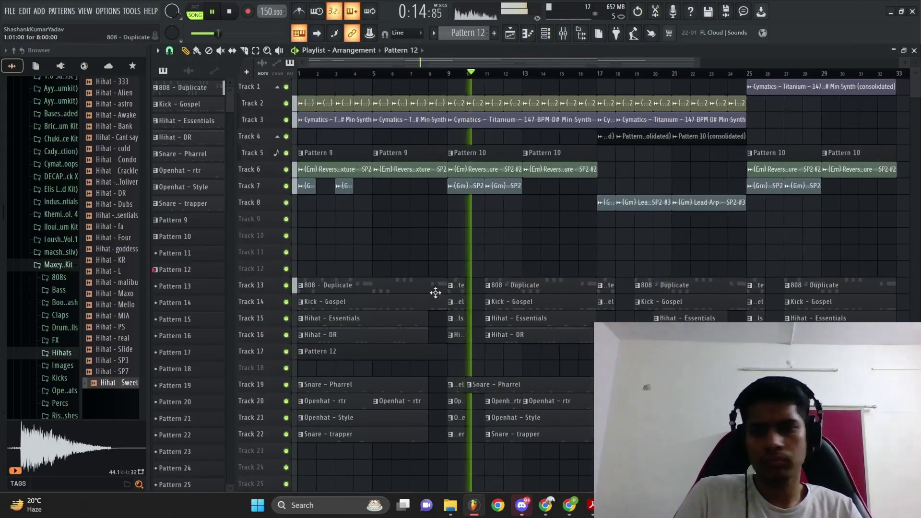
Step: Duplicate the melodic clips of bars 25 to 32 to bar 33 and play from there
scroll(398, 272, down, 3)
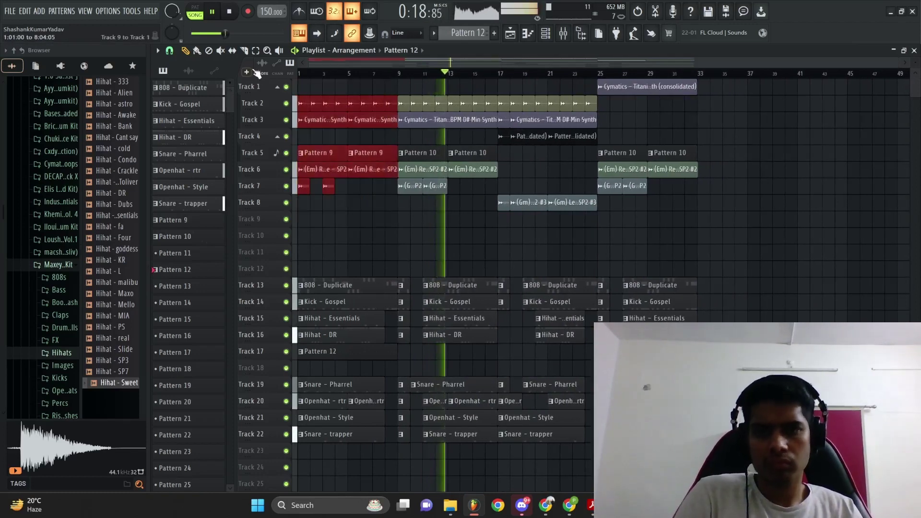
key(ctrl+a)
key(ctrl+d)
drag(685, 227, 611, 88)
key(ctrl+b)
key(ctrl+d)
click(700, 75)
scroll(709, 115, up, 4)
key(space)
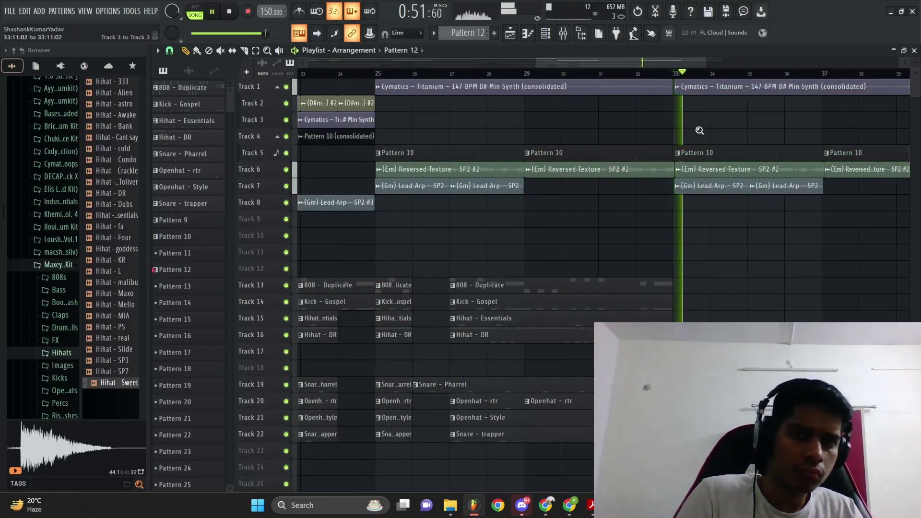
Step: Remove the duplicated clips after bar 33 and slice off the Reversed Texture clip's overhang at bar 33 on Track 6
scroll(704, 168, right, 4)
right_click(551, 186)
right_click(617, 166)
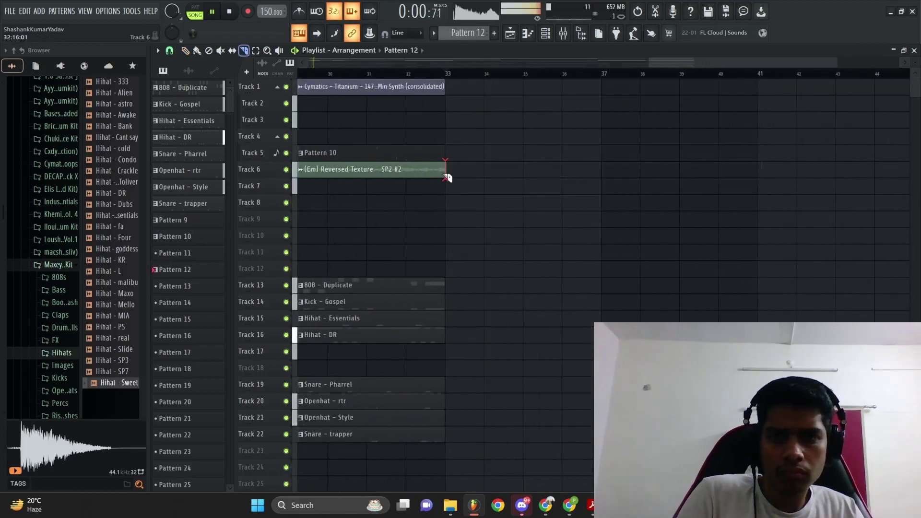
right_click(474, 178)
click(478, 178)
scroll(590, 204, down, 4)
Step: Duplicate the trimmed melodic clips of bars 25 to 32 so the copies start at bar 33, and listen from there
mouse_move(700, 226)
mouse_down()
mouse_move(596, 80)
mouse_move(612, 86)
mouse_up()
key(ctrl+b)
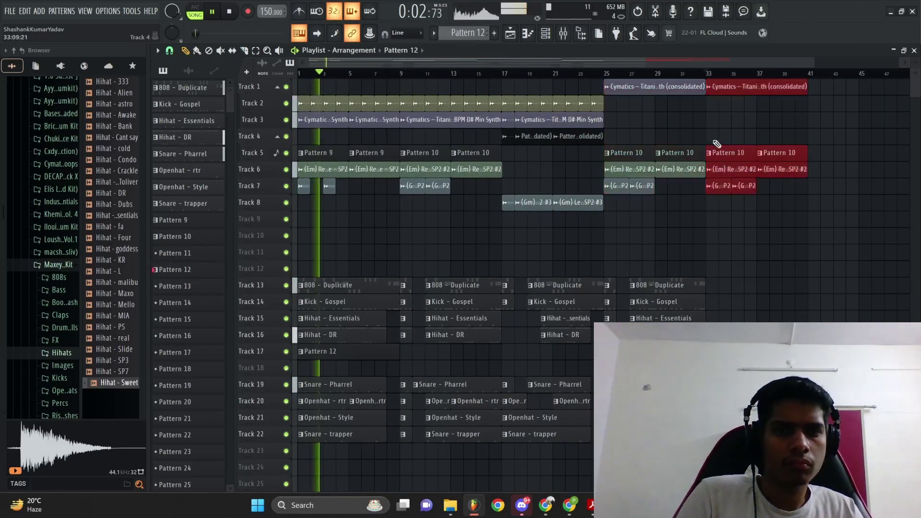
ctrl+click(715, 144)
scroll(711, 154, up, 5)
click(708, 74)
scroll(732, 179, up, 1)
scroll(743, 199, down, 6)
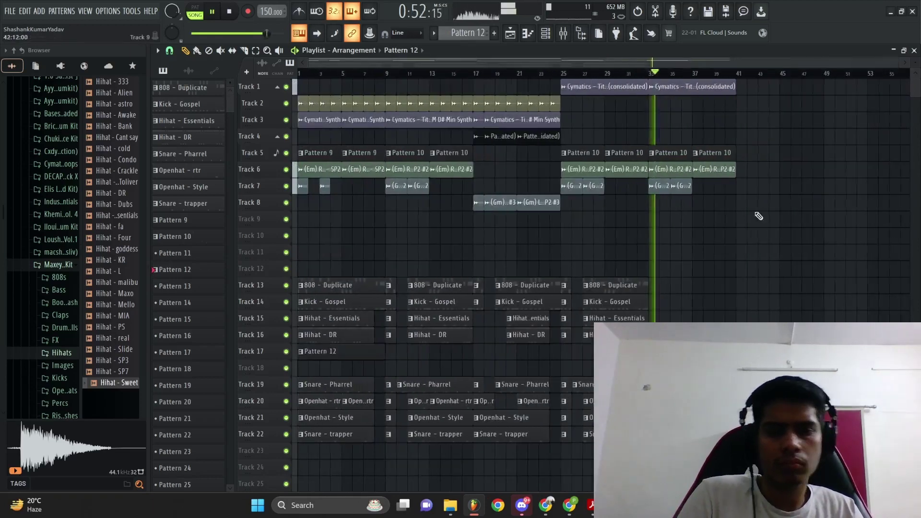
Step: Consolidate the melodic clips of bars 33 to 40 into one audio clip, delete the originals, and check the new clip's settings and sound
drag(753, 242, 649, 79)
key(ctrl+r)
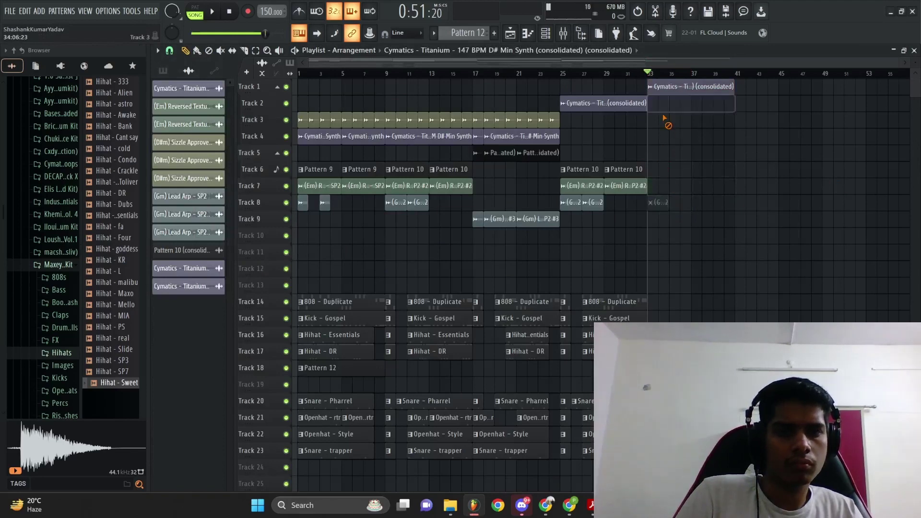
double_click(677, 91)
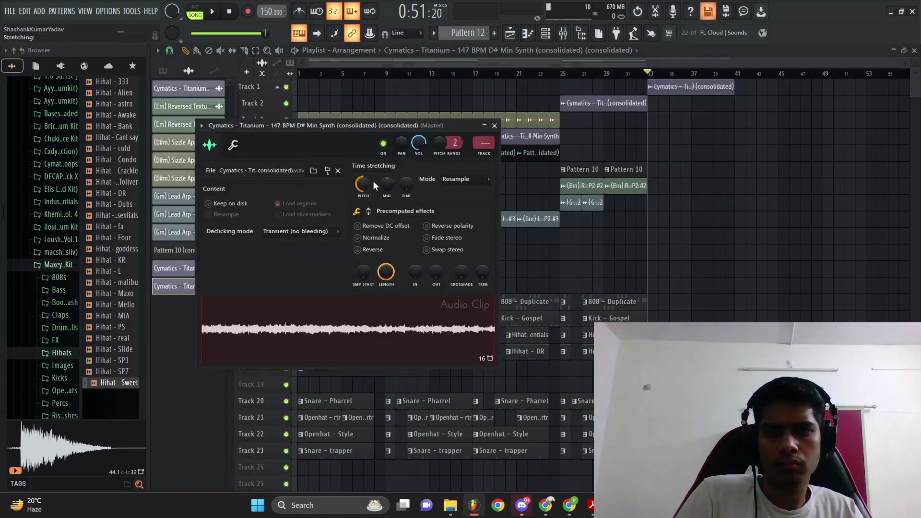
key(space)
key(Escape)
scroll(741, 197, up, 1)
scroll(742, 197, down, 1)
Step: Shift the arrangement from bar 1 to bar 9 and copy the 808, kick and Hihat - Essentials clips back to bar 1
key(ctrl+a)
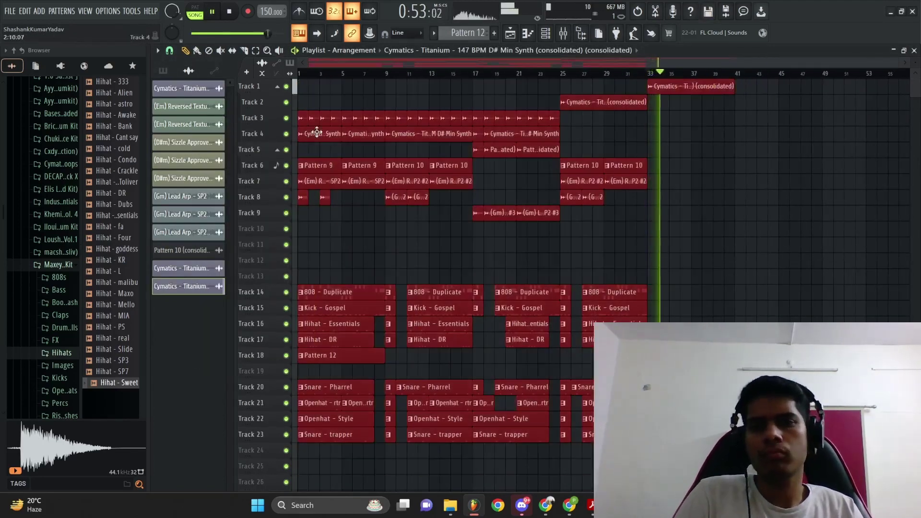
drag(317, 132, 404, 154)
drag(392, 284, 405, 333)
drag(401, 302, 307, 294)
key(space)
key(space)
Step: Copy the Cymatics - Titanium clips of bars 9 to 16 to bar 1 on Track 4
scroll(354, 136, up, 3)
drag(398, 143, 437, 150)
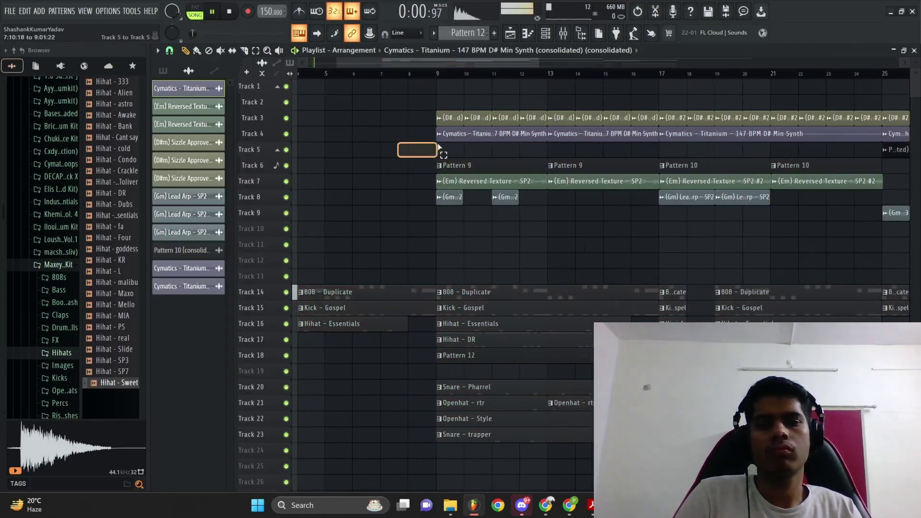
drag(514, 131, 326, 135)
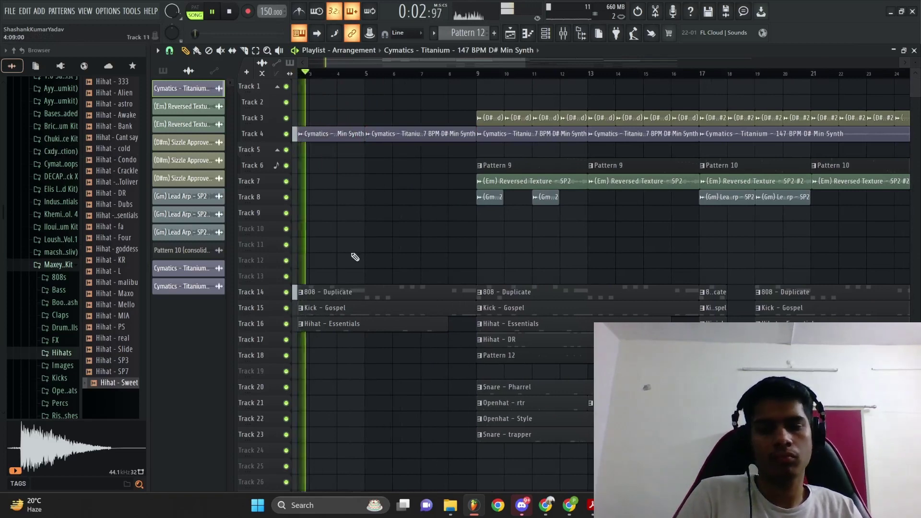
Step: Slice the intro's 808, kick and Hihat - Essentials clips on Tracks 14 to 16 at bar 5
key(c)
drag(366, 282, 367, 332)
right_click(393, 227)
click(349, 299)
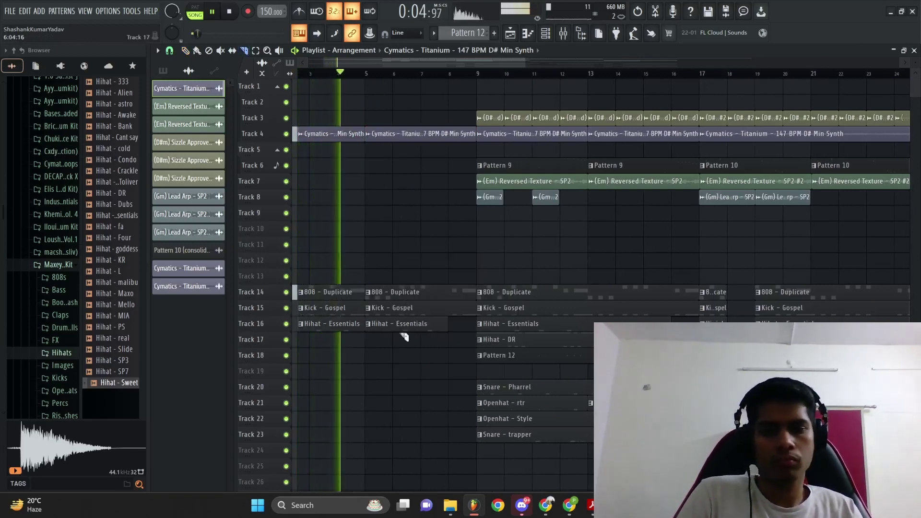
right_click(454, 231)
click(464, 243)
Step: Delete the Kick - Gospel and Hihat - Essentials clips in bars 1 to 8, on Tracks 15 and 16
right_click(418, 308)
right_click(347, 312)
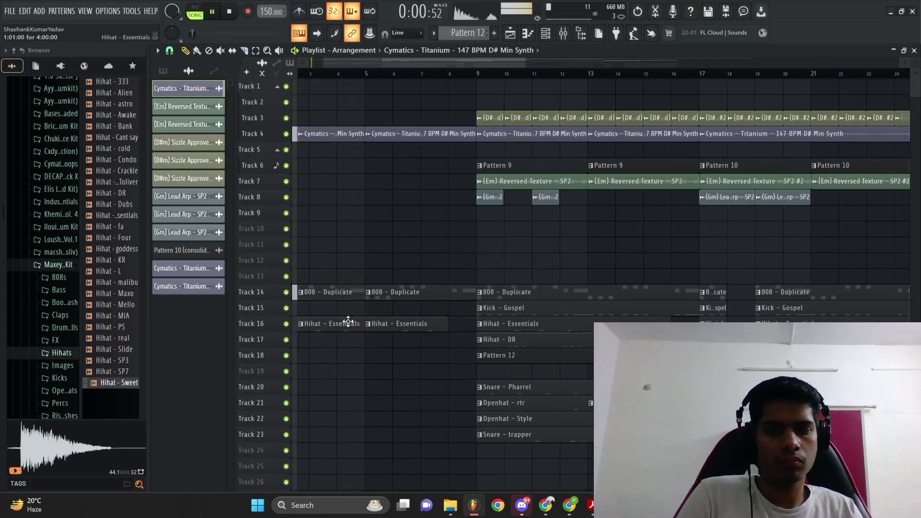
right_click(350, 323)
right_click(444, 329)
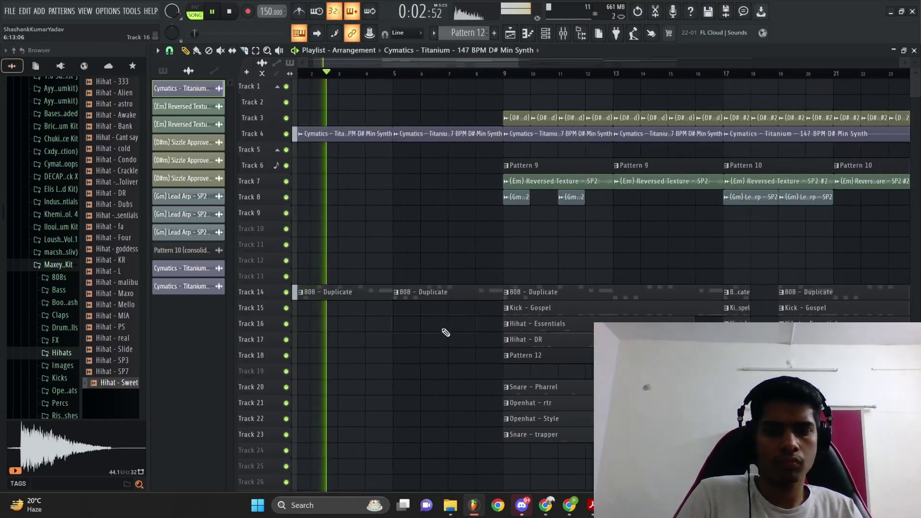
Step: Copy the (Em) Reversed Texture - SP2 clips into bars 1 to 8 on Track 7
scroll(430, 320, down, 4)
drag(378, 180, 427, 182)
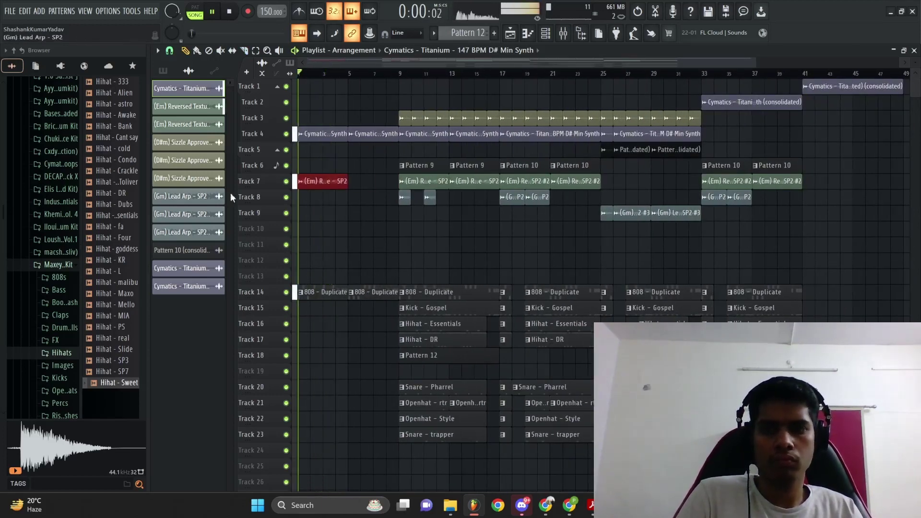
drag(343, 228, 306, 167)
key(ctrl+b)
ctrl+click(335, 166)
scroll(336, 166, up, 2)
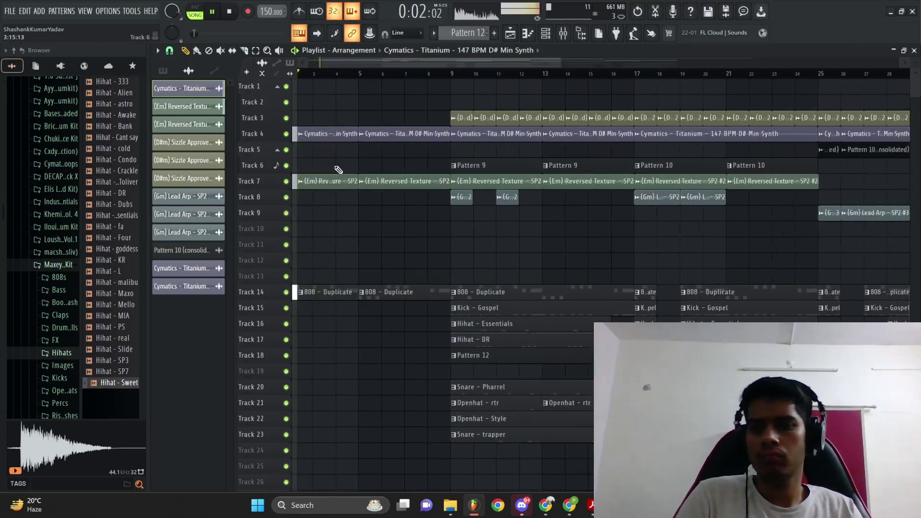
Step: Slice the intro's second 808 clip on Track 14 at bar 7 and delete its part in bars 7 and 8
scroll(336, 167, down, 4)
scroll(358, 291, up, 3)
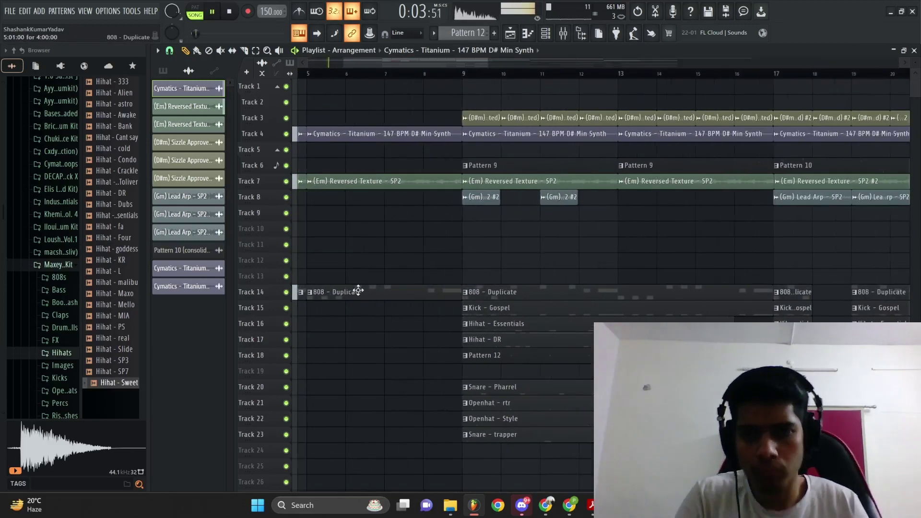
middle_click(389, 292)
scroll(389, 294, up, 3)
scroll(389, 295, up, 2)
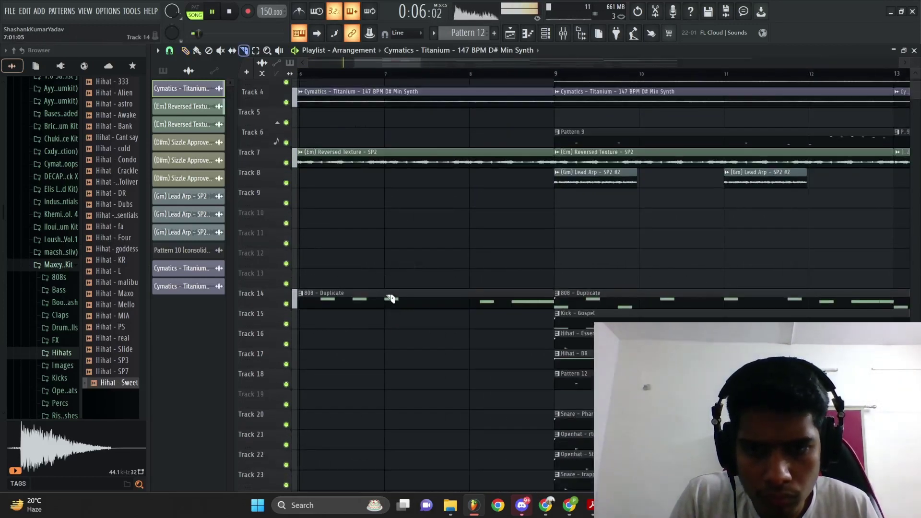
middle_click(421, 280)
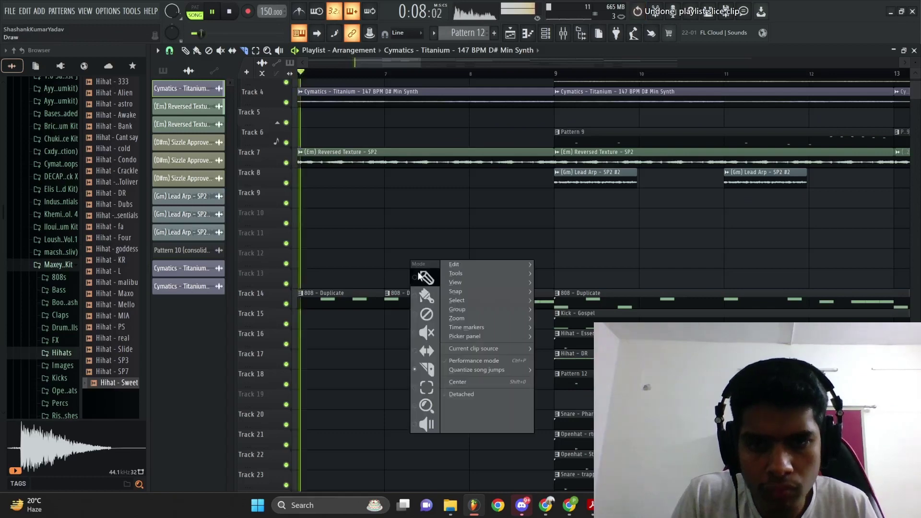
click(424, 275)
right_click(447, 299)
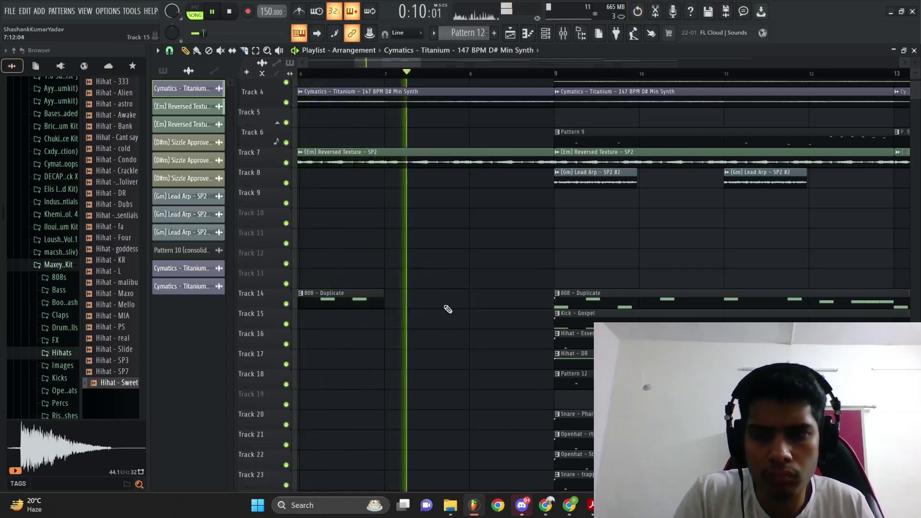
Step: Place the Drum fill - Wonka 85 sample from the drum fills folder at bar 8 on Track 25
scroll(442, 267, down, 4)
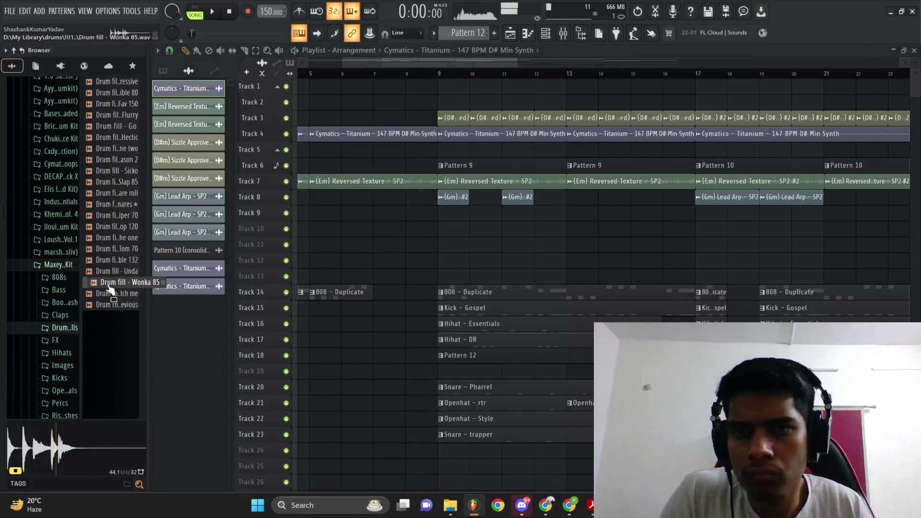
drag(110, 288, 421, 410)
scroll(431, 408, up, 4)
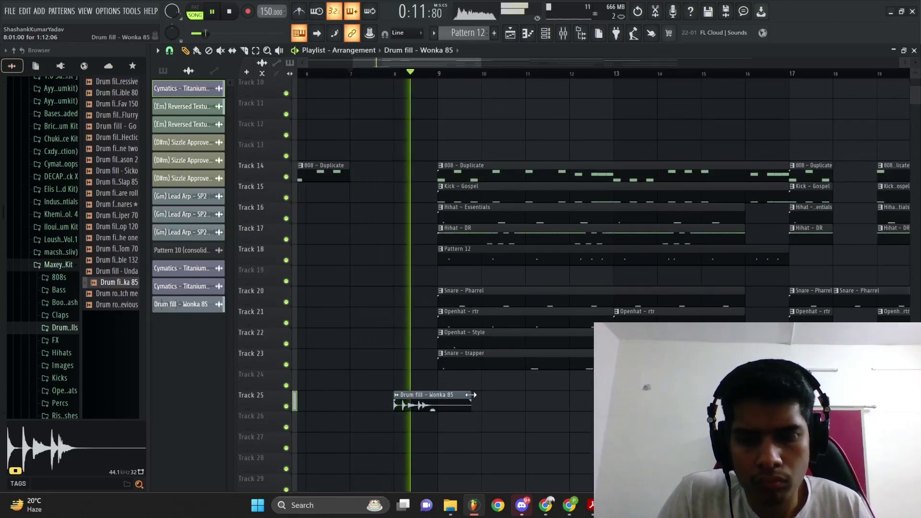
Step: Try stretching the Drum fill - Wonka 85 clip to about 2:05:21 and play the transition into bar 9
key(space)
scroll(469, 395, up, 1)
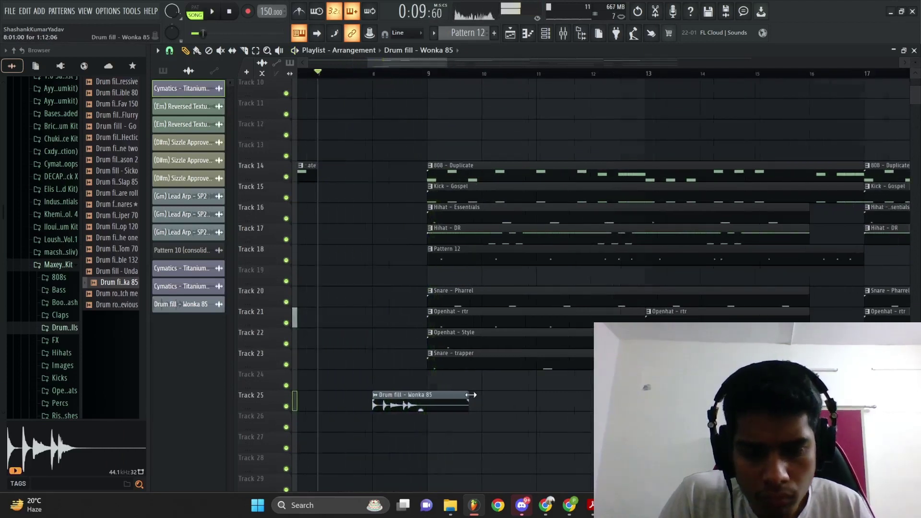
scroll(470, 395, up, 1)
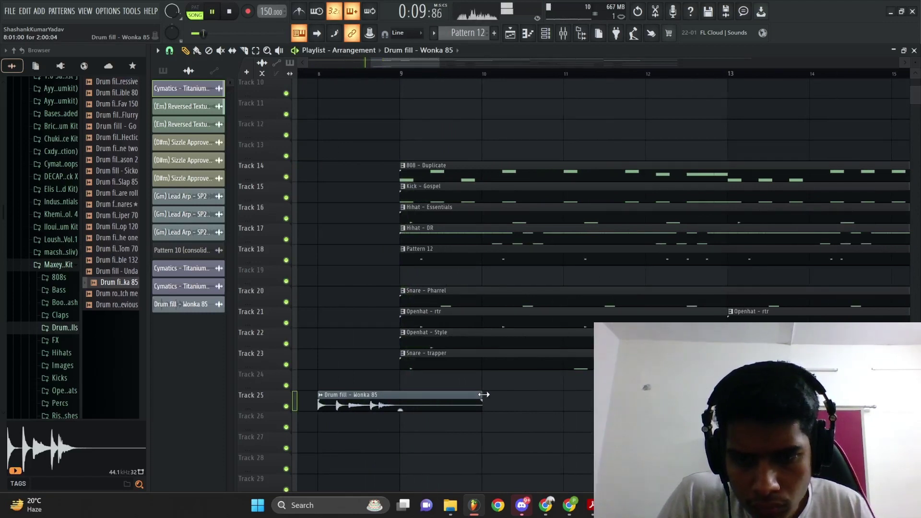
drag(510, 397, 492, 397)
key(space)
key(space)
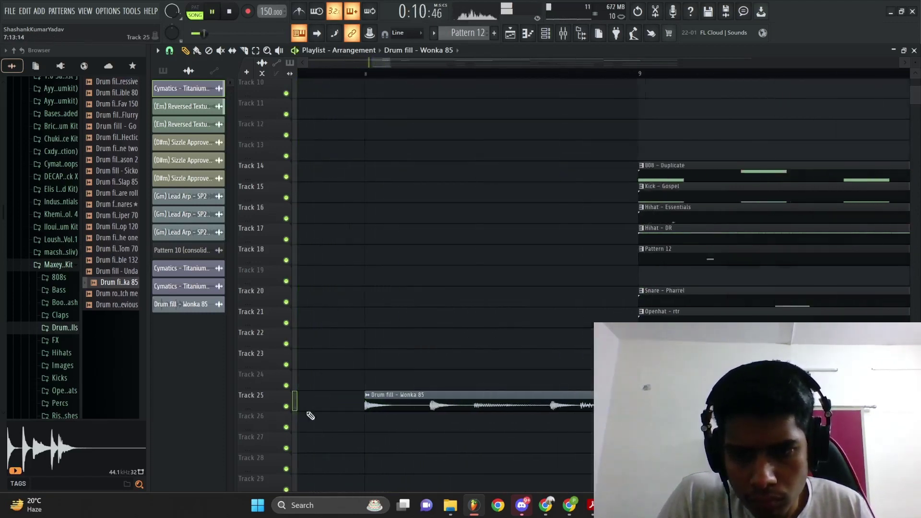
scroll(359, 411, down, 1)
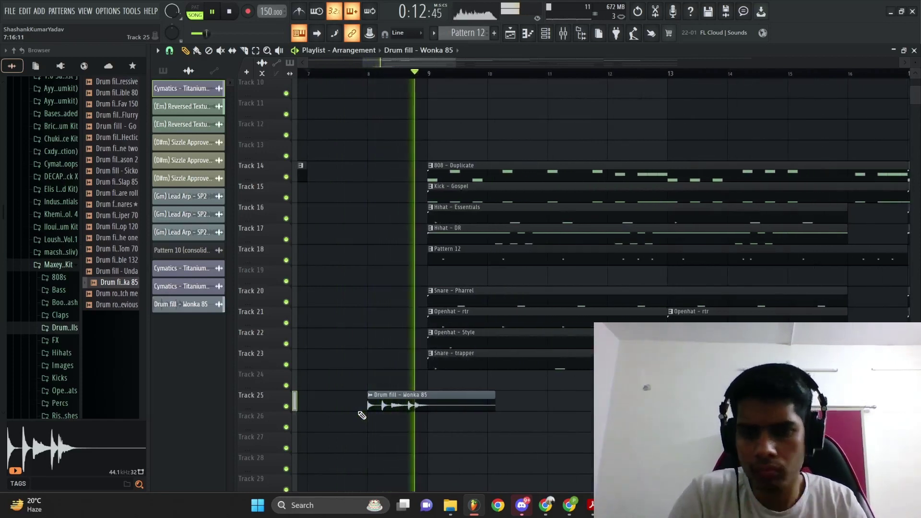
key(space)
key(space)
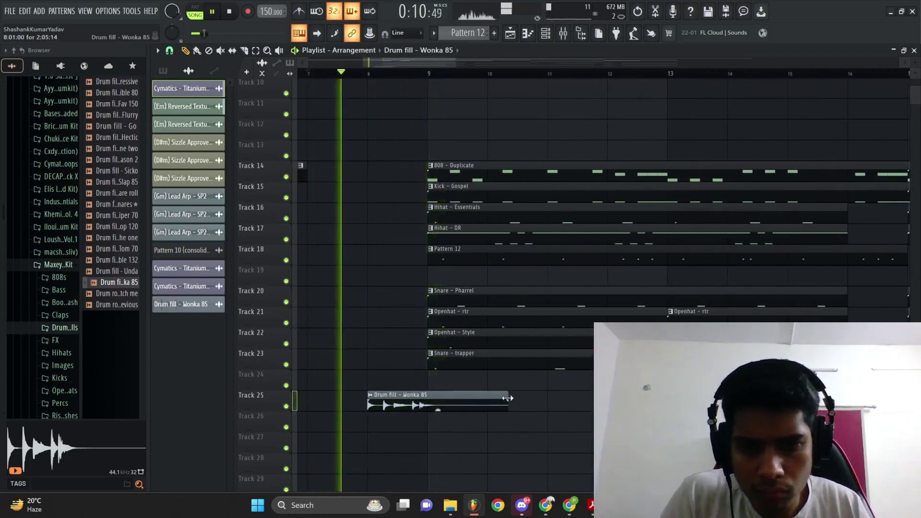
drag(494, 396, 508, 397)
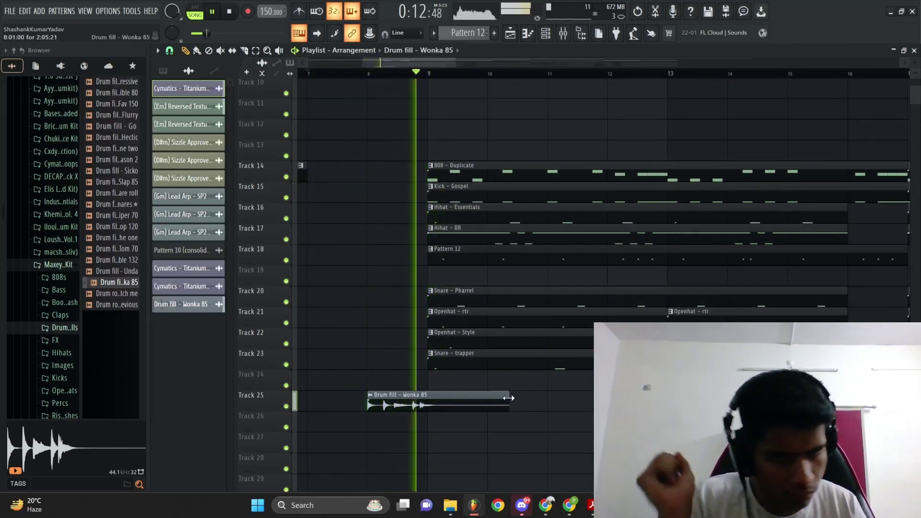
Step: Undo the stretching of the Drum fill - Wonka 85 clip and shift it slightly past the start of bar 8
key(space)
key(ctrl+z)
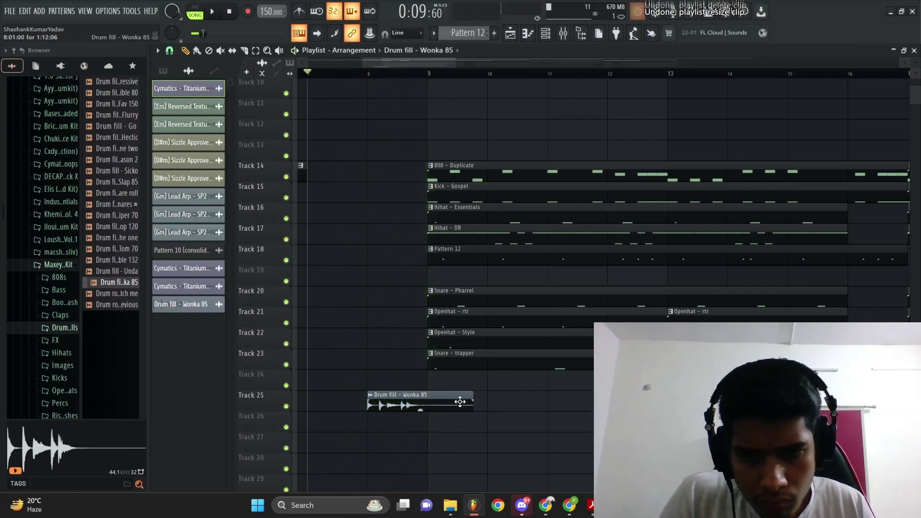
key(space)
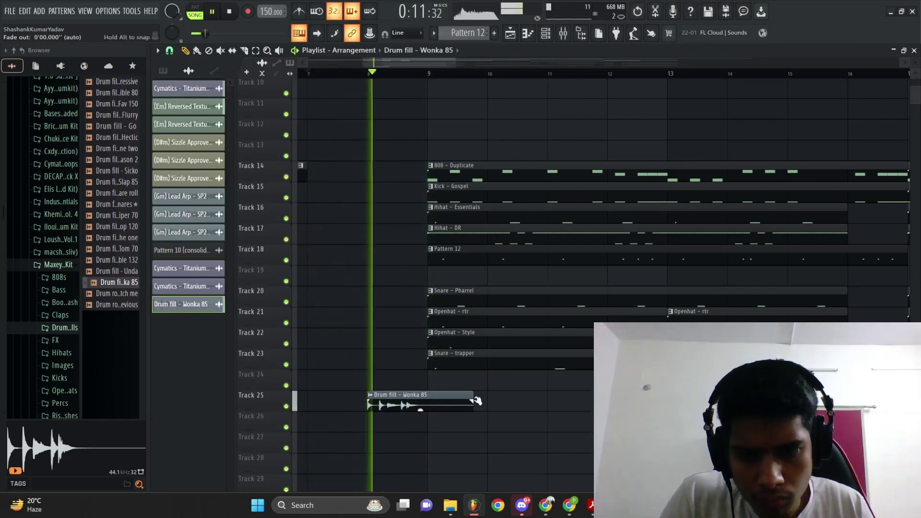
drag(489, 401, 407, 405)
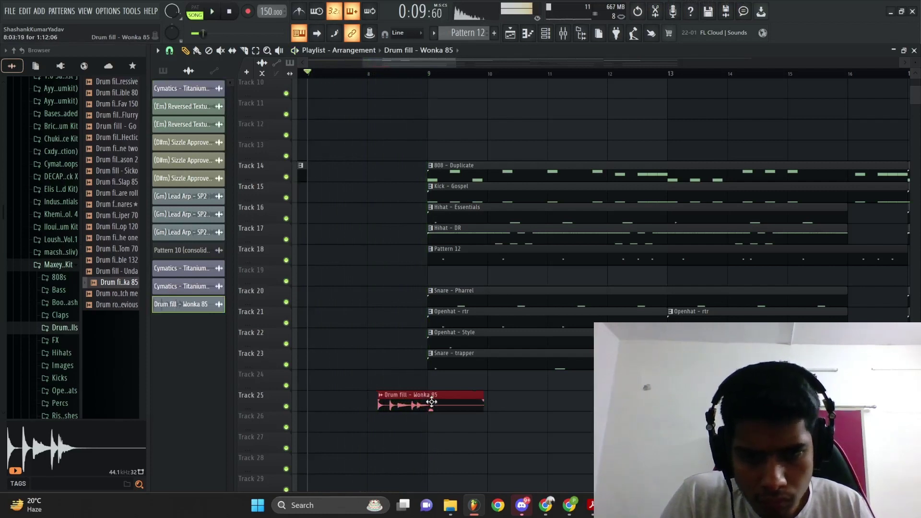
ctrl+scroll(433, 402, up, 3)
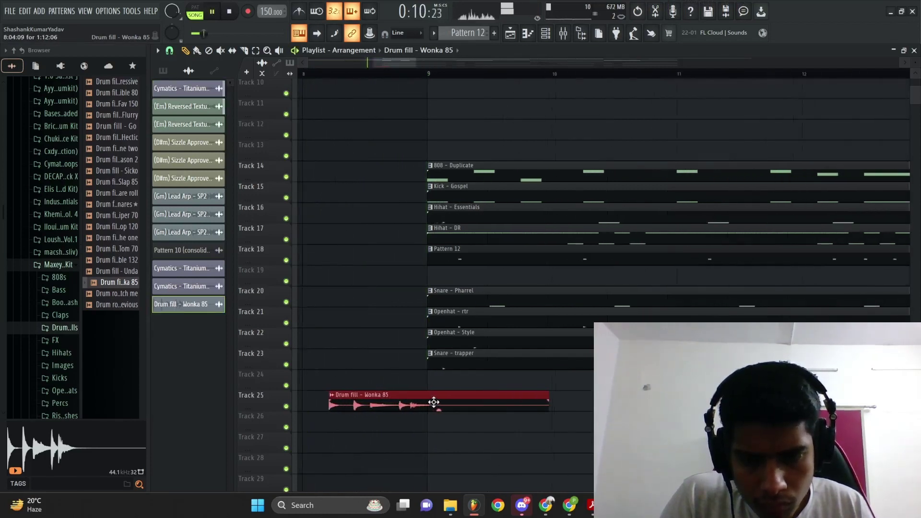
ctrl+scroll(479, 404, down, 3)
ctrl+scroll(456, 413, up, 3)
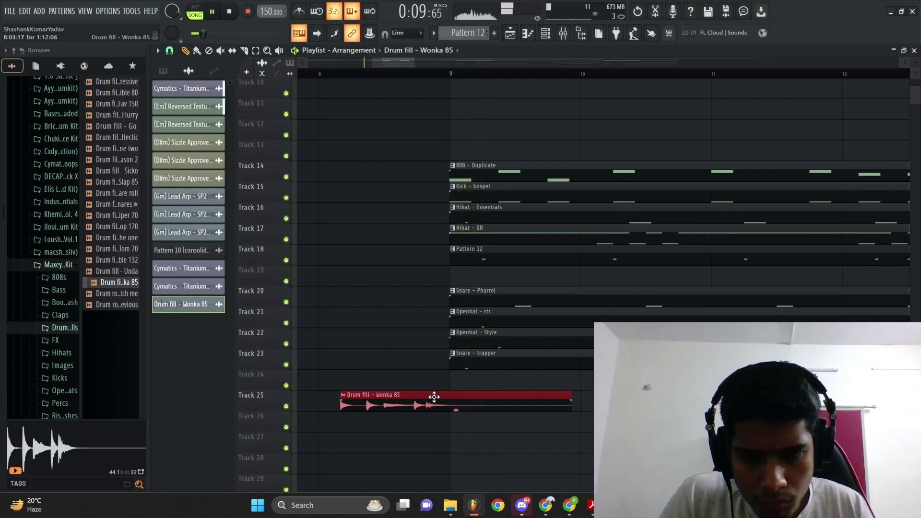
Step: Slice the first hits of the Drum fill - Wonka 85 clip and copy the opening hit to the start of bar 8
right_click(374, 391)
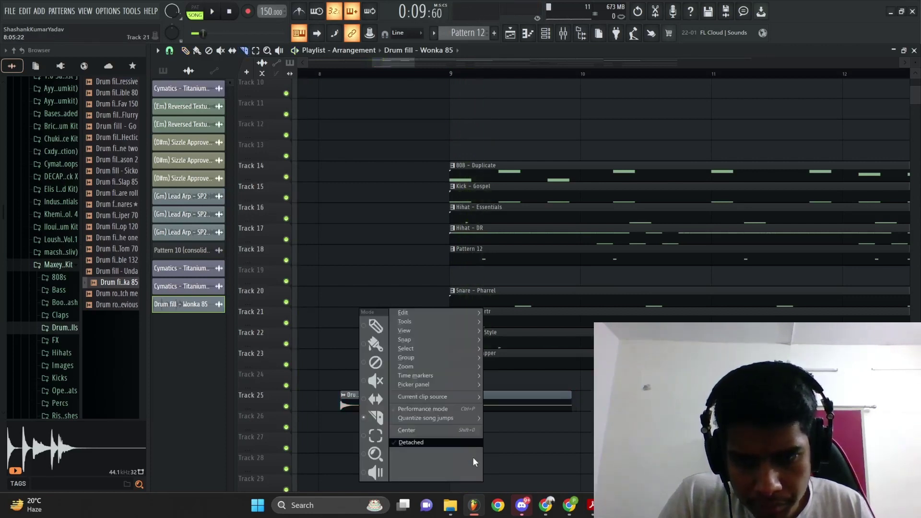
click(372, 328)
ctrl+drag(348, 379, 343, 420)
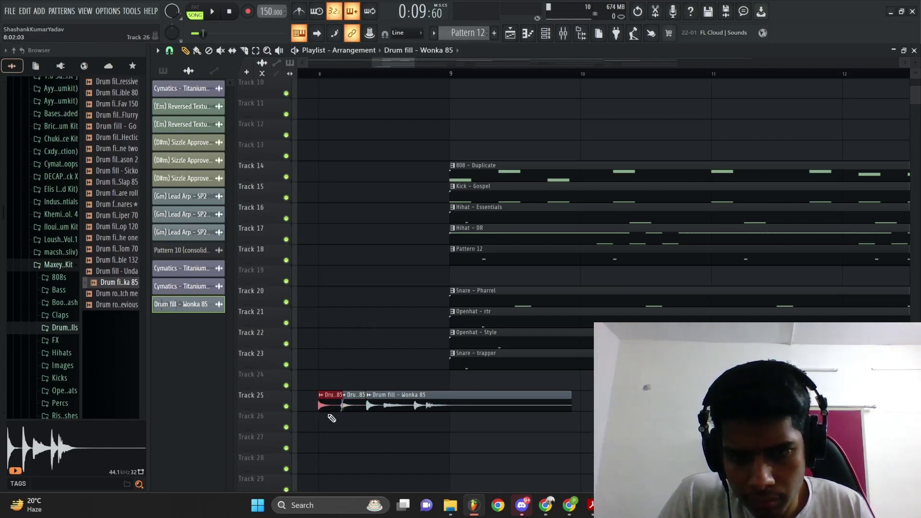
ctrl+scroll(328, 410, up, 5)
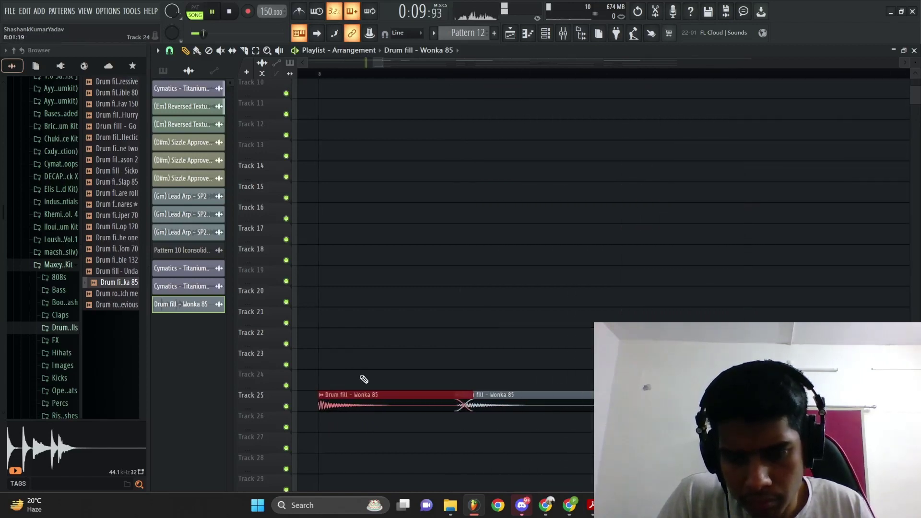
ctrl+scroll(364, 380, down, 5)
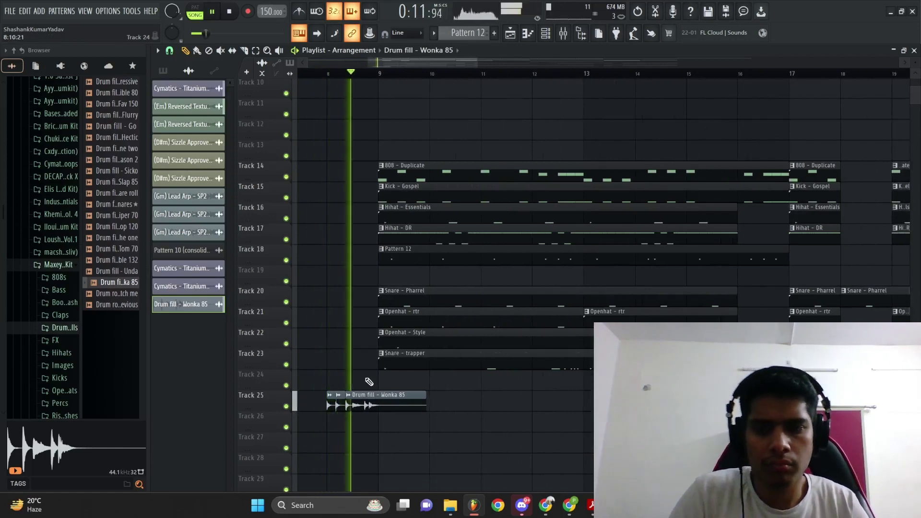
Step: Play the sliced Drum fill - Wonka 85 transition and delete all its pieces from Track 25
key(space)
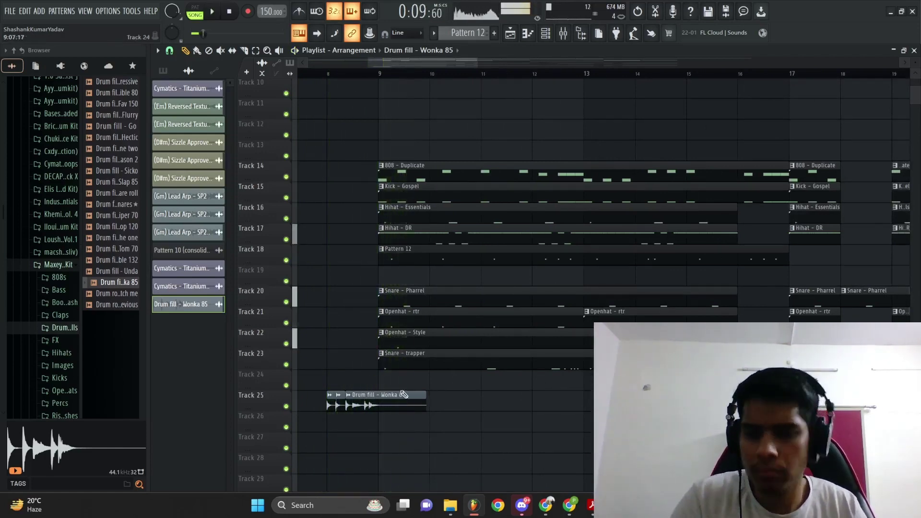
click(329, 396)
click(350, 427)
click(310, 385)
click(338, 396)
click(373, 405)
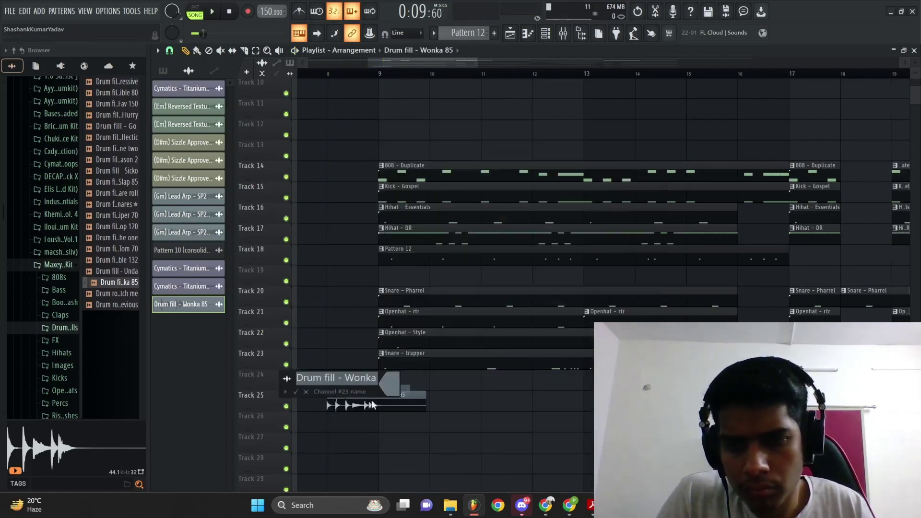
Step: Audition the Unda and Sicko drum fills and place Drum fill - Sicko at bar 7 on Track 25
click(115, 271)
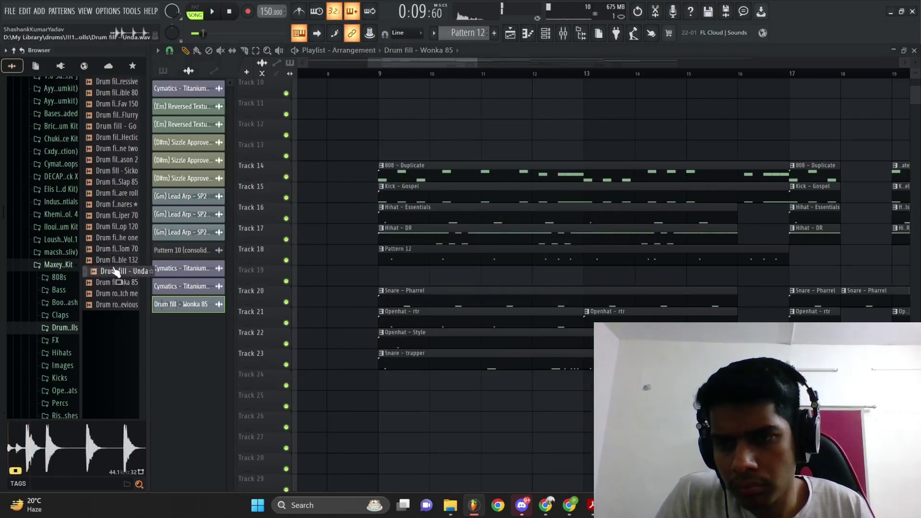
click(119, 181)
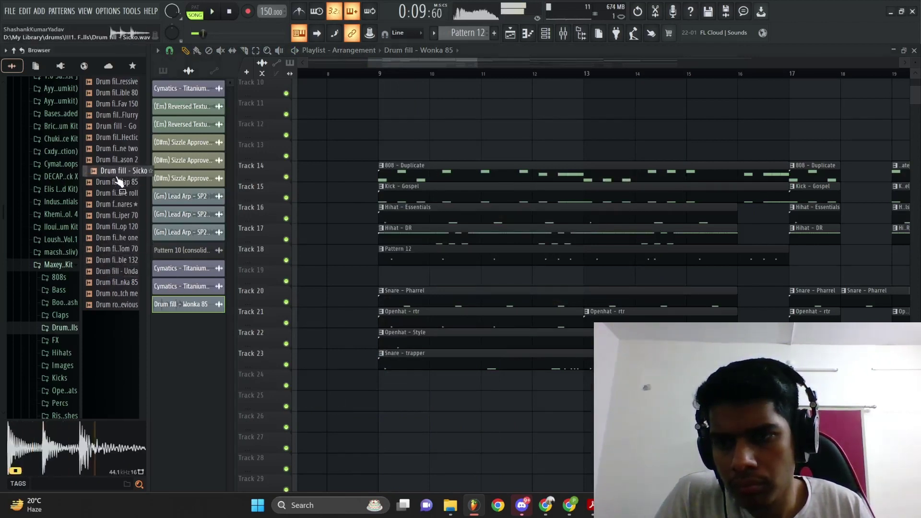
drag(378, 395, 323, 396)
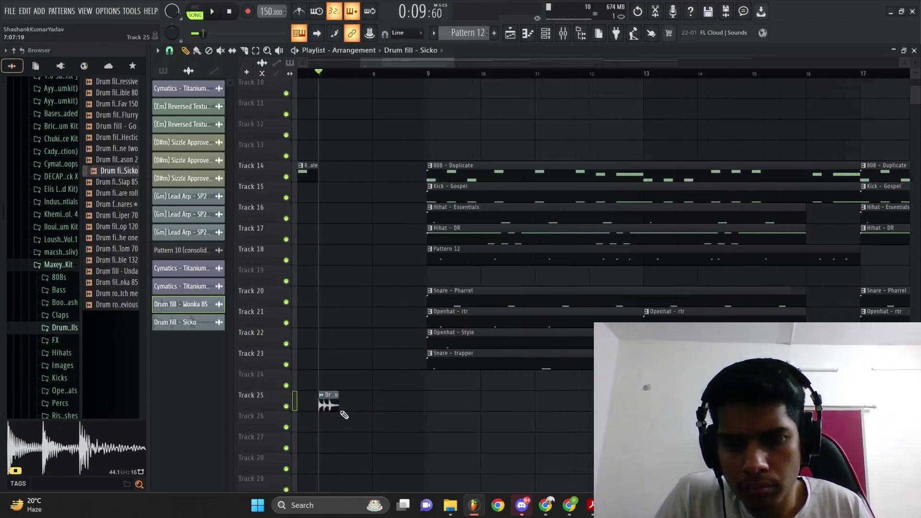
key(space)
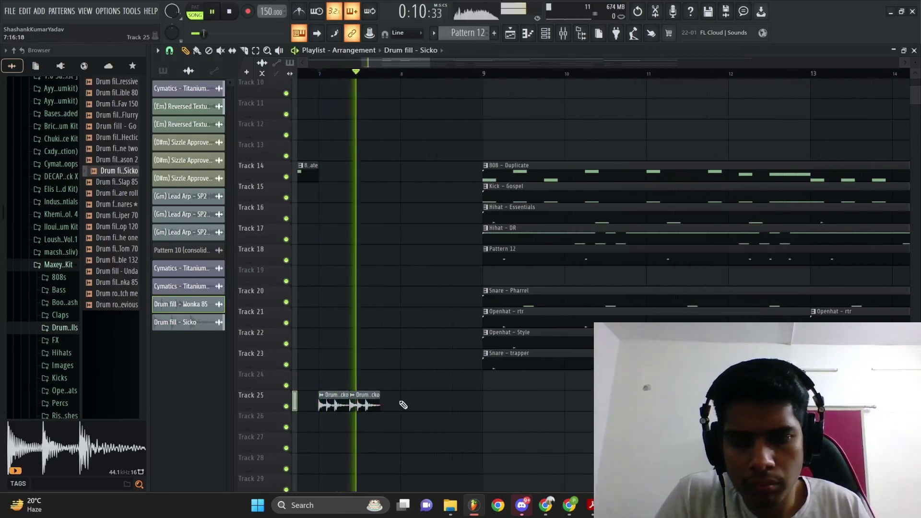
Step: Play the Sicko fill, move it to the start of bar 8 and remove its duplicate
key(space)
key(space)
drag(405, 405, 297, 413)
key(space)
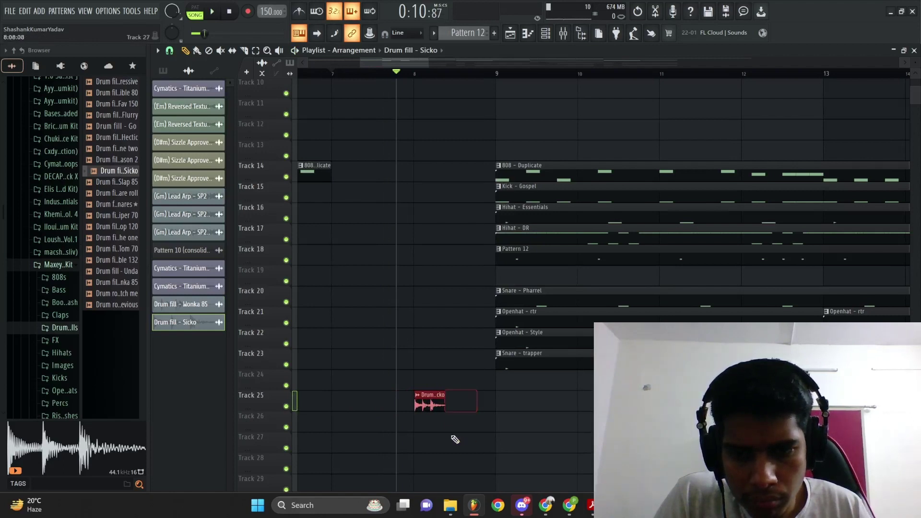
Step: Set the playlist's snap to 1/2 beat for resizing the Drum fill - Sicko clip
scroll(416, 409, up, 7)
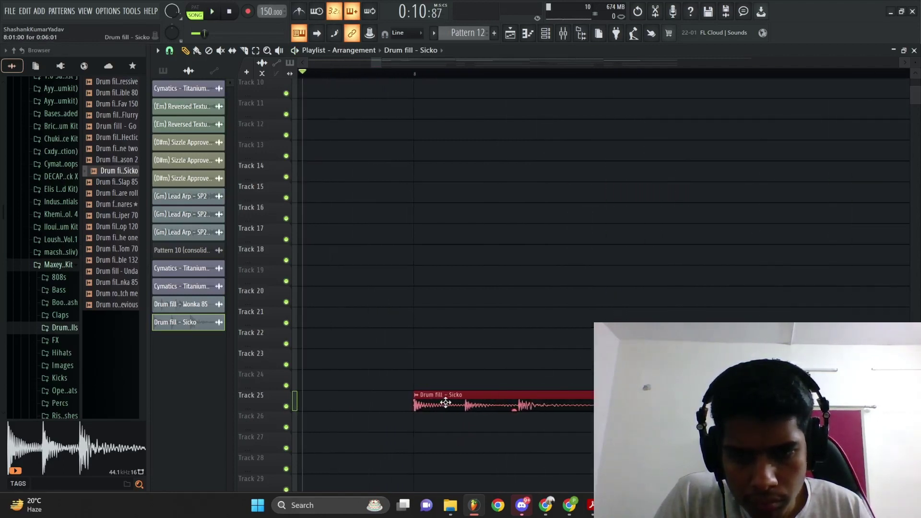
ctrl+click(422, 382)
scroll(413, 374, down, 4)
click(169, 51)
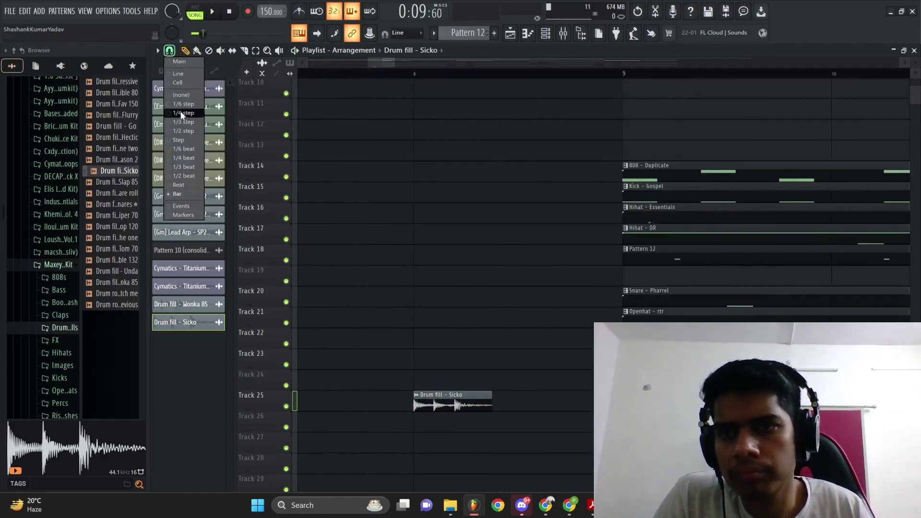
click(176, 176)
Step: Stretch the Drum fill - Sicko clip to half a bar and repeat it to fill bar 8 on Track 25
scroll(513, 405, down, 2)
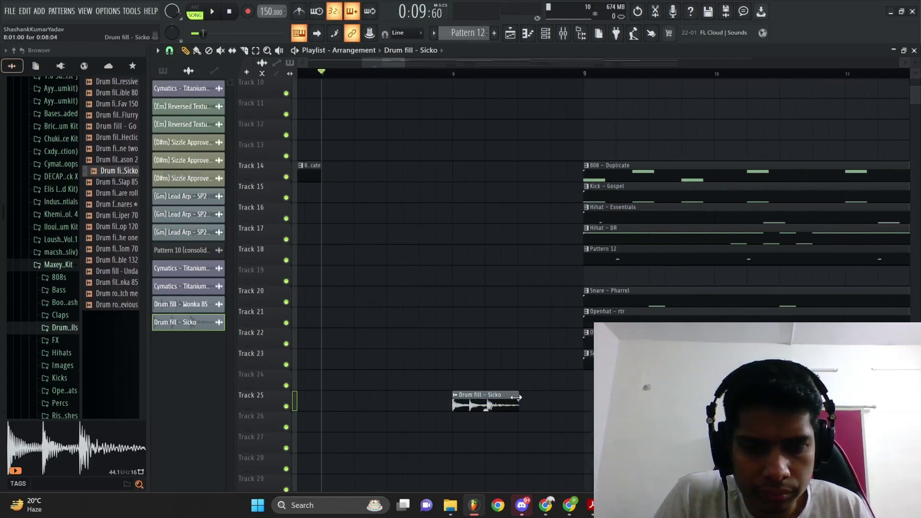
scroll(513, 397, up, 3)
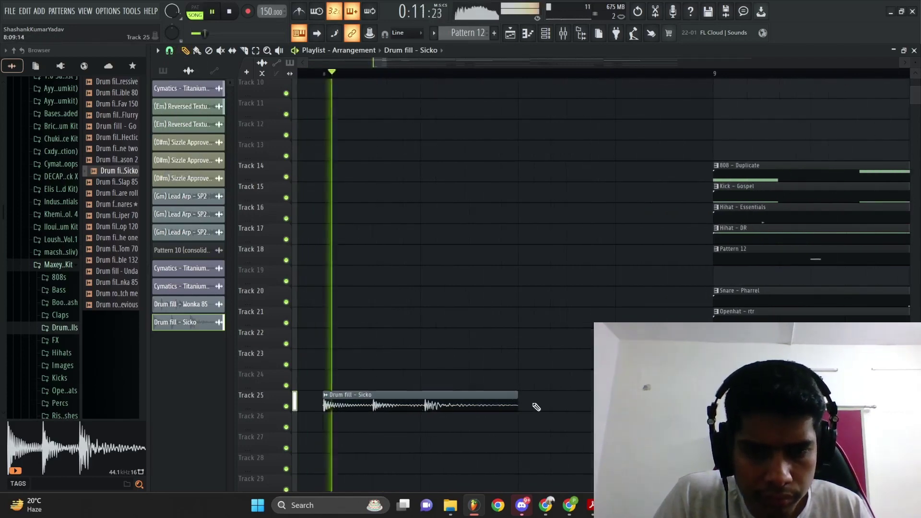
scroll(489, 376, down, 6)
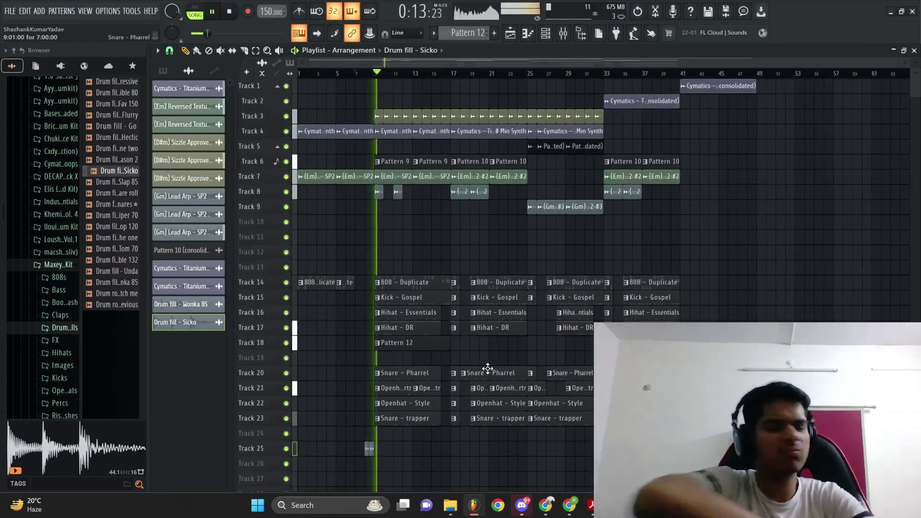
Step: Try the FX - Tape rewind sample at the start of Track 25 and remove its clip
scroll(496, 288, up, 1)
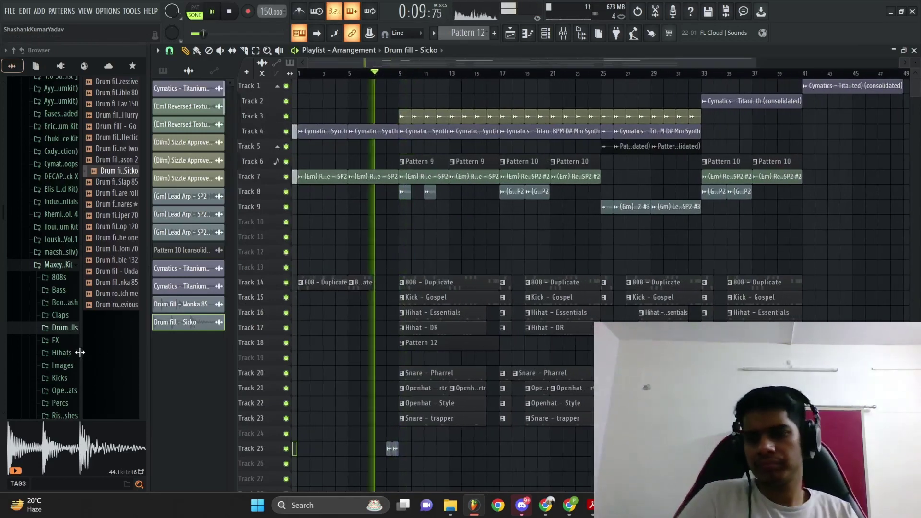
key(space)
click(56, 340)
click(117, 282)
scroll(122, 360, down, 1)
click(128, 381)
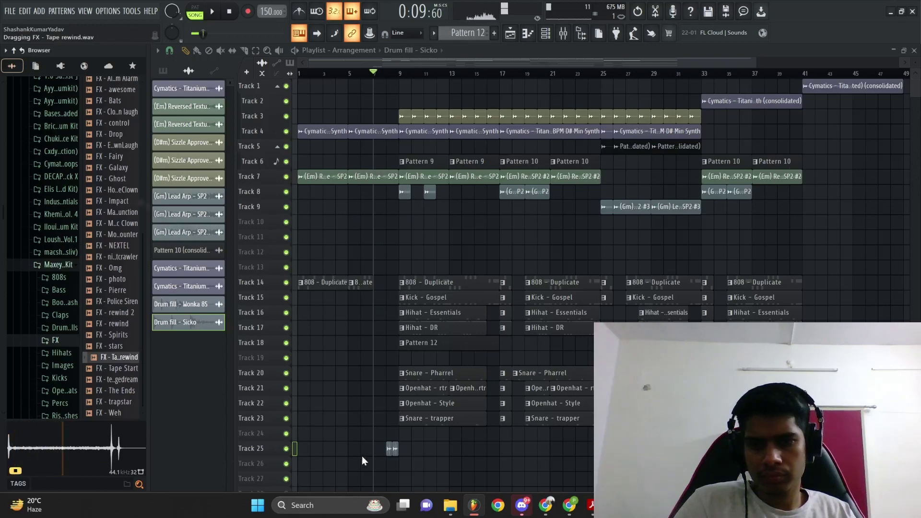
drag(363, 460, 372, 464)
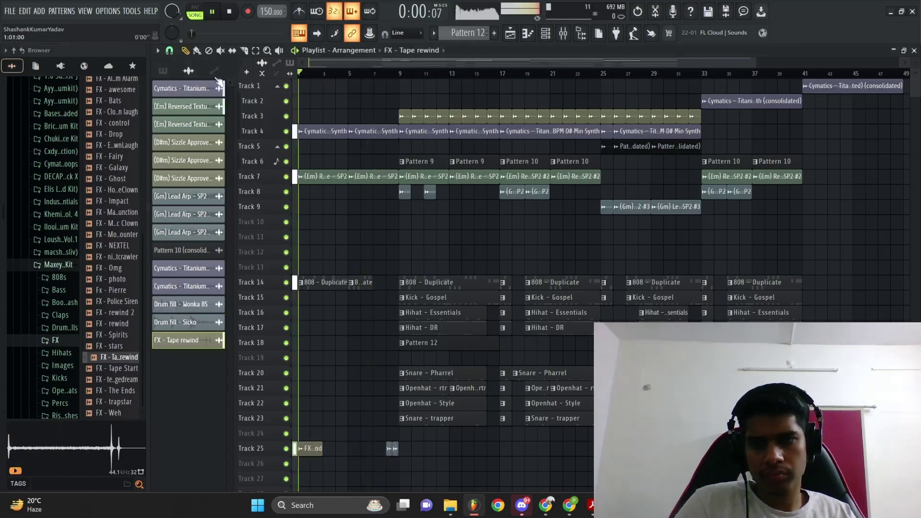
scroll(275, 306, up, 5)
scroll(316, 326, up, 3)
scroll(335, 331, down, 3)
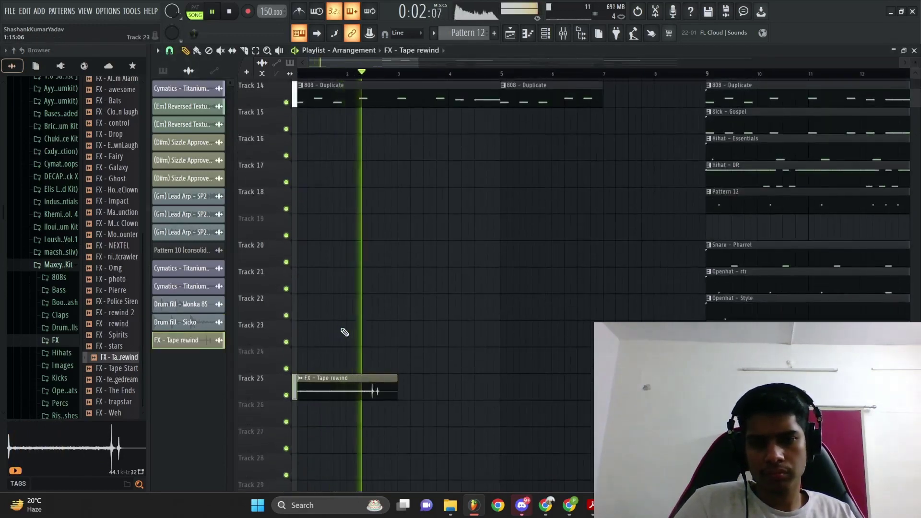
scroll(345, 332, down, 2)
scroll(341, 330, down, 4)
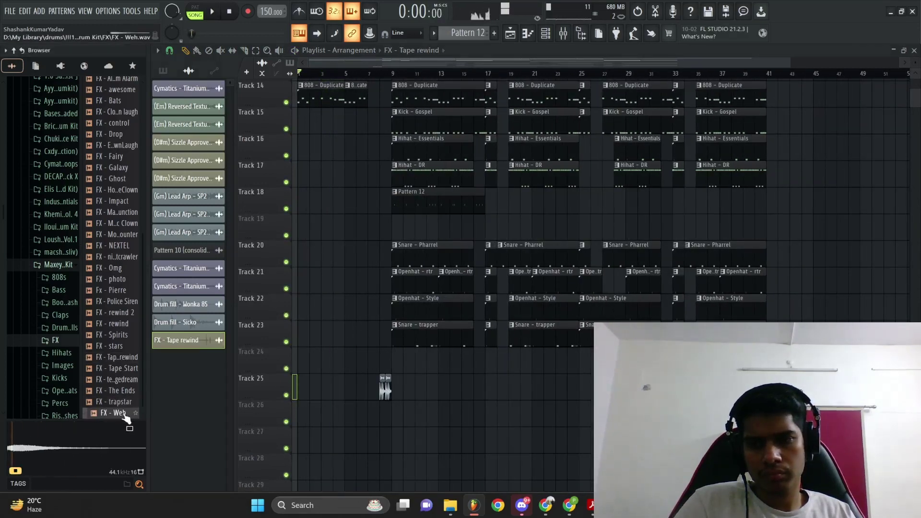
Step: Try the FX - Weh sample at the start of Track 26 with its pitch shifted +400 cents, and delete the clip
drag(342, 418, 298, 417)
key(space)
double_click(327, 421)
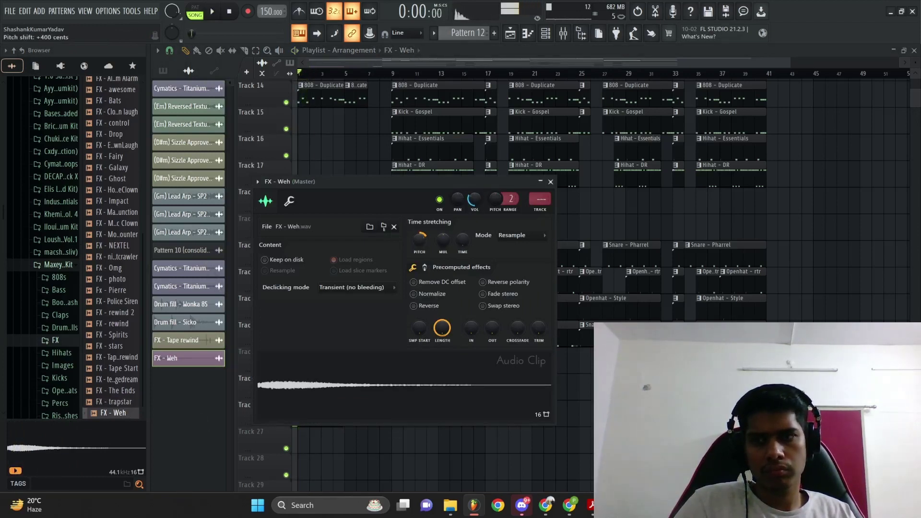
key(Escape)
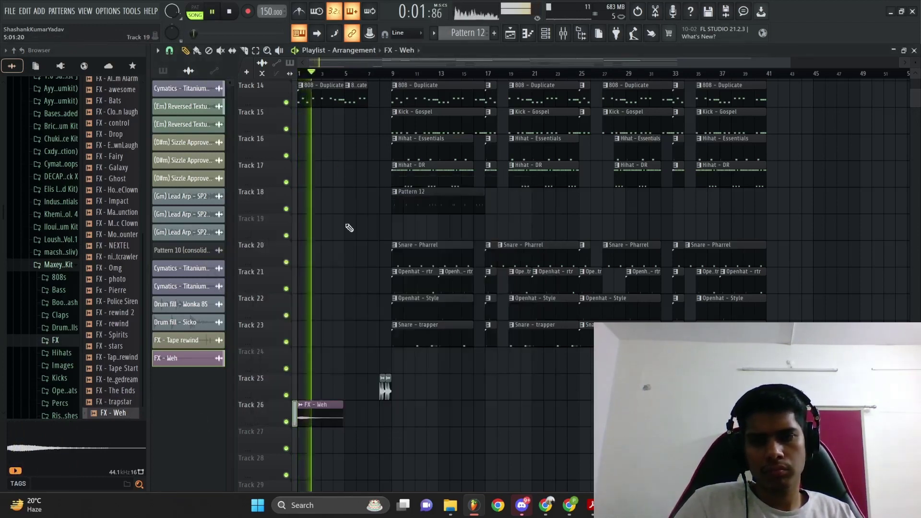
right_click(335, 404)
key(space)
Step: Try the Fx - Pierre sample at the start of Track 26, undo its resizing and remove the clip
click(125, 391)
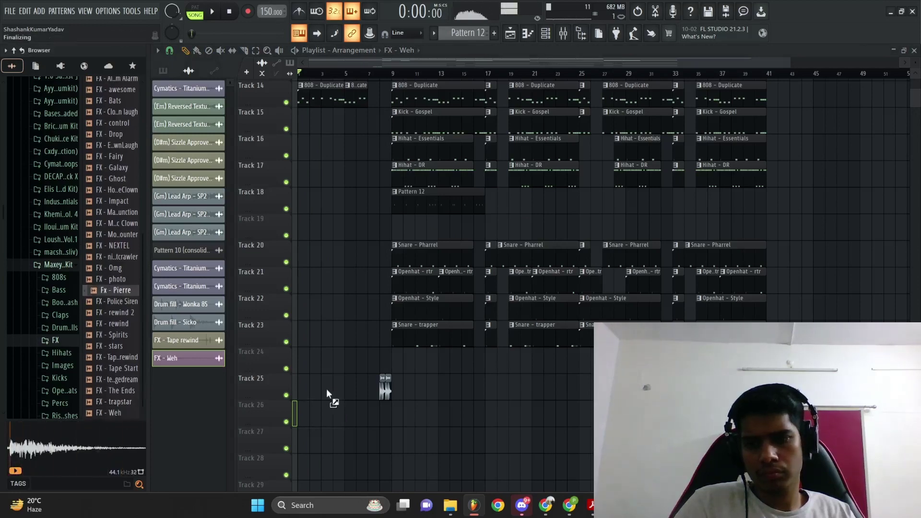
drag(326, 390, 317, 408)
scroll(266, 420, up, 8)
key(ctrl+z)
key(space)
key(space)
key(ctrl+z)
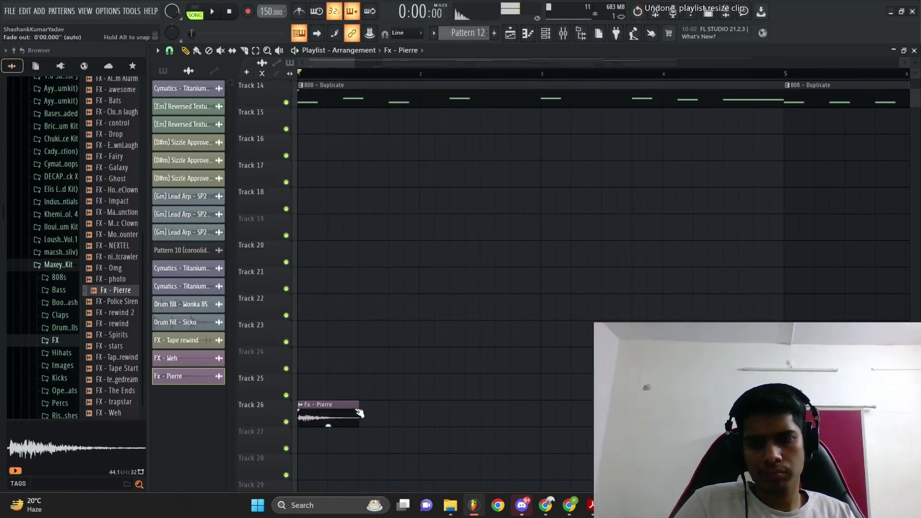
key(space)
scroll(400, 392, down, 8)
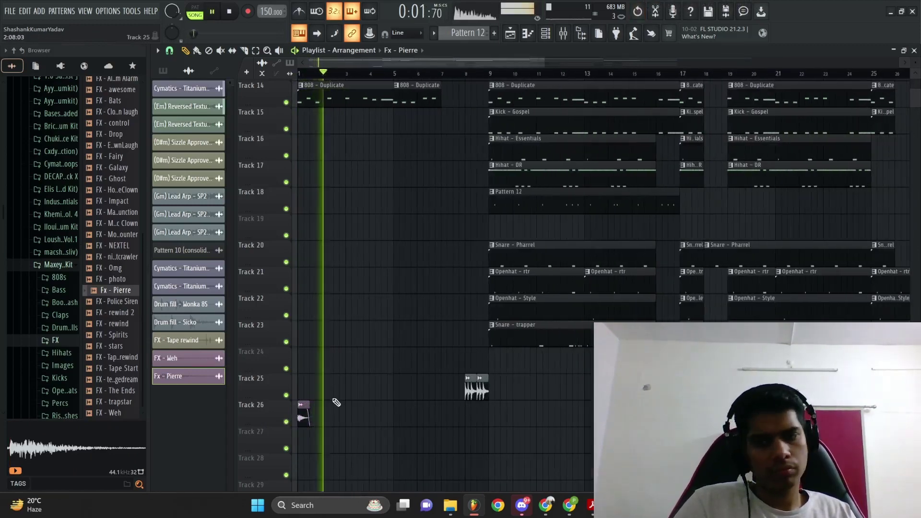
scroll(58, 341, down, 4)
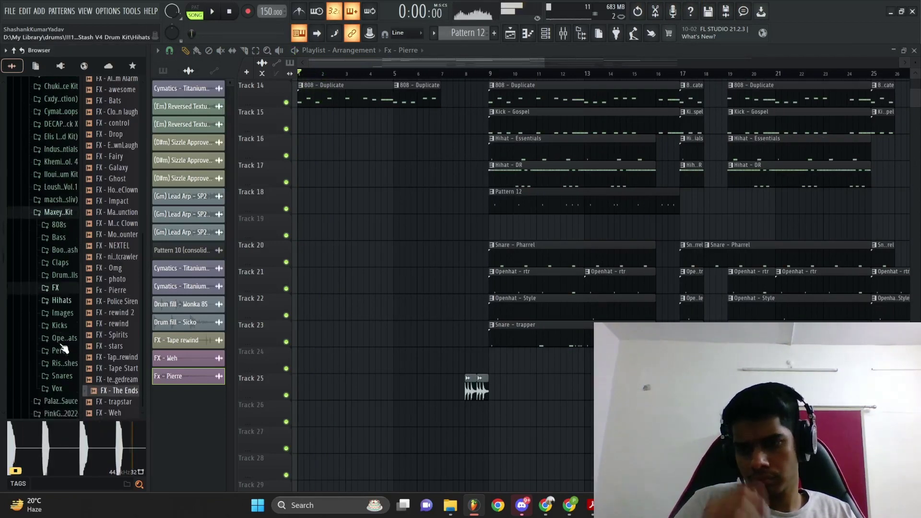
Step: Place the Riser - pannner sample across bar 8 on Track 27 and play it with the Sicko drum fill
click(64, 282)
click(102, 271)
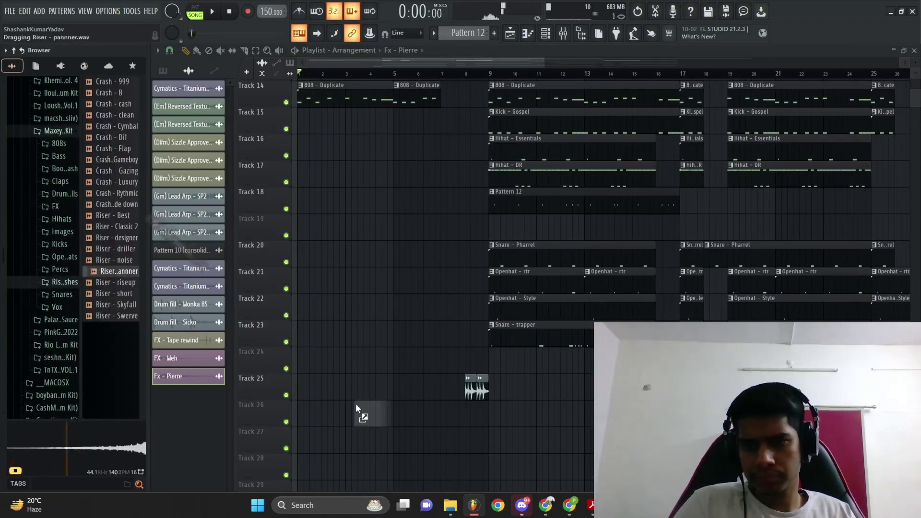
drag(356, 404, 446, 434)
scroll(462, 447, up, 4)
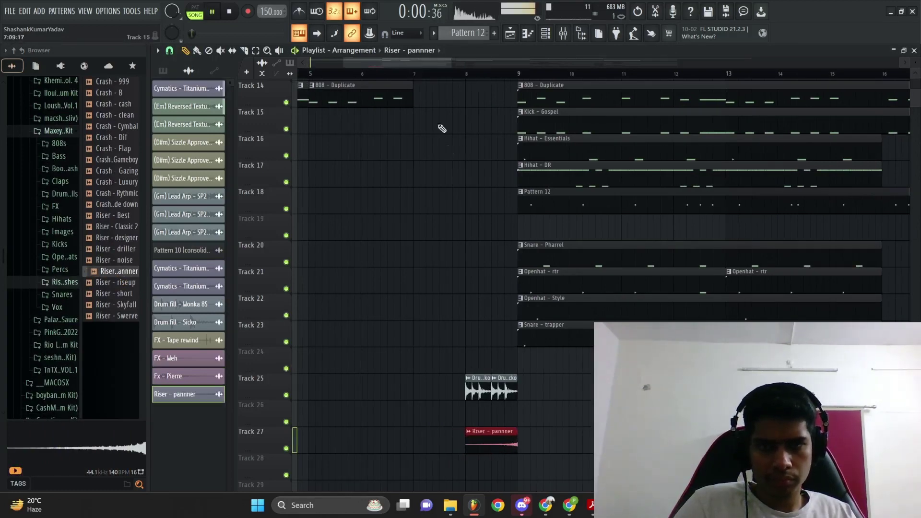
scroll(501, 432, down, 5)
scroll(405, 469, up, 6)
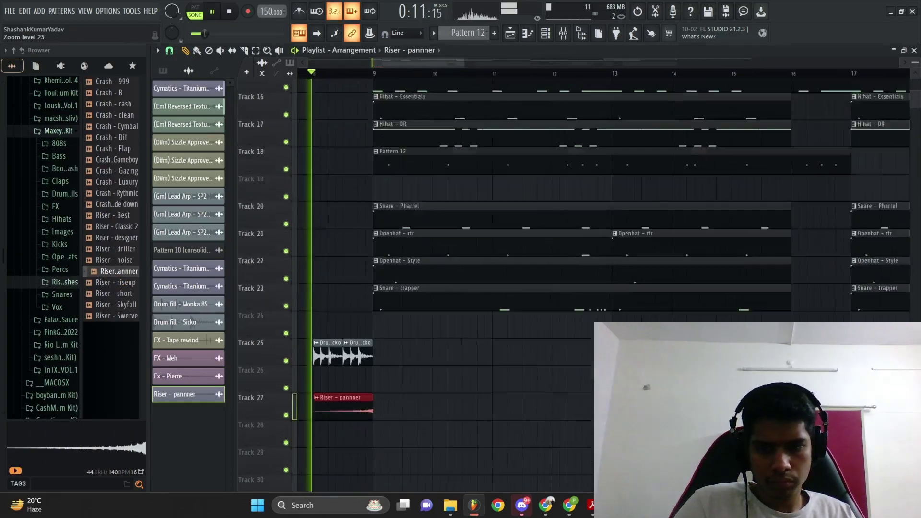
scroll(400, 447, up, 2)
scroll(413, 436, down, 1)
scroll(434, 428, up, 2)
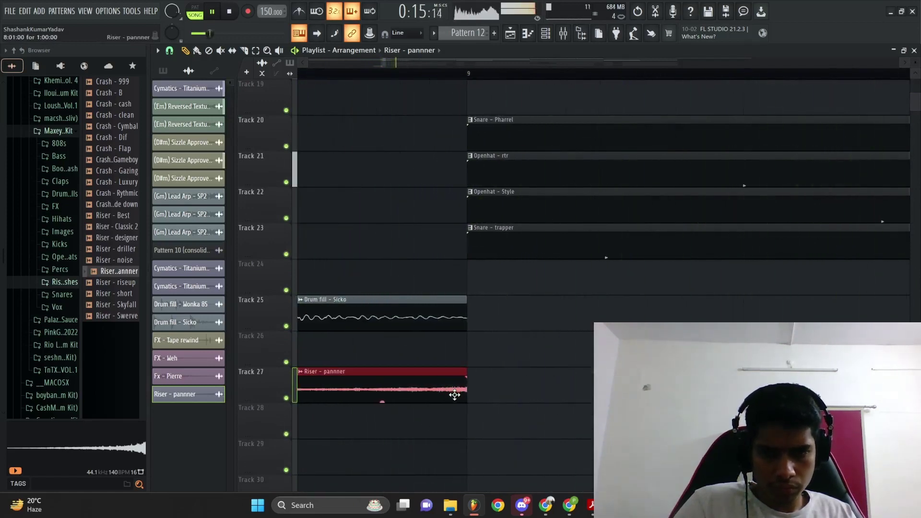
ctrl+right_click(425, 410)
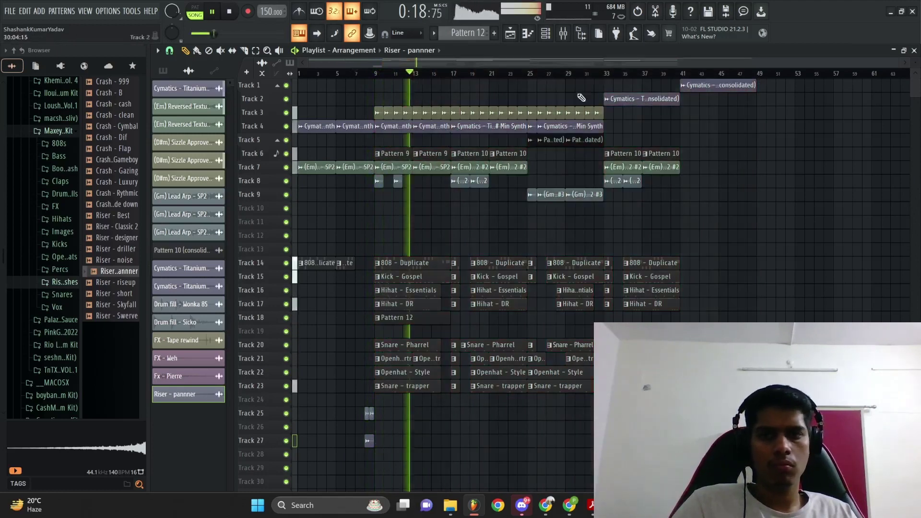
Step: Change the playlist snap and duplicate the section from bar 9 to bar 49 twice, including its lead-in drum fill and riser
click(169, 50)
click(176, 195)
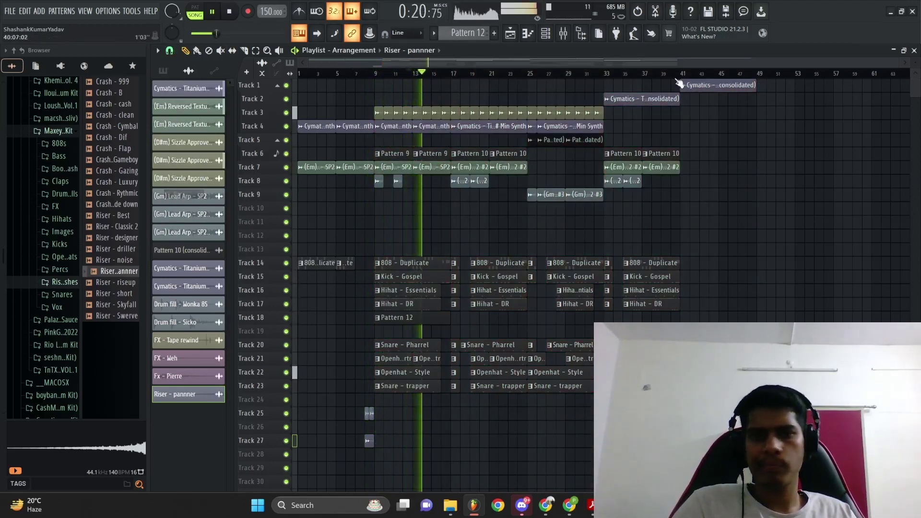
drag(755, 74, 393, 124)
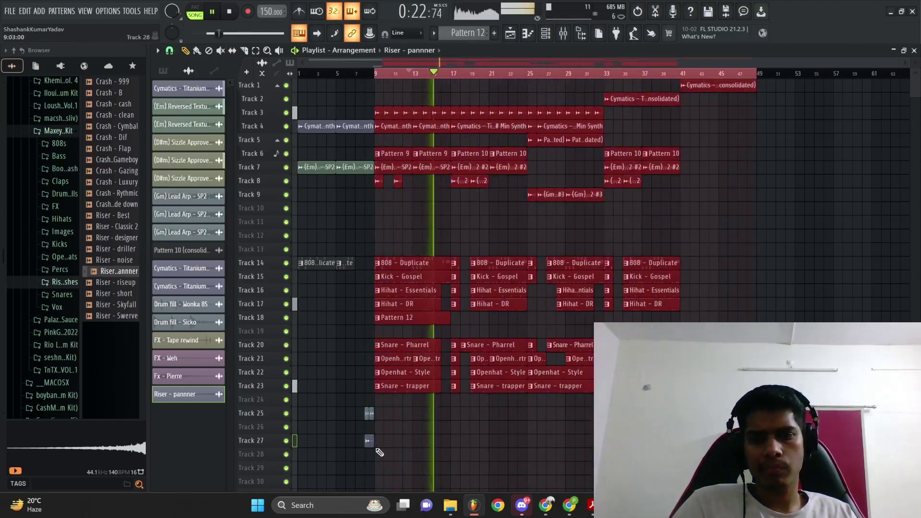
drag(377, 449, 364, 412)
key(ctrl+b)
key(ctrl+b)
key(ctrl+d)
scroll(667, 413, down, 3)
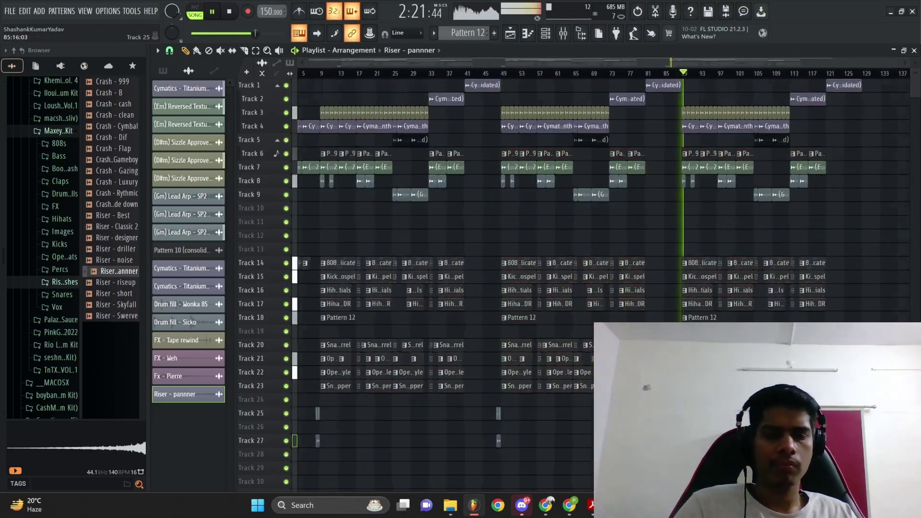
Step: Inspect the extended arrangement, play the song from the start and lower the system volume
scroll(618, 383, up, 5)
scroll(618, 383, down, 5)
scroll(710, 384, up, 4)
scroll(710, 384, down, 4)
key(space)
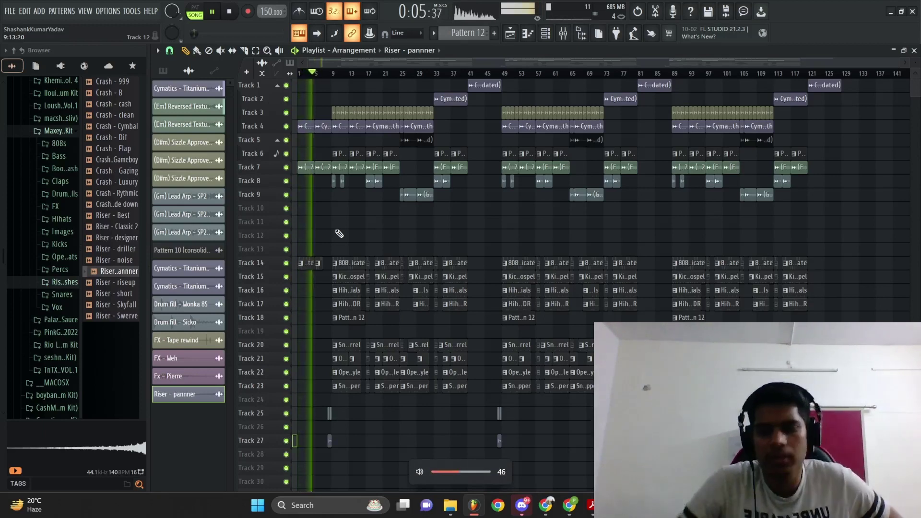
key(XF86AudioLowerVolume)
key(XF86AudioLowerVolume)
key(XF86AudioLowerVolume)
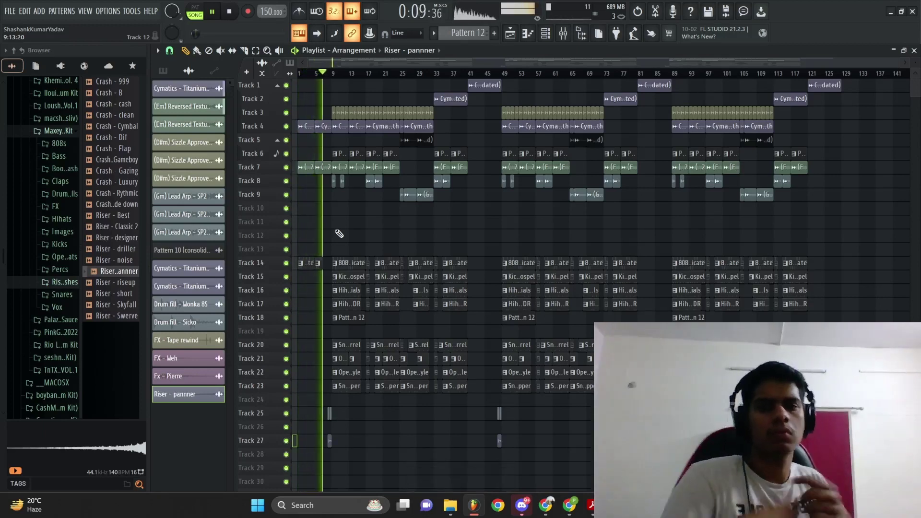
Step: Copy the short (Gm) Lead Arp clip into the intro at bars 2, 4, 6 and 8 on Track 8
ctrl+scroll(339, 233, up, 6)
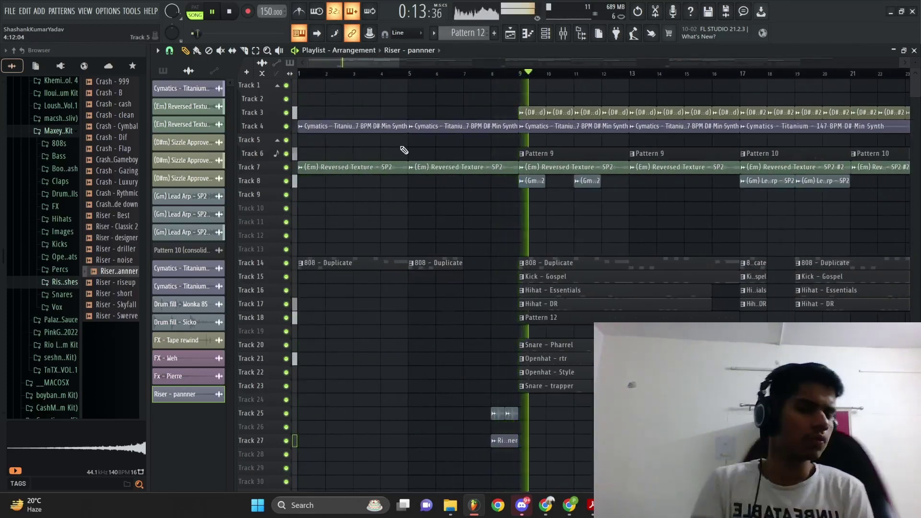
key(space)
key(space)
ctrl+drag(478, 113, 532, 123)
key(ctrl+space)
ctrl+click(532, 115)
key(space)
shift+drag(530, 186, 441, 189)
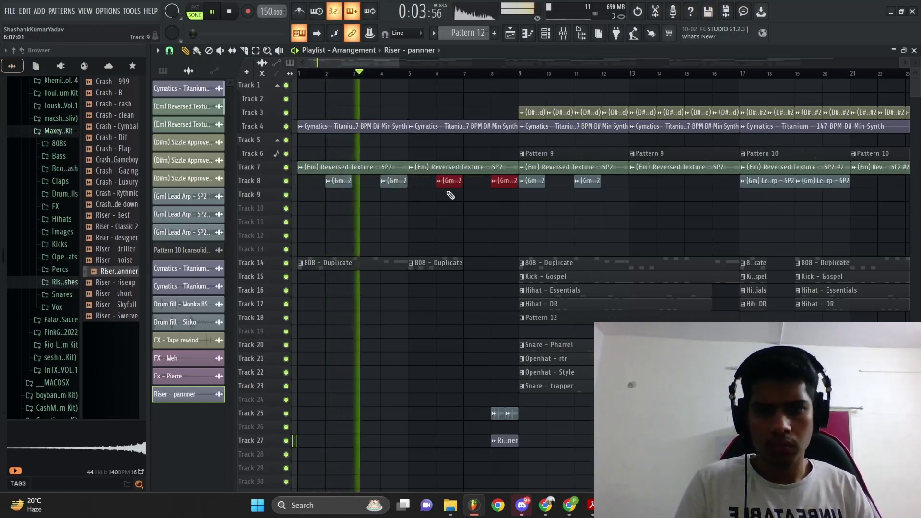
Step: Listen from the intro into the first main section and examine how its clips are arranged
scroll(480, 206, down, 2)
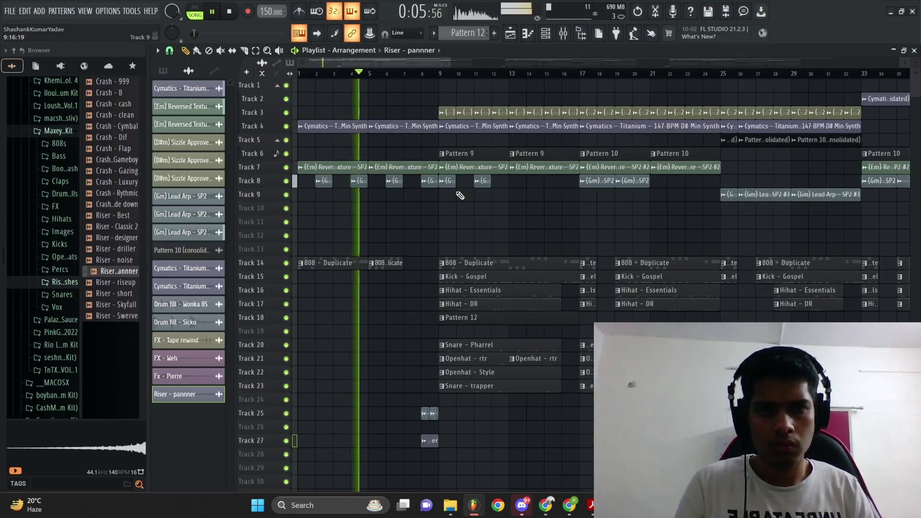
scroll(458, 195, up, 1)
scroll(458, 195, up, 1)
scroll(311, 260, up, 1)
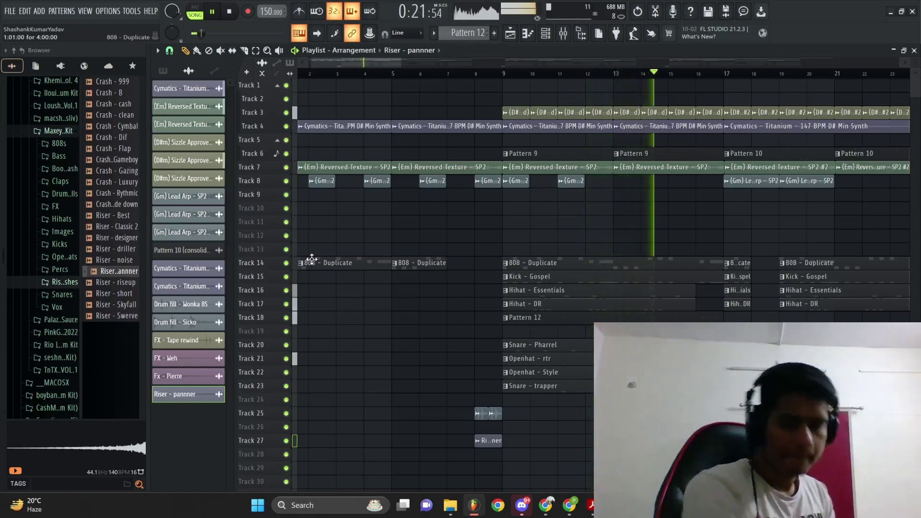
scroll(381, 350, down, 7)
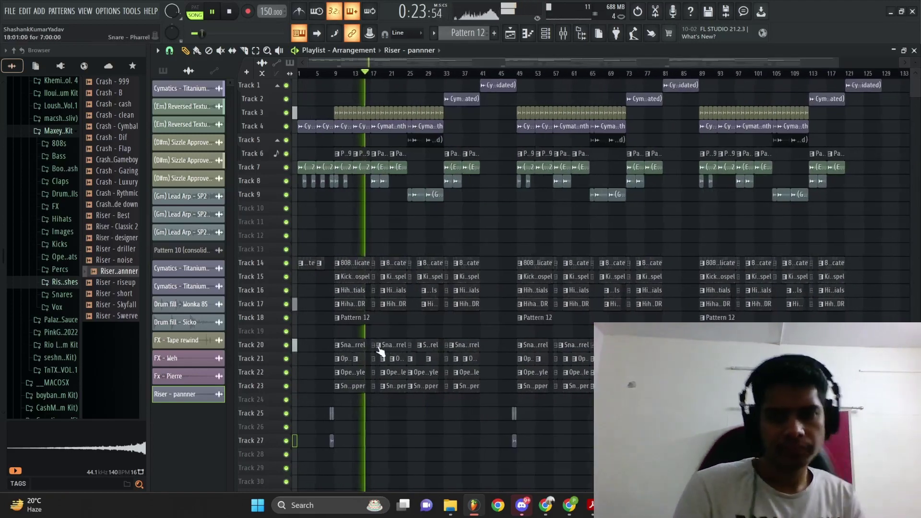
scroll(300, 325, up, 9)
scroll(329, 322, down, 10)
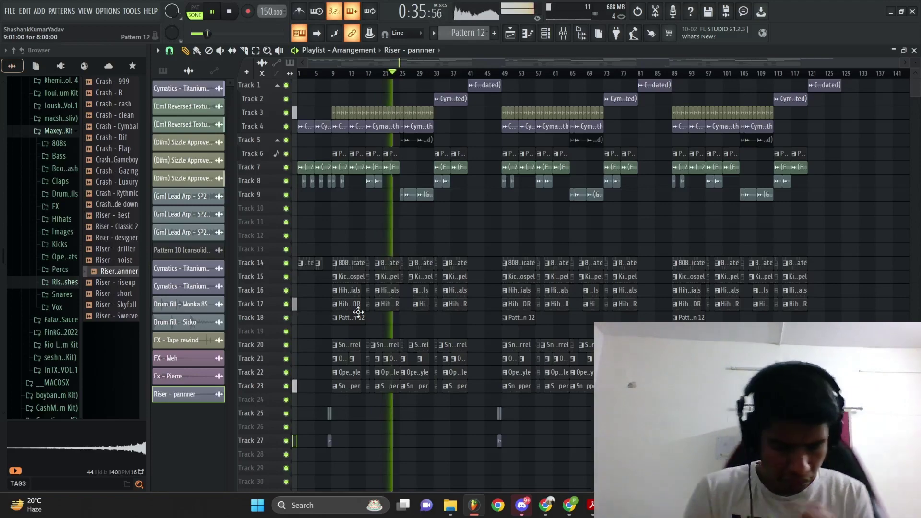
scroll(367, 314, up, 5)
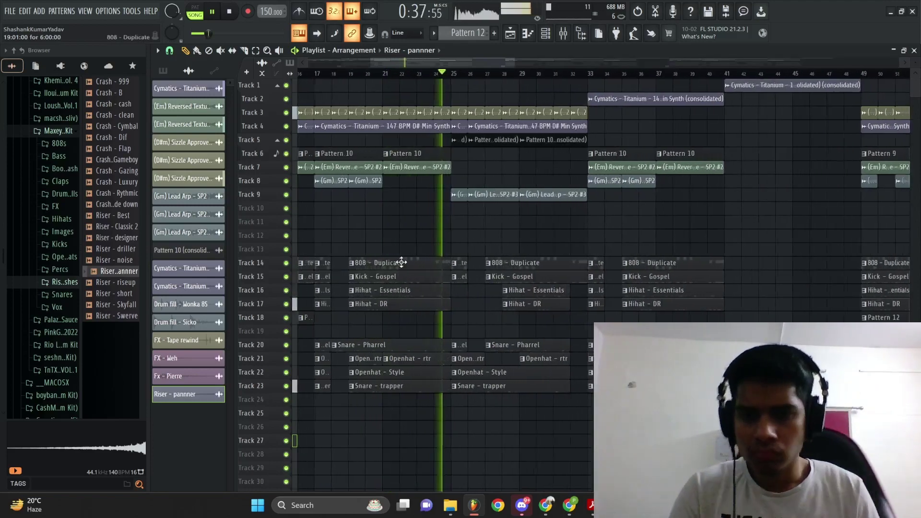
scroll(473, 253, down, 5)
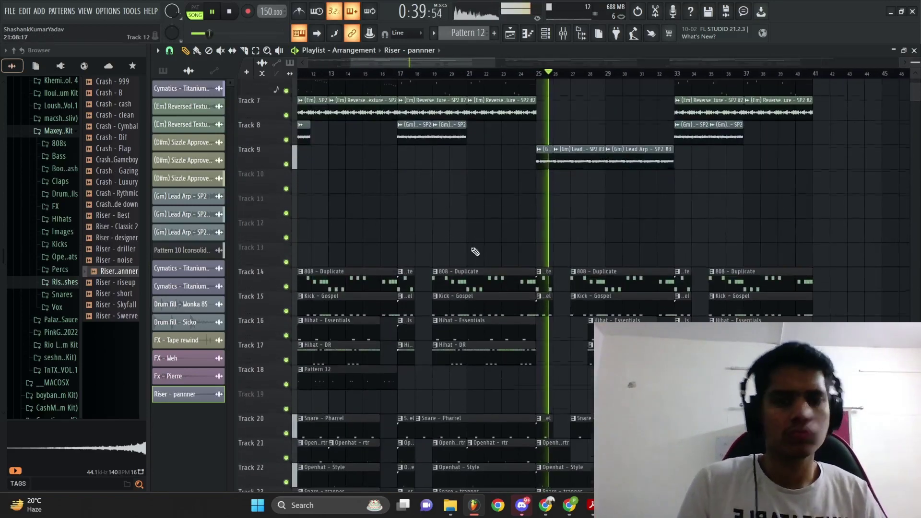
Step: Move all drum, fill and riser clips on Tracks 14–27 up three tracks to Tracks 11–24, and clear the selection
drag(844, 455, 295, 251)
key(shift+Up)
key(shift+Up)
key(shift+Up)
key(ctrl+d)
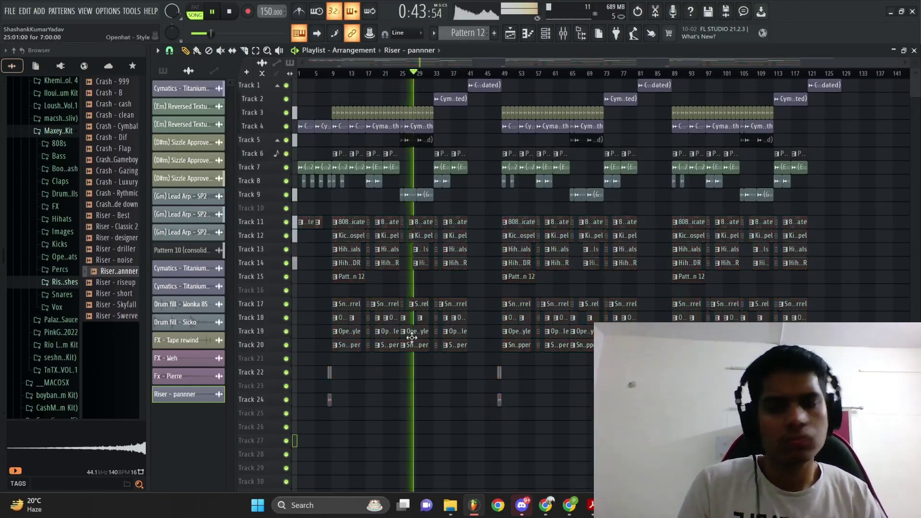
Step: Review the arrangement through bar 40 during playback, stop the song and switch to OBS
scroll(391, 365, up, 4)
scroll(381, 383, up, 4)
scroll(408, 355, up, 3)
scroll(431, 311, down, 3)
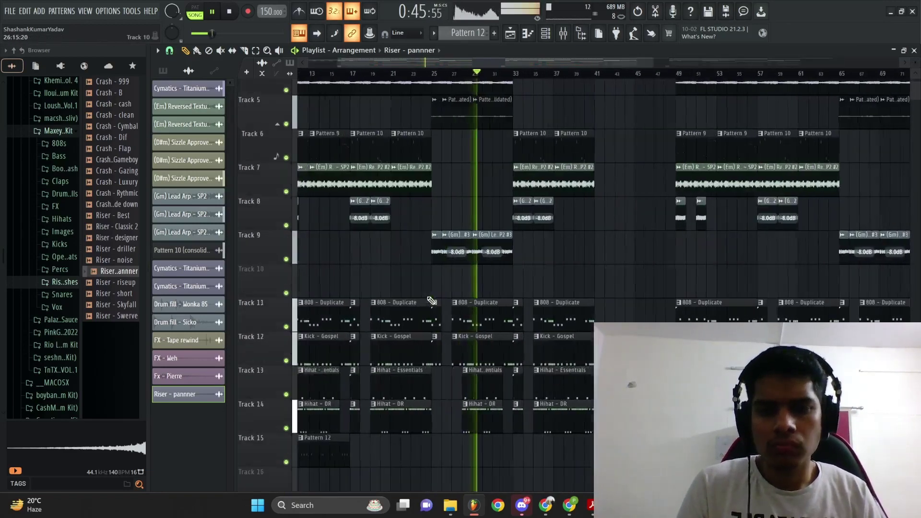
scroll(471, 273, down, 3)
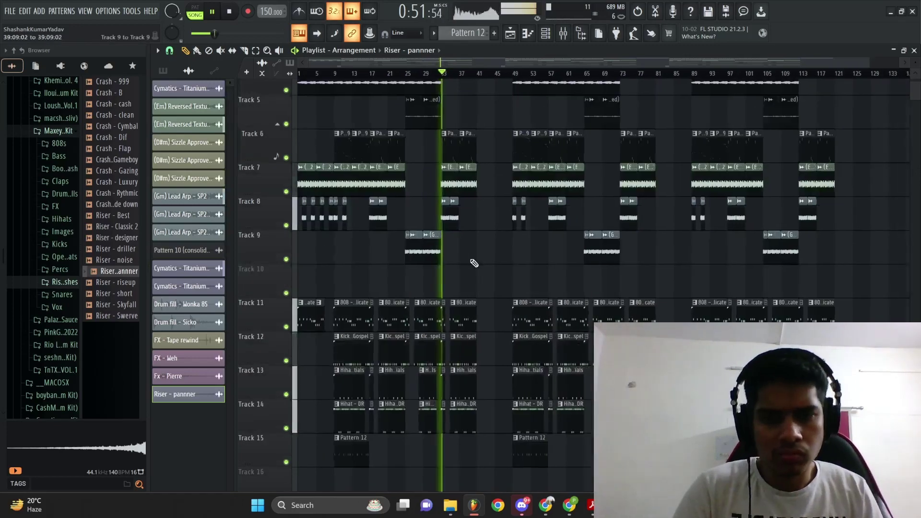
scroll(357, 240, up, 3)
scroll(293, 201, up, 2)
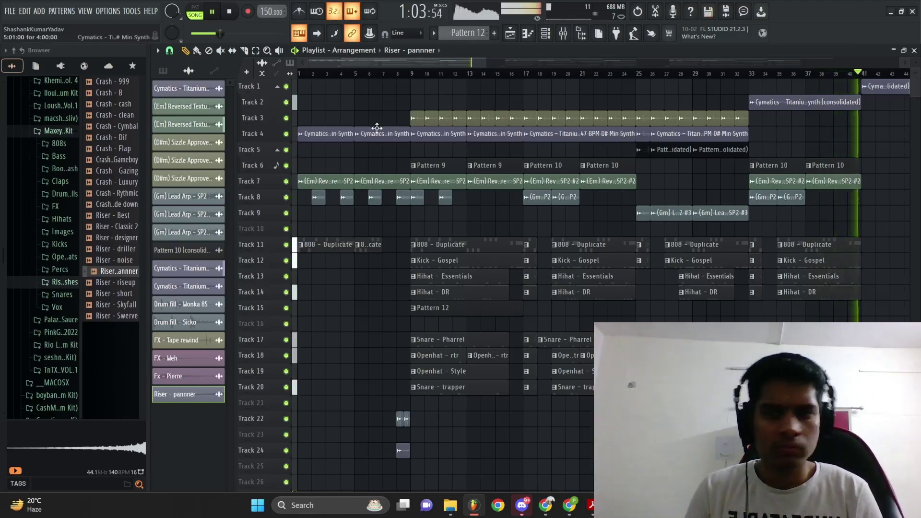
scroll(376, 128, down, 3)
key(space)
key(alt+Tab)
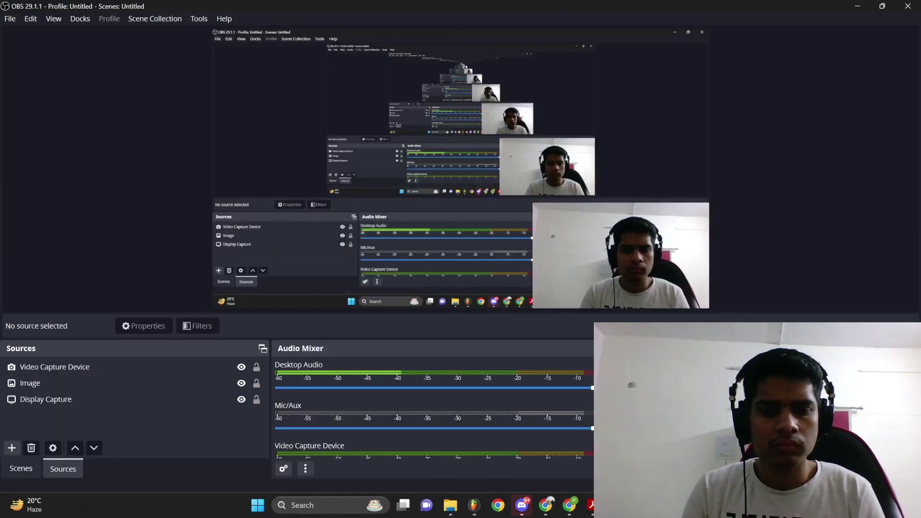